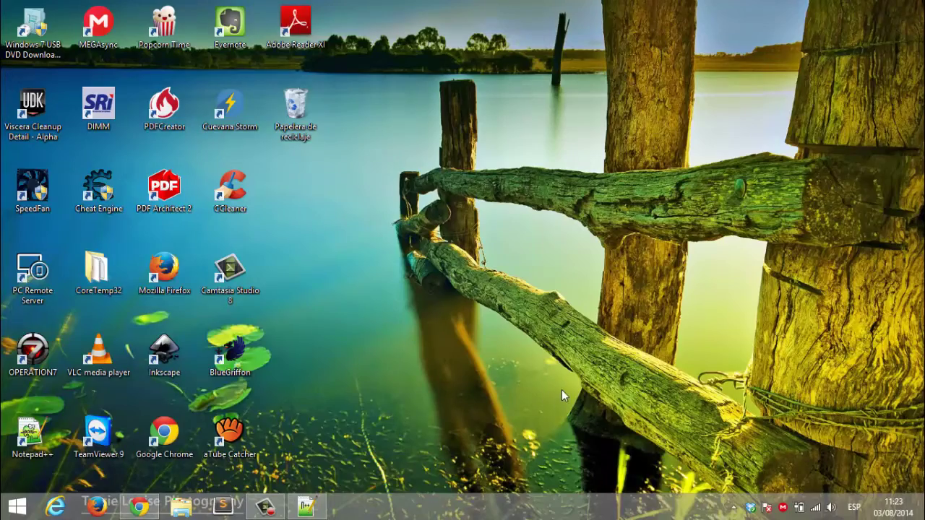
Bring up the IIS tutorial notes and resize the window to show more lines.
left_click(312, 502)
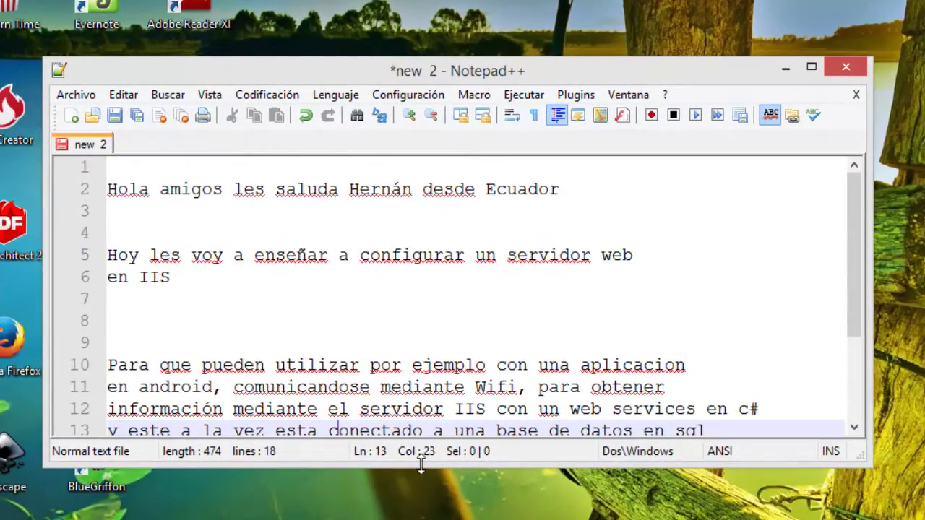
left_click_drag(421, 466, 363, 268)
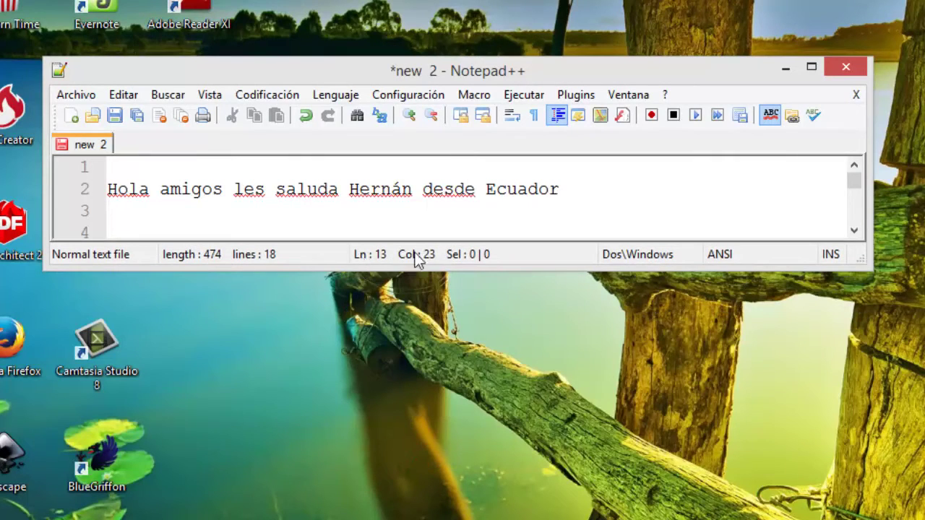
left_click(579, 190)
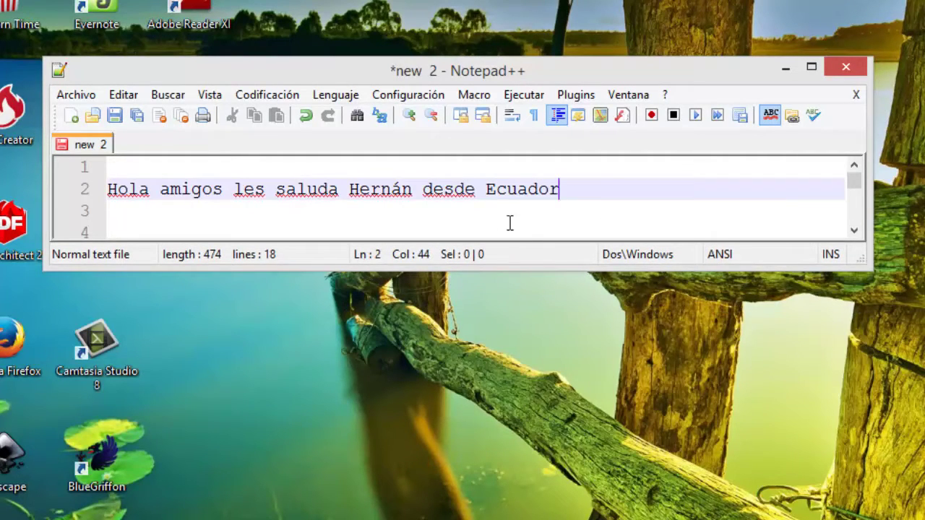
left_click(456, 216)
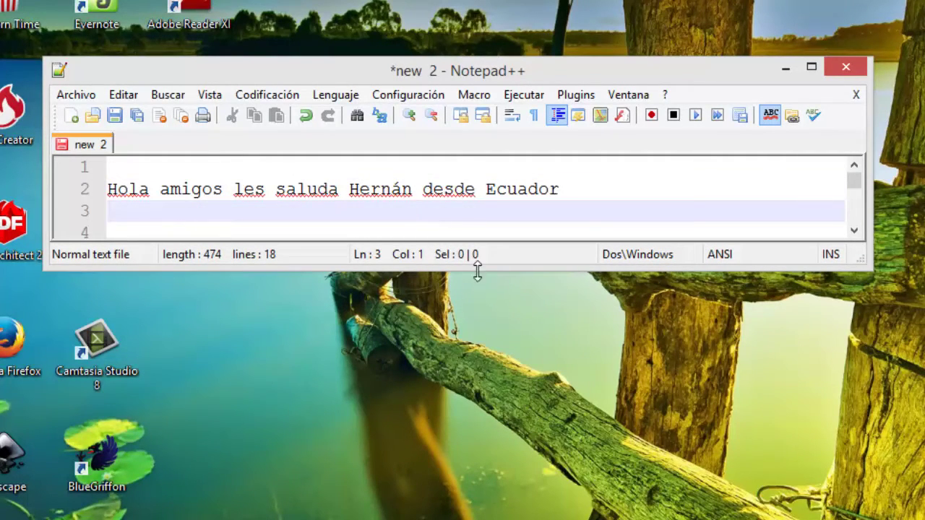
left_click_drag(477, 268, 487, 495)
Read through the notes down to the line about activating IIS.
left_click(547, 453)
scroll(547, 449, "down", 1)
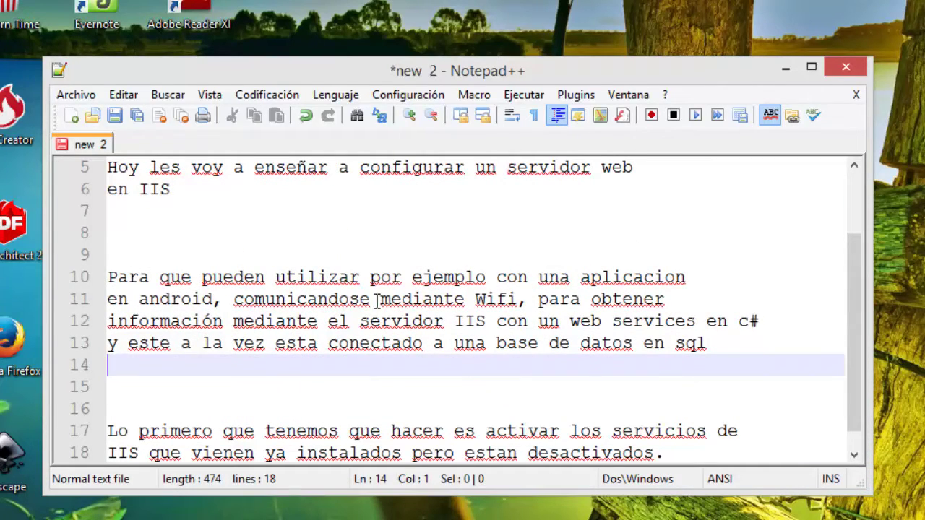
left_click(730, 350)
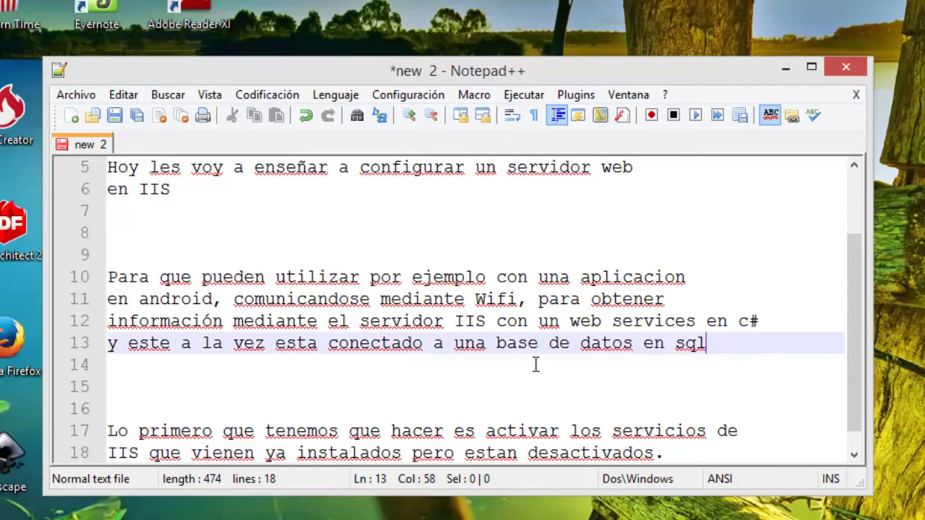
scroll(535, 358, "up", 1)
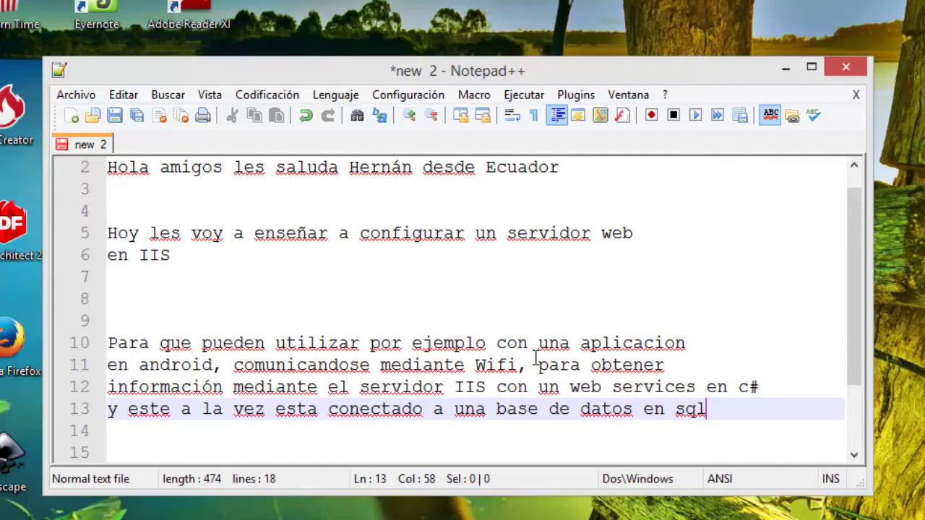
scroll(535, 365, "down", 2)
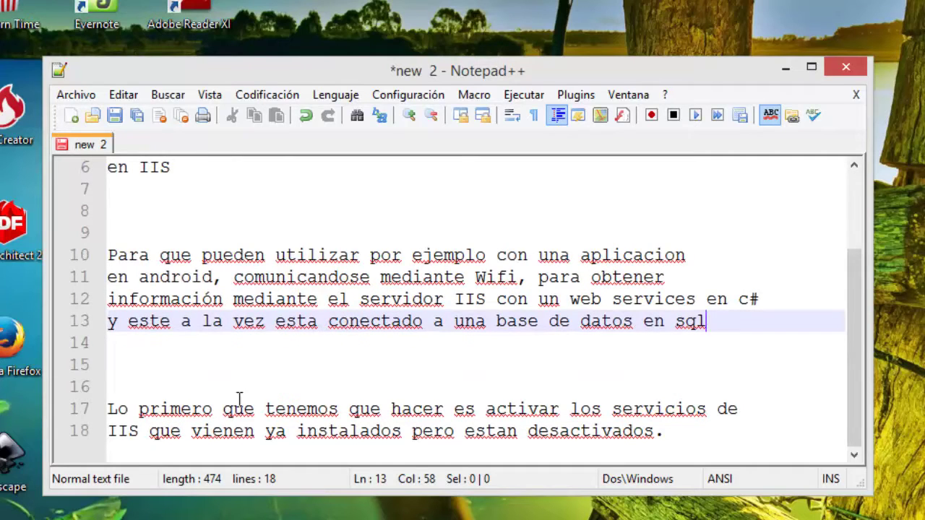
left_click(187, 410)
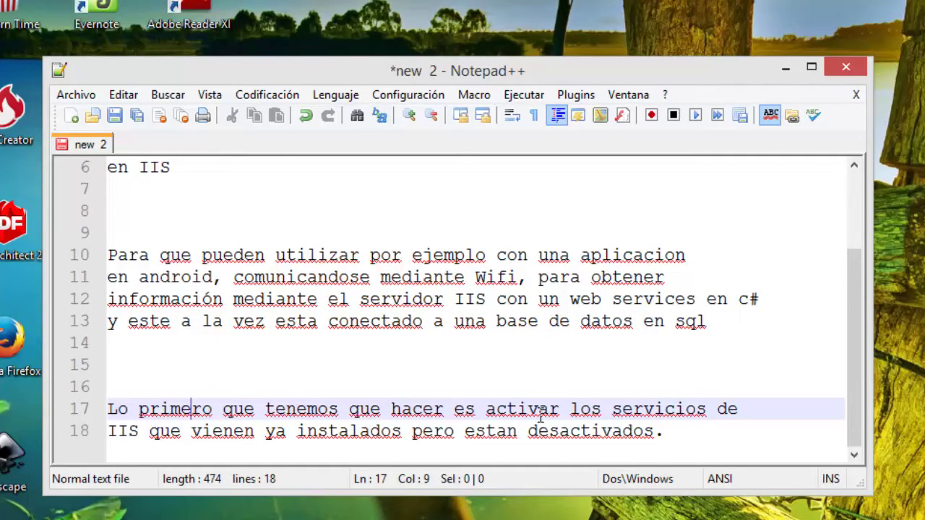
left_click(706, 437)
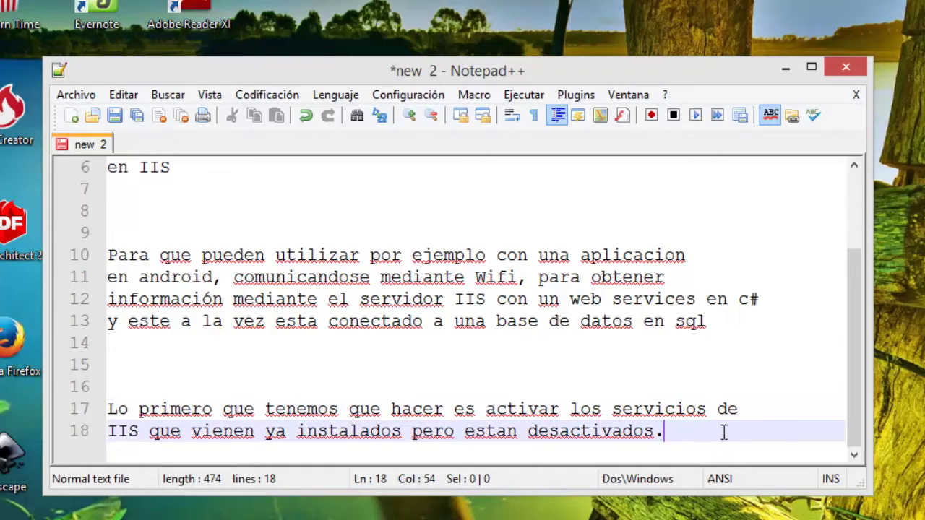
scroll(701, 407, "up", 2)
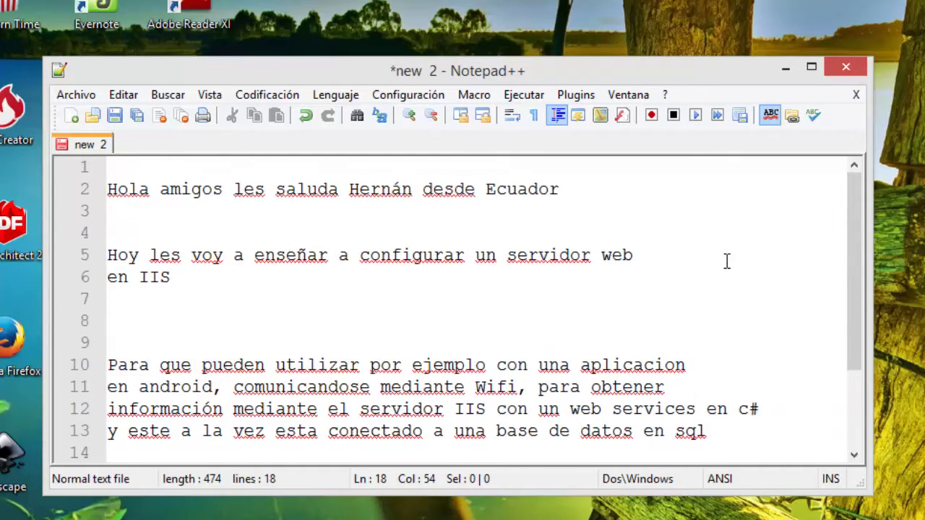
scroll(727, 264, "down", 2)
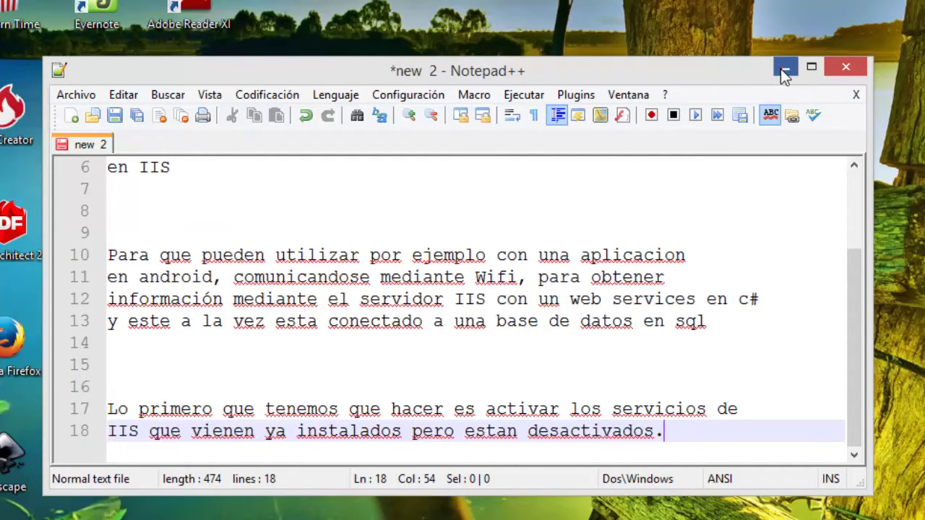
Minimize the notes window and refresh the desktop.
left_click(785, 70)
right_click(440, 246)
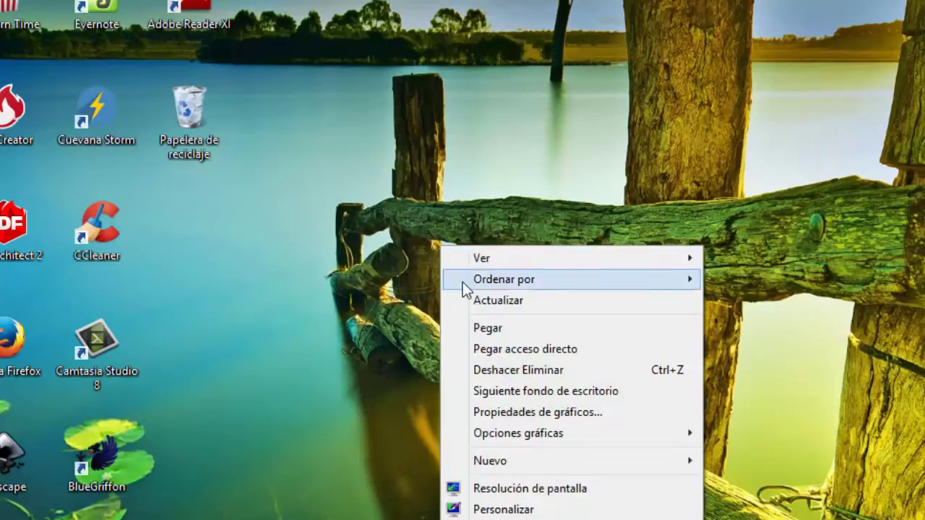
left_click(471, 303)
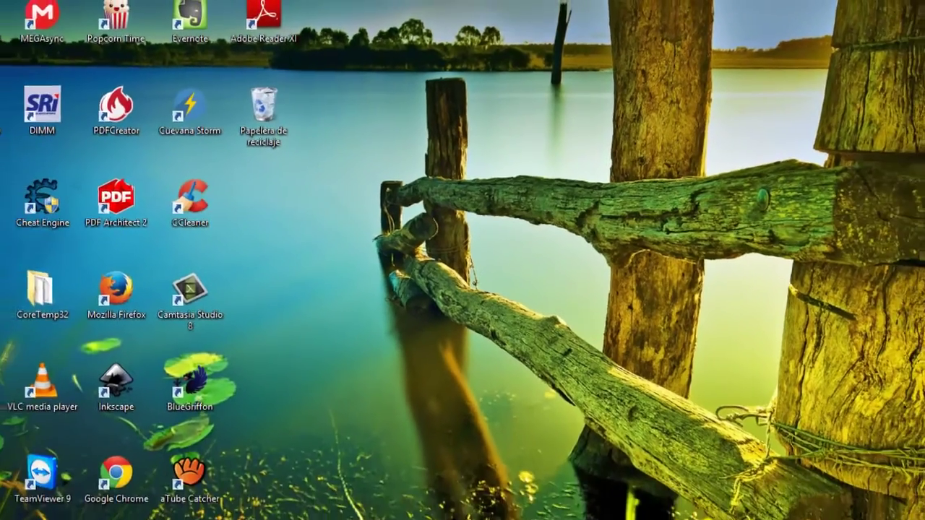
Search 'pane' to open Panel de control, then Programas y características' Windows features list.
mouse_move(924, 247)
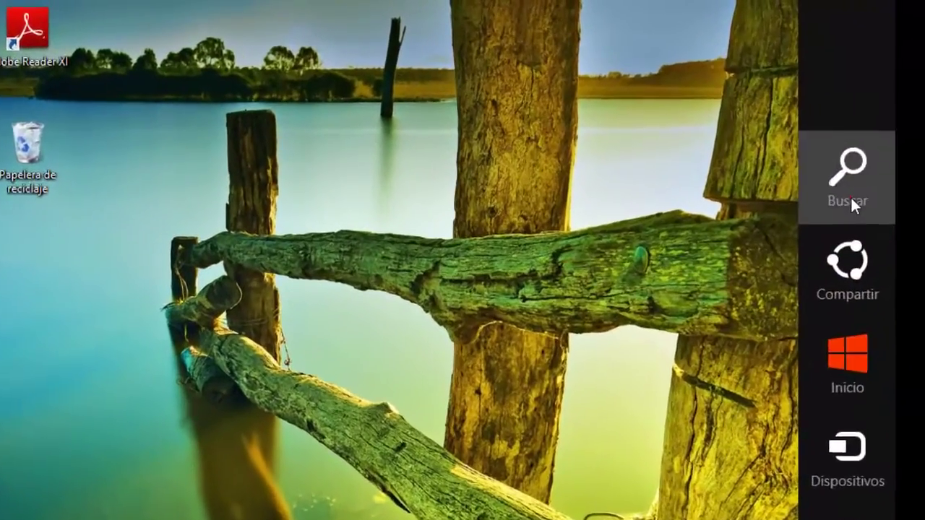
left_click(872, 165)
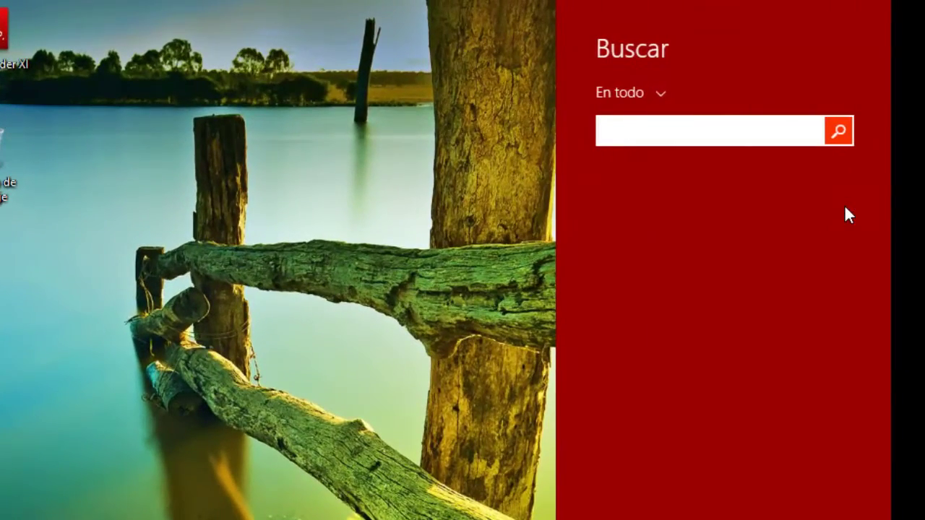
type("panel de entrada matemática")
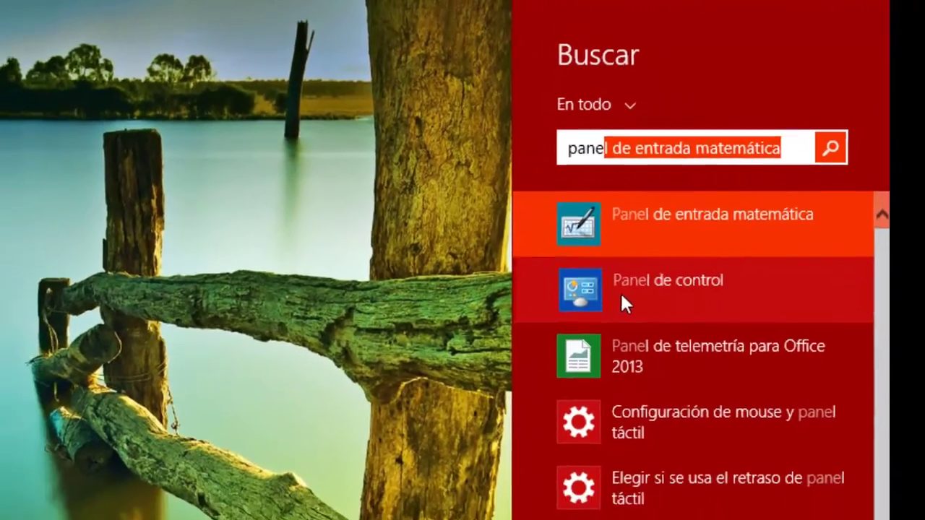
left_click(604, 324)
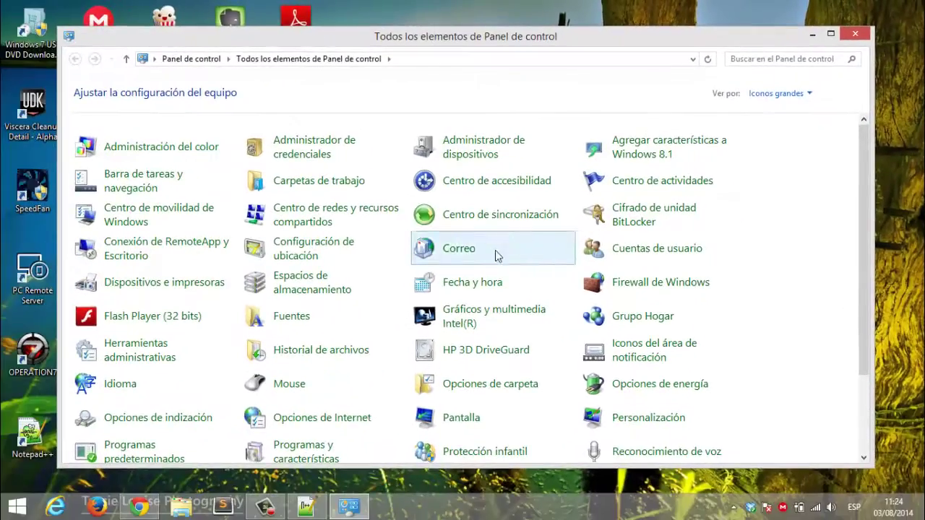
scroll(417, 351, "down", 1)
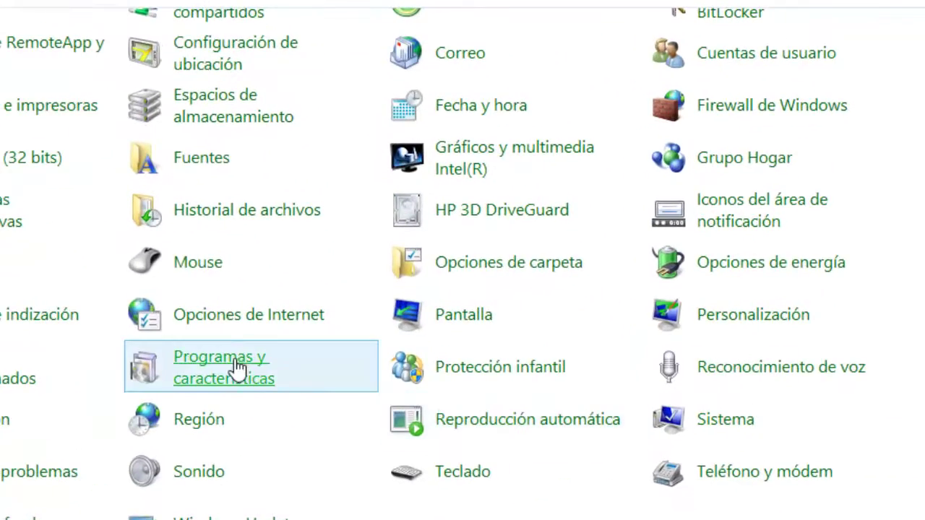
left_click(226, 368)
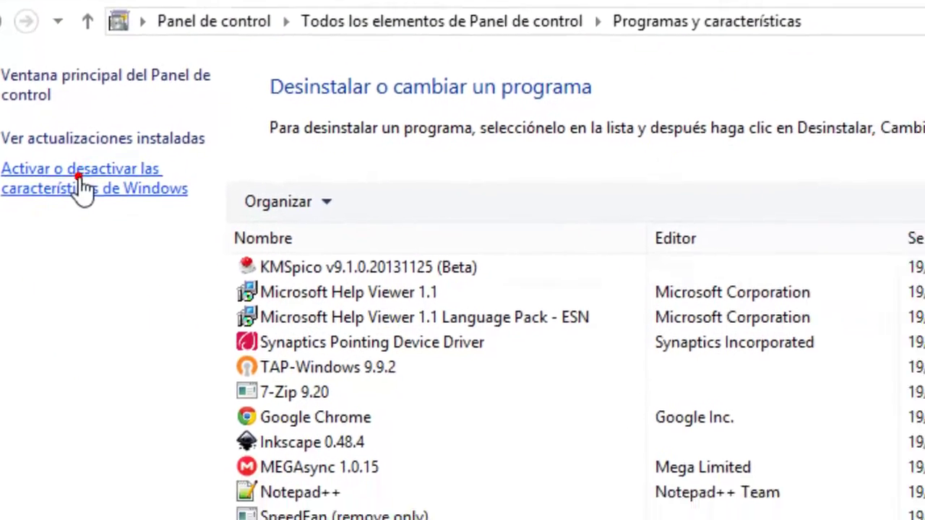
left_click(197, 231)
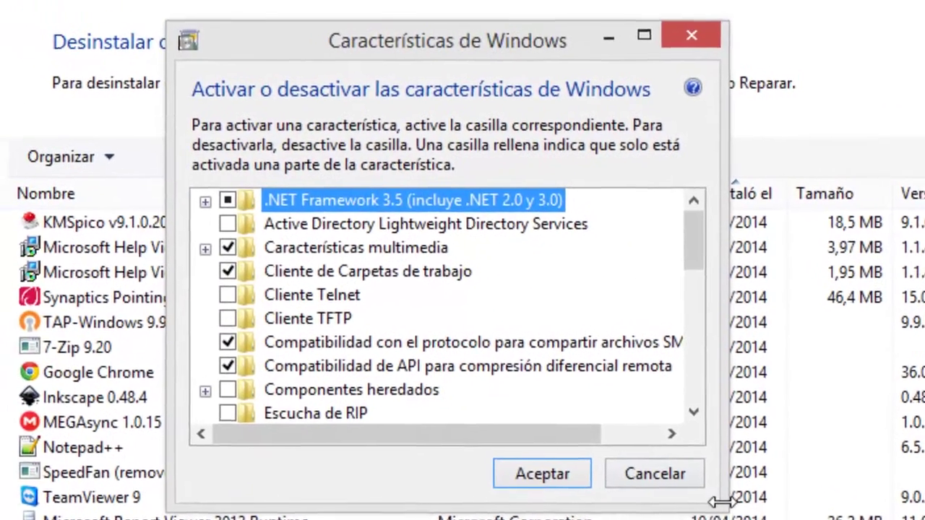
Enlarge the dialog and enable Internet Information Services, Servidor FTP and Extensibilidad de FTP.
left_click_drag(720, 501, 924, 519)
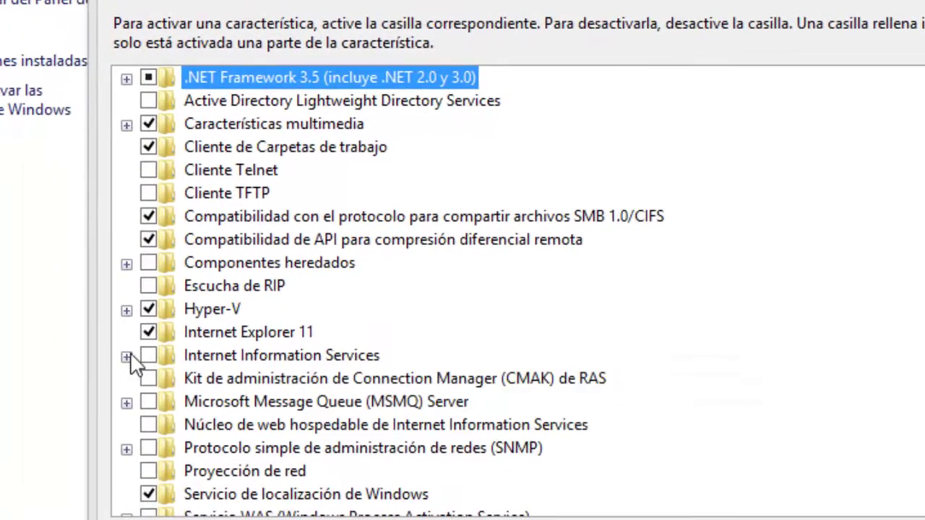
left_click(109, 338)
scroll(144, 372, "down", 1)
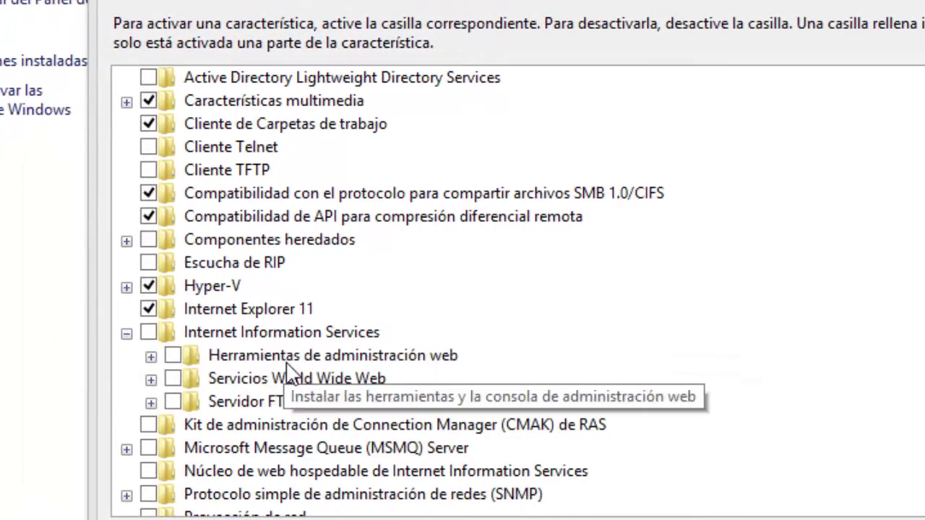
left_click(149, 333)
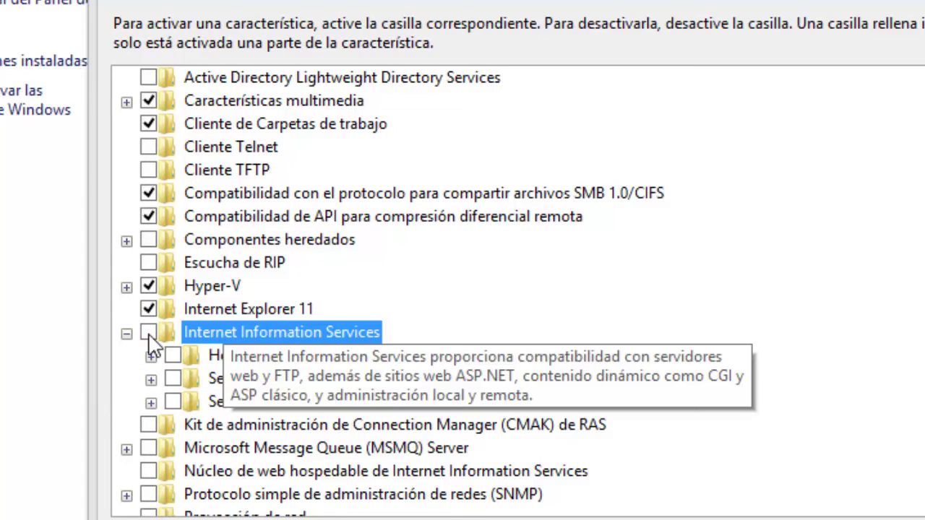
left_click(150, 402)
scroll(188, 423, "down", 1)
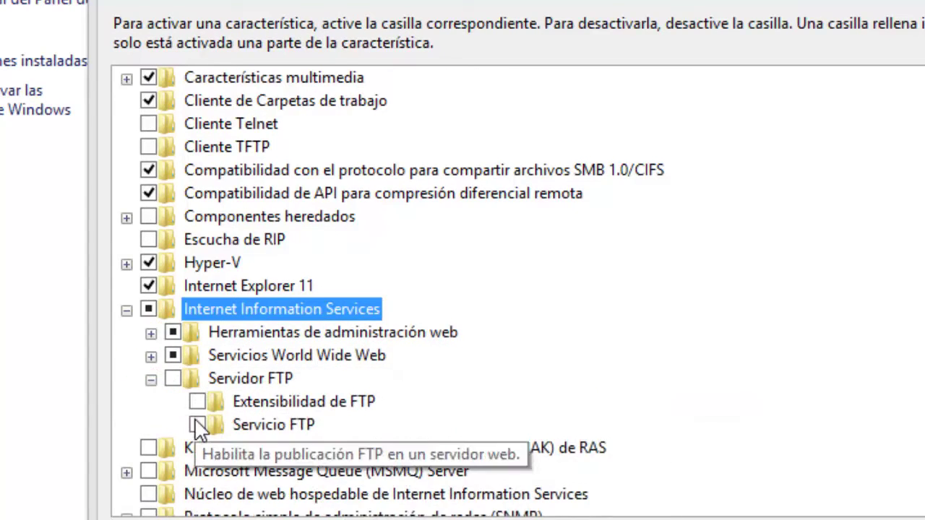
left_click(173, 378)
left_click(197, 402)
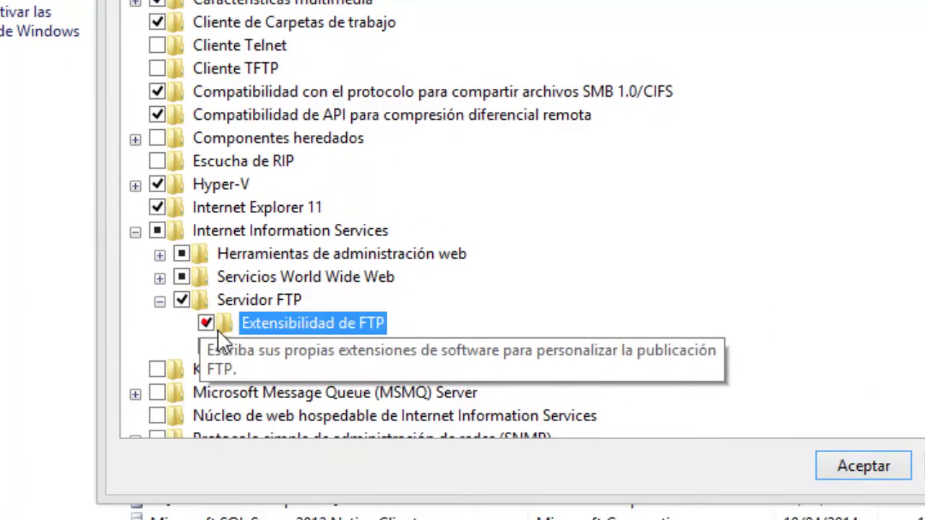
Under Servicios World Wide Web > Seguridad, enable basic, certificate mapping, digest and Windows authentication.
left_click(160, 277)
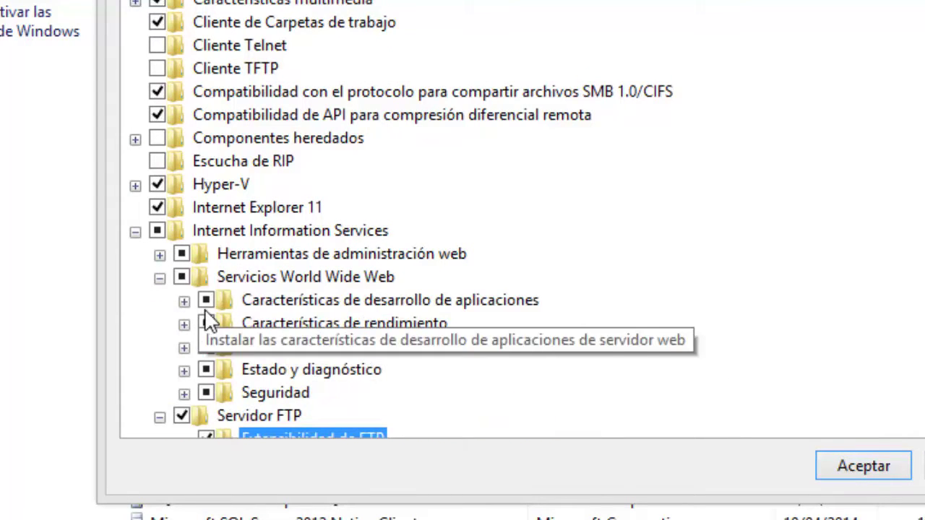
scroll(202, 311, "down", 1)
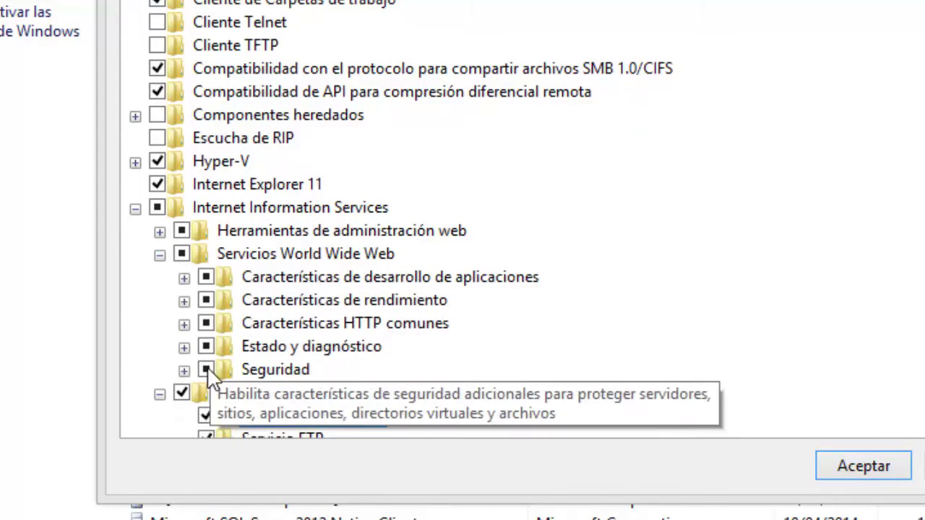
left_click(185, 370)
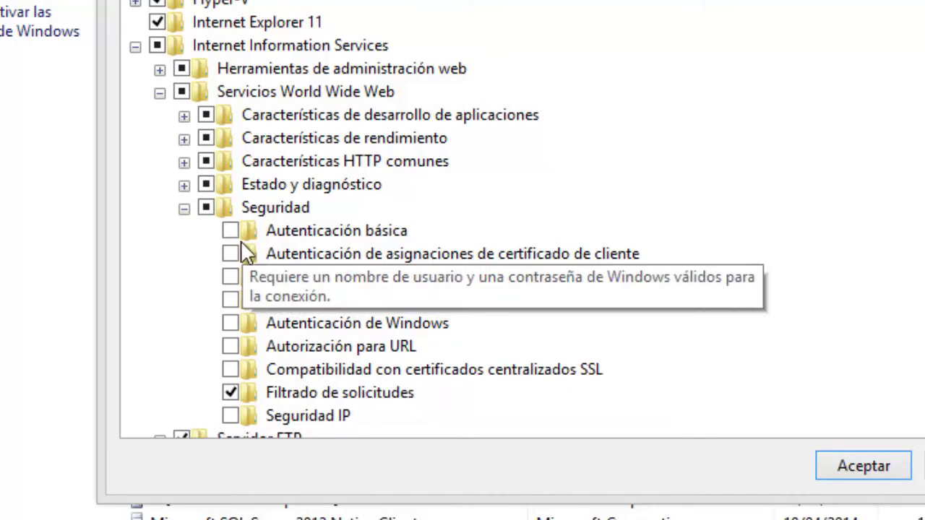
left_click(229, 254)
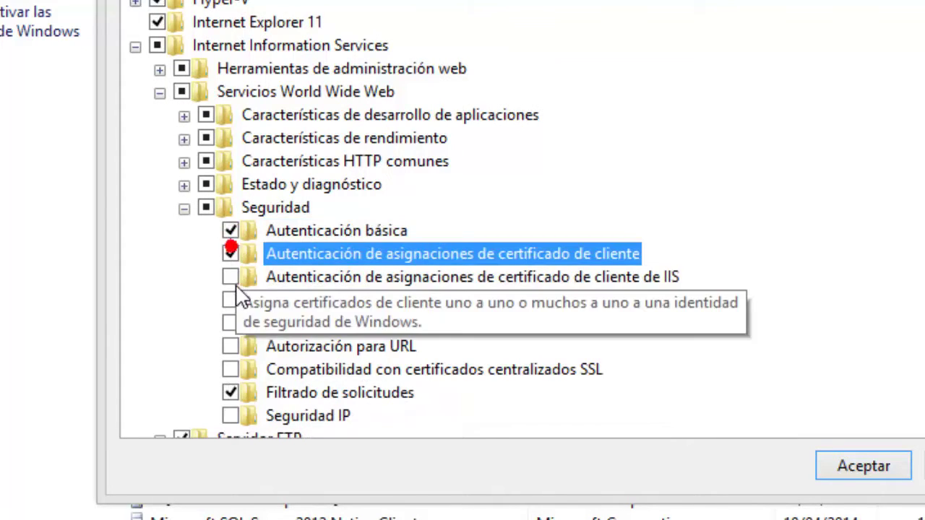
left_click(206, 208)
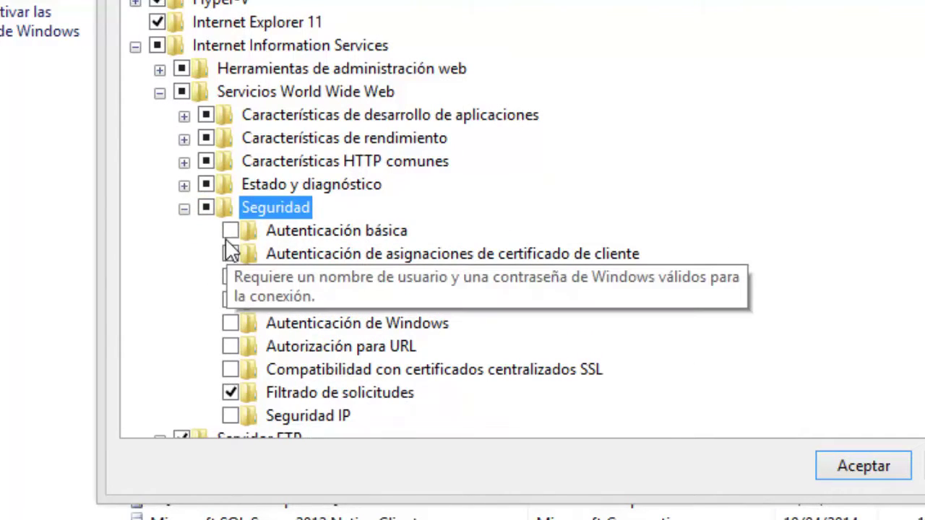
left_click(230, 231)
left_click(230, 253)
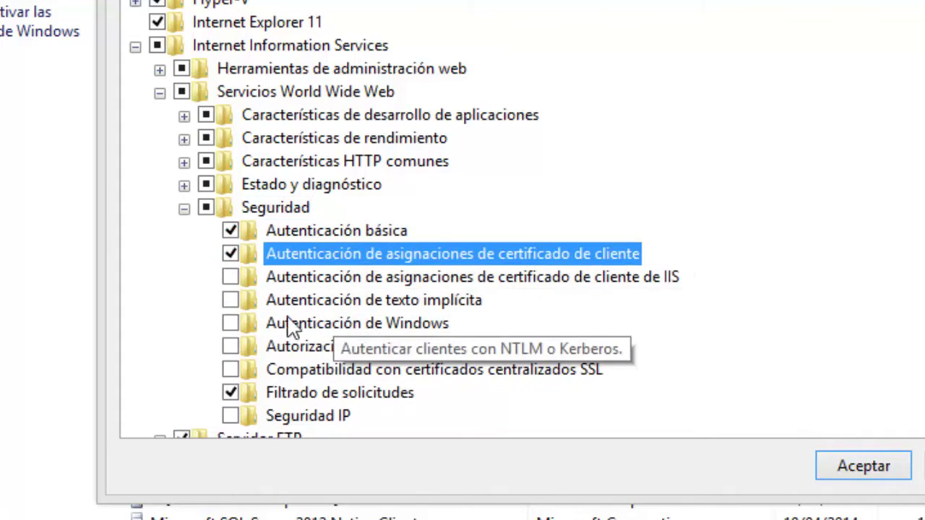
left_click(230, 276)
left_click(232, 299)
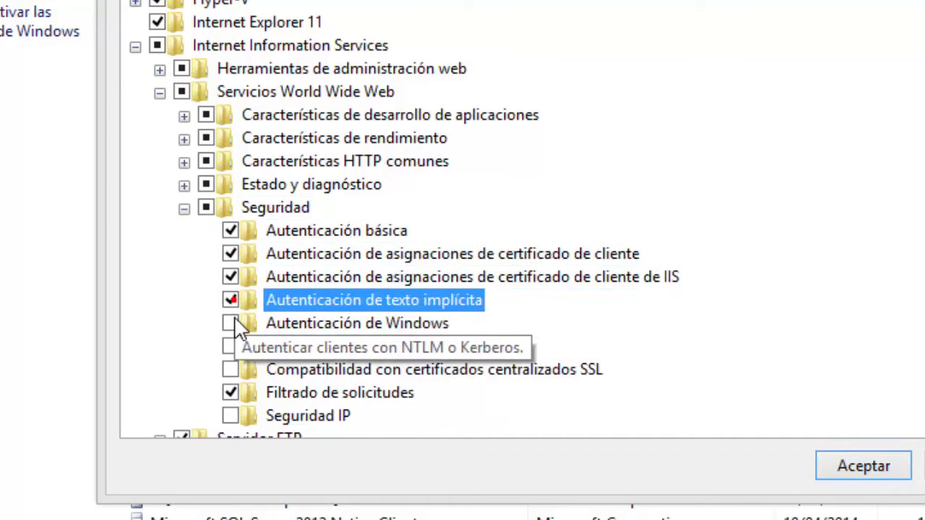
left_click(232, 323)
Enable URL authorization, centralized SSL certificate support and IP security, then collapse Seguridad.
left_click(231, 346)
left_click(230, 369)
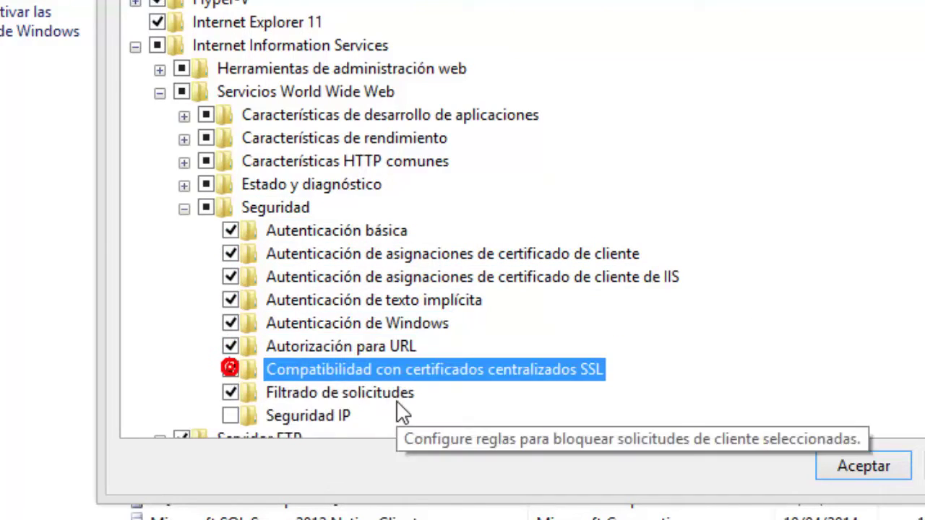
scroll(325, 405, "down", 1)
left_click(231, 392)
scroll(322, 310, "down", 1)
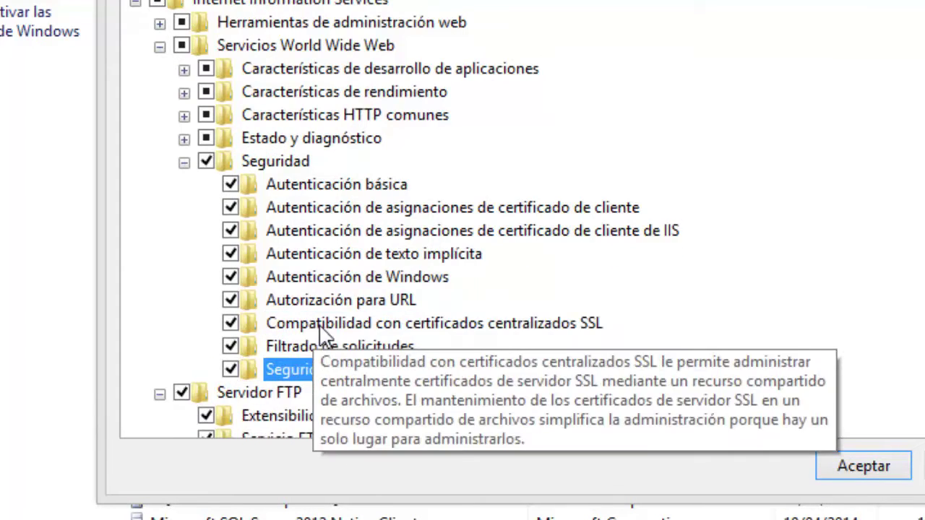
scroll(239, 300, "up", 1)
left_click(183, 187)
scroll(203, 217, "up", 1)
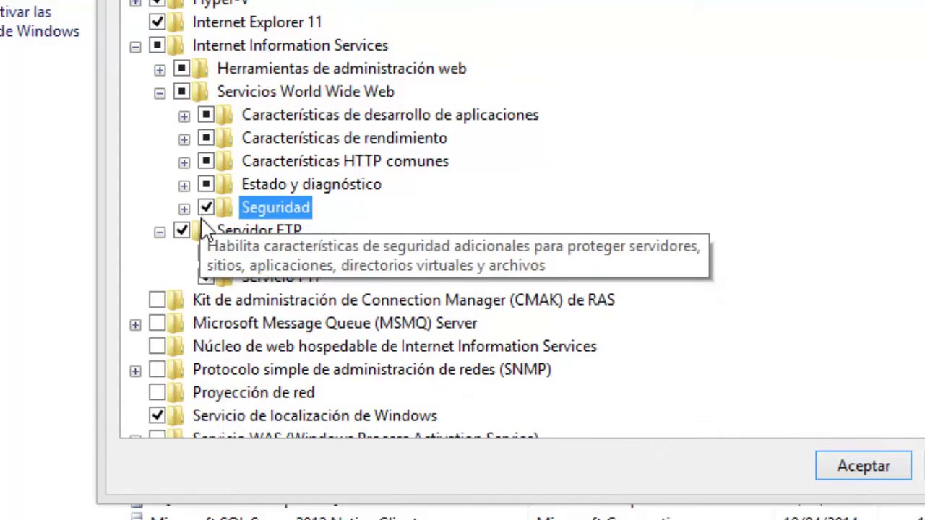
Enable all Estado y diagnóstico features: logging tools, request monitor, ODBC and custom logging, tracing.
left_click(185, 185)
left_click(230, 207)
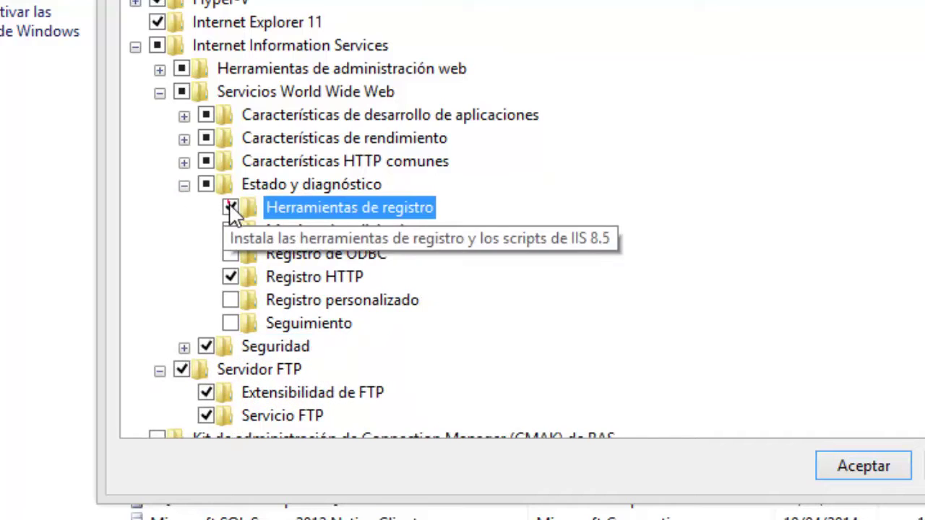
left_click(230, 230)
left_click(231, 253)
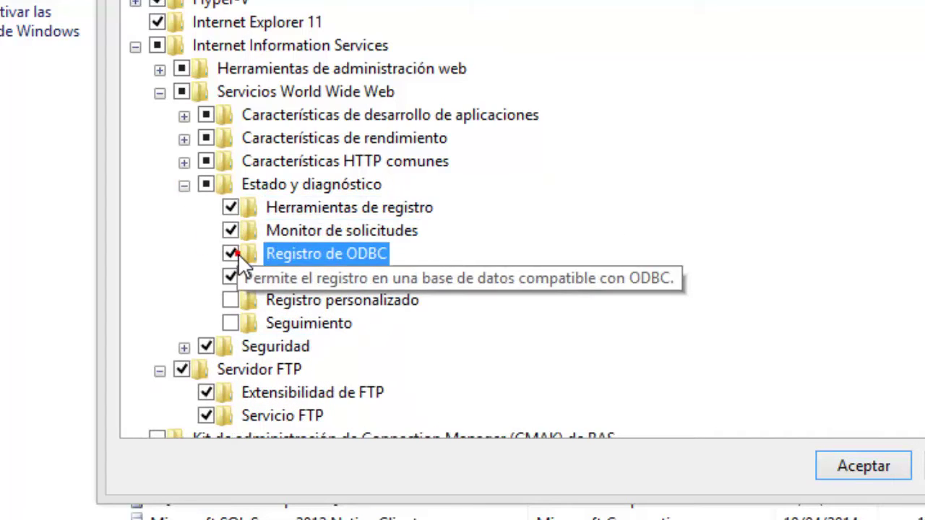
left_click(230, 300)
left_click(230, 323)
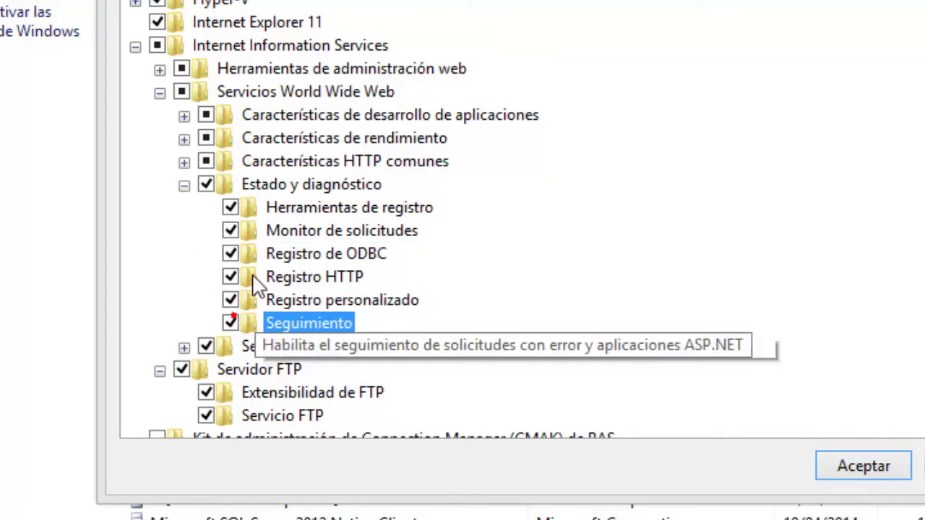
left_click(185, 182)
Enable WebDAV publishing, HTTP redirection and dynamic content compression in the HTTP and performance groups.
left_click(185, 161)
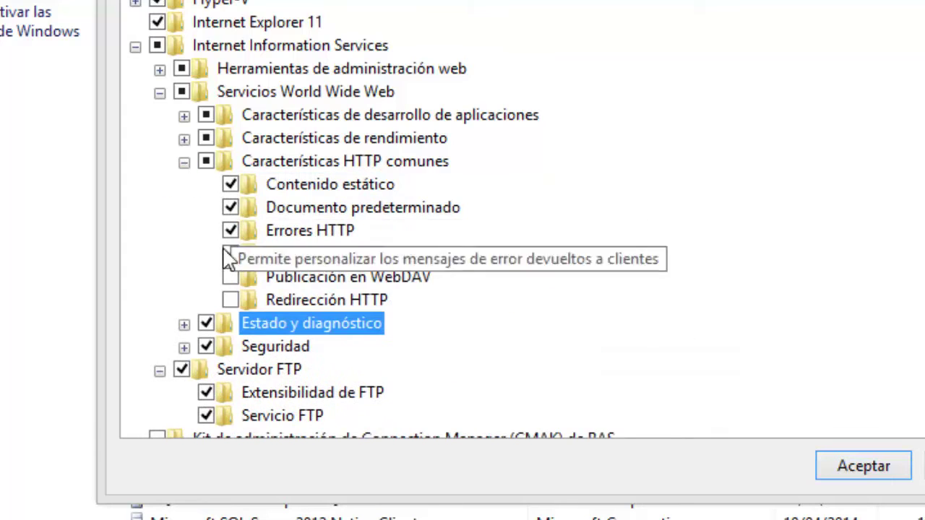
left_click(230, 277)
left_click(232, 300)
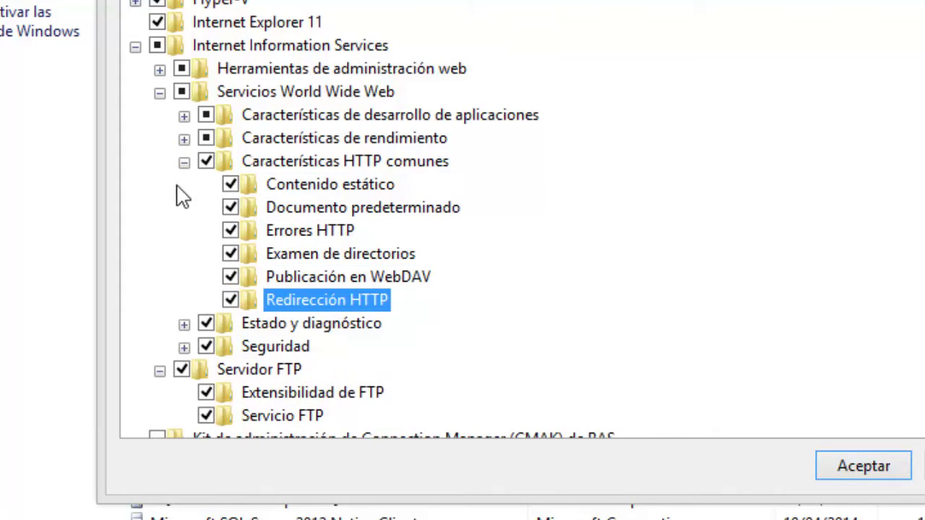
left_click(184, 161)
left_click(184, 138)
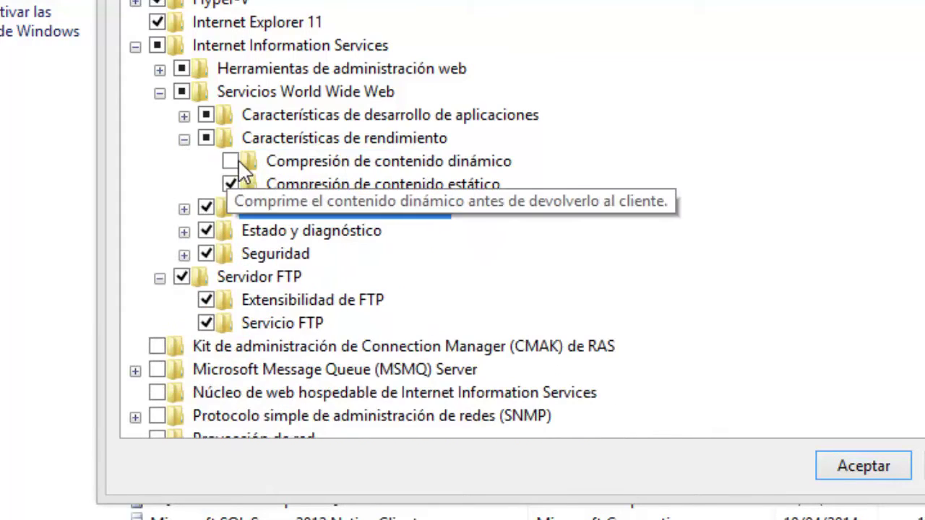
left_click(229, 161)
left_click(185, 138)
Enable ASP, ASP.NET 3.5 and 4.5, CGI, server-side includes, application initialization and WebSocket.
left_click(184, 114)
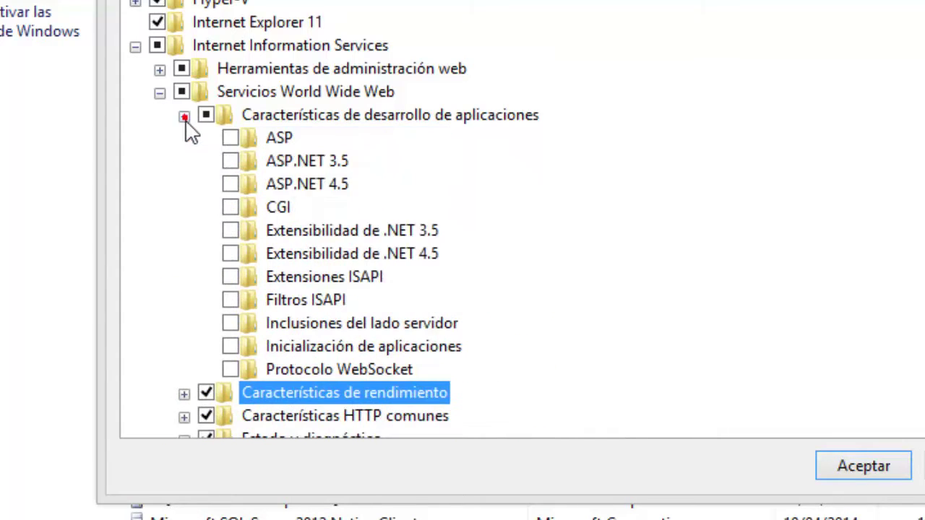
left_click(231, 138)
left_click(231, 161)
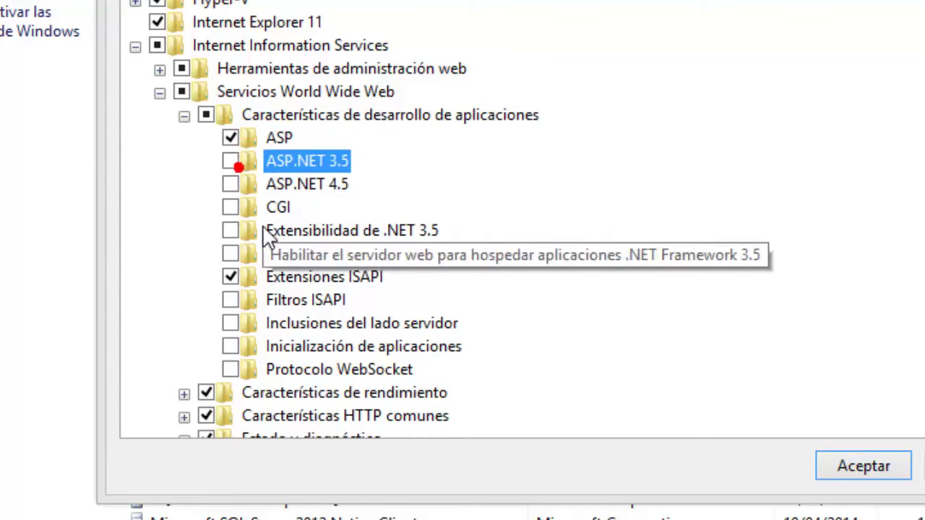
left_click(231, 184)
left_click(230, 161)
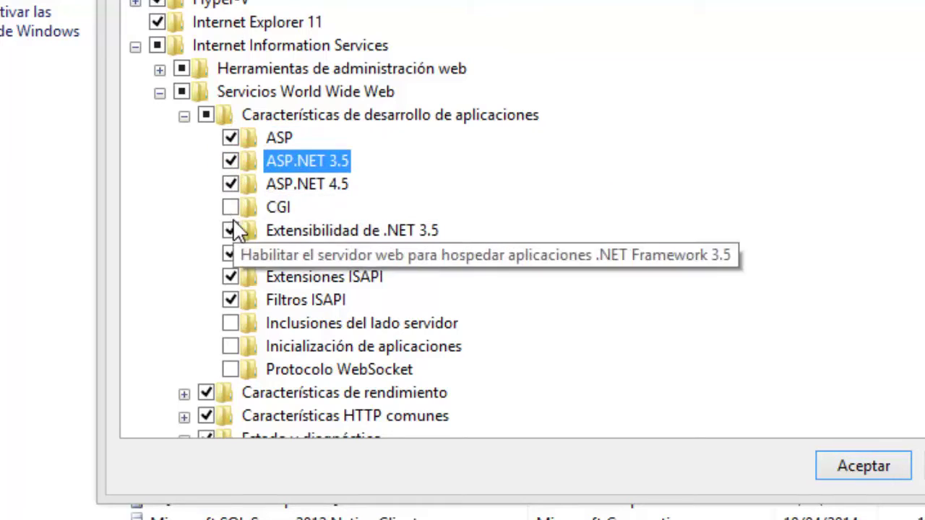
left_click(229, 207)
left_click(230, 323)
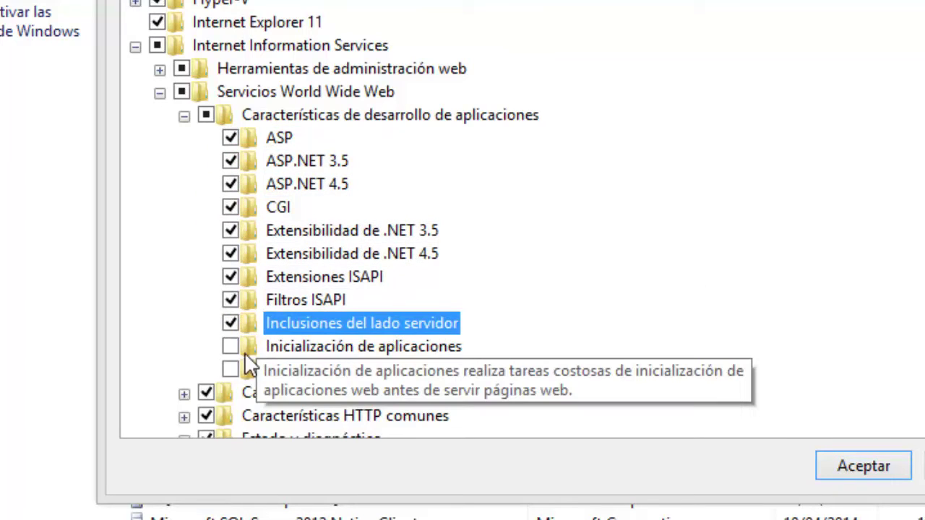
left_click(230, 346)
left_click(230, 370)
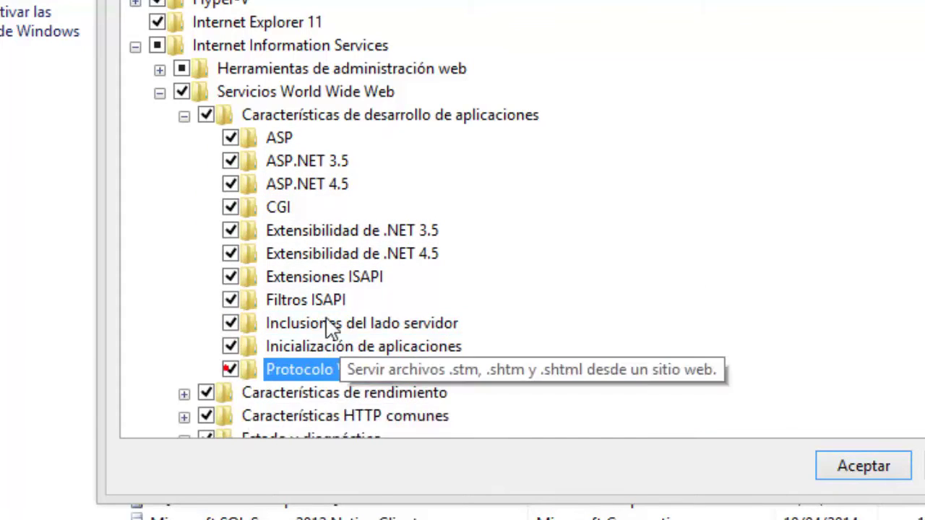
left_click(183, 115)
Enable IIS 6 management compatibility with its WMI, management console and scripting tools.
left_click(159, 70)
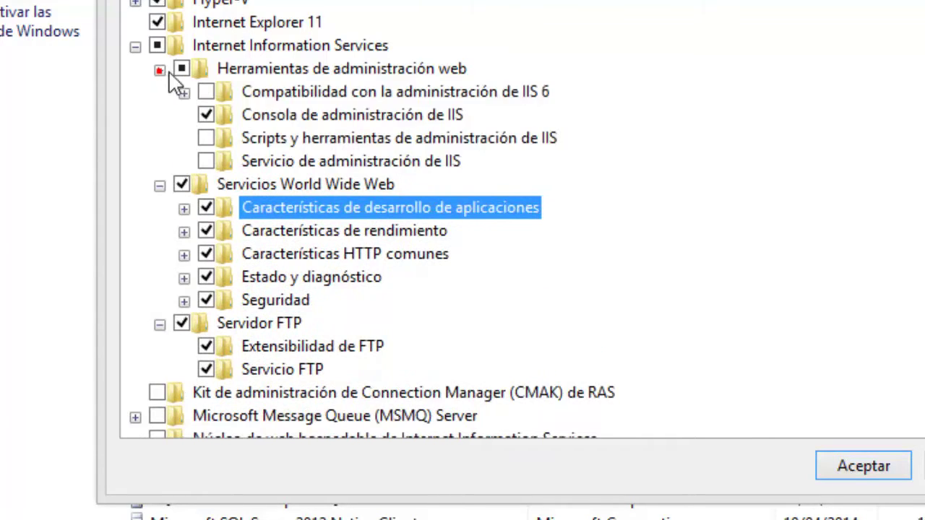
left_click(206, 92)
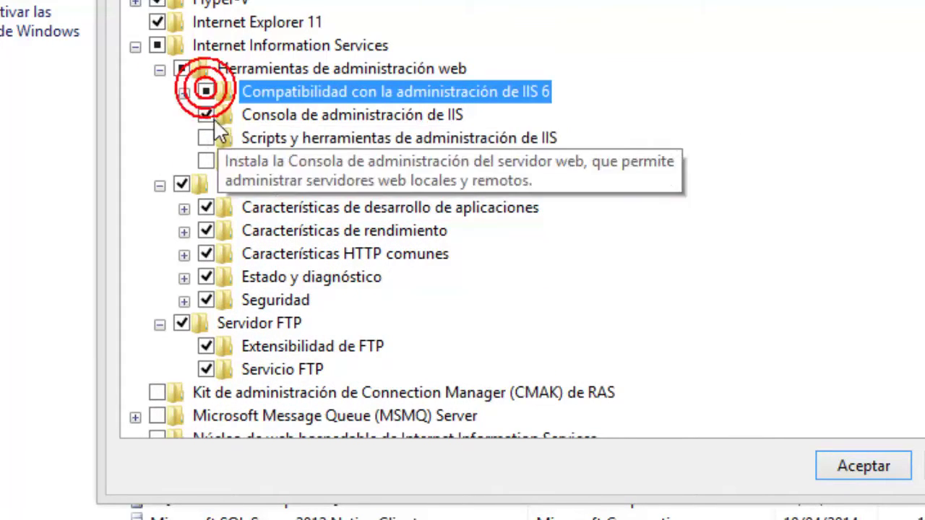
left_click(184, 93)
left_click(230, 137)
left_click(230, 161)
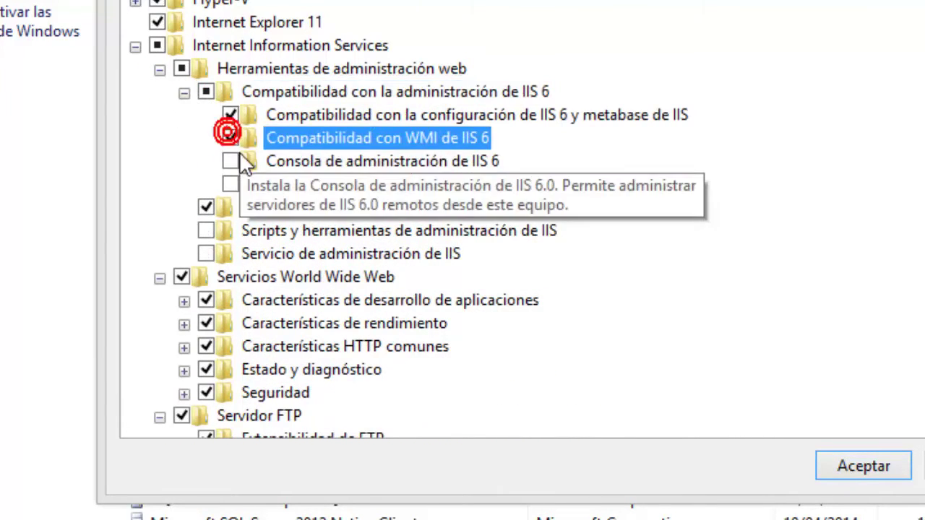
left_click(230, 184)
left_click(183, 92)
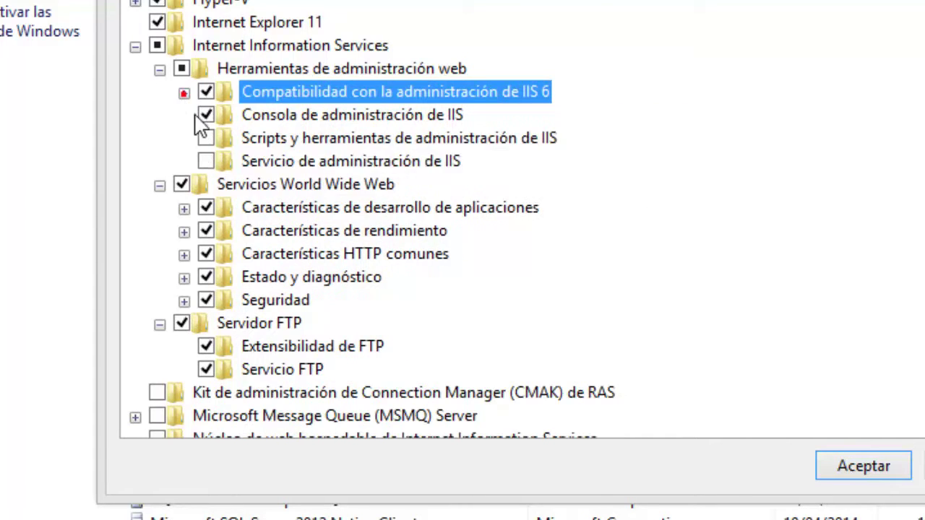
Enable IIS management scripts and tools and the management service, collapse the groups and apply.
left_click(206, 138)
left_click(206, 160)
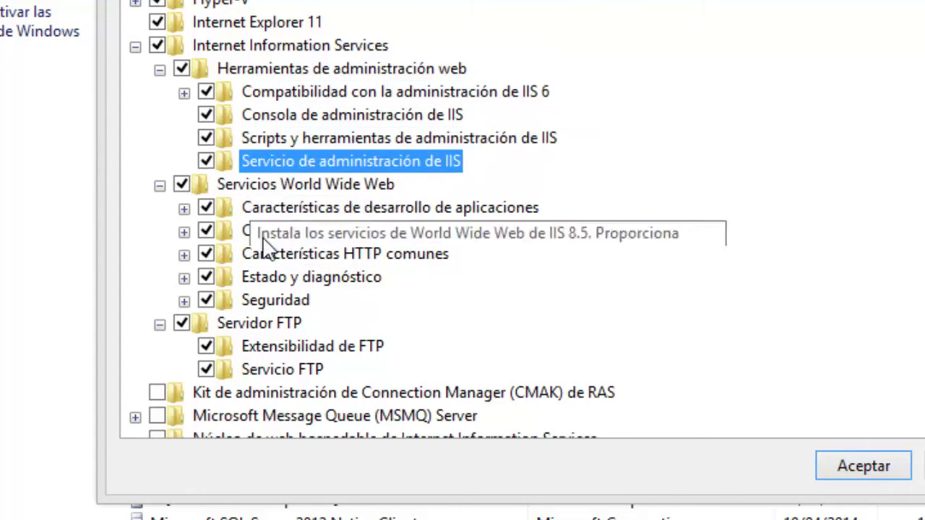
scroll(195, 217, "up", 1)
left_click(159, 115)
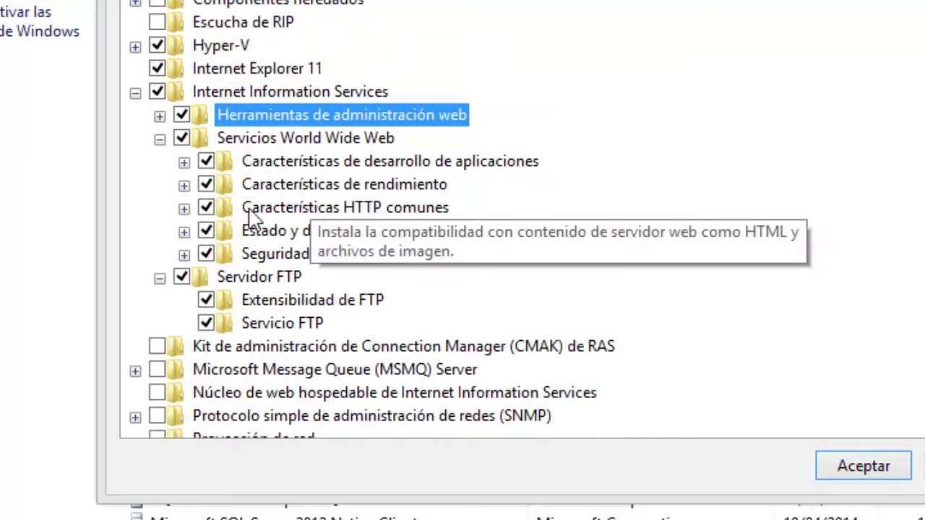
left_click(159, 138)
left_click(159, 162)
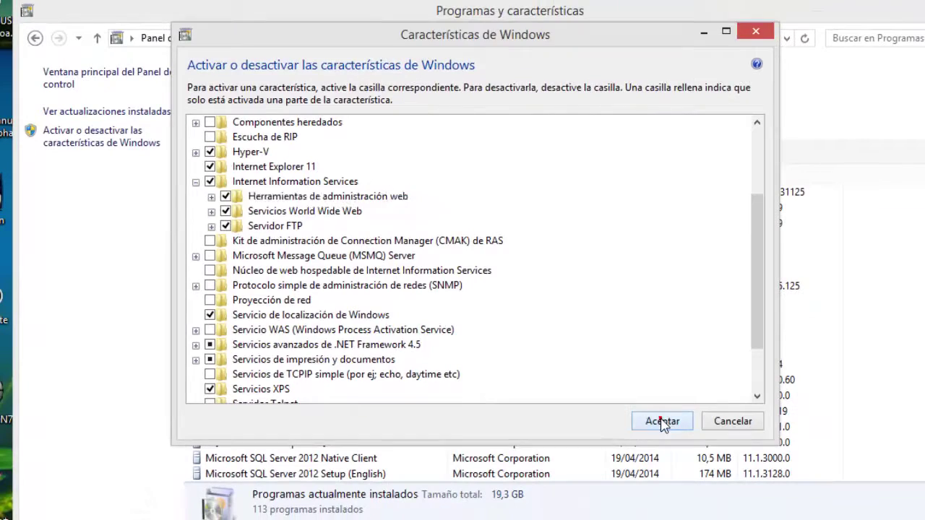
left_click(663, 421)
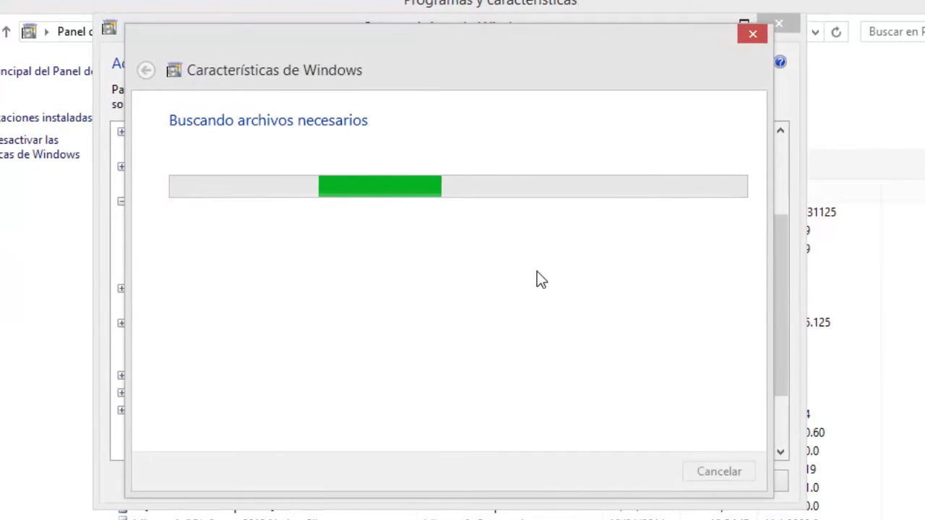
Close the Windows Features dialog once it reports the IIS changes are complete.
left_click_drag(396, 52, 567, 72)
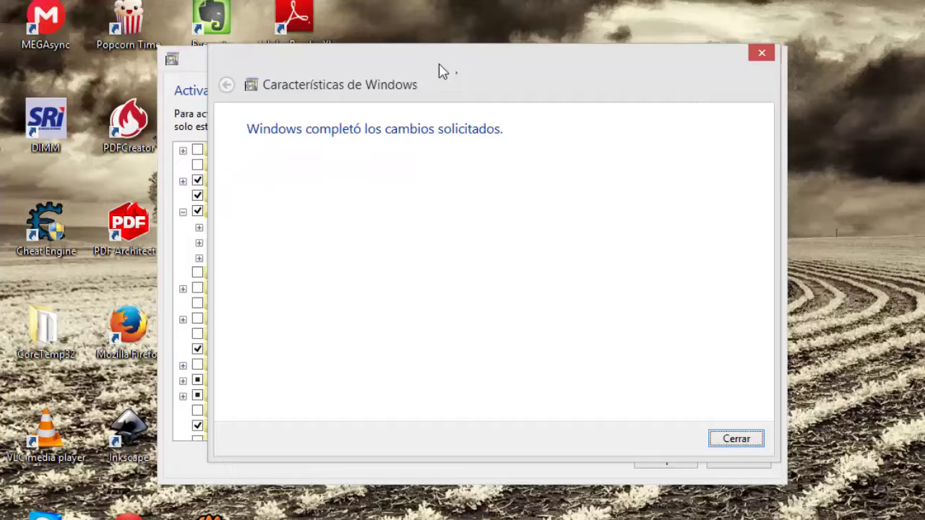
left_click(707, 410)
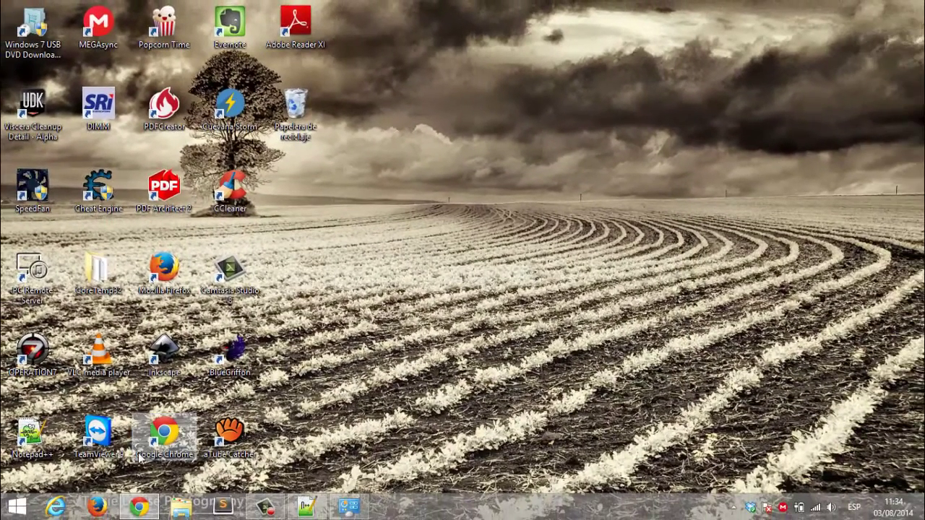
Launch the IIS Manager from the Apps list, dismiss the Web Platform prompt and expand the local server.
key("super")
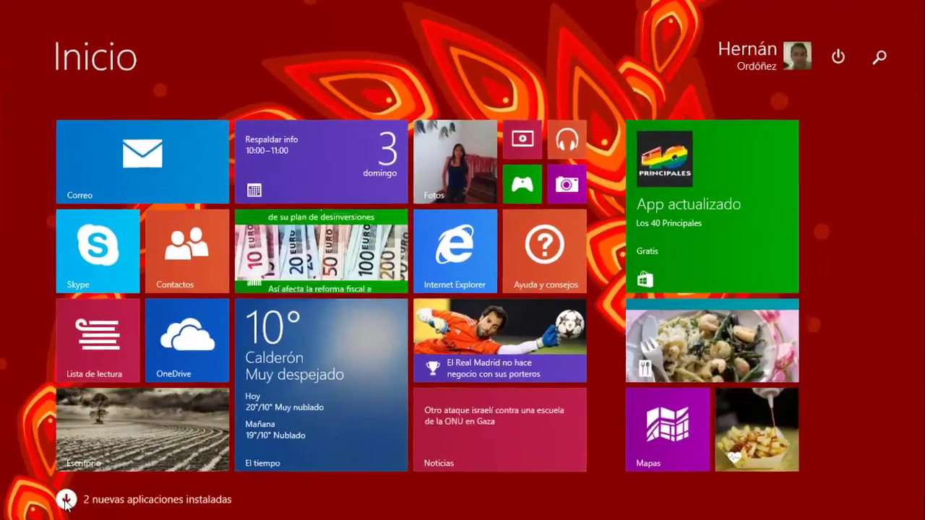
left_click(143, 477)
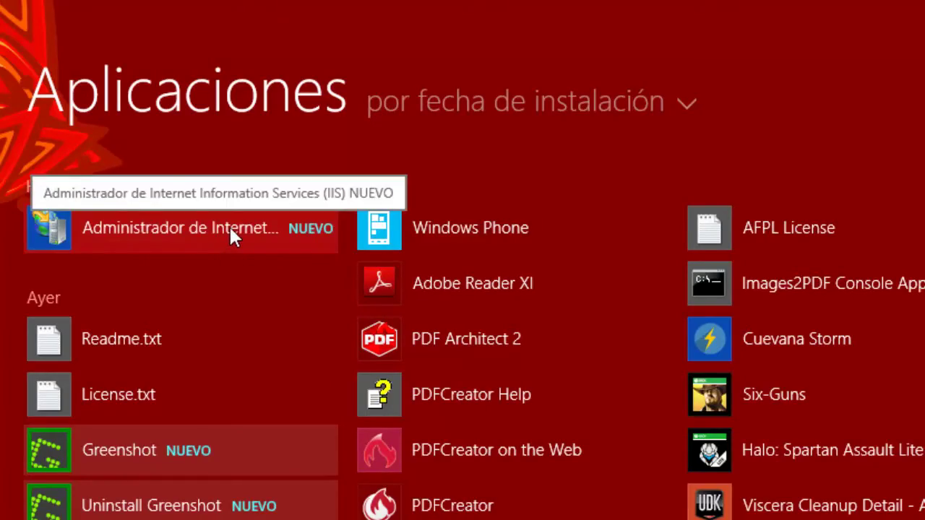
left_click(229, 225)
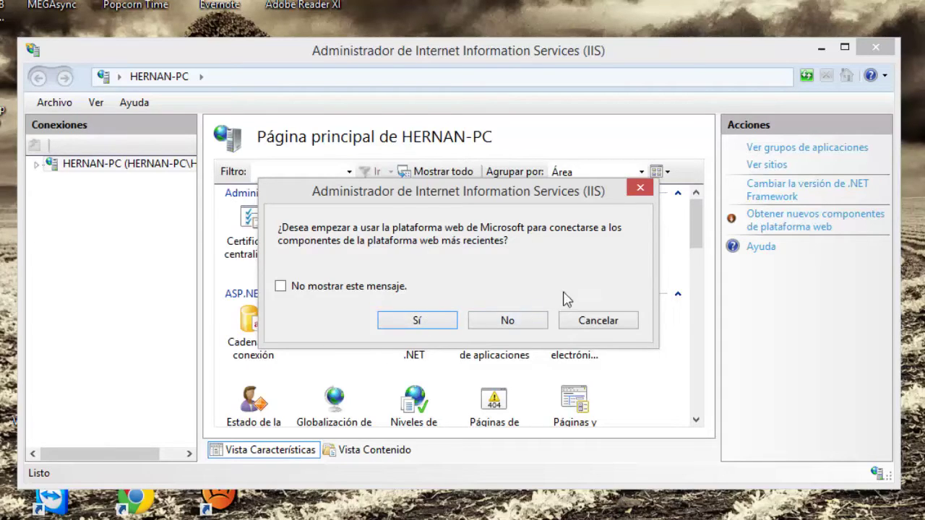
left_click(633, 193)
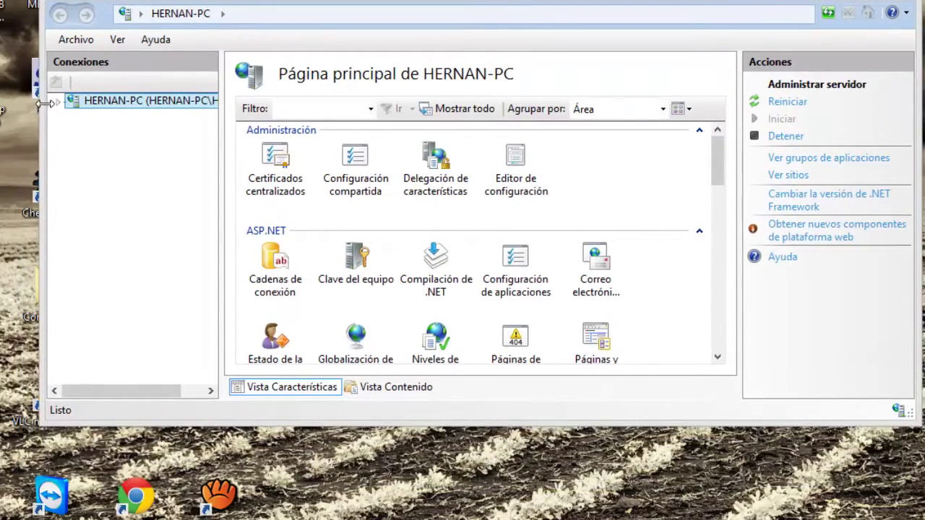
left_click(55, 103)
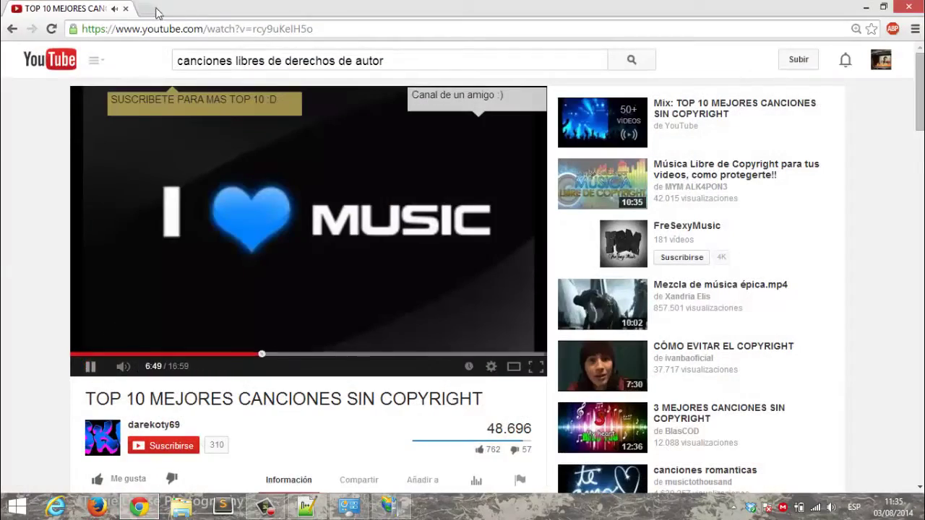
Load localhost in a new Chrome tab and confirm the IIS welcome page appears.
key("ctrl+t")
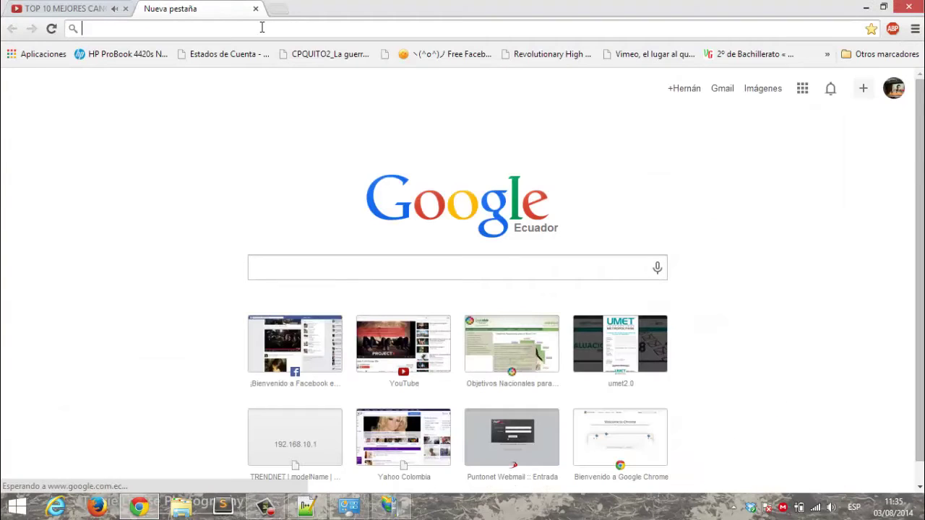
type("localhost")
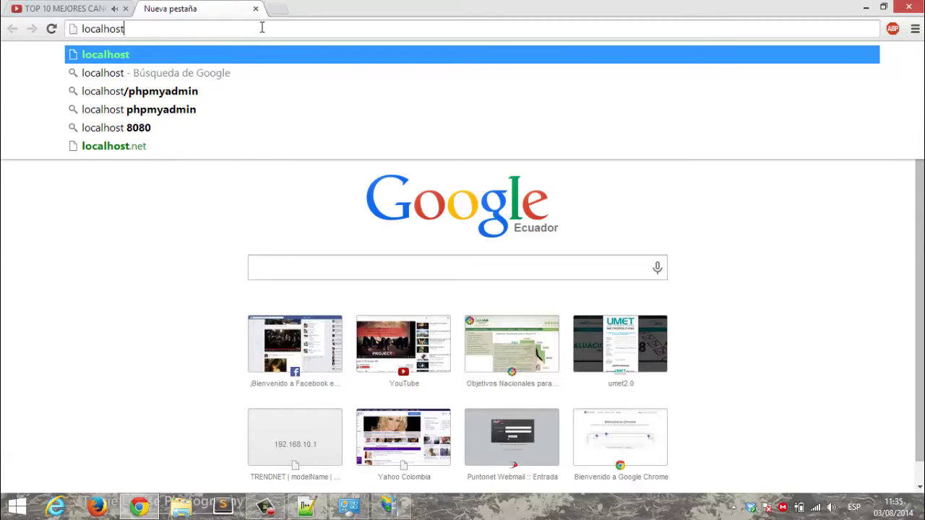
key("Return")
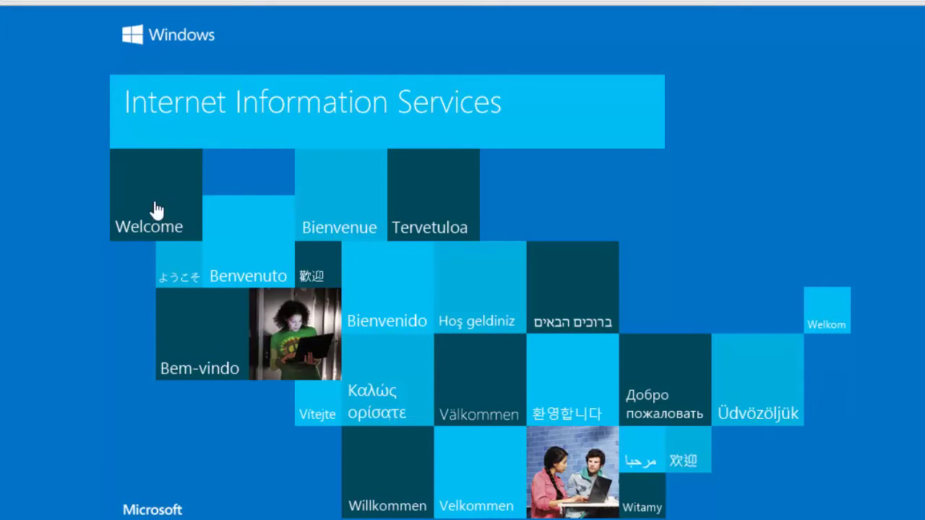
left_click(356, 308)
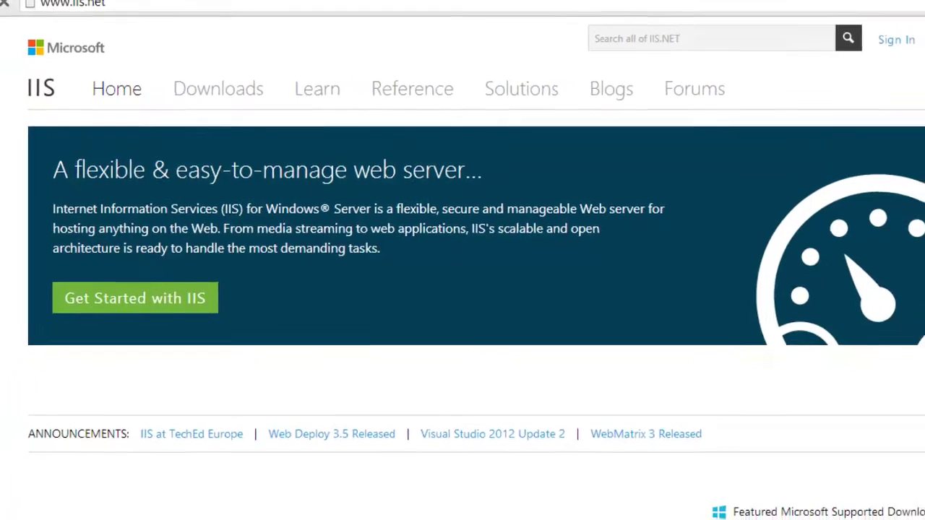
key("alt+Left")
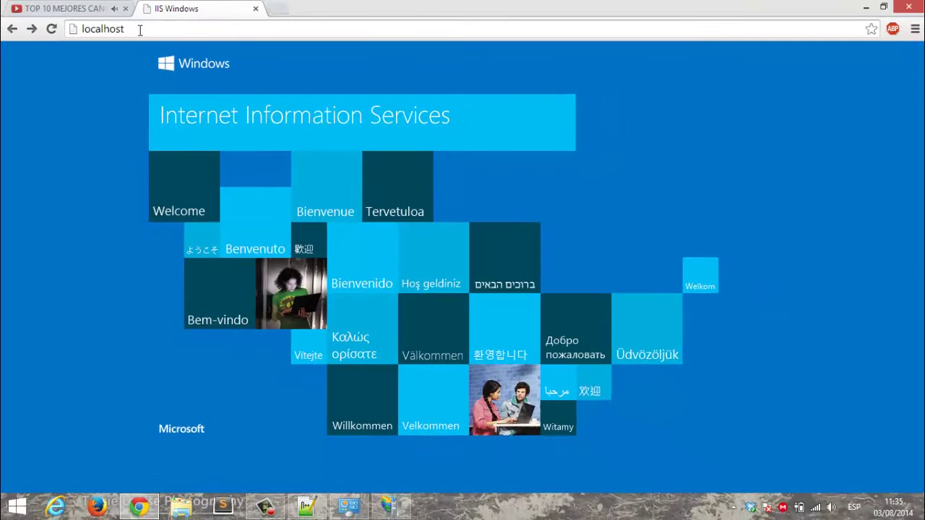
left_click(140, 29)
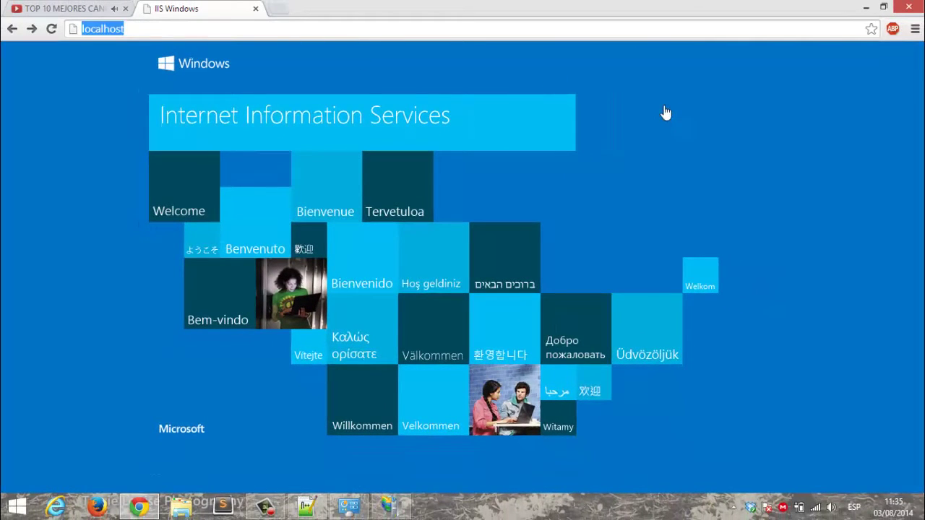
In IIS Manager, show the Sitios list with Default Web Site and widen the connections tree.
left_click(866, 7)
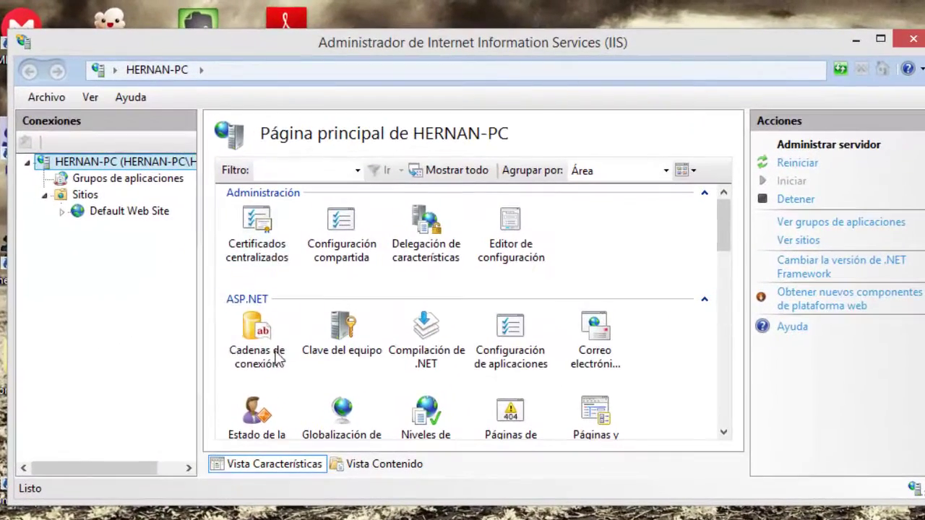
left_click(165, 178)
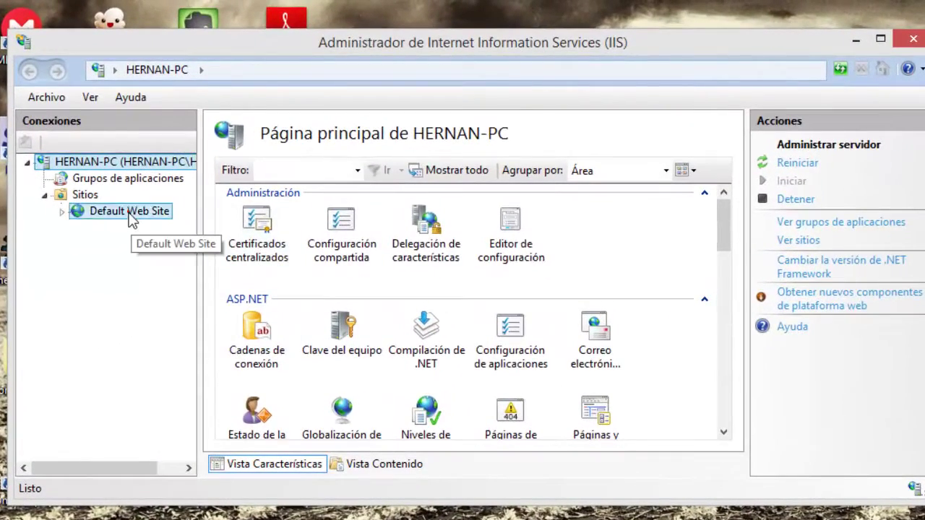
left_click(84, 195)
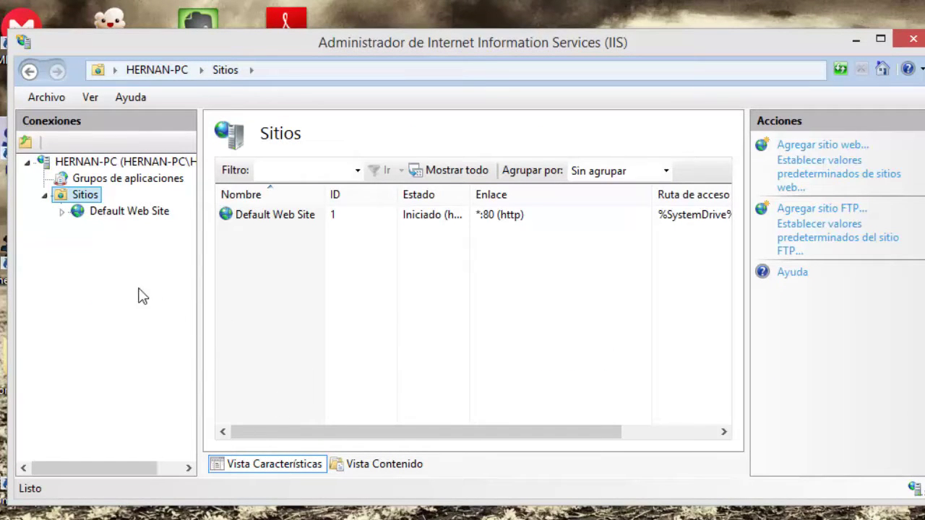
left_click_drag(202, 217, 220, 220)
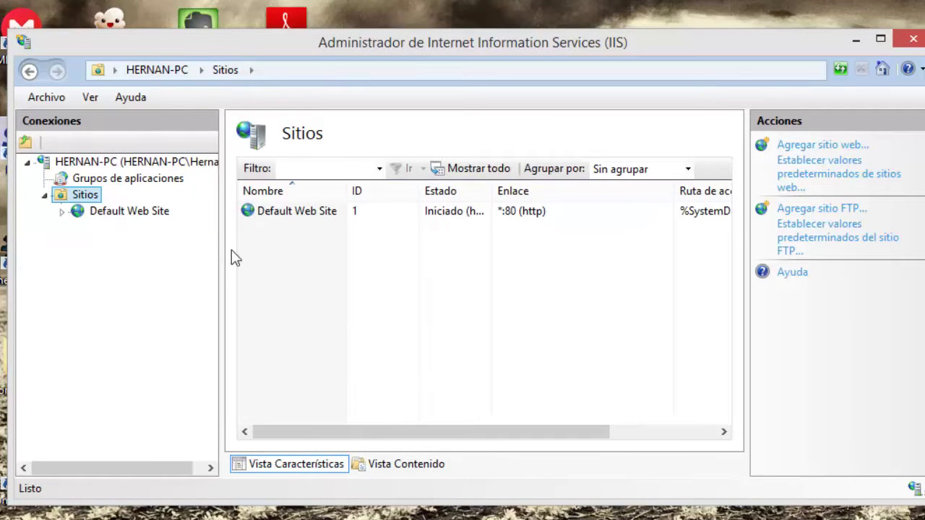
Add lines to the Notepad++ notes saying IIS is installed and the web service must be published.
key("alt+Tab")
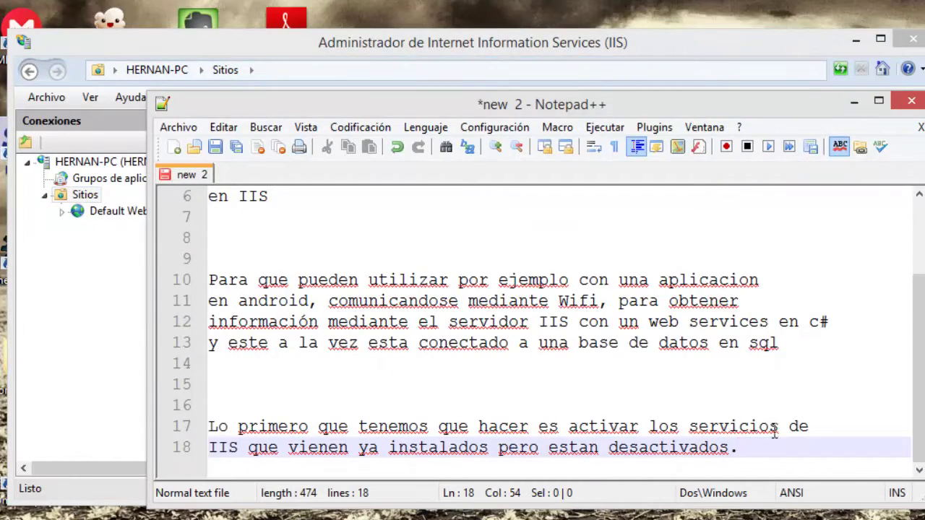
key("Return")
key("Return")
key("Return")
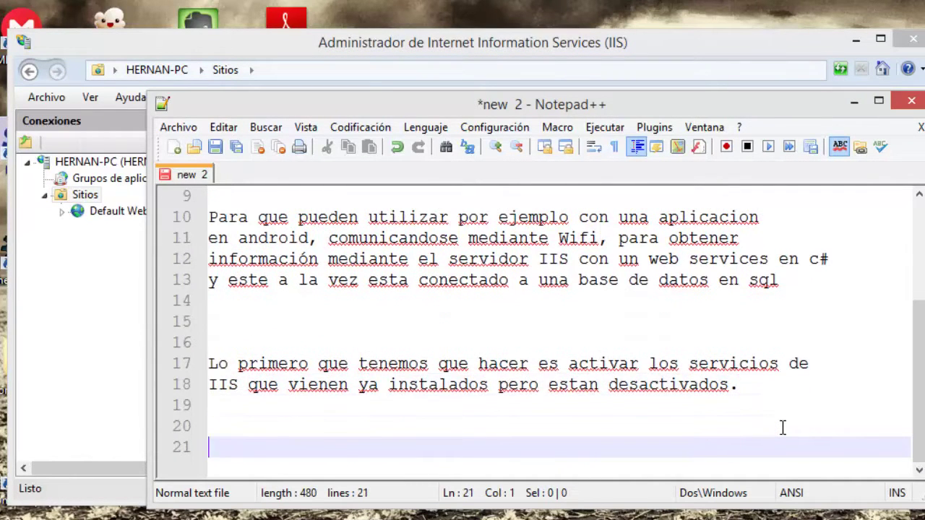
type("Tenemo")
type("s ")
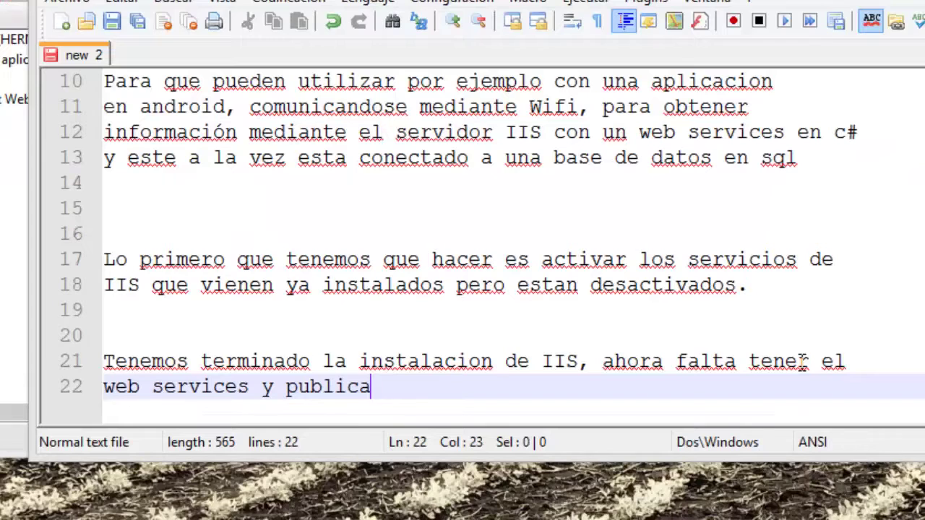
type("lo en el servidor.")
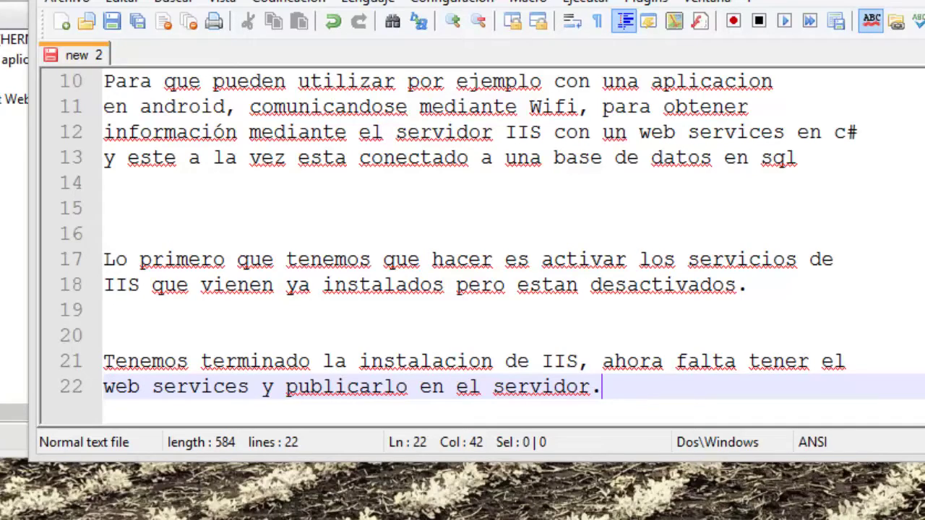
key("F10")
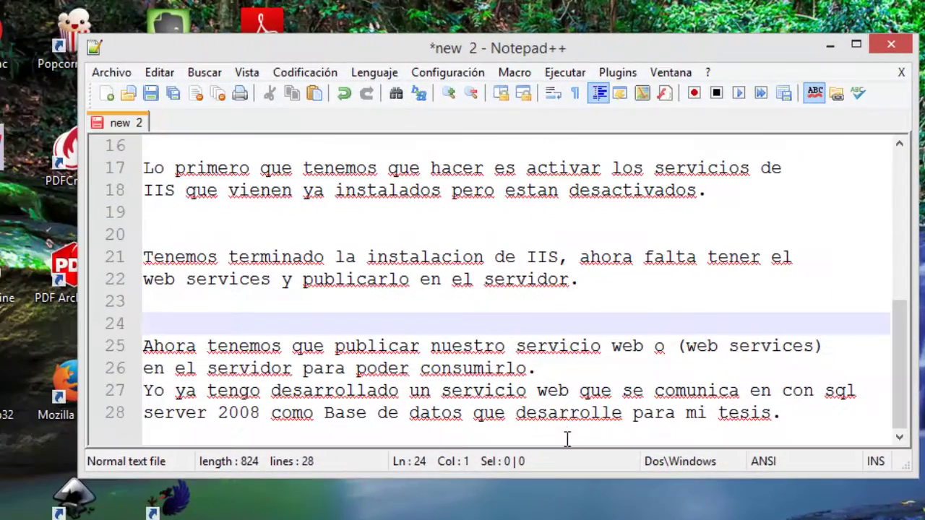
Shorten the Notepad++ window, review lines 25–28, then switch to Visual Studio.
left_click_drag(538, 474, 510, 506)
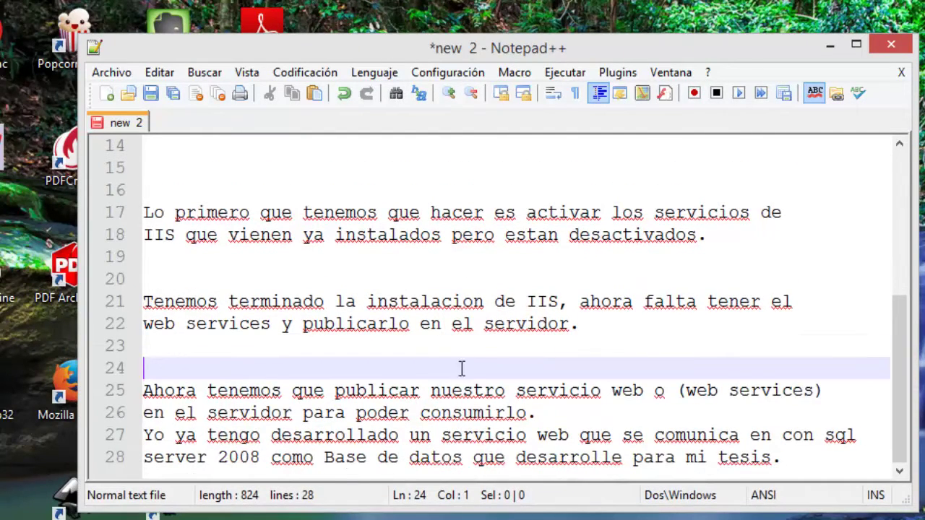
left_click_drag(809, 470, 152, 391)
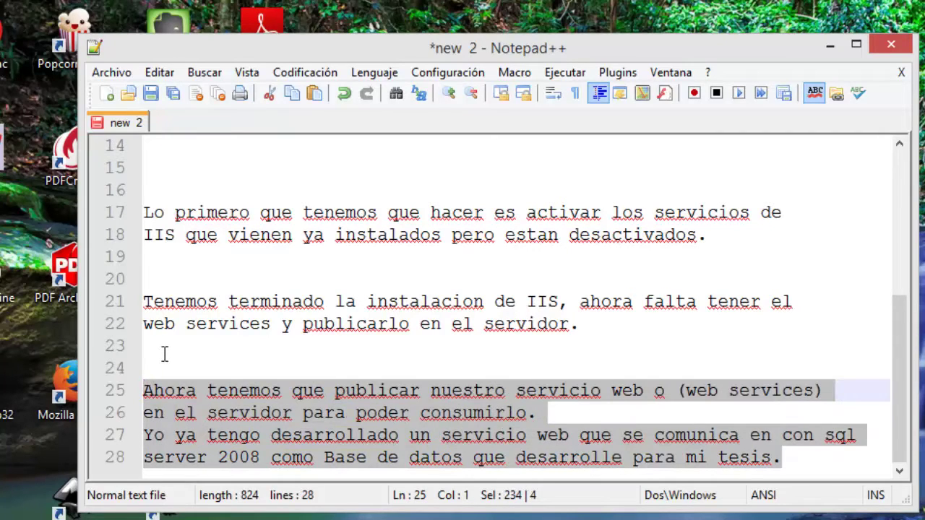
left_click(162, 367)
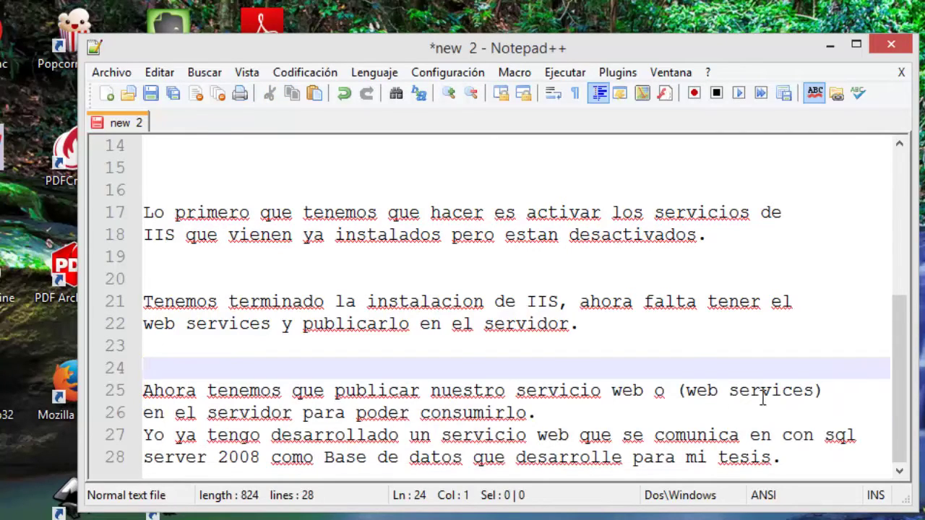
left_click(560, 408)
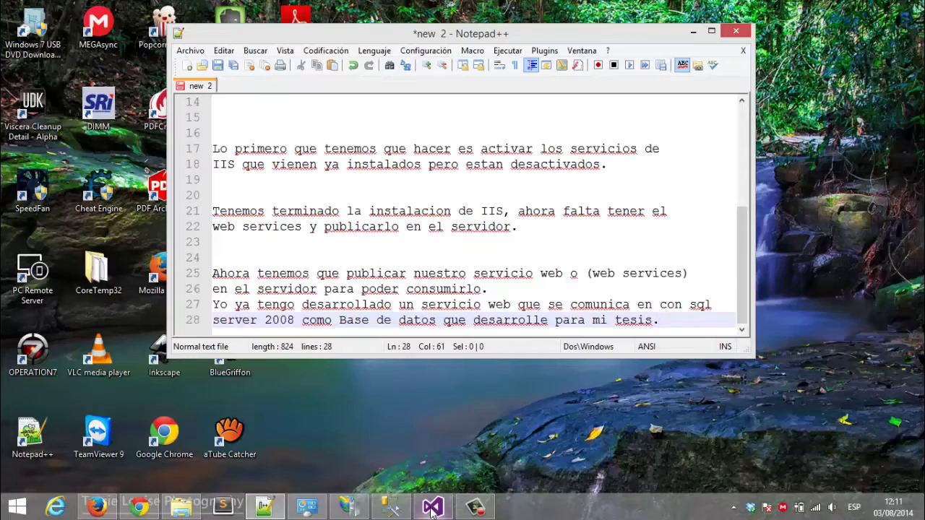
left_click(432, 507)
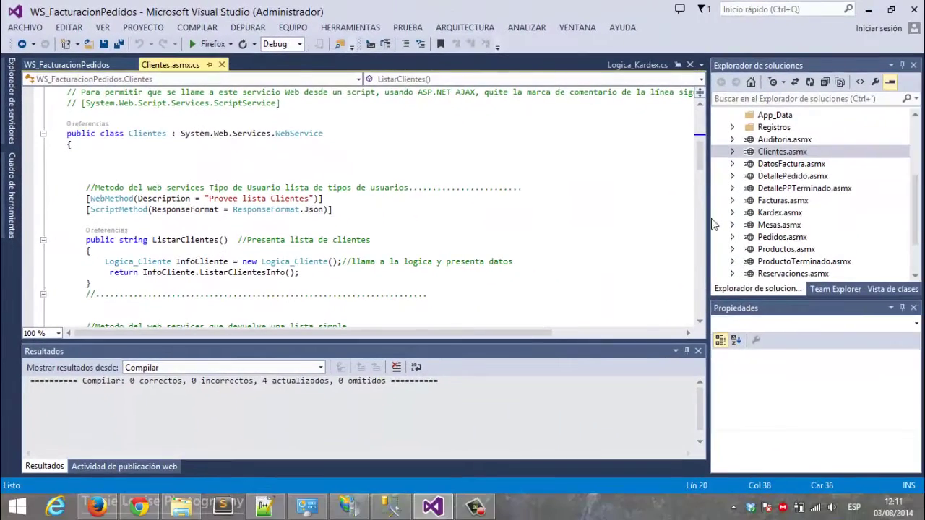
Browse the solution's projects, collapsing AccesoDatos and WS_FacturacionPedidos in Solution Explorer.
left_click_drag(711, 222, 645, 226)
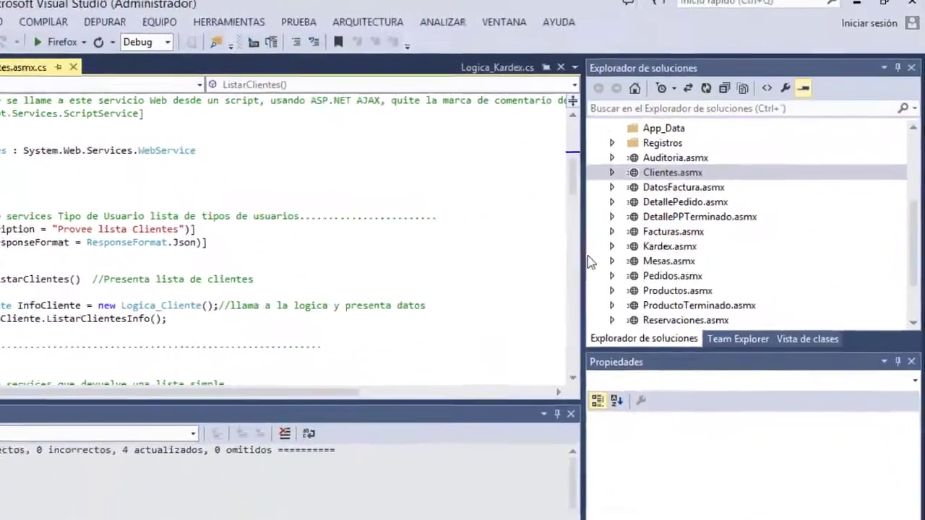
left_click_drag(915, 220, 914, 195)
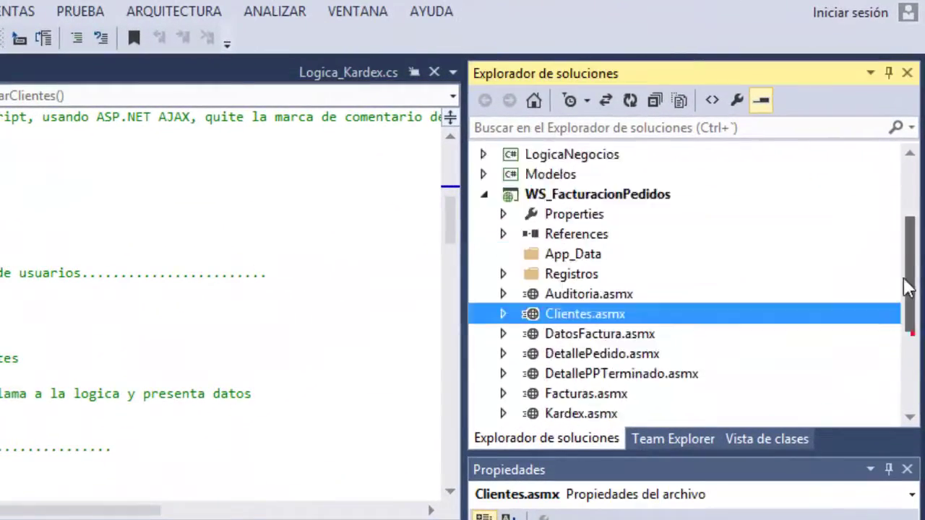
left_click_drag(908, 287, 908, 224)
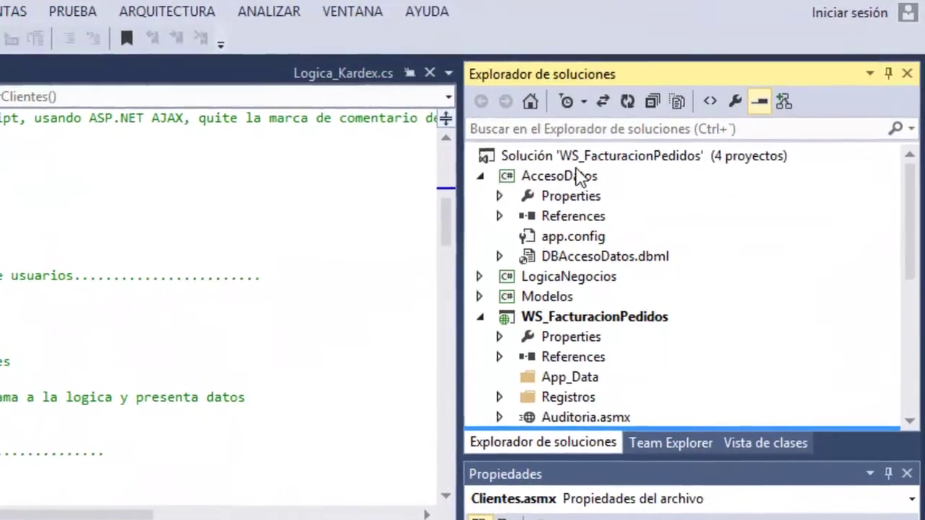
left_click(588, 159)
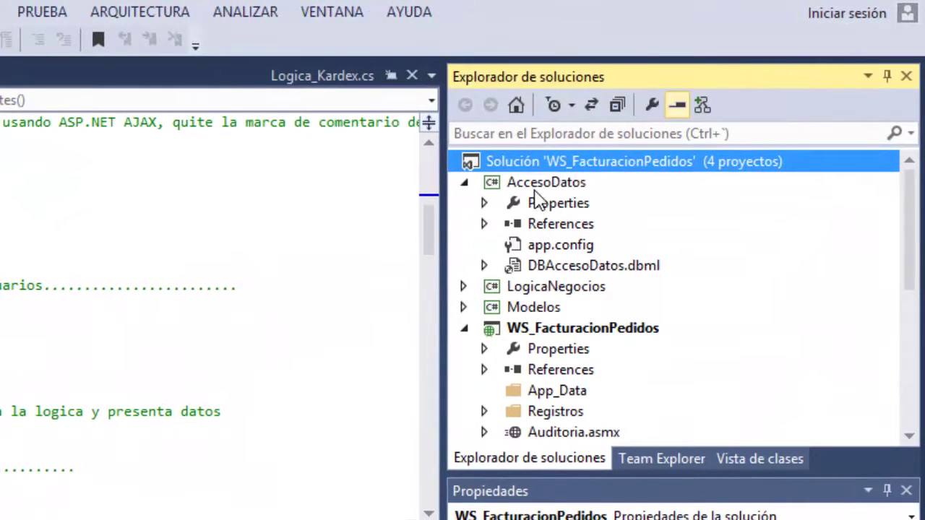
left_click(535, 189)
left_click(465, 183)
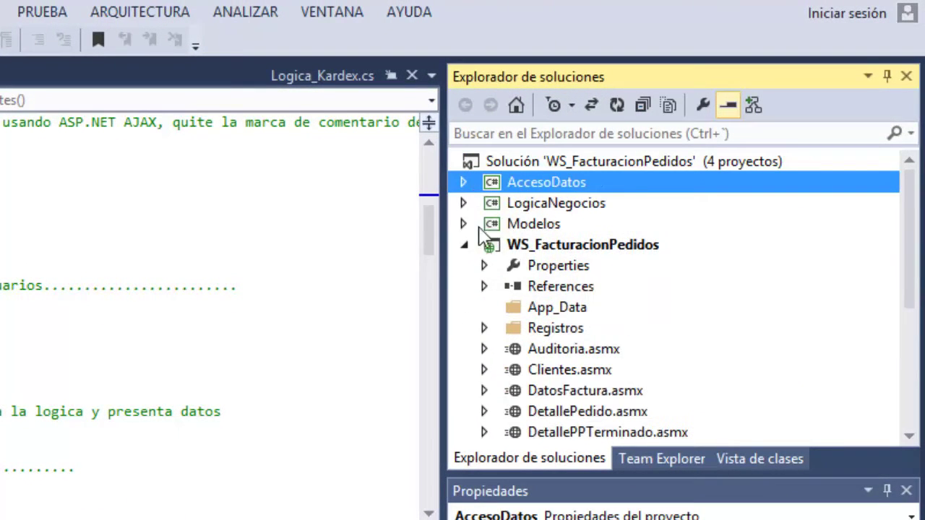
left_click(465, 247)
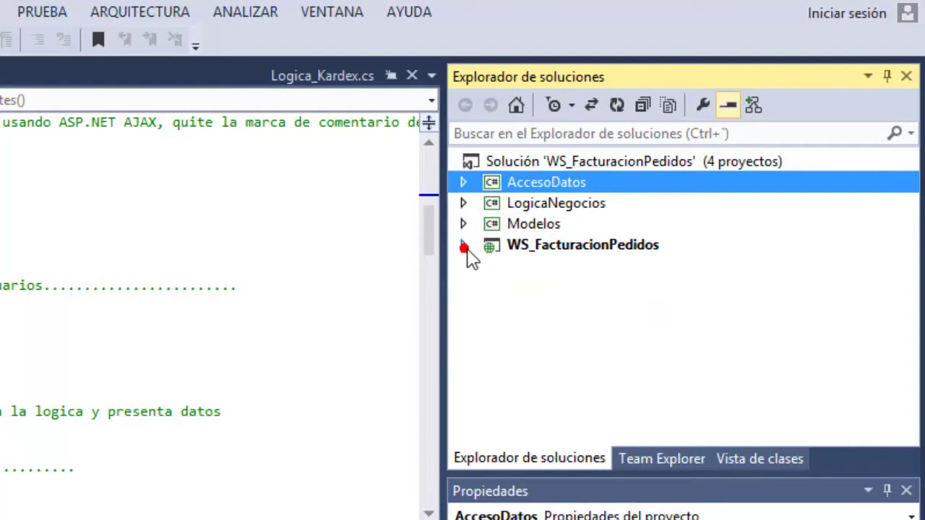
left_click(533, 201)
left_click(520, 222)
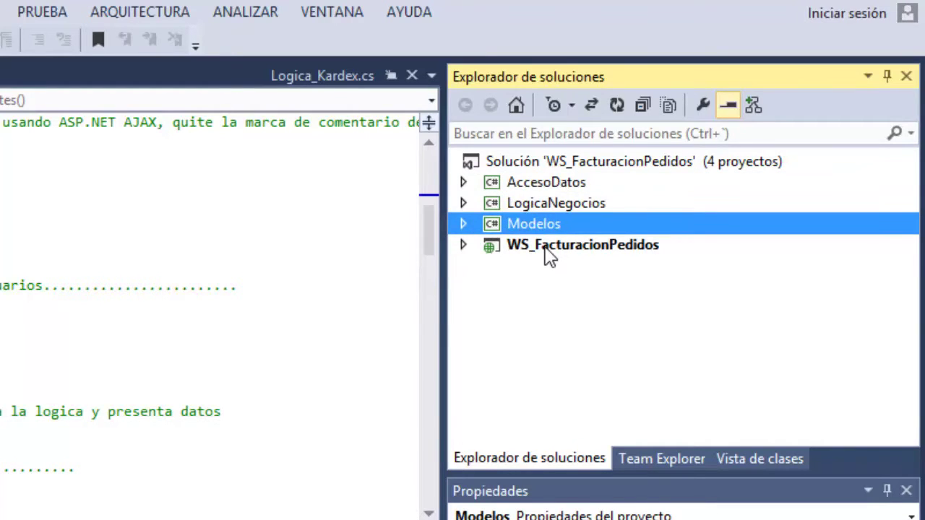
left_click(551, 253)
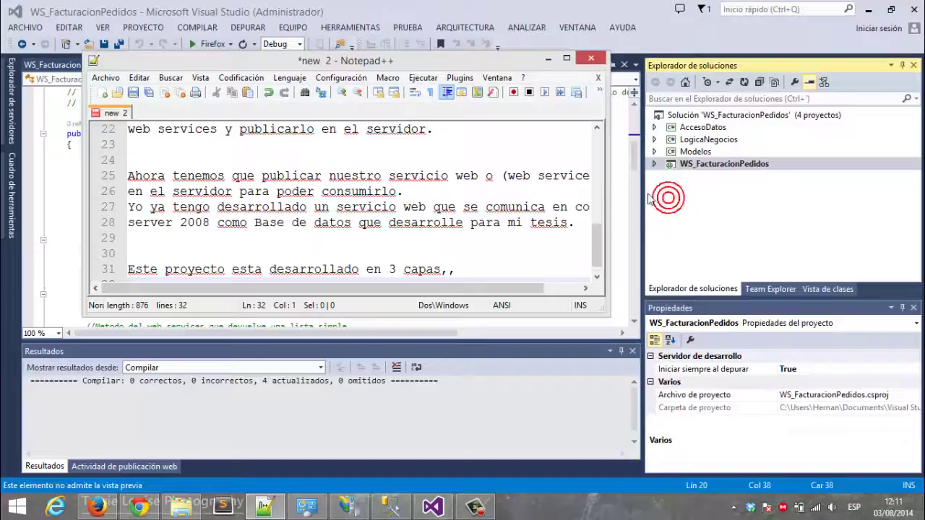
Open the Clientes.asmx service code and scroll through it.
left_click(654, 164)
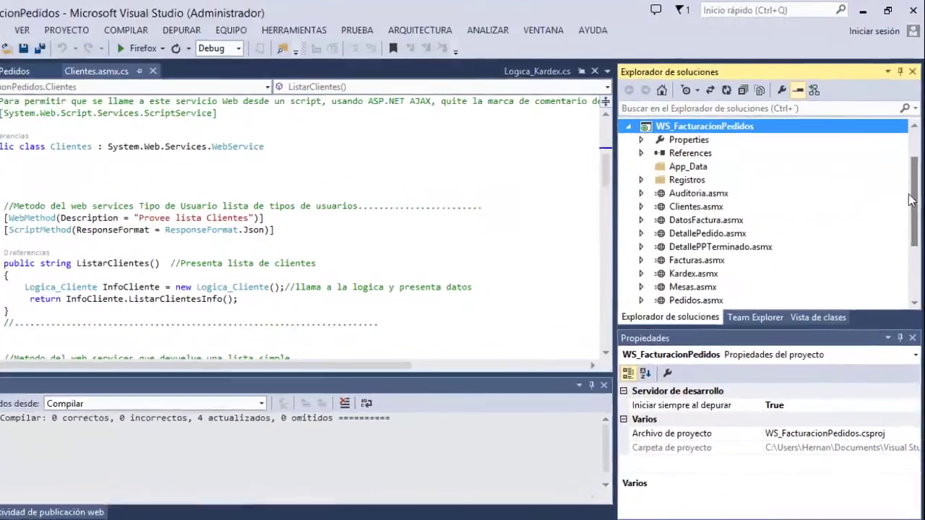
left_click_drag(912, 182, 917, 208)
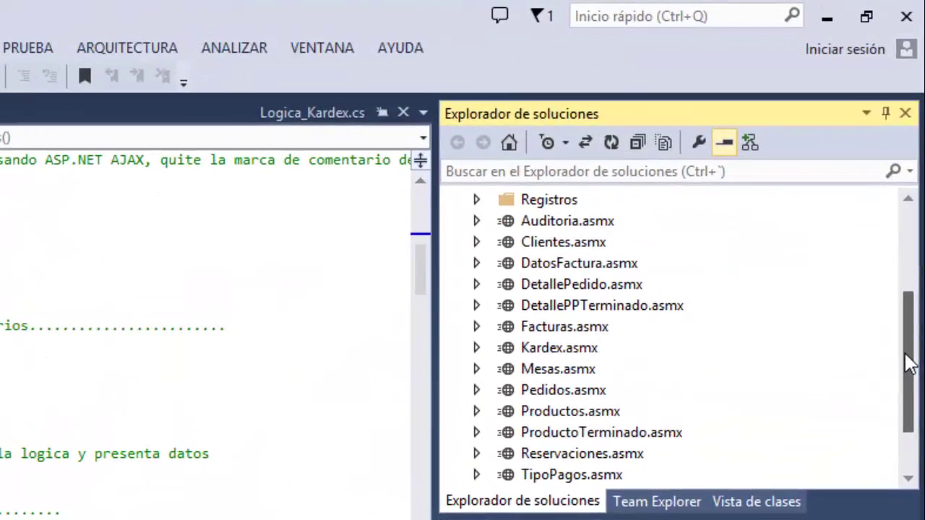
double_click(556, 245)
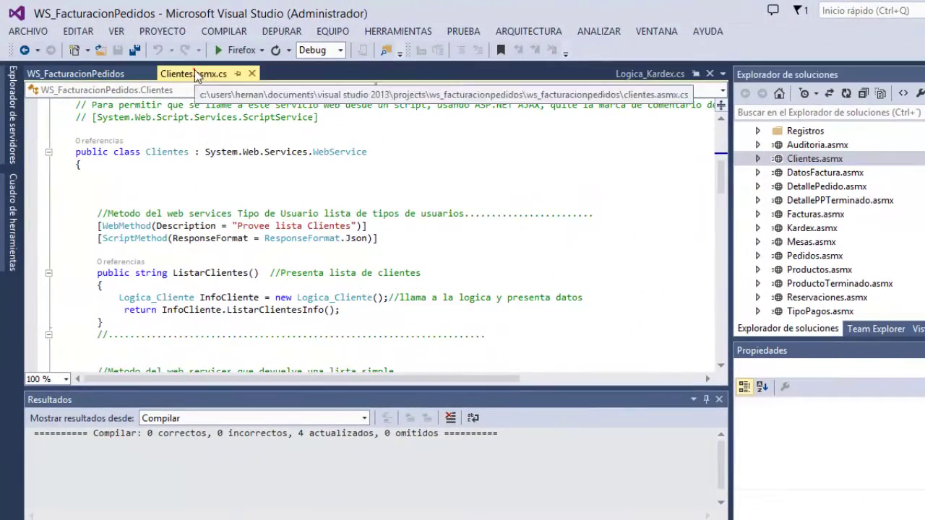
left_click(347, 214)
scroll(353, 217, "up", 8)
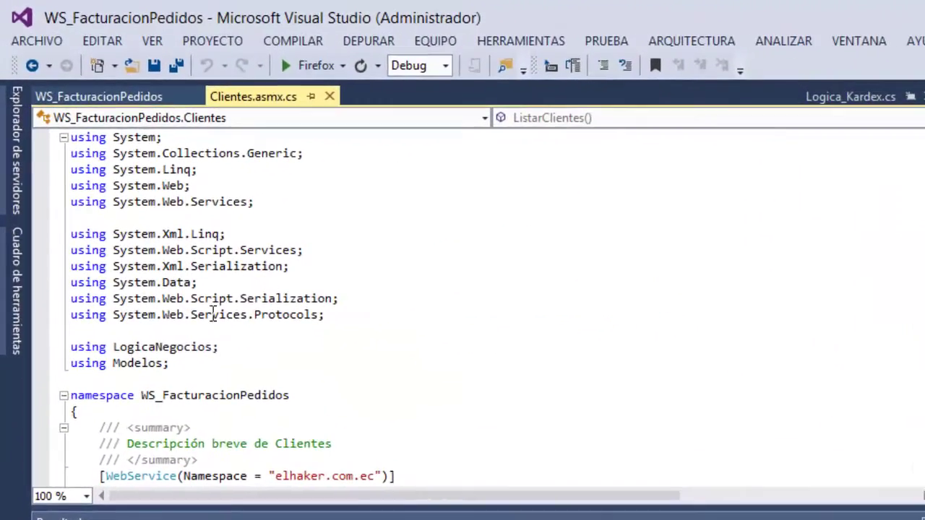
scroll(267, 322, "down", 3)
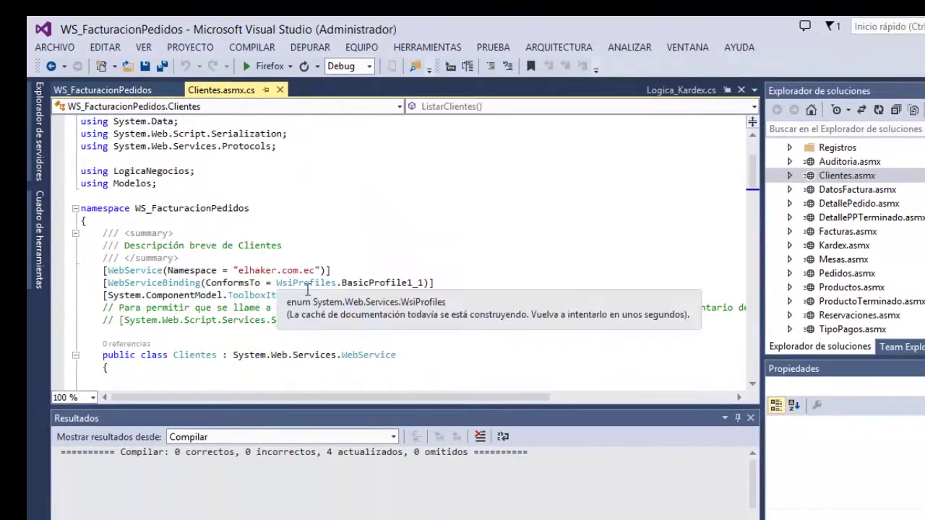
scroll(307, 289, "down", 1)
left_click(344, 320)
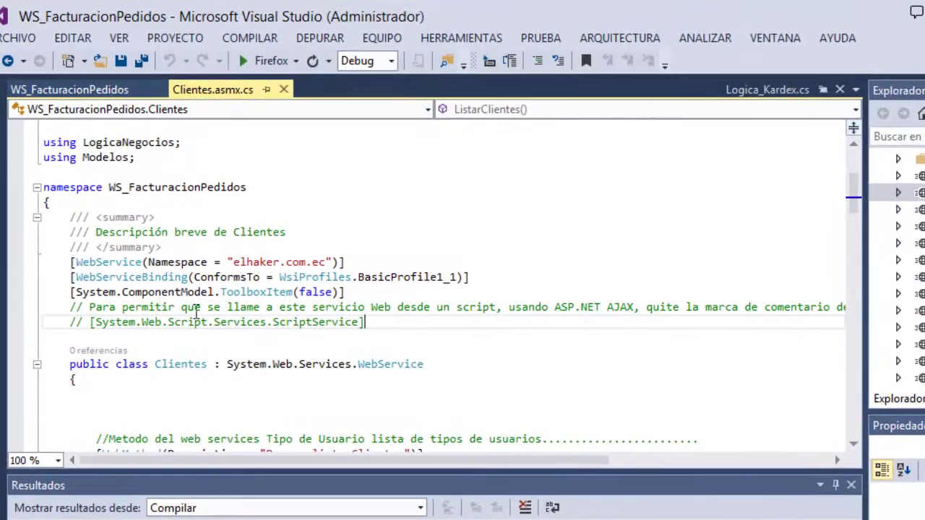
scroll(442, 328, "down", 1)
scroll(462, 332, "down", 2)
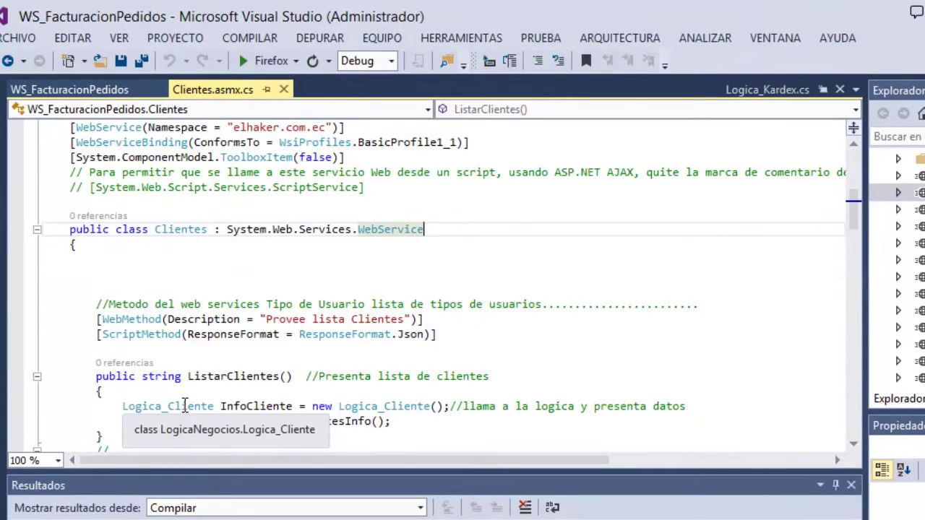
scroll(198, 349, "down", 2)
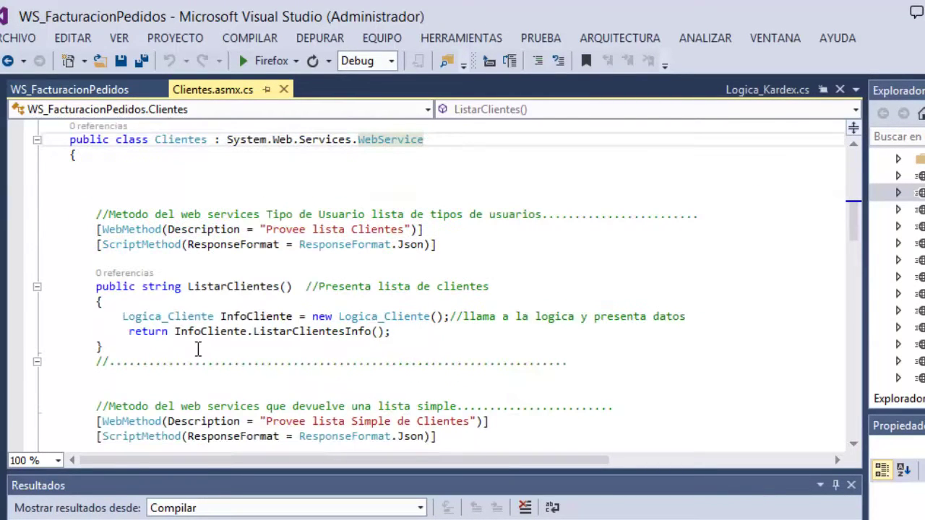
Locate the Logica_Cliente class under LogicaNegocios and open Logica_Cliente.cs.
double_click(166, 317)
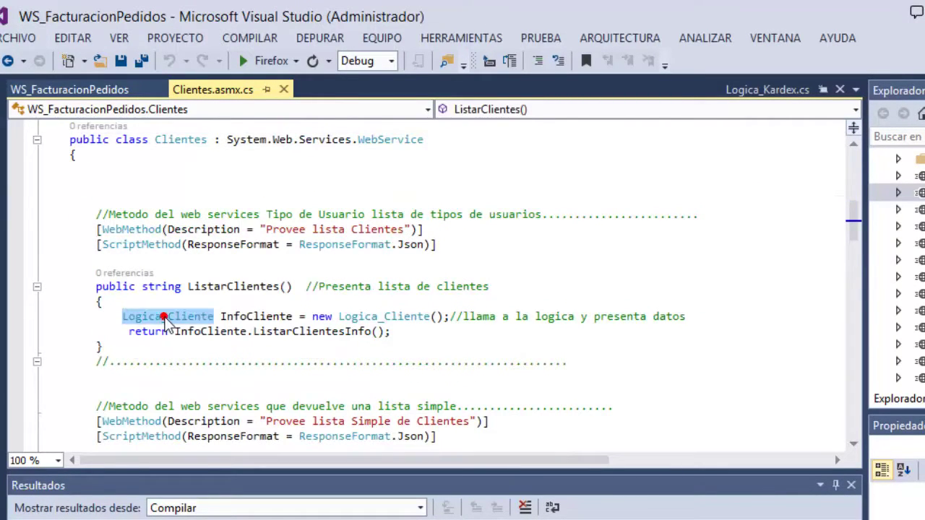
left_click(426, 334)
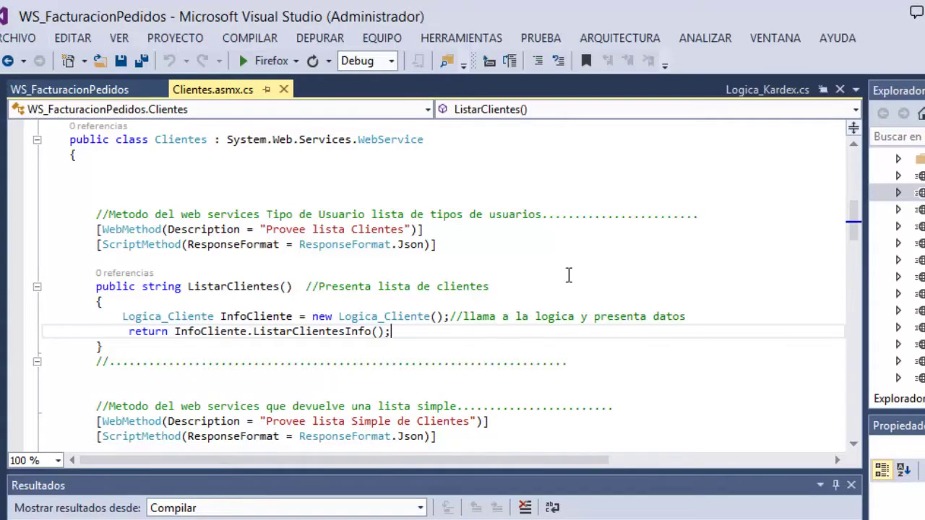
left_click(384, 318)
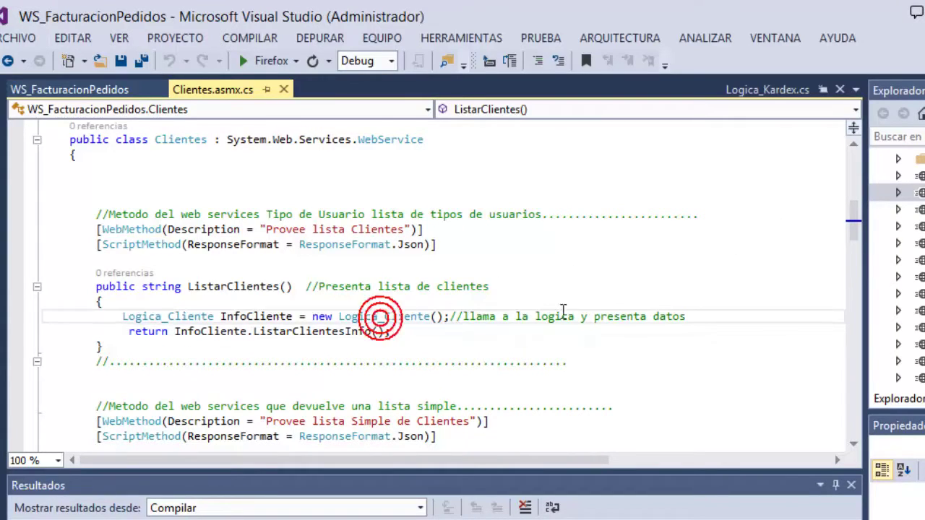
key("ctrl+alt+l")
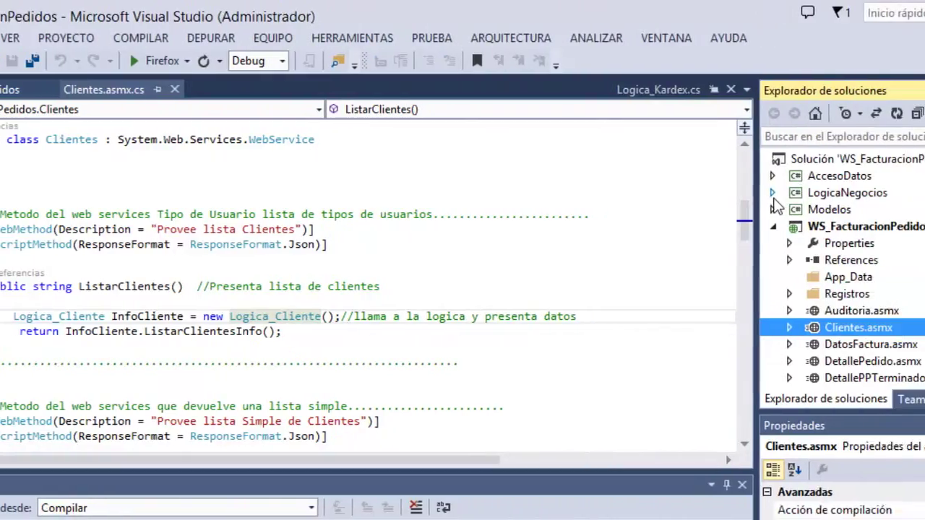
left_click(881, 192)
double_click(712, 244)
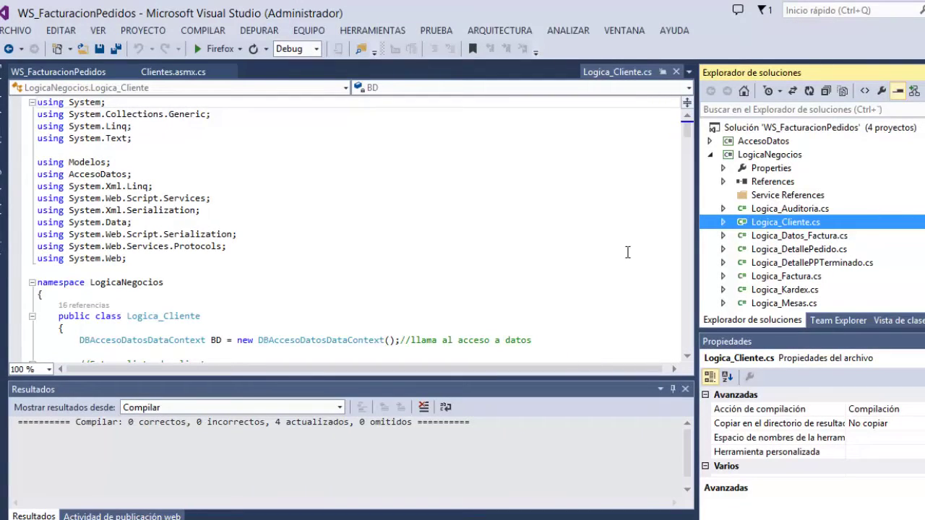
Look over Logica_Cliente.cs, then go back to the Clientes.asmx service code.
scroll(760, 229, "down", 5)
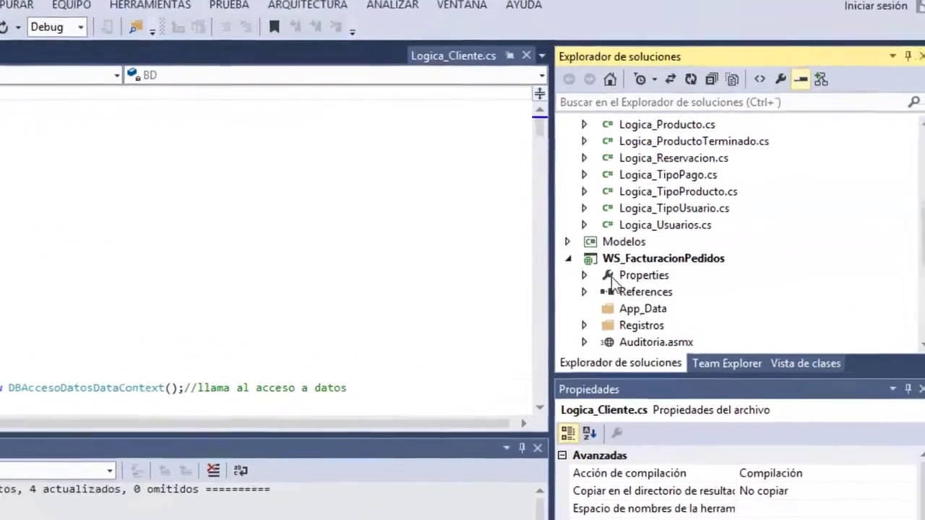
scroll(613, 283, "down", 3)
scroll(618, 274, "up", 2)
scroll(620, 273, "down", 3)
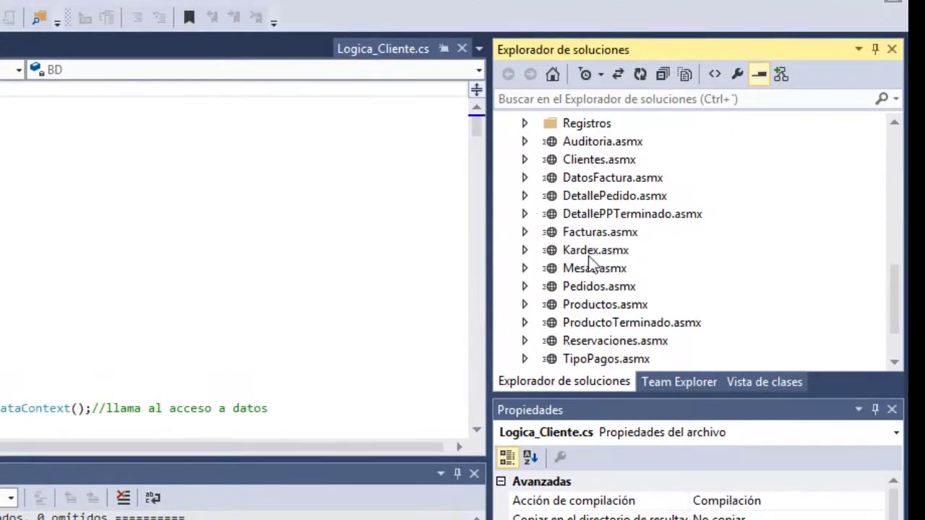
double_click(591, 160)
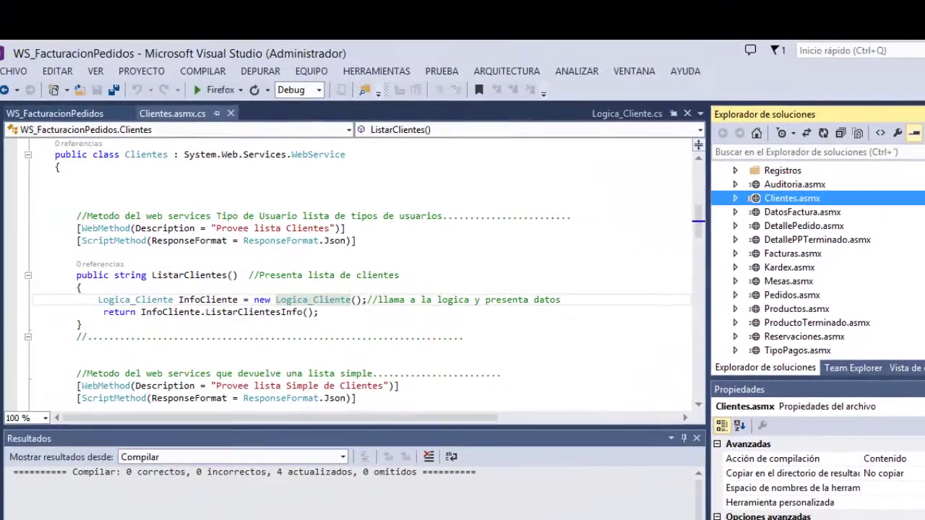
key("alt+Tab")
Add note lines 32–34 saying .asmx files are the web services, which communicate with business logic.
left_click(509, 347)
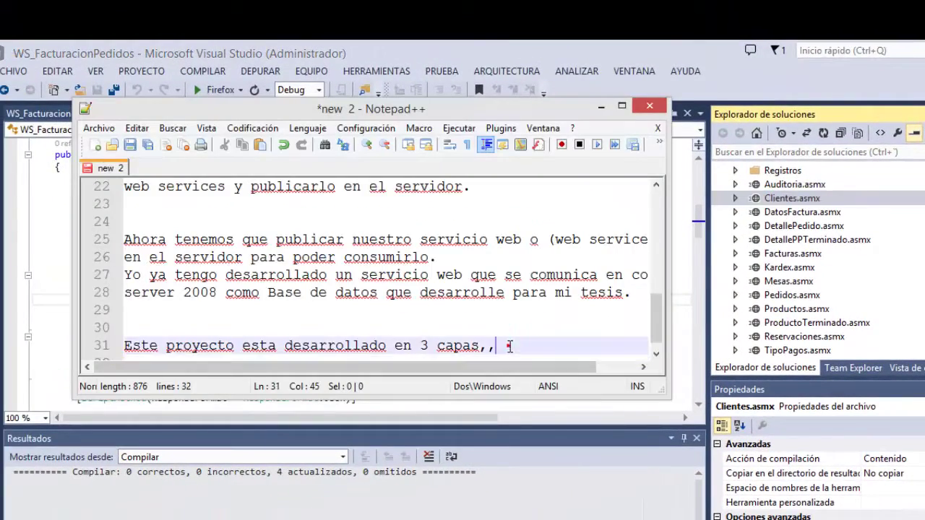
key("Return")
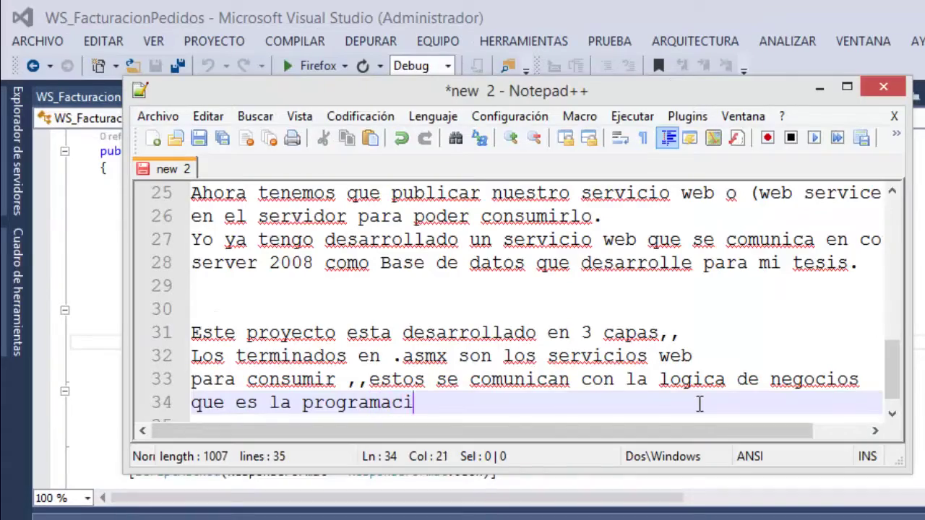
key("Return")
left_click(494, 390)
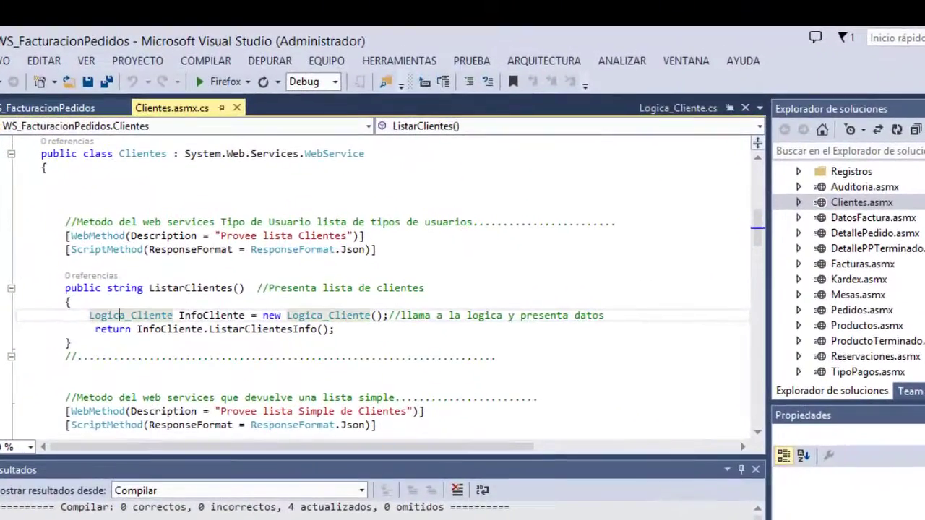
Open Logica_Cliente.cs and close the Resultados and Actividad de publicación web panels.
scroll(845, 275, "up", 5)
double_click(709, 261)
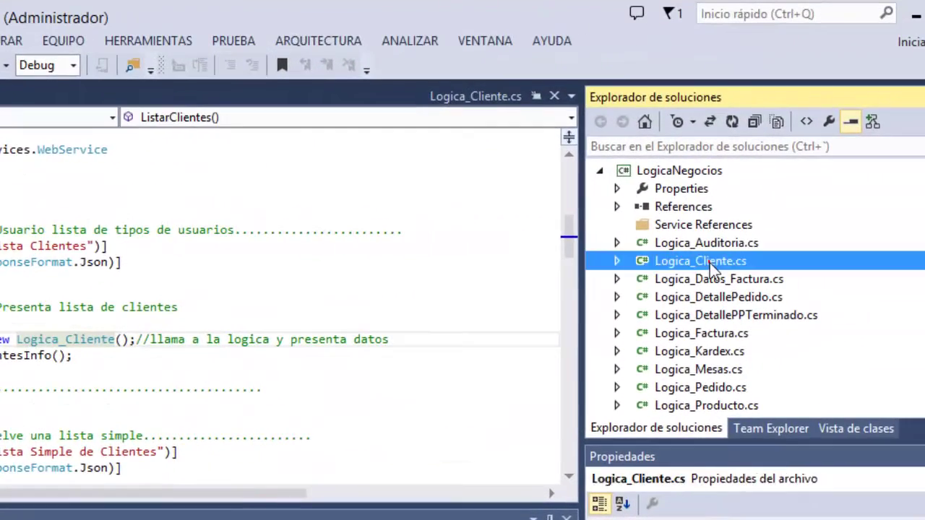
left_click(11, 333)
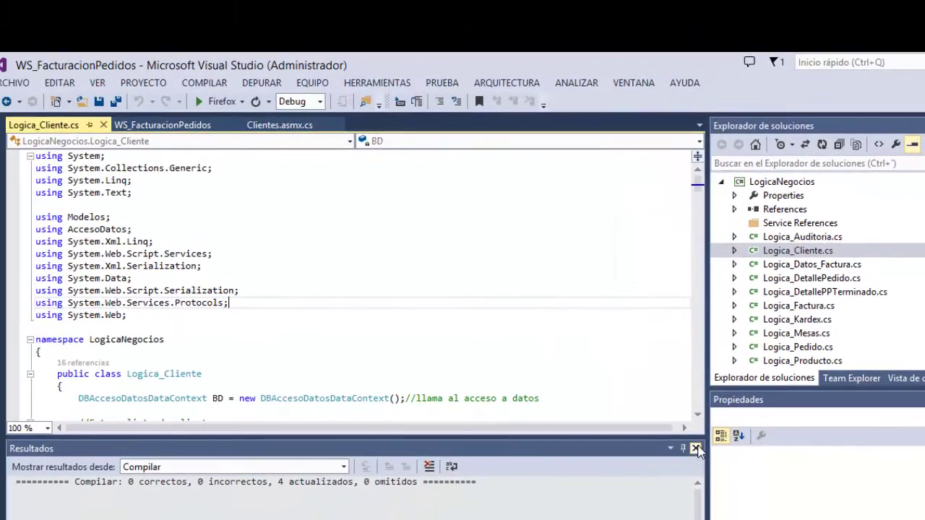
left_click(696, 448)
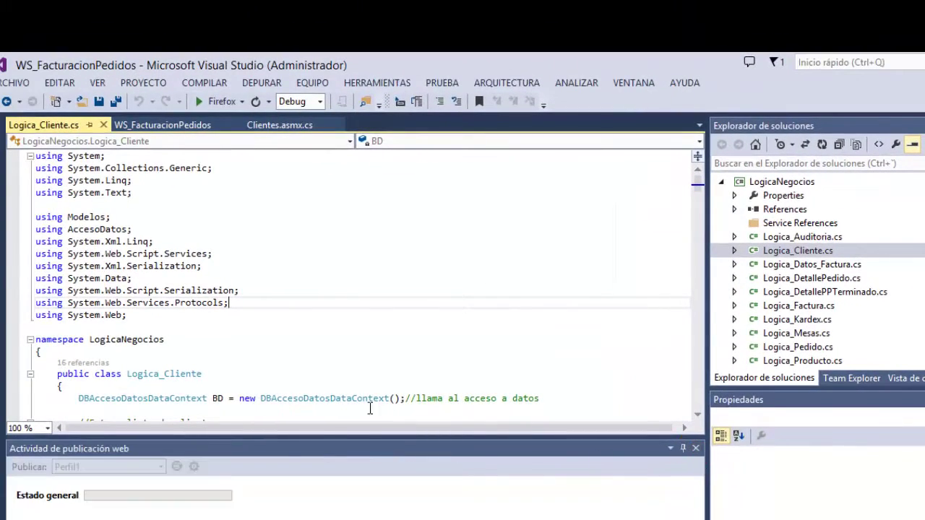
left_click(695, 449)
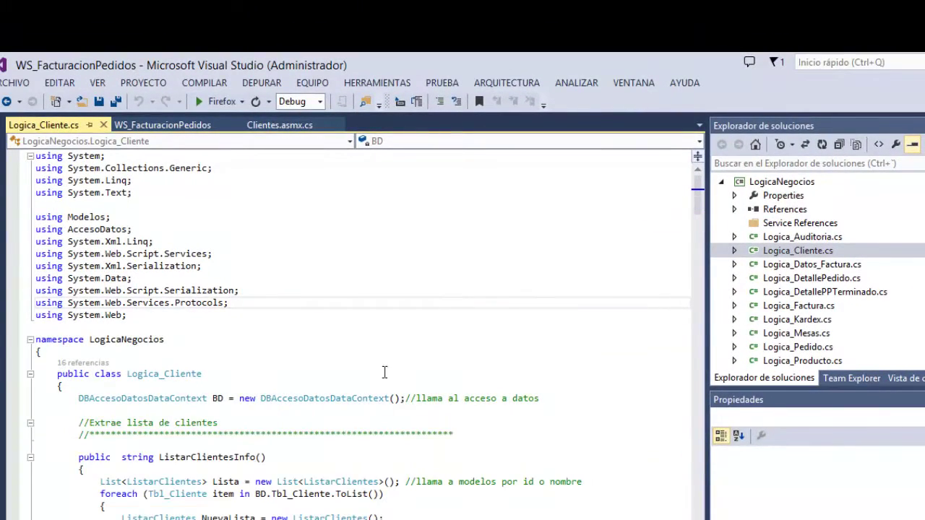
Scroll through Logica_Cliente.cs past ListarClientesInfo and Incrementa_Codigo to InsertarCliente.
left_click(300, 327)
scroll(335, 334, "down", 6)
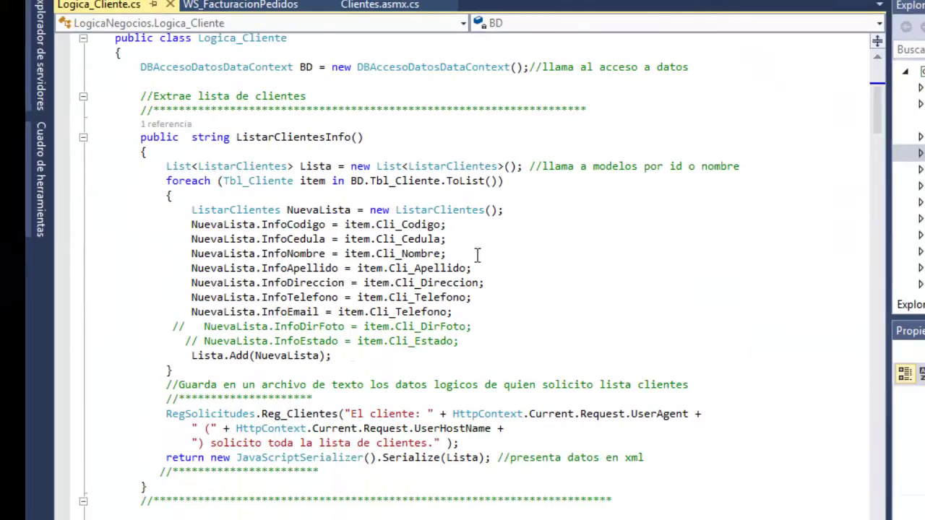
left_click(476, 249)
scroll(253, 260, "down", 13)
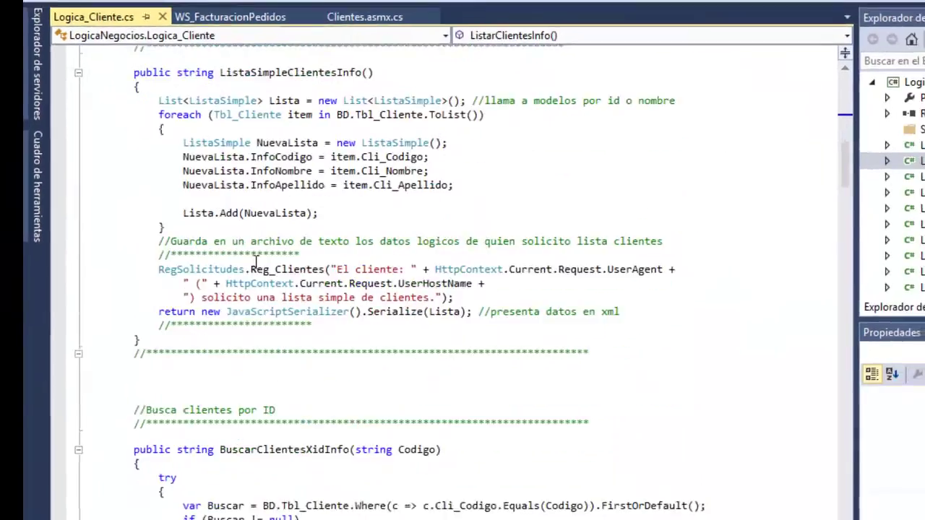
scroll(255, 262, "down", 7)
scroll(256, 309, "down", 13)
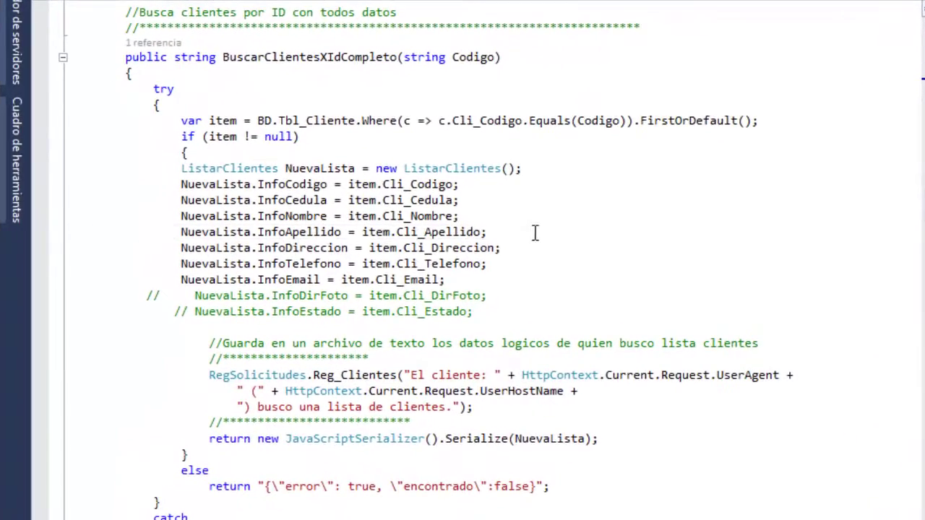
left_click(453, 259)
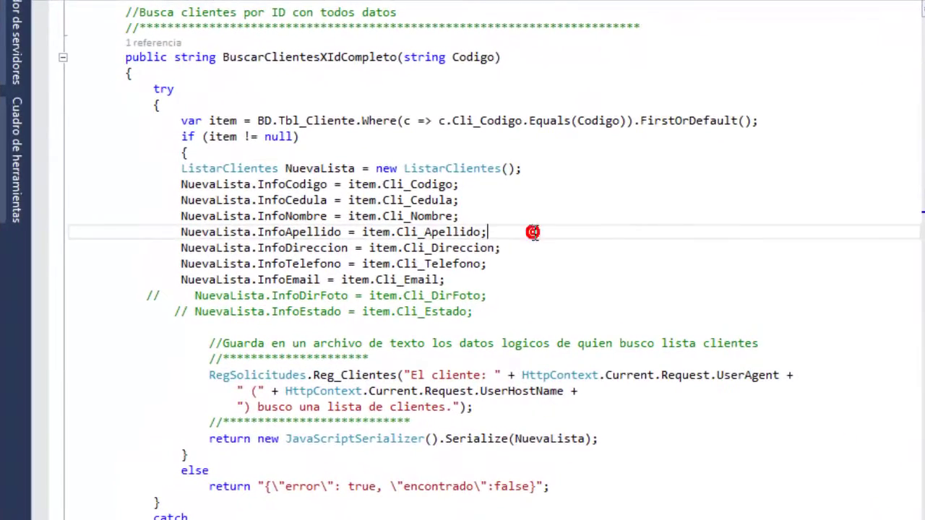
scroll(535, 239, "down", 13)
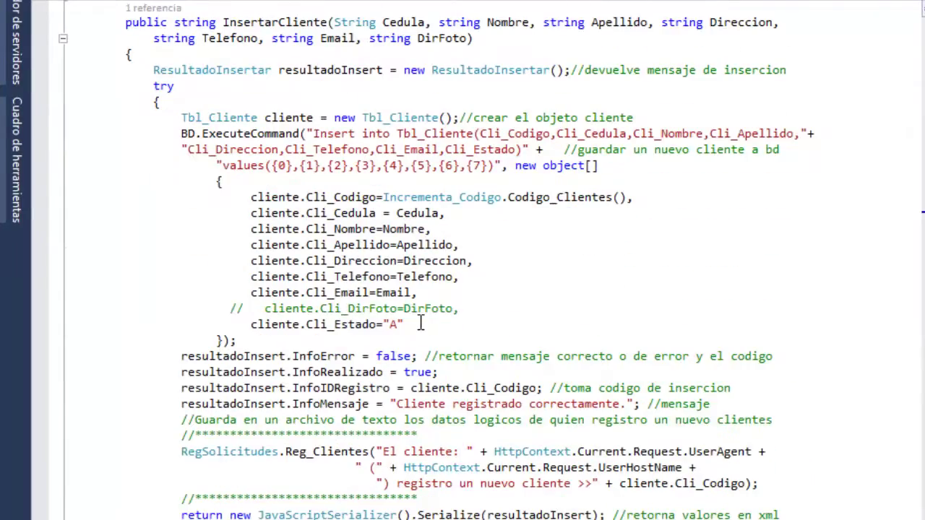
left_click(456, 200)
scroll(506, 289, "down", 2)
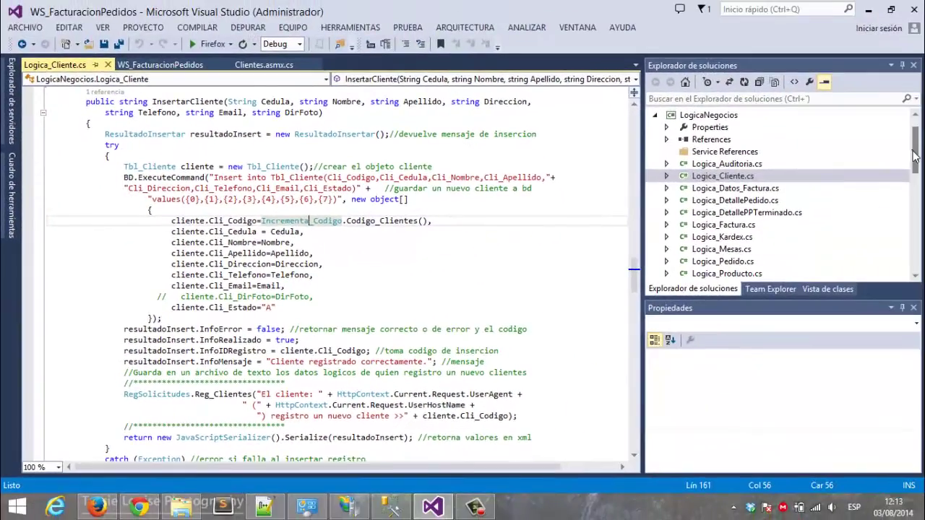
left_click_drag(914, 155, 913, 123)
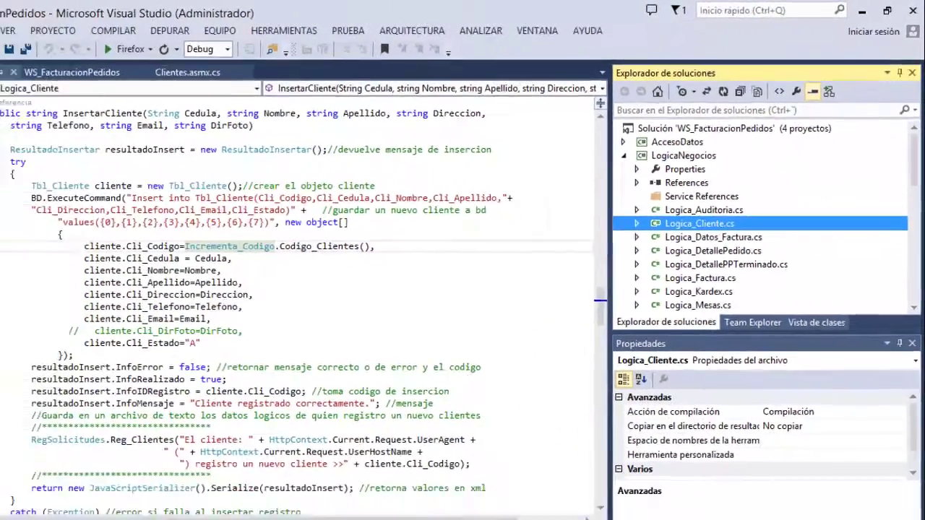
Note that business logic talks to data access via a SQL connection and dbml, then minimize Notepad++.
key("alt+Tab")
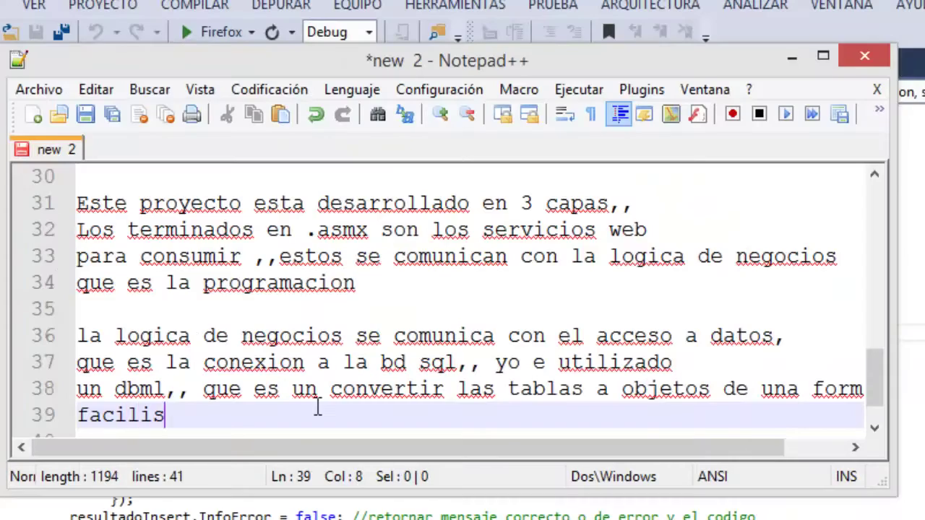
type("ima,,,,")
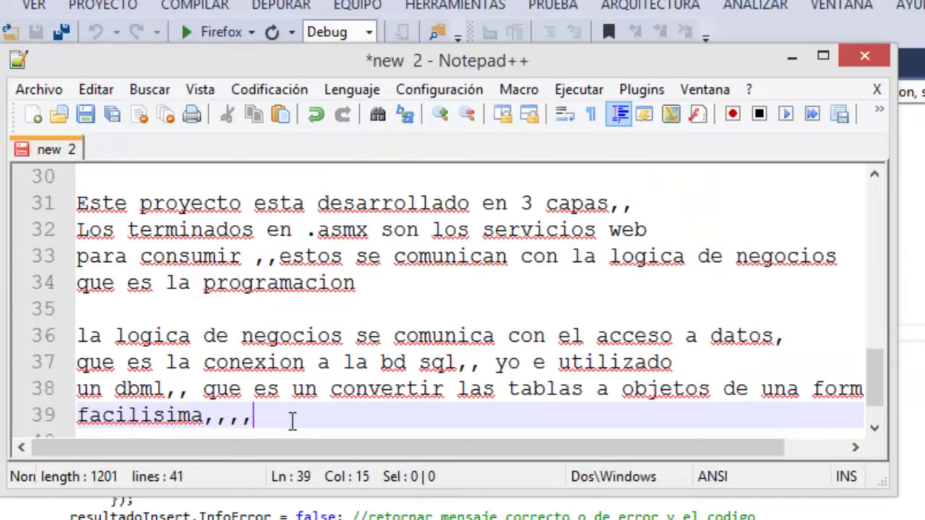
left_click(297, 423)
left_click(792, 57)
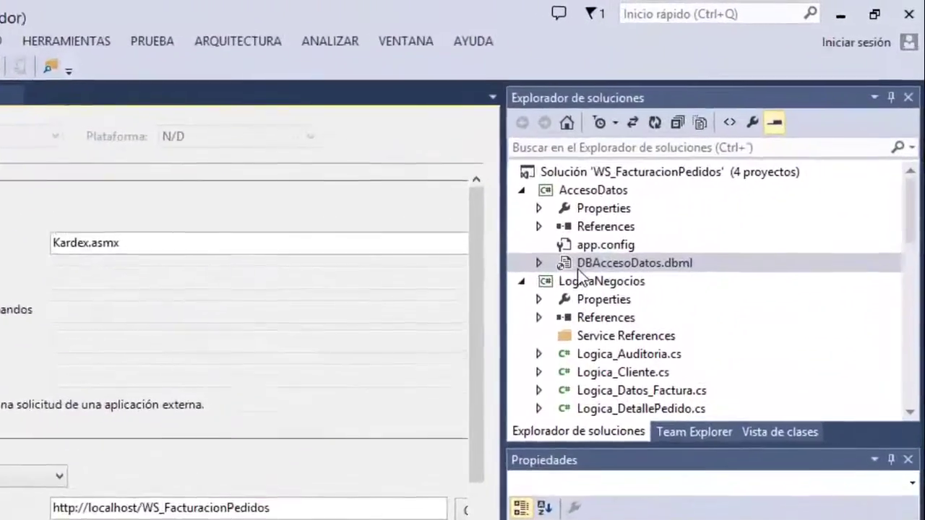
Open the DBAccesoDatos.dbml table designer and look over its diagram.
double_click(579, 266)
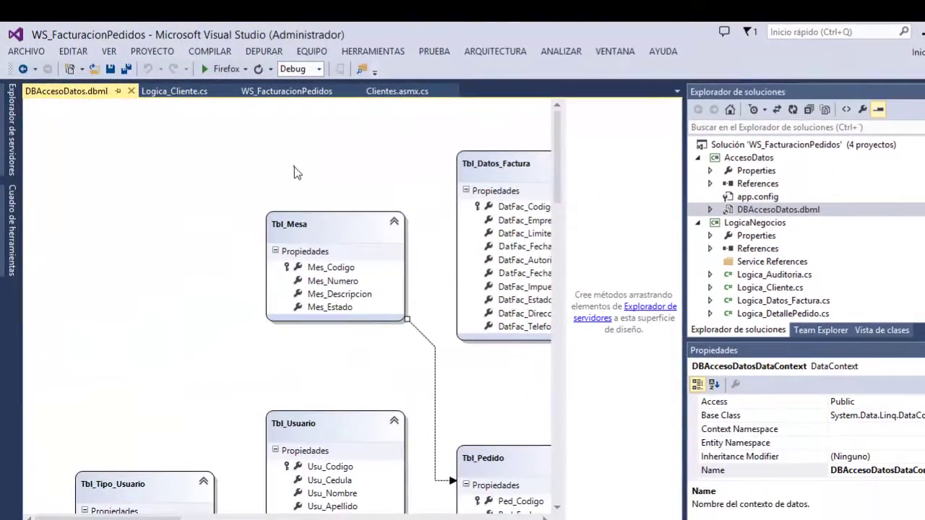
left_click(294, 169)
scroll(301, 178, "down", 3)
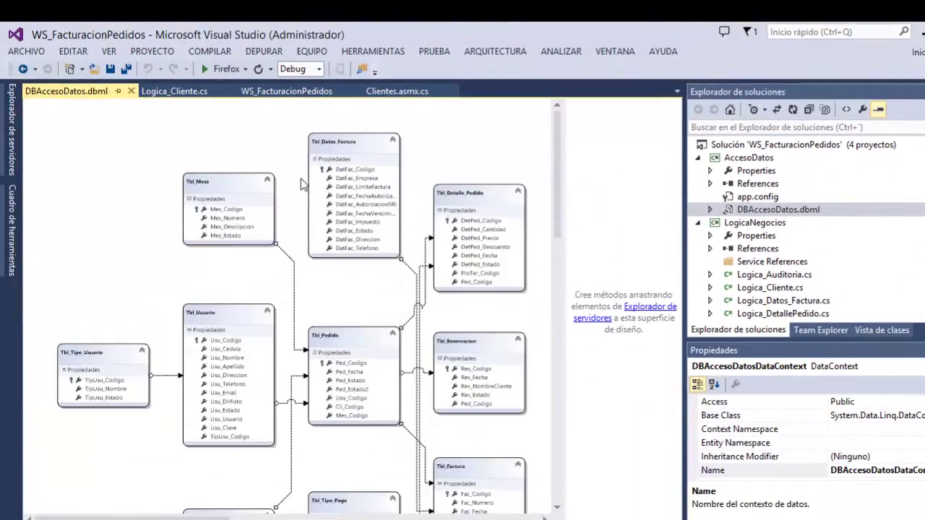
scroll(325, 184, "up", 1)
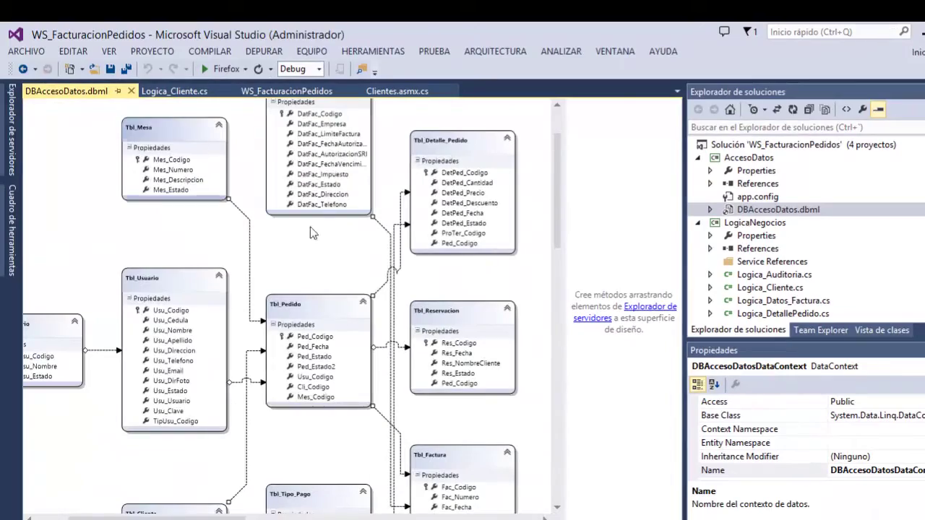
scroll(318, 275, "down", 1)
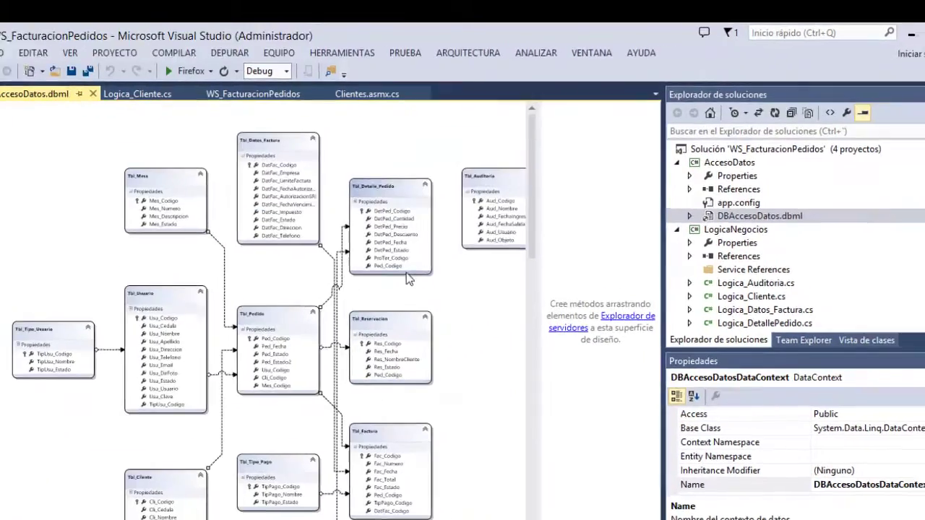
left_click(712, 215)
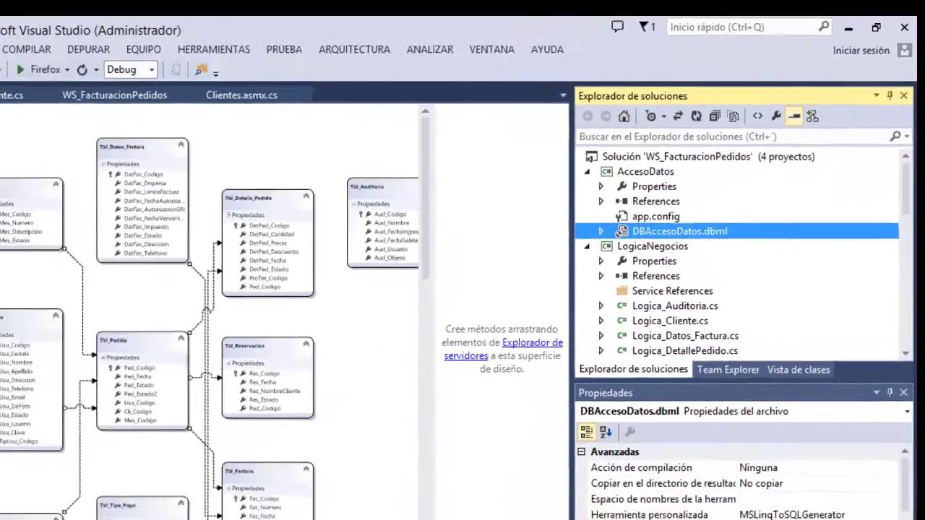
Refresh the BD_Facturacion_Pedidos connection with the sa password, list its tables, and pin Server Explorer.
left_click(448, 409)
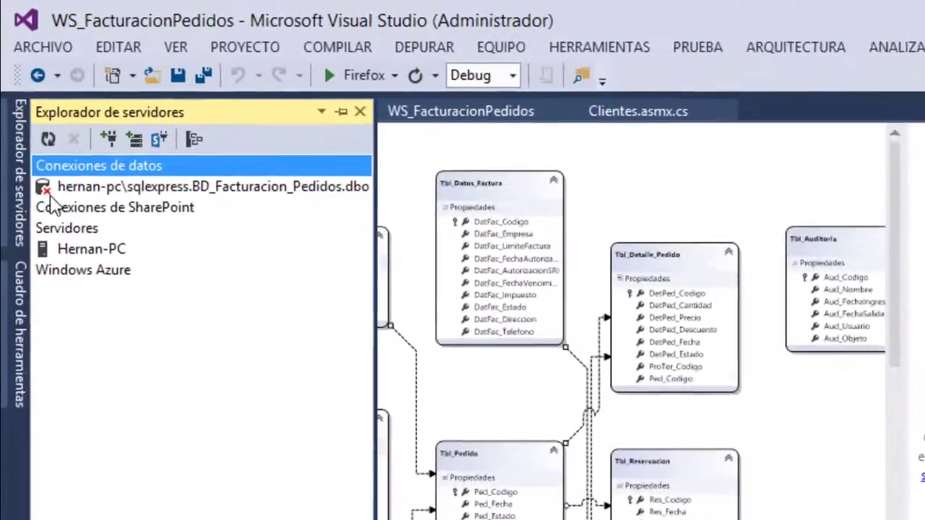
left_click(61, 188)
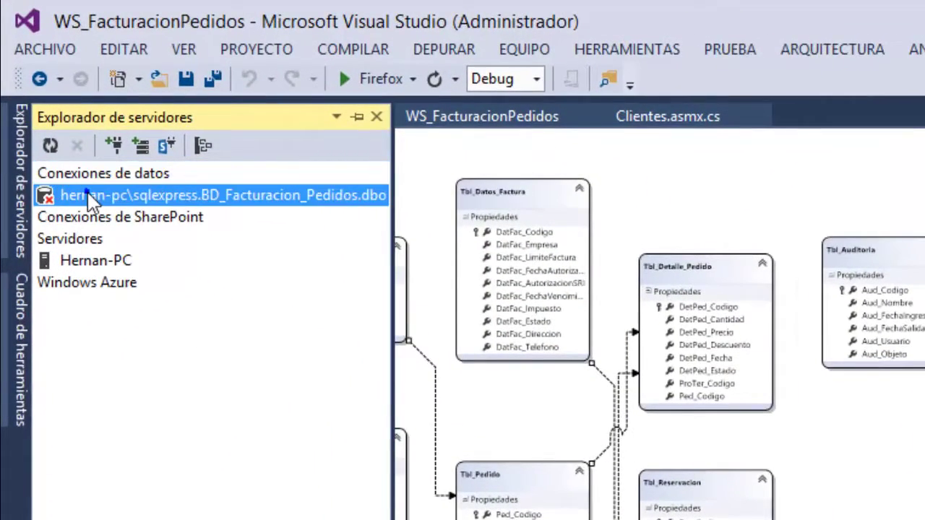
right_click(88, 195)
left_click(139, 210)
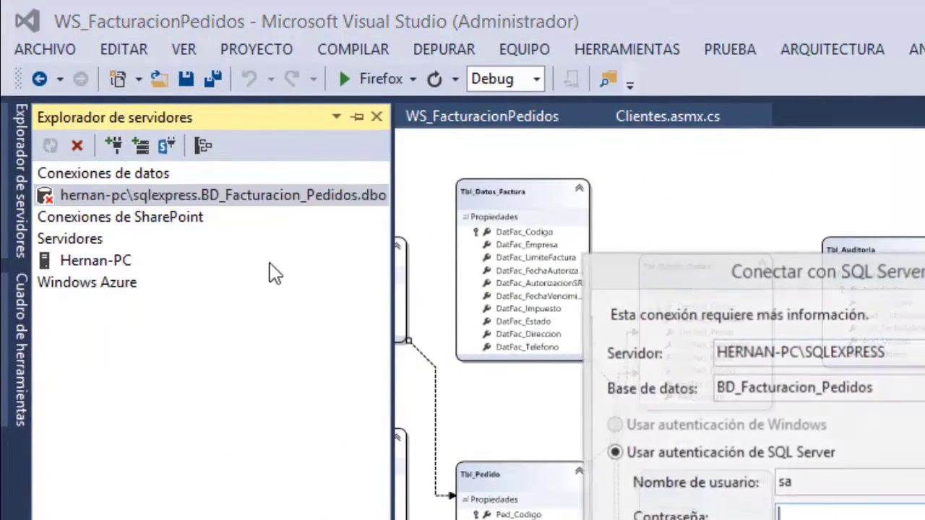
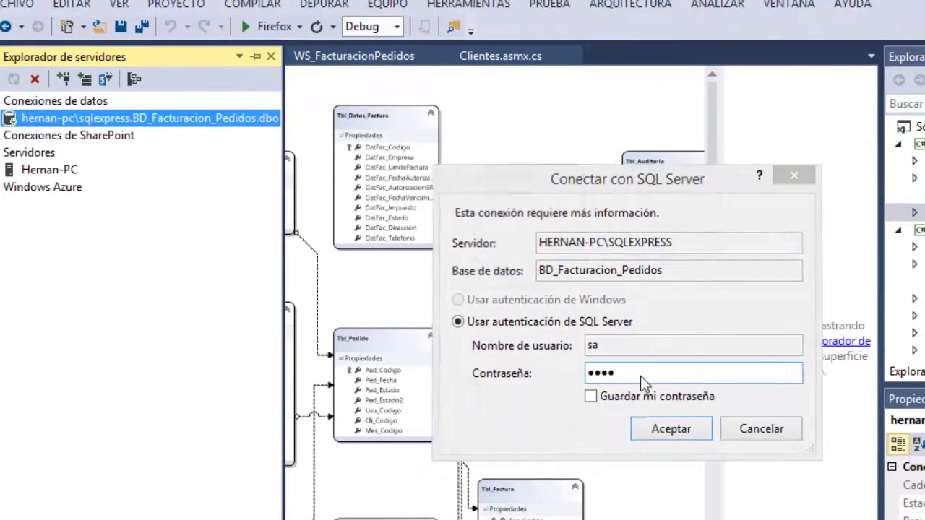
key("Return")
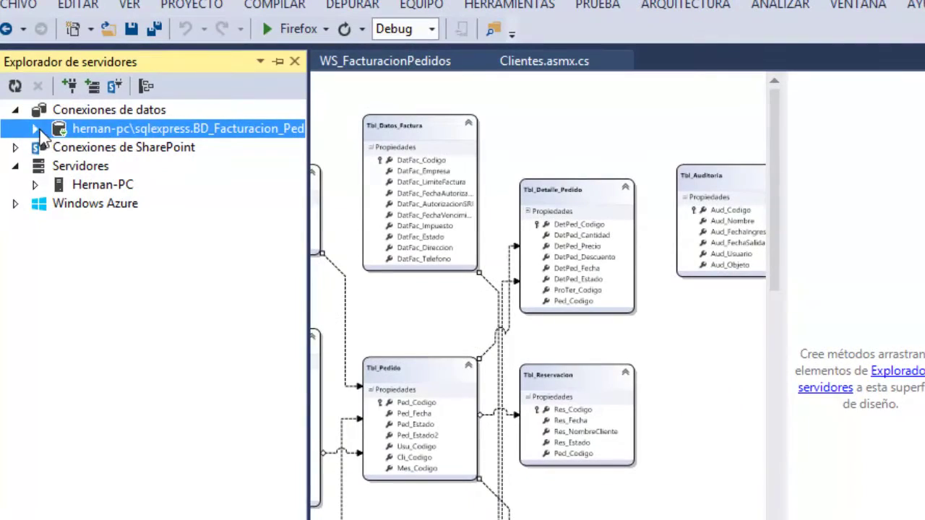
left_click(35, 129)
left_click(55, 147)
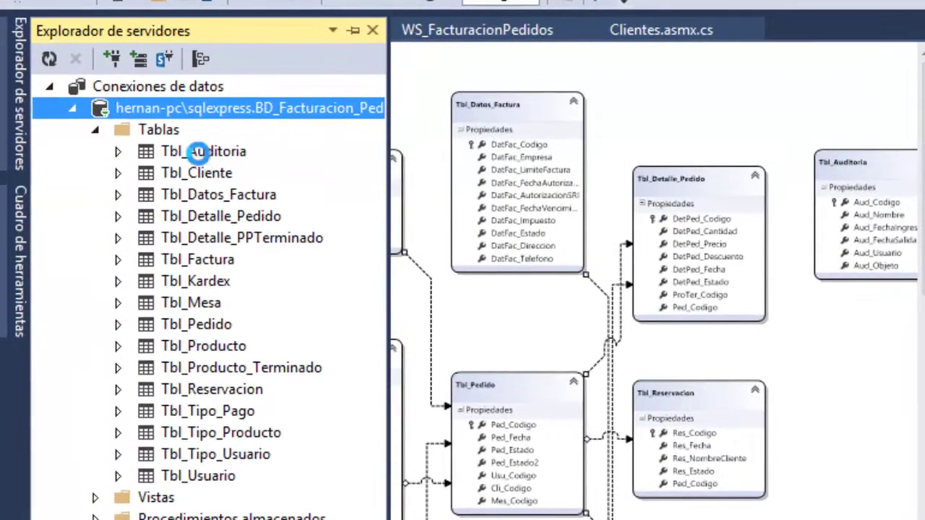
left_click(201, 151)
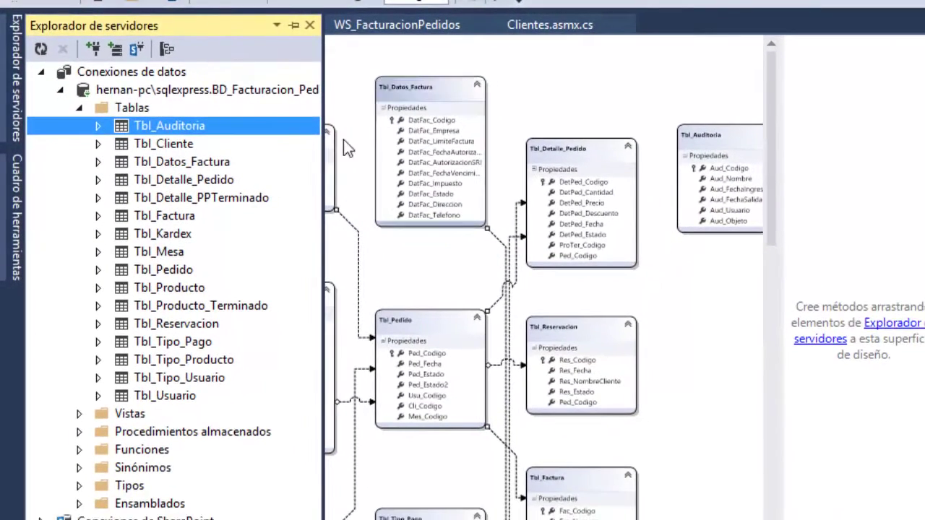
left_click(294, 26)
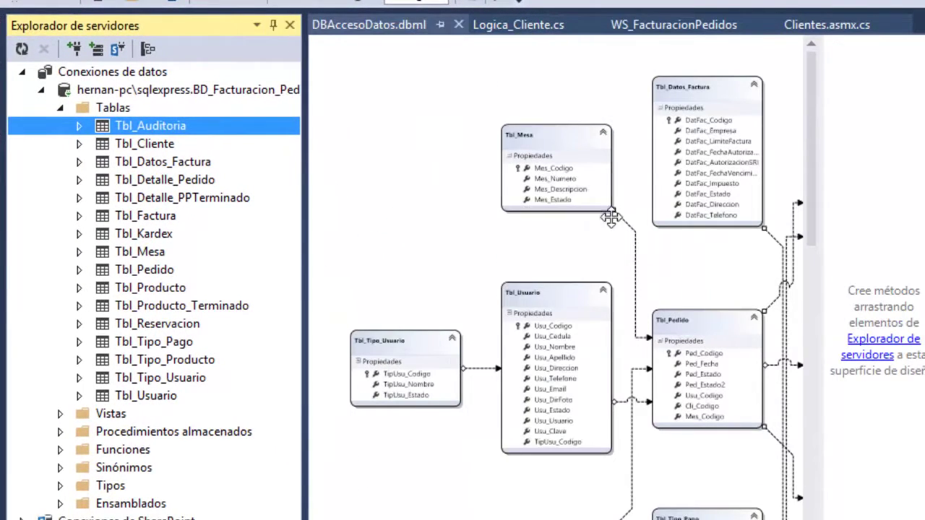
Move the notes aside and type 'para crearlo solo tiene que hacer la conexion a una bd de sql'.
key("alt+Tab")
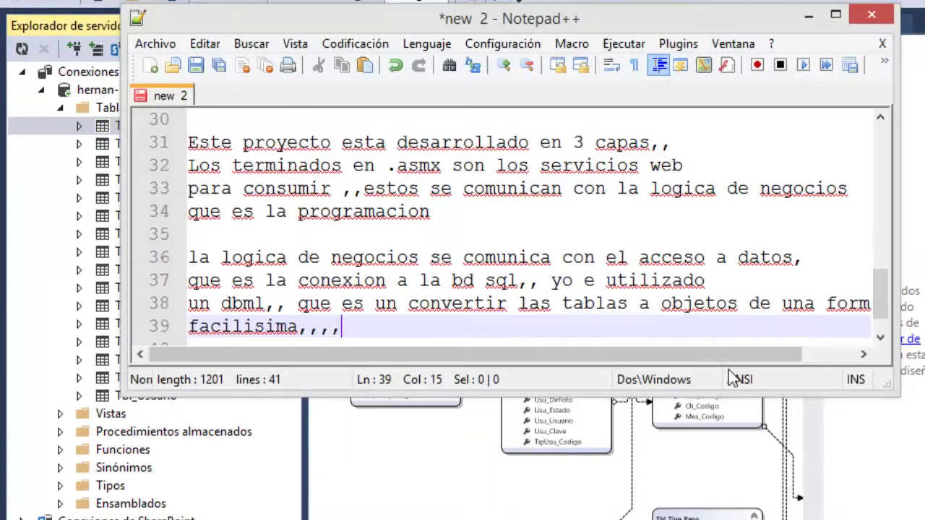
left_click_drag(567, 20, 924, 37)
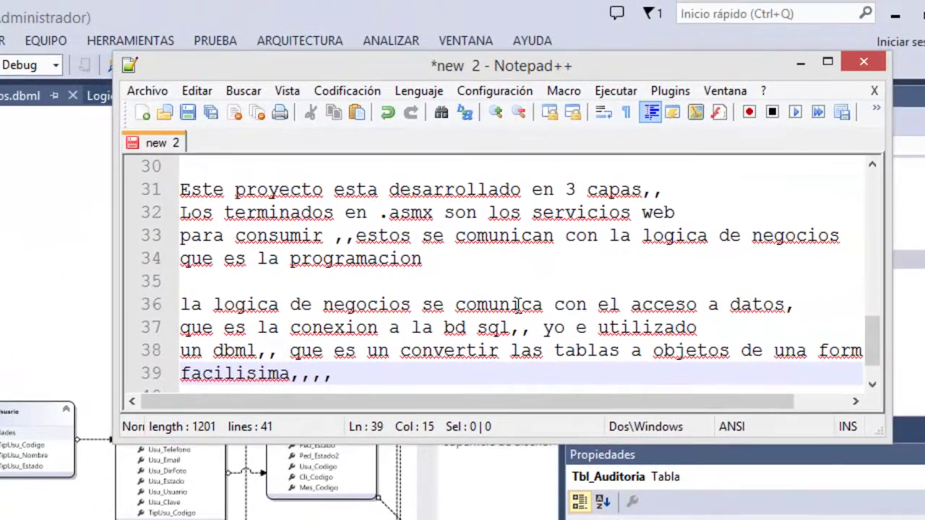
key("Return")
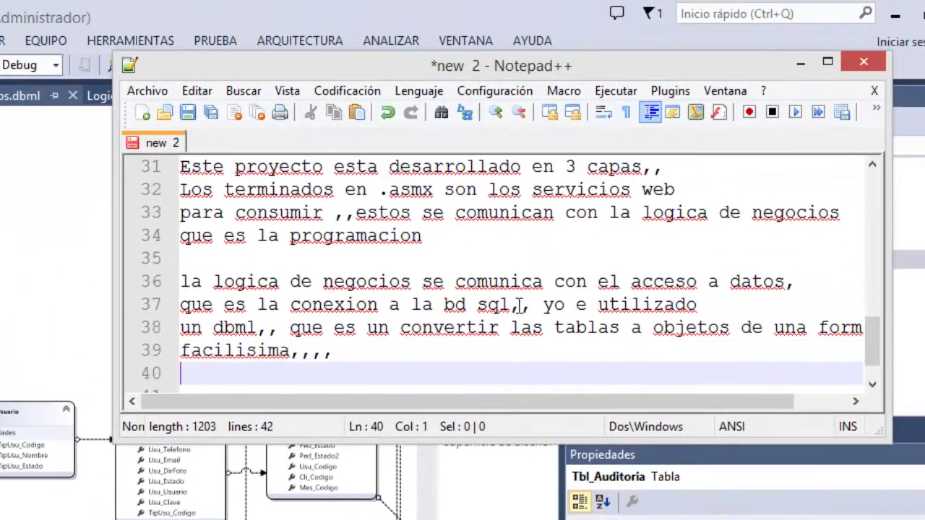
key("Return")
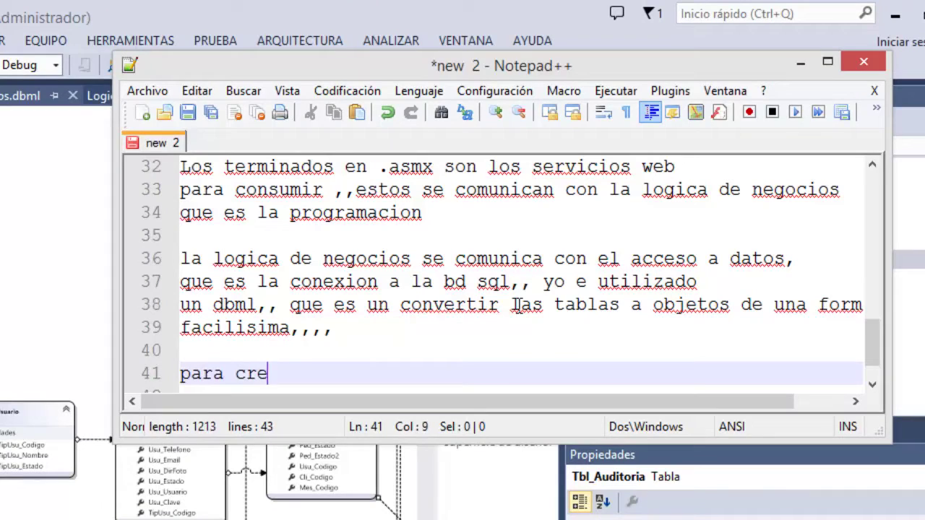
type("arlo solo")
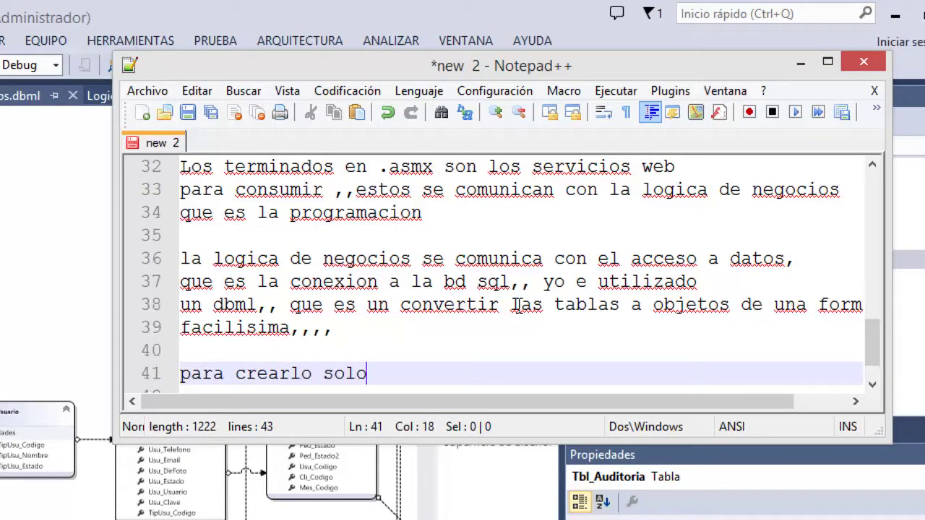
type(" tiene que hacer")
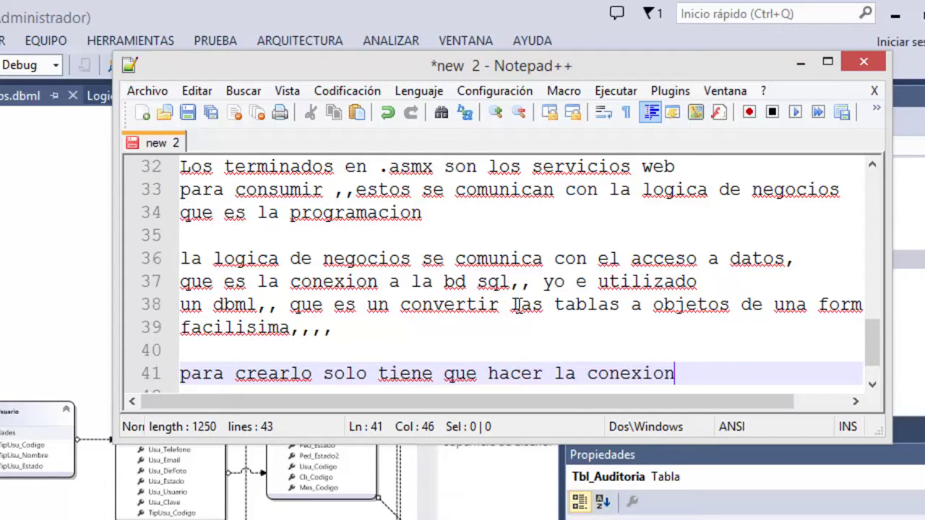
type(" l")
type("a u")
key("Return")
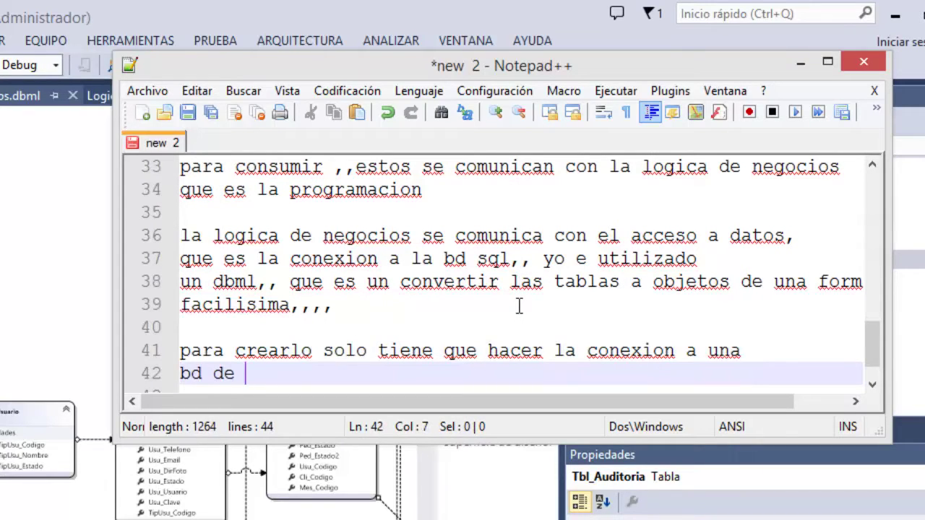
type("bd de sql")
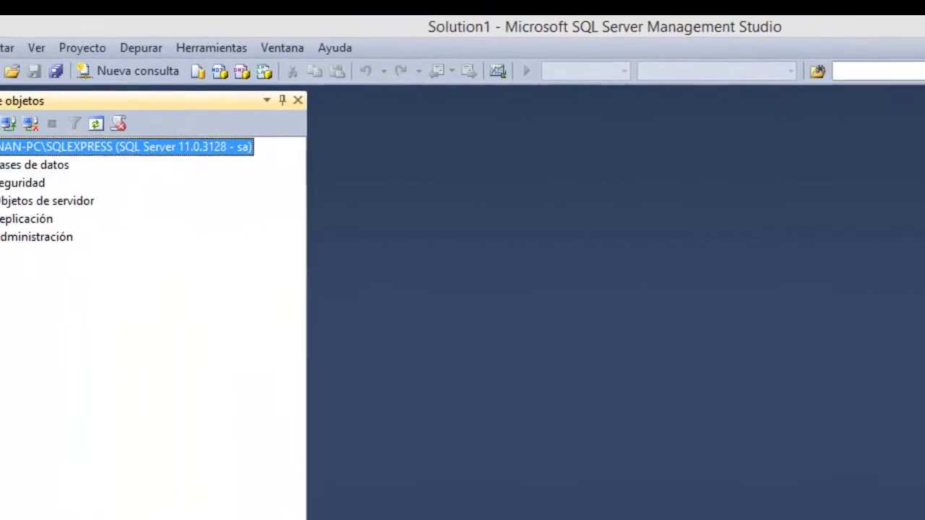
Expand Bases de datos > BD_Facturacion_Pedidos > Tablas in SSMS, then select Tbl_Cliente in Visual Studio.
left_click(77, 181)
left_click(97, 218)
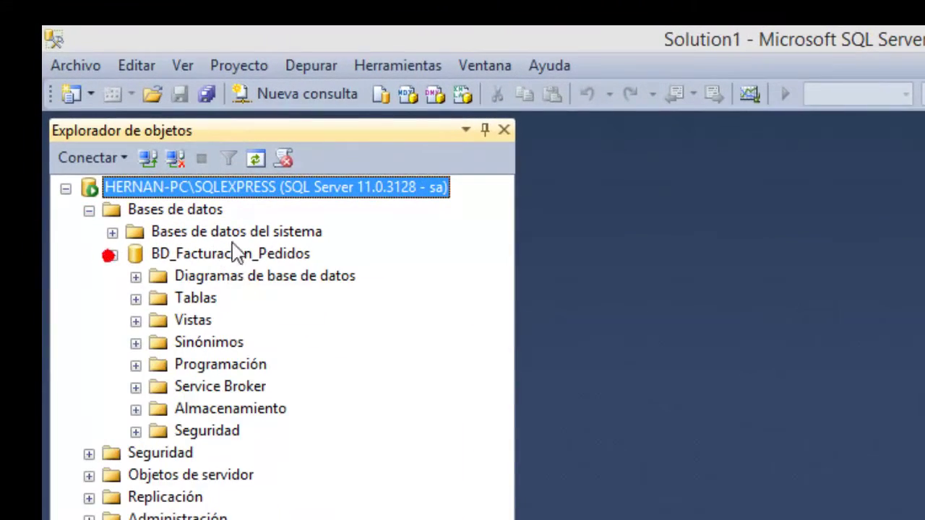
left_click(136, 298)
left_click(256, 362)
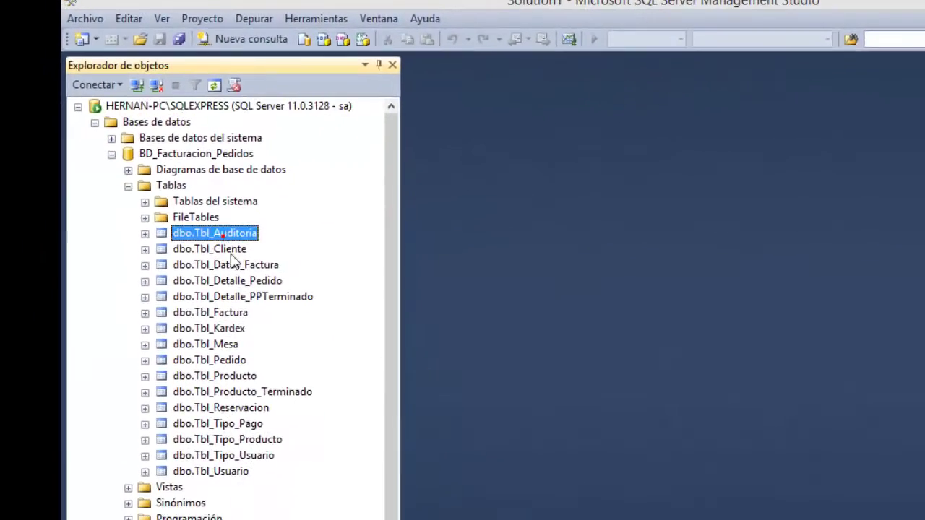
scroll(271, 517, "down", 1)
scroll(222, 390, "up", 1)
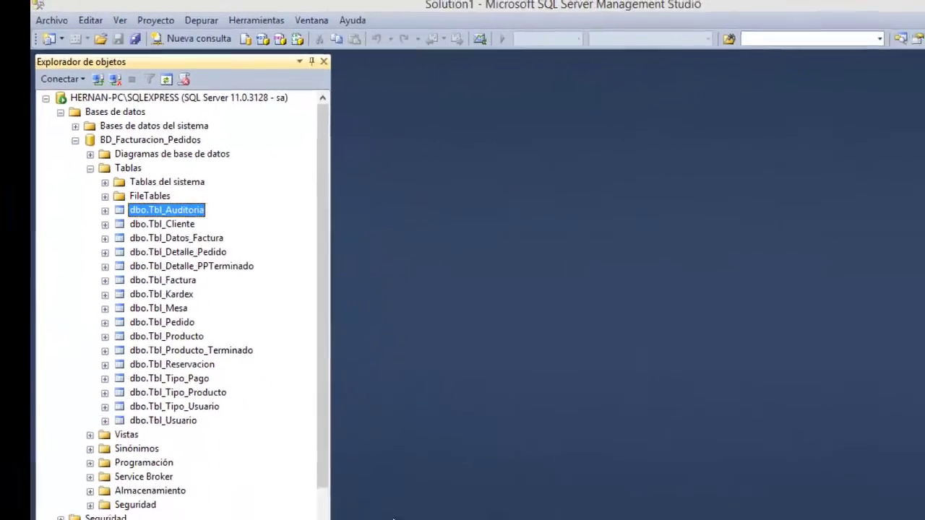
left_click(433, 507)
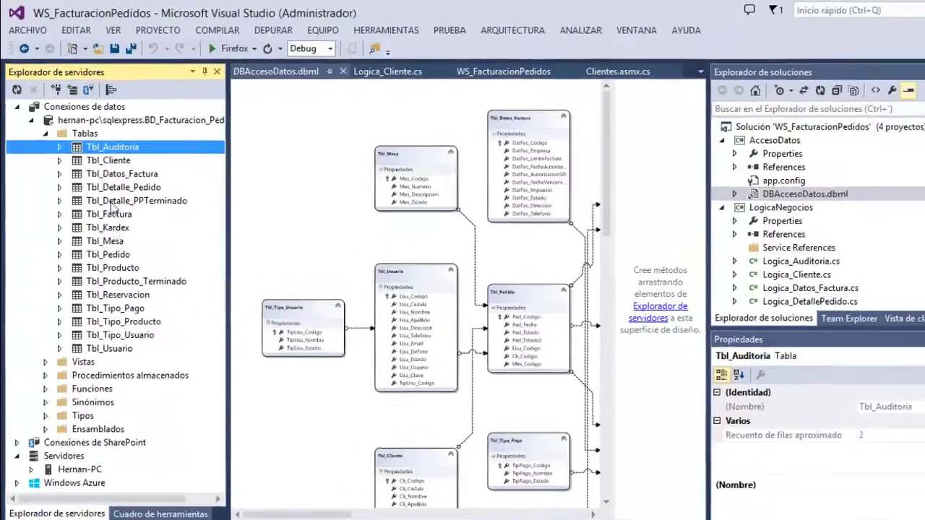
left_click(108, 160)
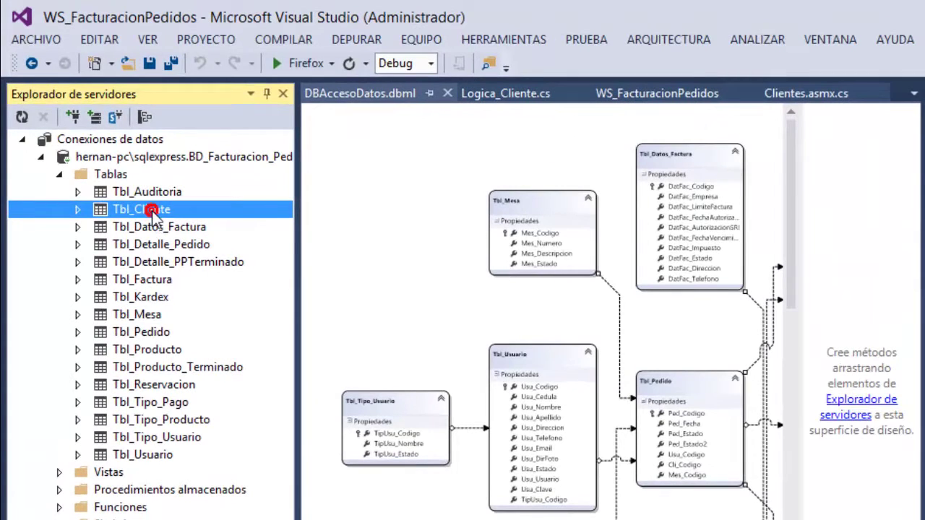
Drag Tbl_Cliente toward the dbml designer, auto-hide Server Explorer and show Logica_Cliente.cs.
left_click_drag(154, 219, 280, 311)
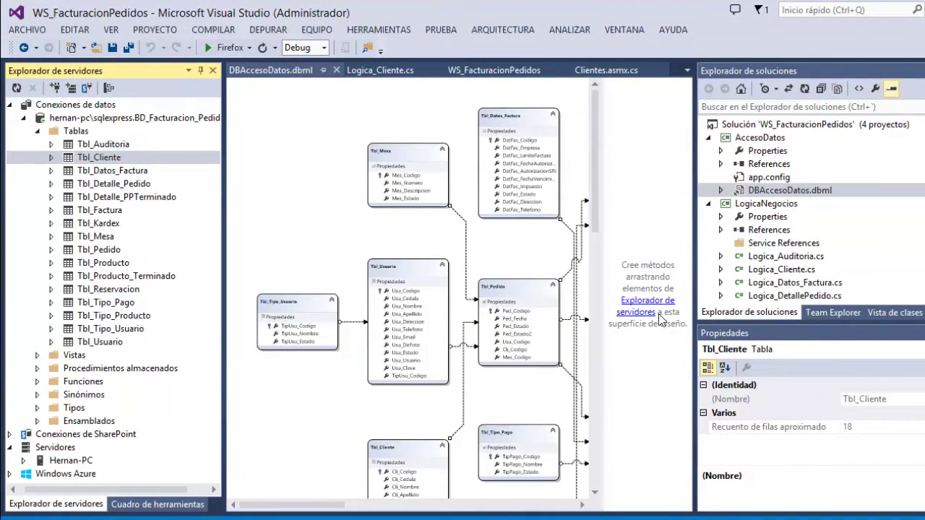
left_click(201, 71)
left_click(137, 72)
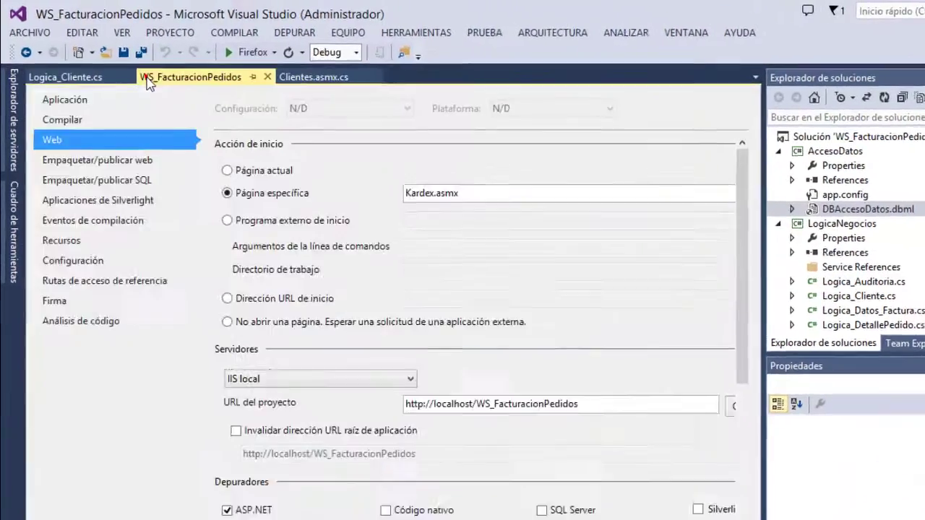
left_click(86, 77)
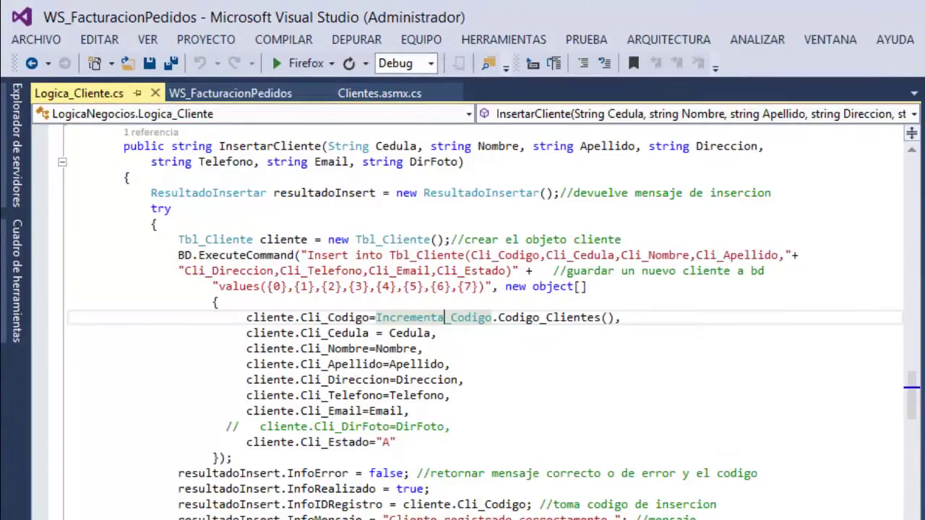
Type the note 'Luego pueden probar los web services localmente haciedo la siguiente configuración.'.
key("alt+Tab")
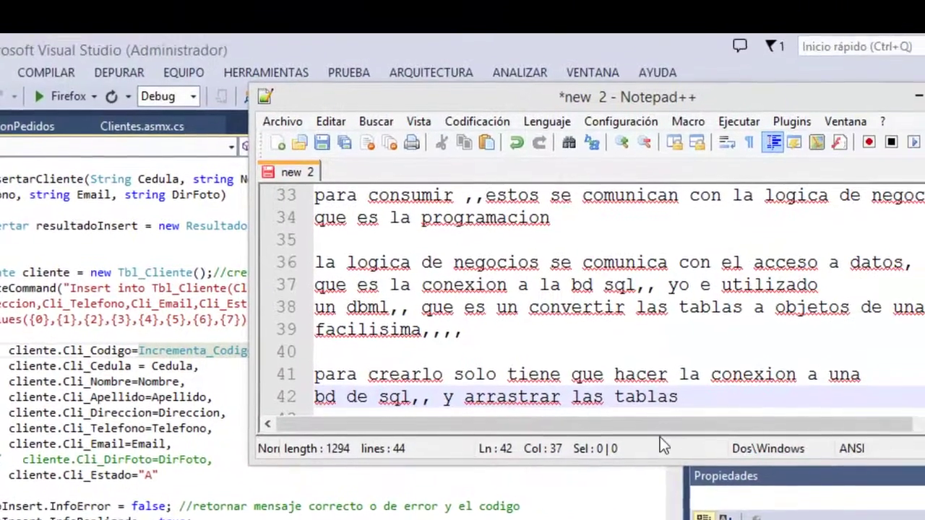
key("Return")
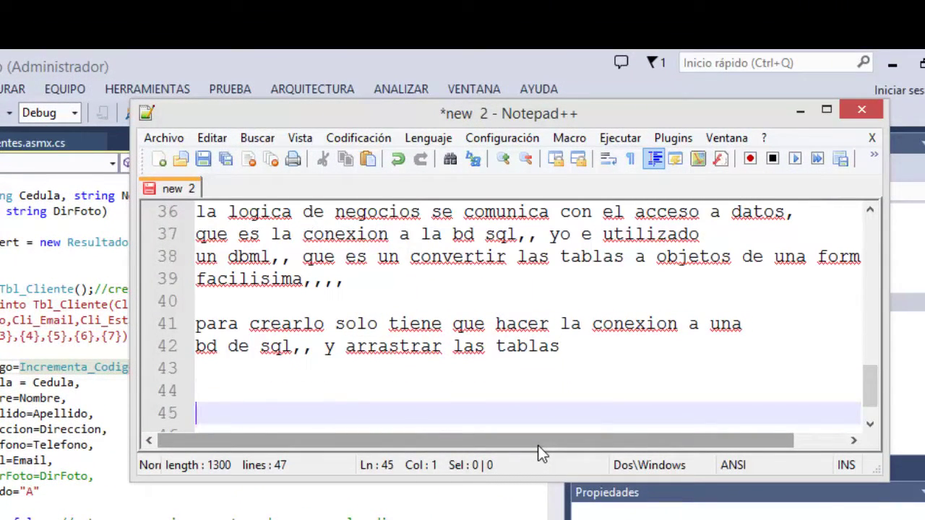
type("Luego ")
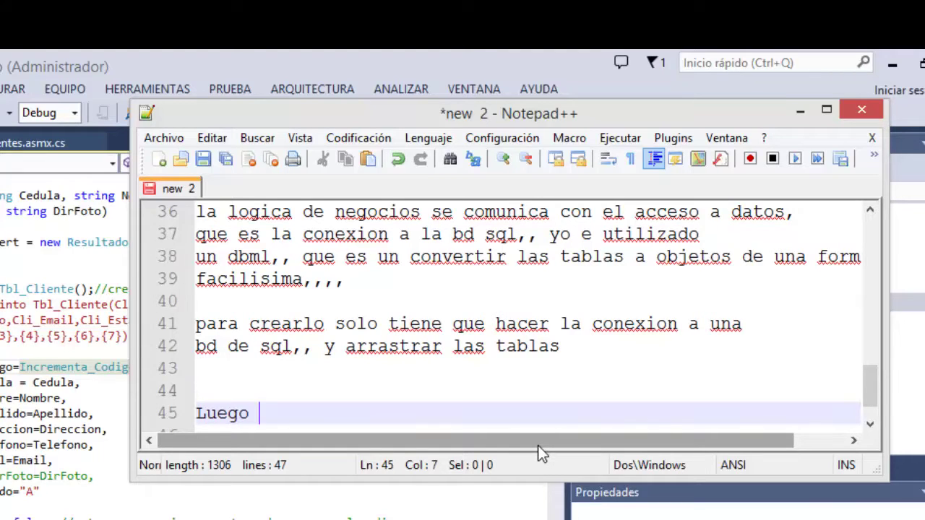
type("pue")
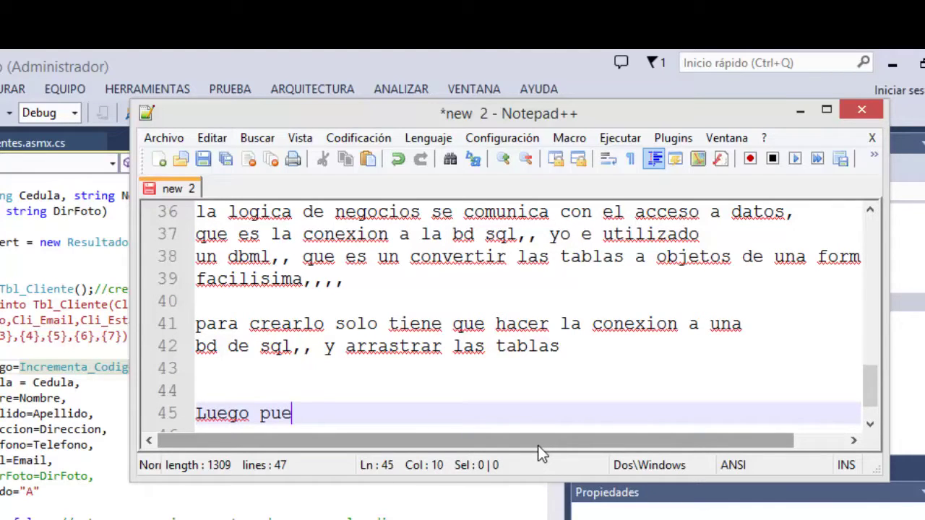
type("den probar los web services")
key("Return")
type("localmente haciedo")
key("Return")
type("la siguiente configuraciñon")
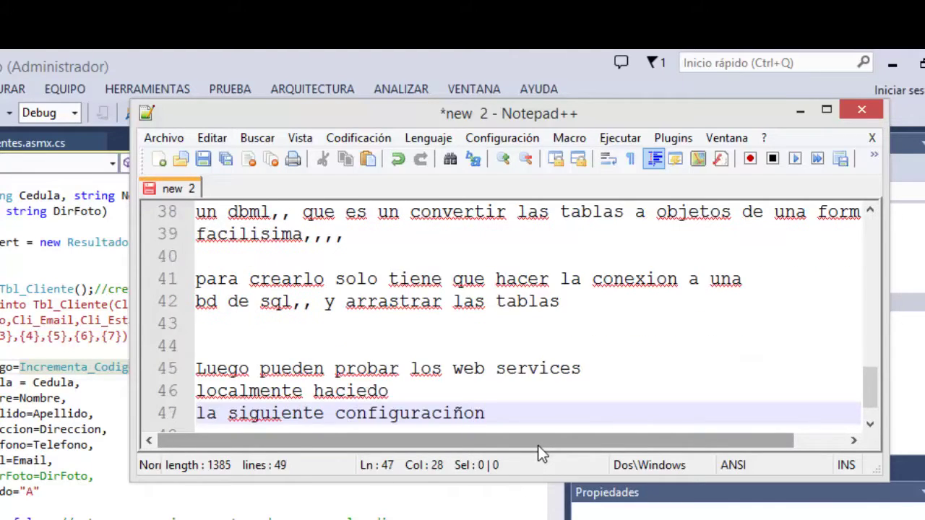
key("BackSpace")
key("BackSpace")
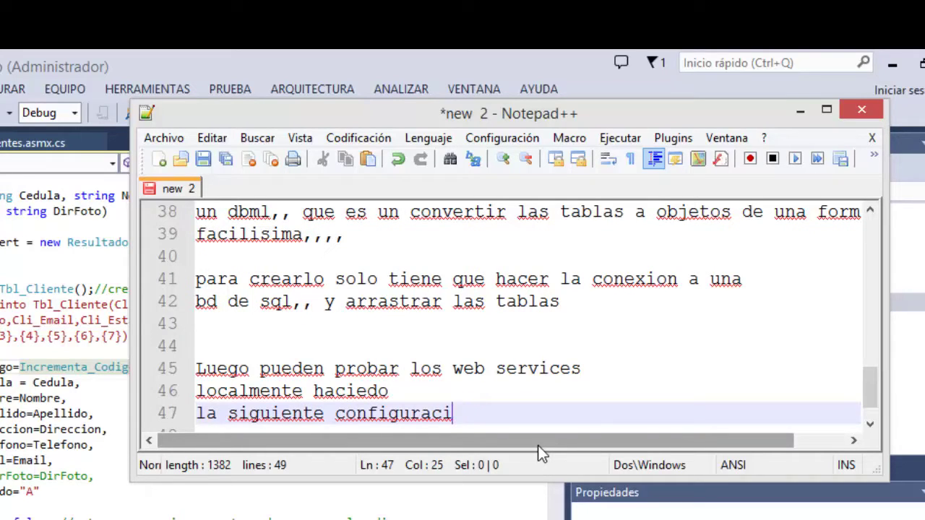
type("ón.")
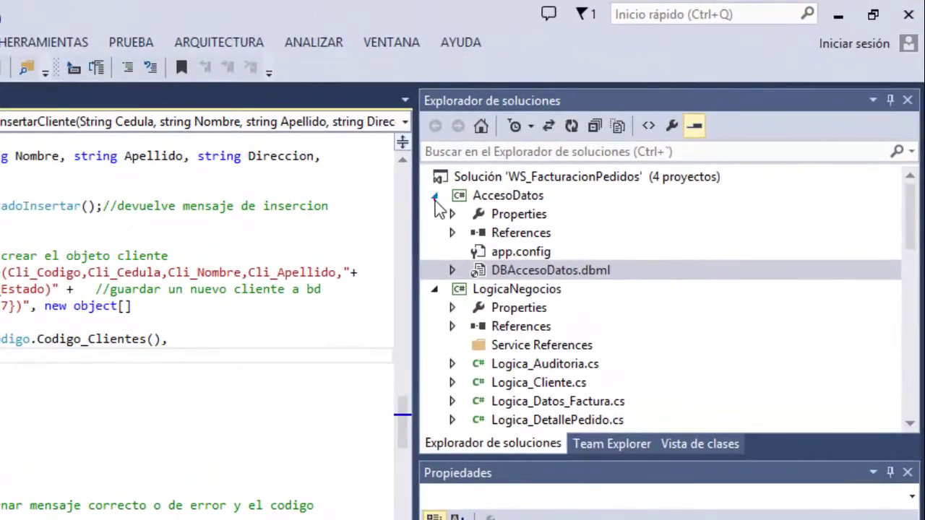
Collapse the AccesoDatos, LogicaNegocios and Modelos projects and select Auditoria.asmx.
left_click(434, 195)
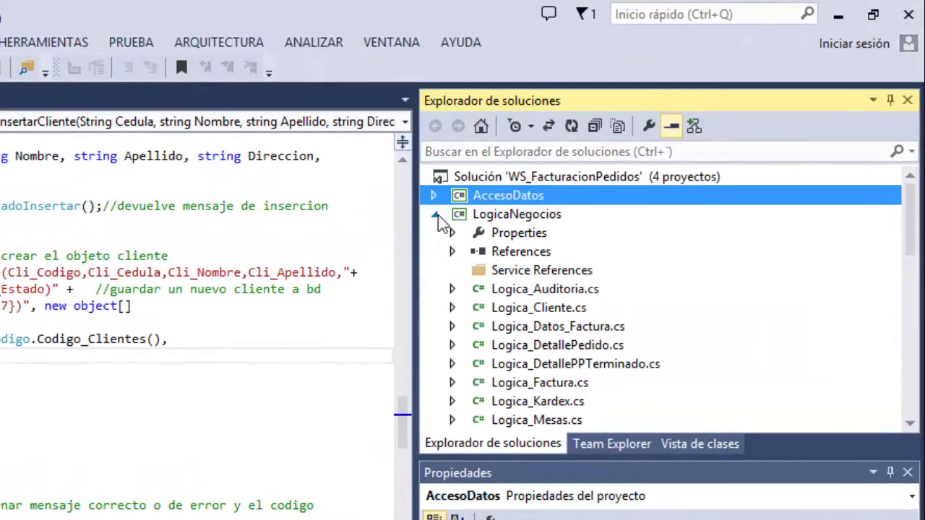
left_click(434, 214)
left_click(436, 231)
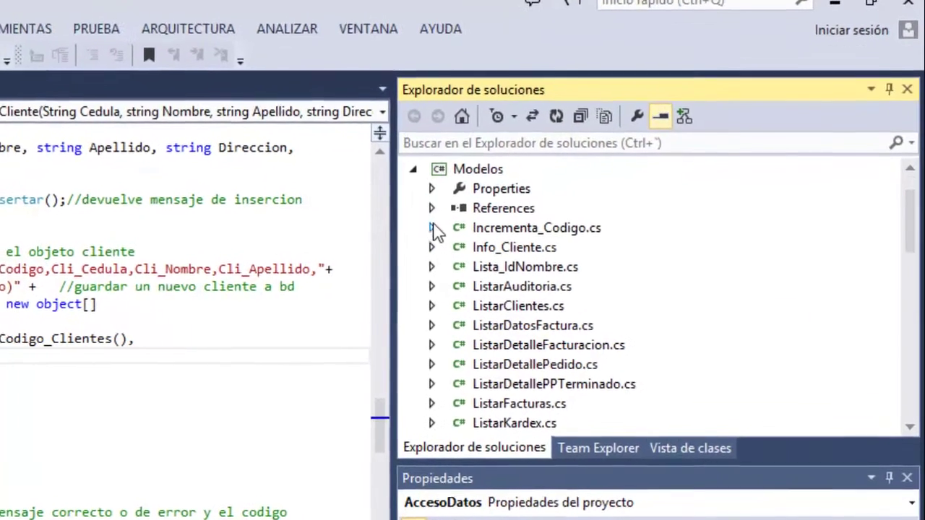
left_click(394, 163)
scroll(516, 293, "up", 1)
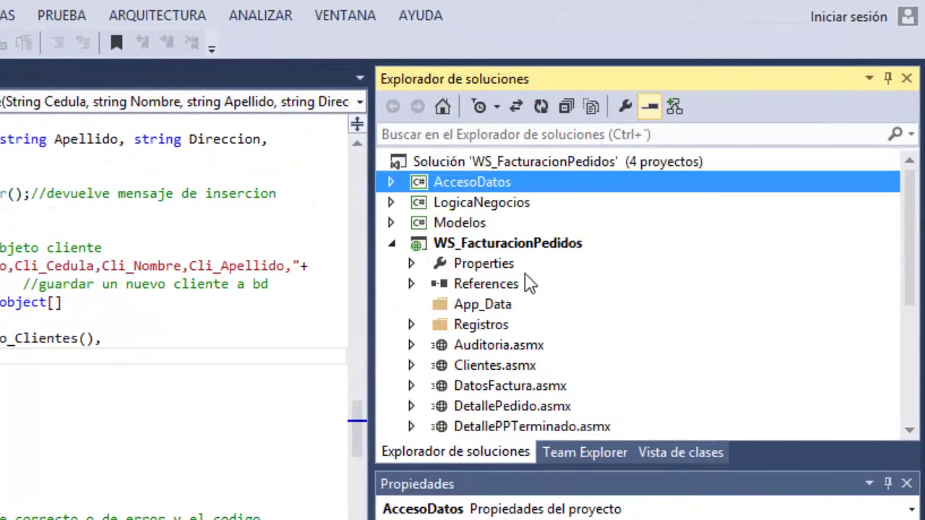
left_click(508, 346)
scroll(527, 372, "down", 3)
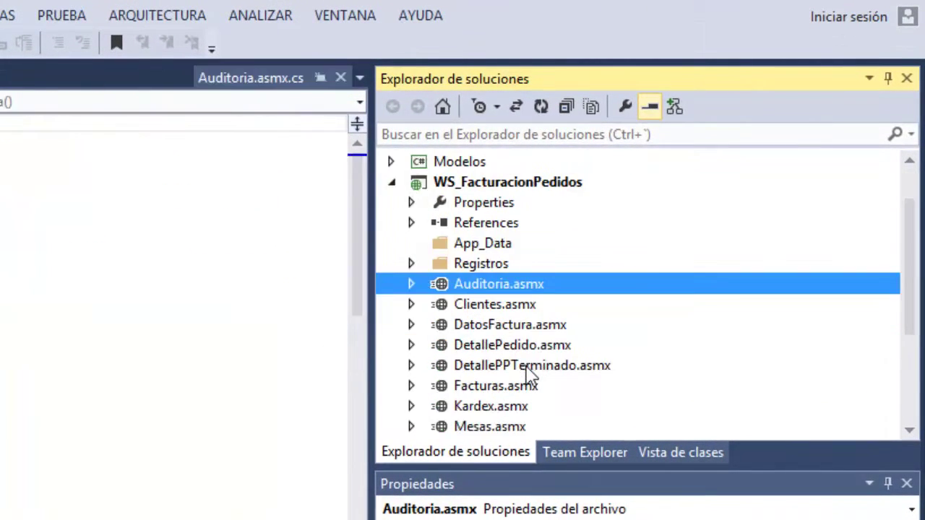
scroll(530, 372, "up", 3)
right_click(480, 244)
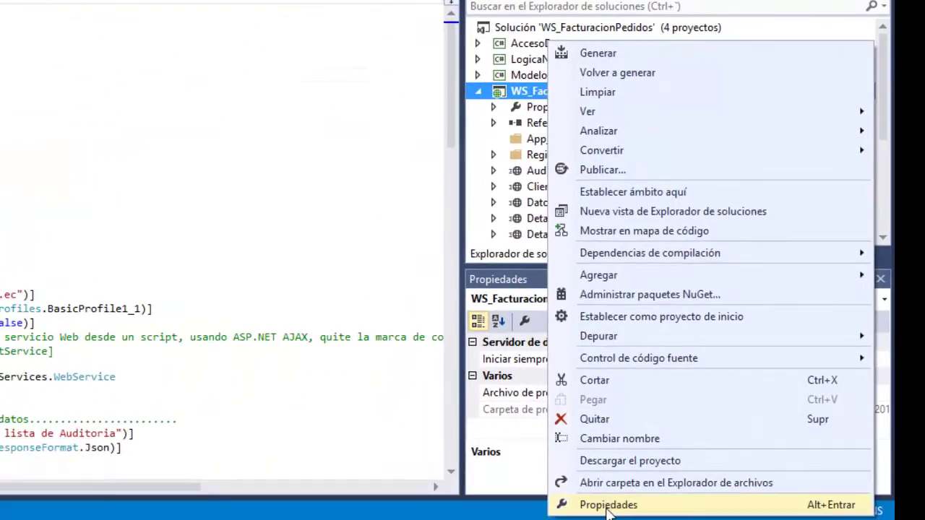
left_click(599, 501)
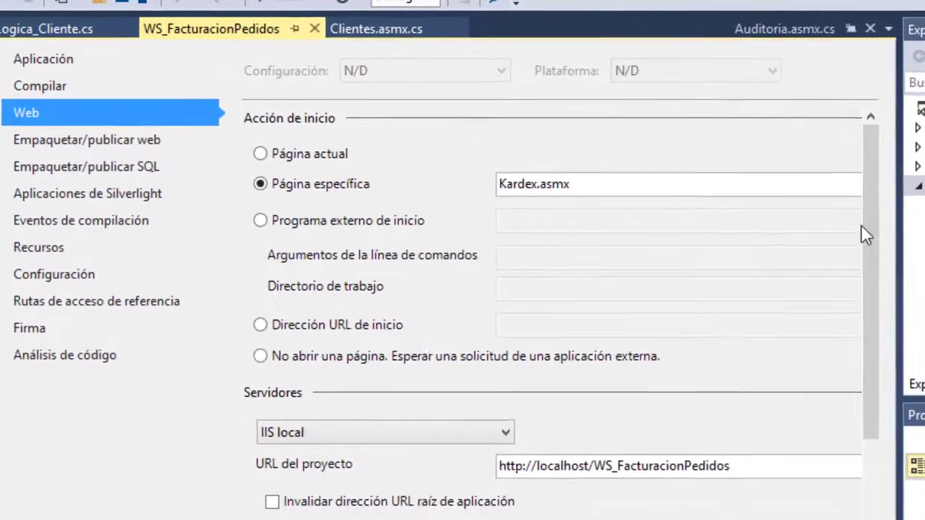
left_click_drag(681, 185, 700, 251)
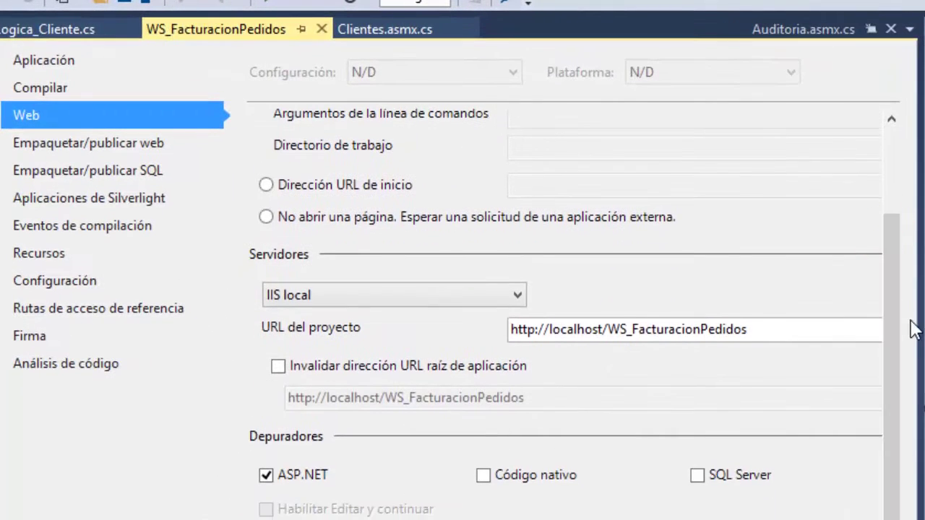
left_click(374, 292)
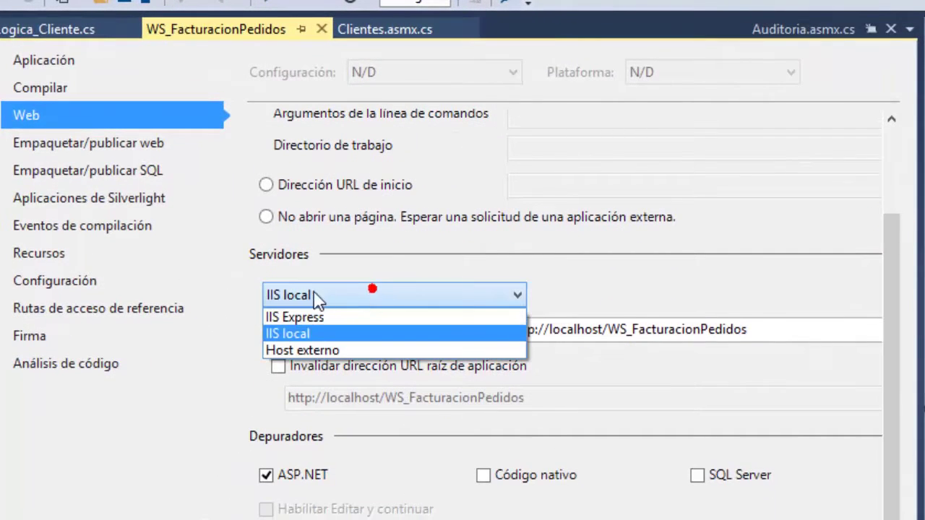
left_click(300, 339)
left_click(742, 332)
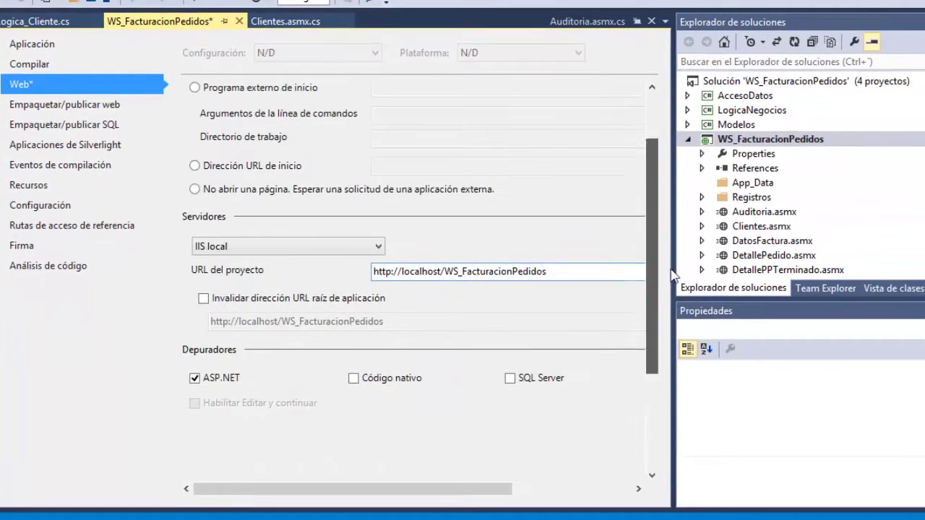
left_click(94, 4)
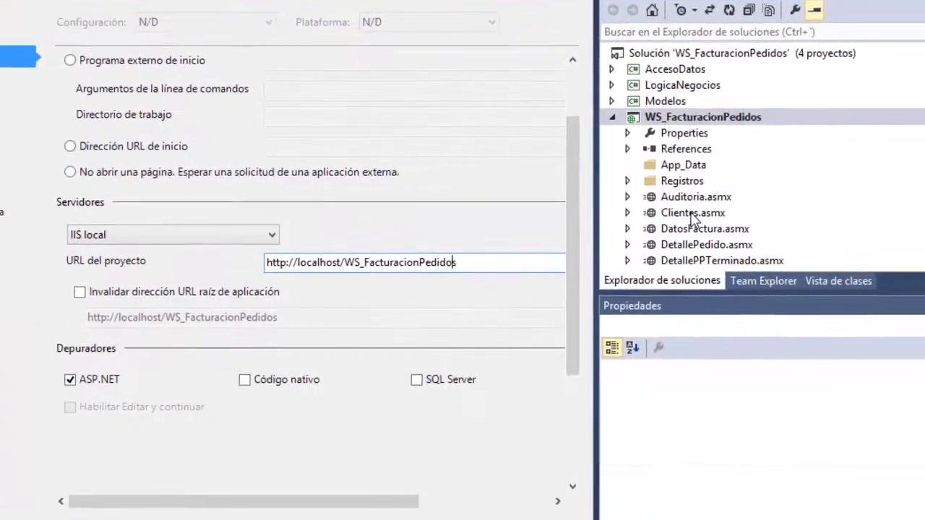
right_click(792, 282)
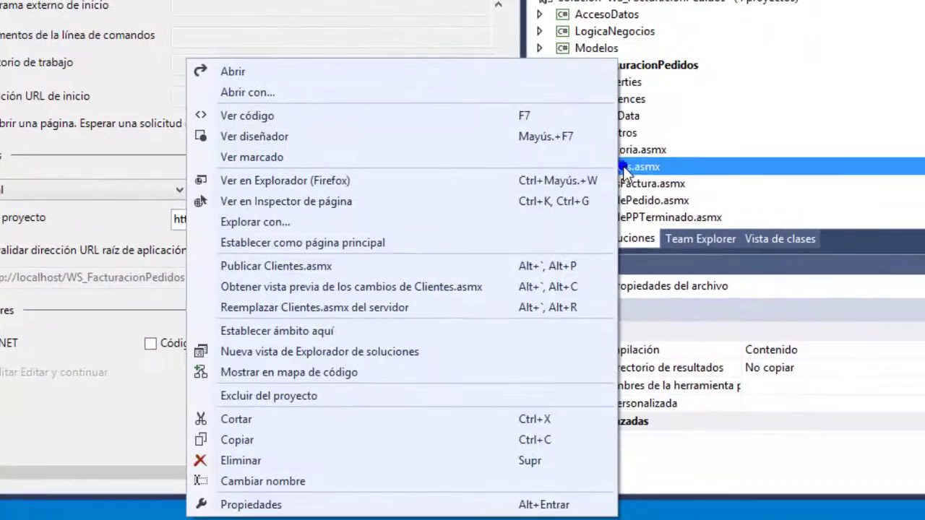
View Clientes.asmx in Firefox at localhost/WS_FacturacionPedidos/Clientes.asmx, listing its eight operations.
left_click(305, 180)
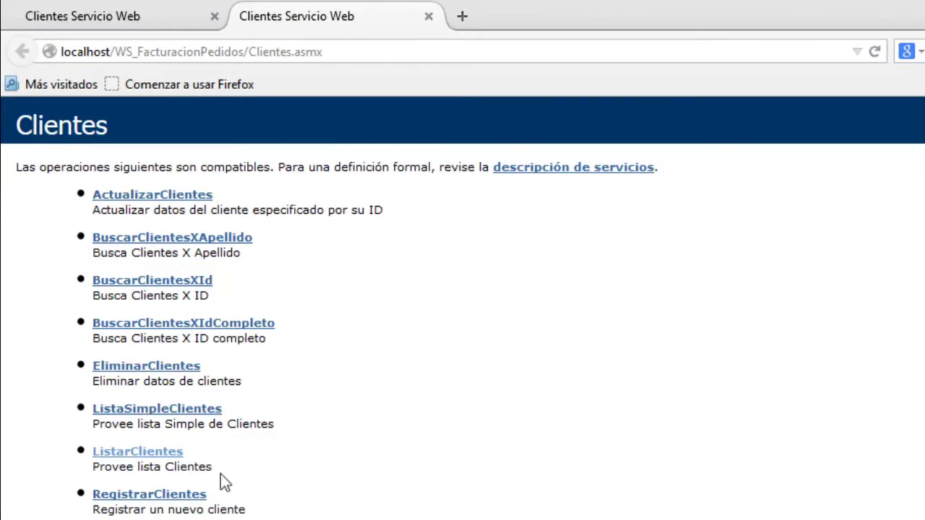
key("alt+Tab")
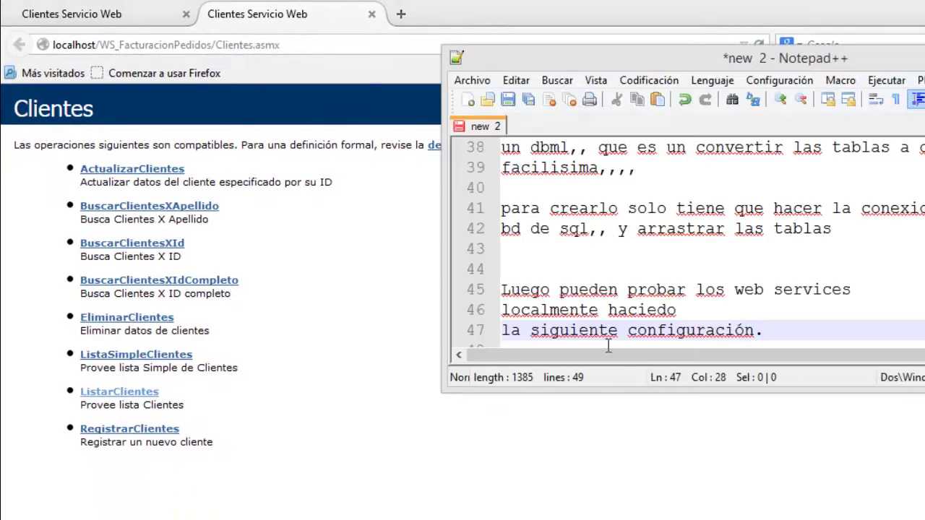
Note that the page lists every web service ready to consume, as JSON strings for Android.
key("Return")
key("Return")
type("aqui ")
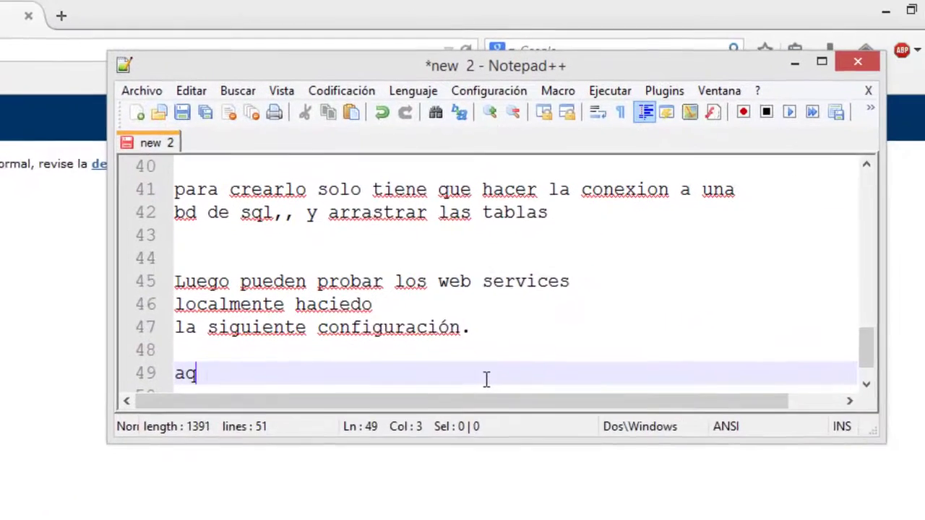
type("les lista")
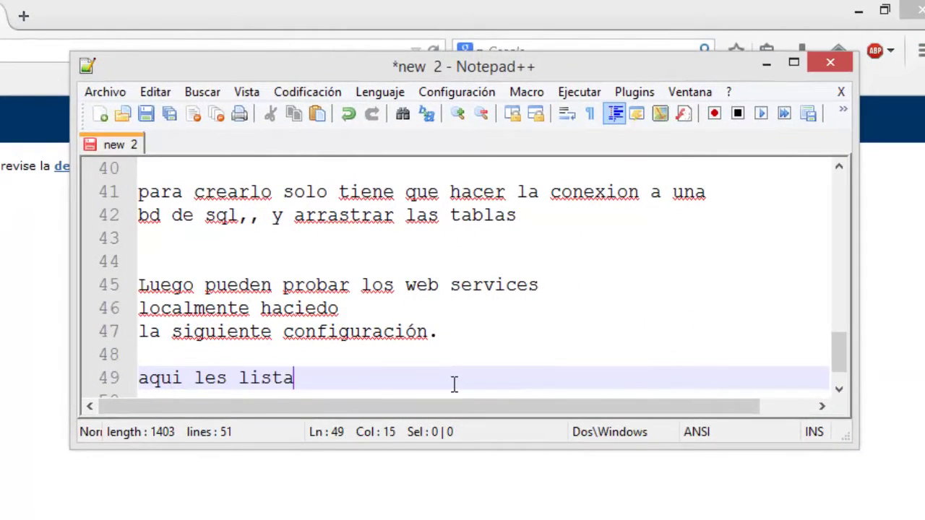
type(" todos los servicios web")
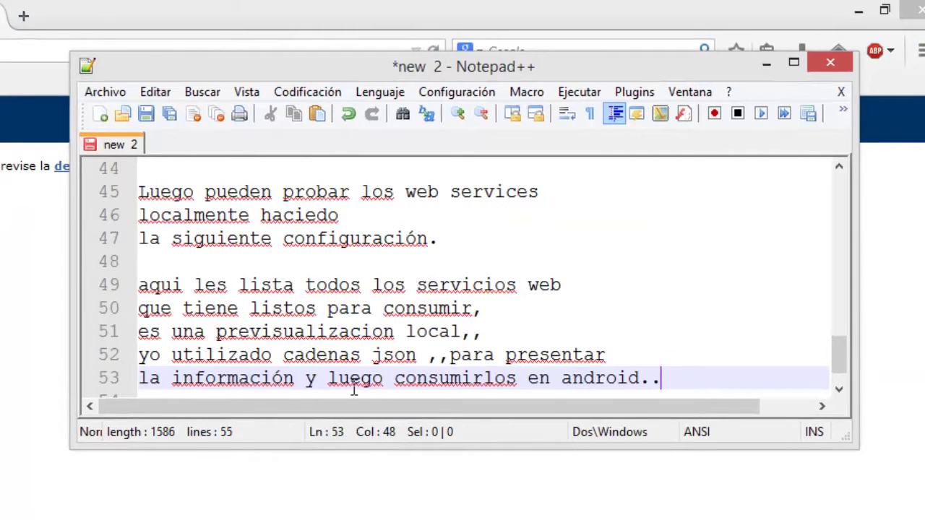
key("alt+Tab")
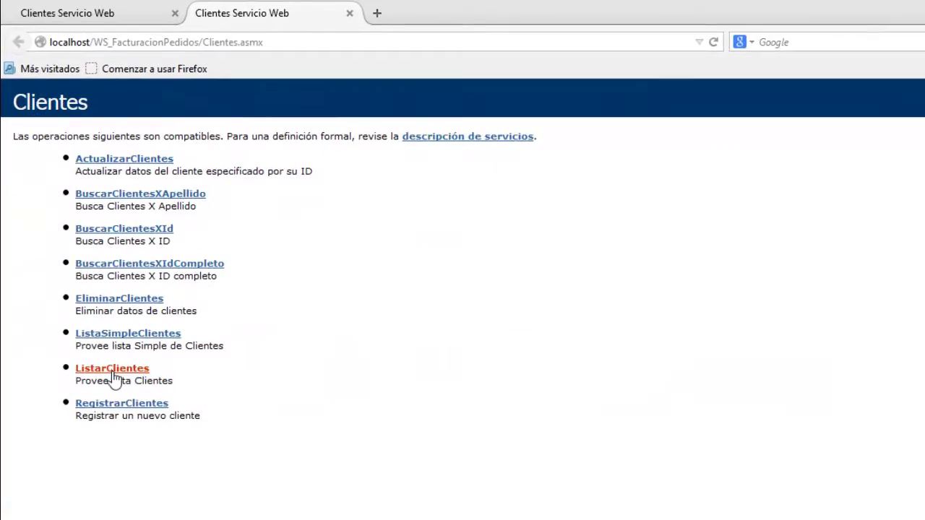
Invoke ListarClientes and inspect the JSON list of 18 clients.
left_click(107, 335)
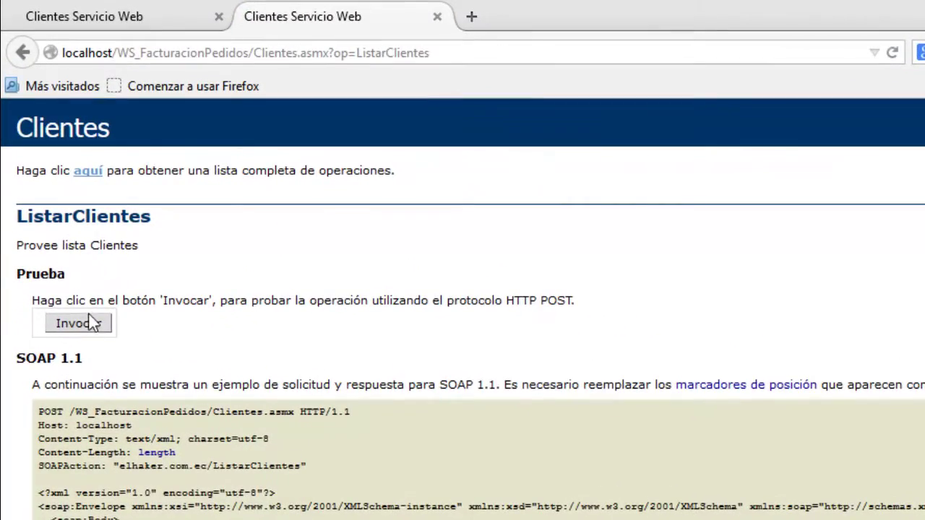
left_click(95, 323)
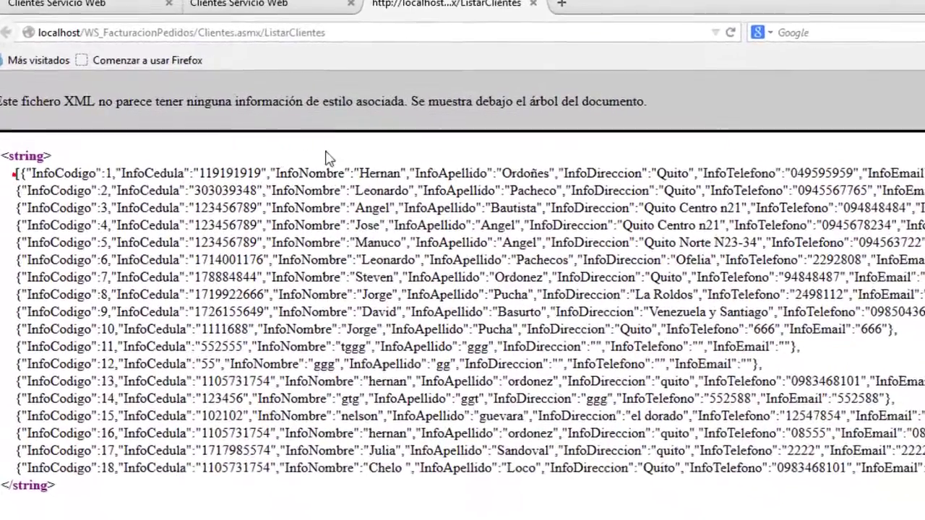
left_click_drag(26, 153, 857, 155)
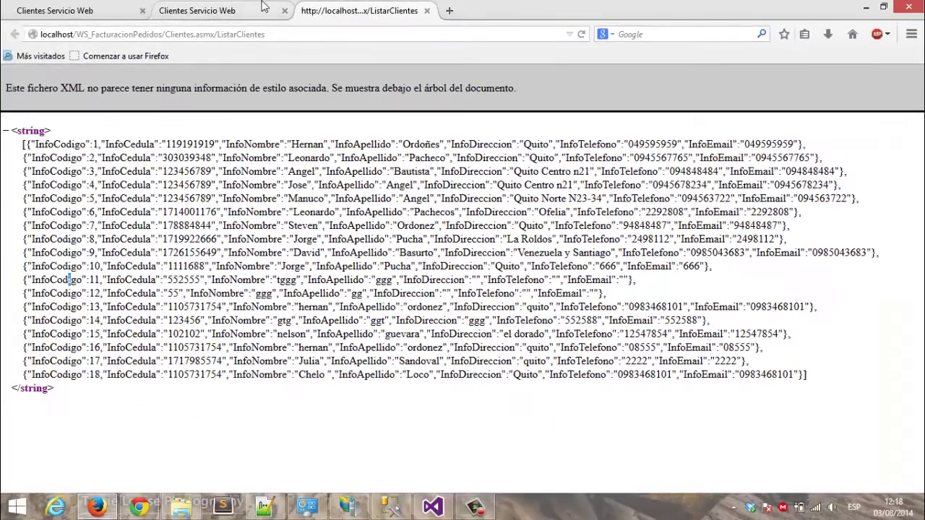
Return to the Clientes operations list and open the BuscarClientesXId test page.
left_click(249, 2)
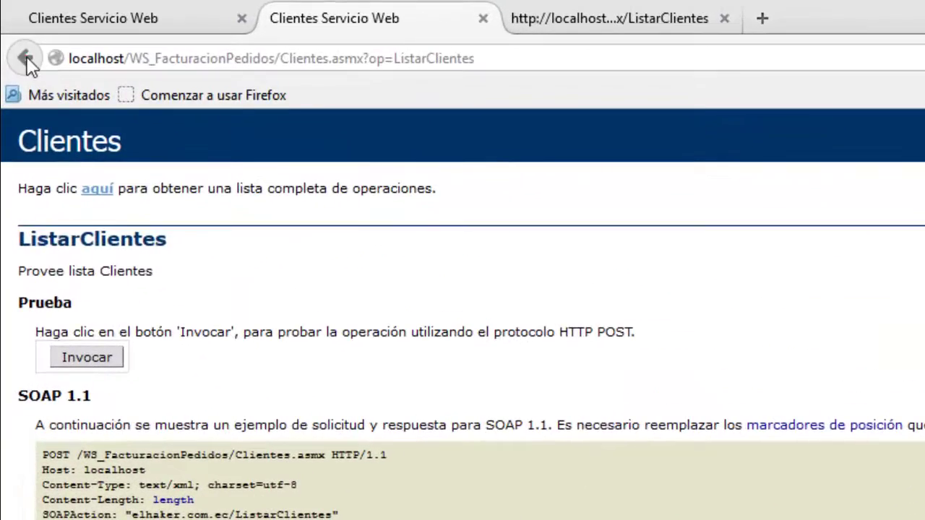
left_click(22, 52)
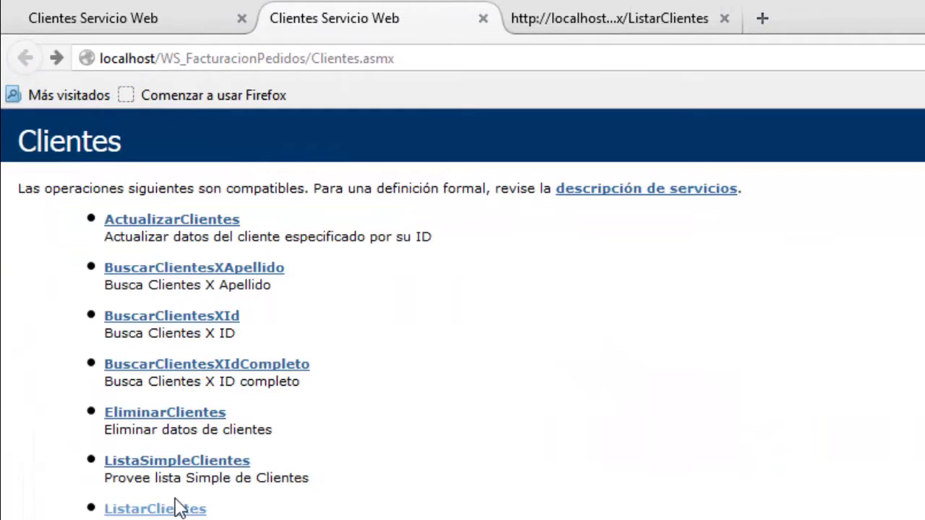
left_click(170, 317)
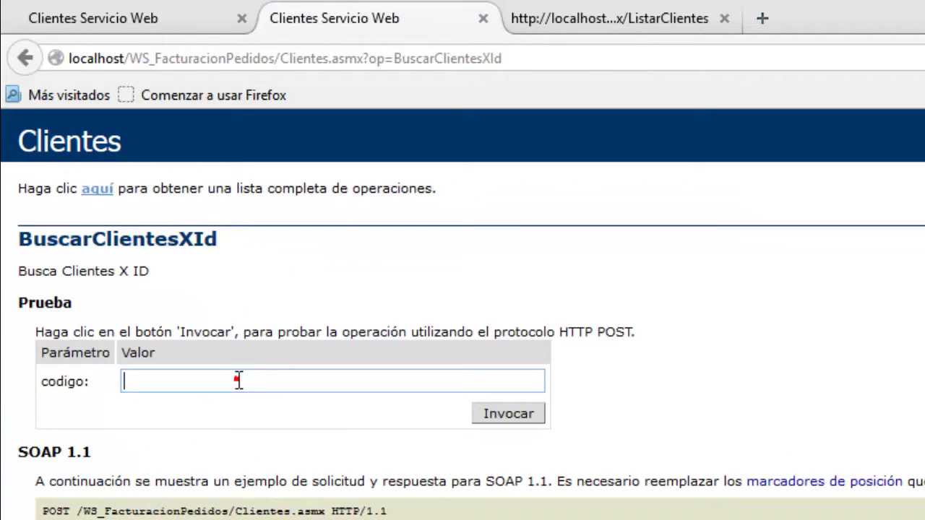
Invoke BuscarClientesXId with a client name as codigo, which returns Error al Buscar.
left_click(239, 380)
type("hernan")
left_click(499, 420)
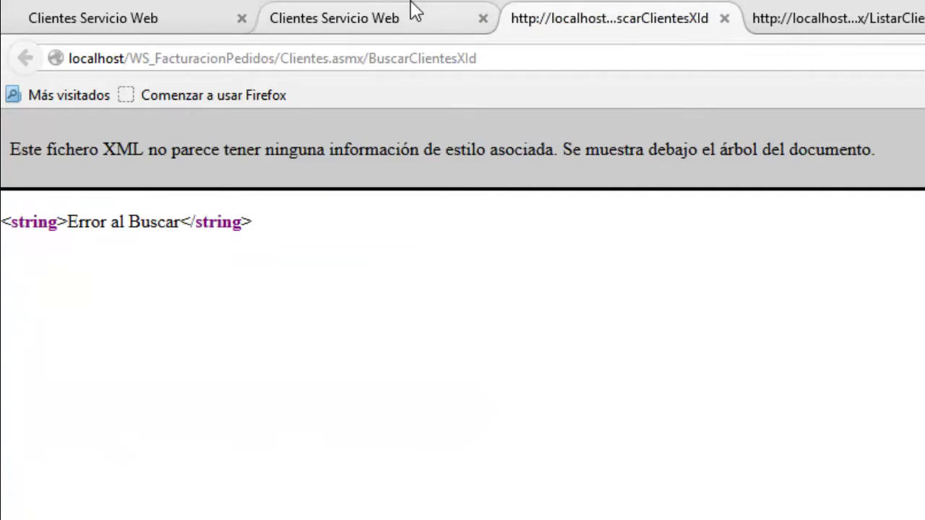
left_click(857, 18)
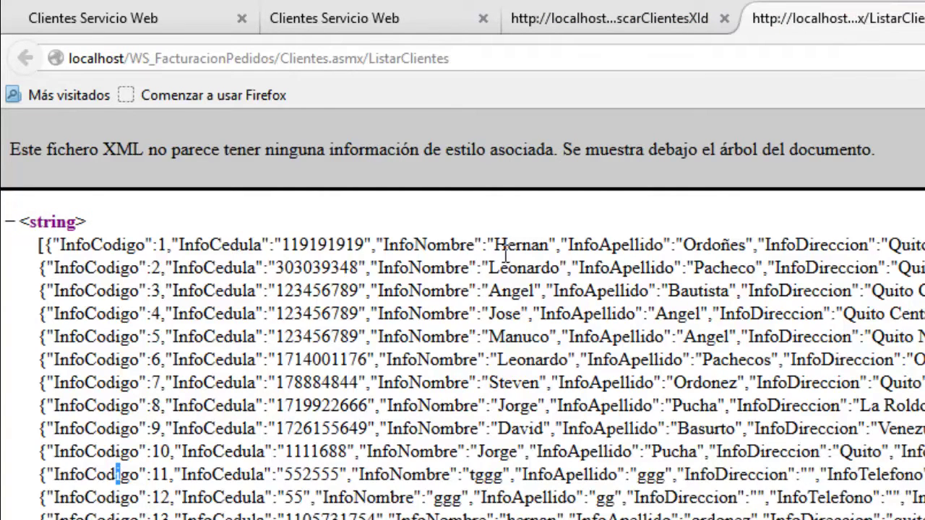
double_click(517, 244)
key("ctrl+c")
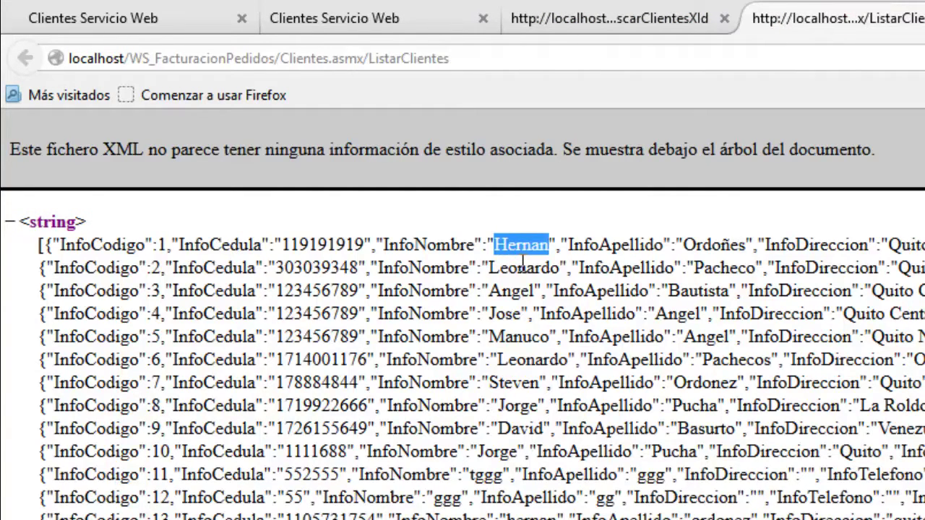
left_click(528, 18)
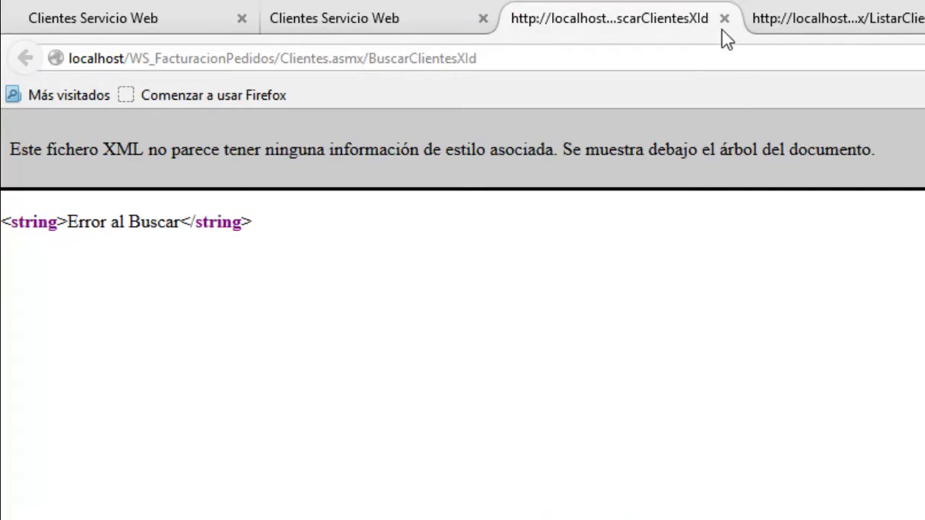
left_click(724, 18)
Put a client name copied from the ListarClientes results into the codigo field.
left_click(392, 18)
left_click_drag(194, 384, 78, 374)
key("ctrl+v")
left_click(629, 14)
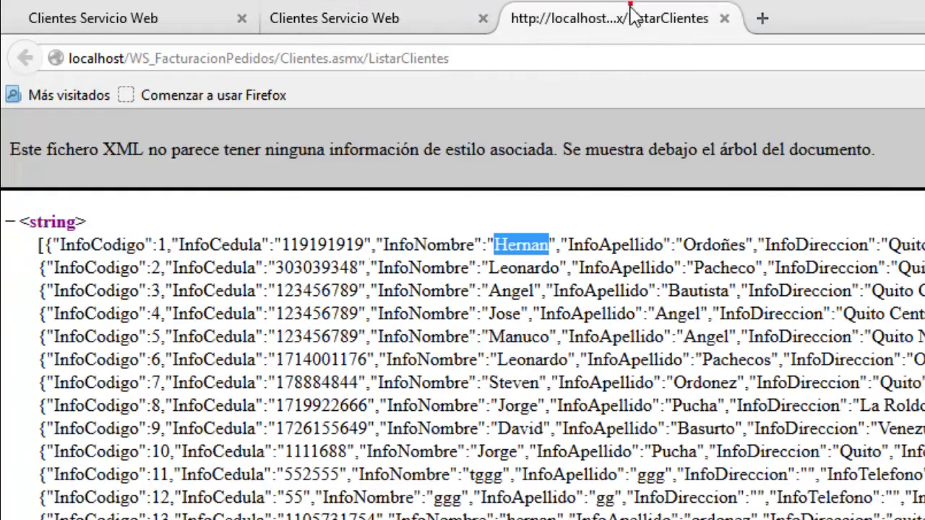
left_click(160, 240)
left_click(393, 11)
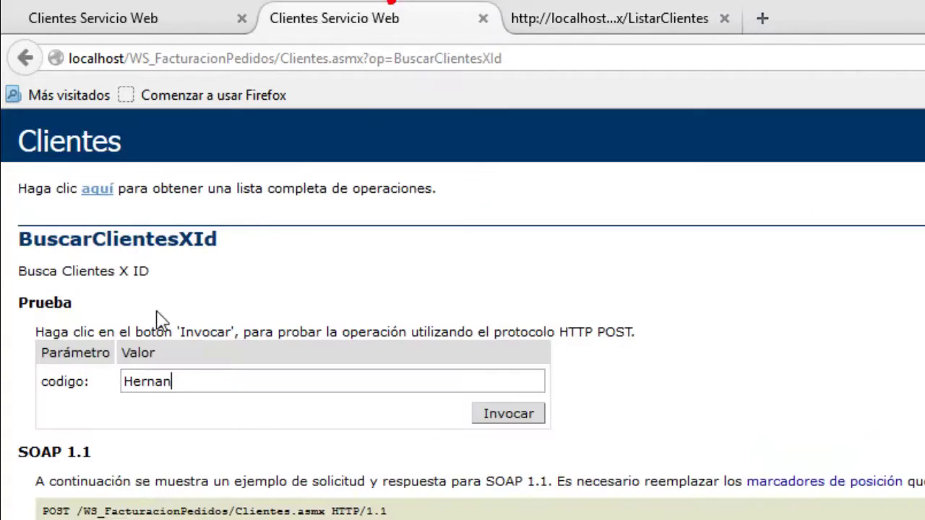
Search BuscarClientesXId with codigo 1, returning client 1's code and first name.
double_click(184, 376)
type("1")
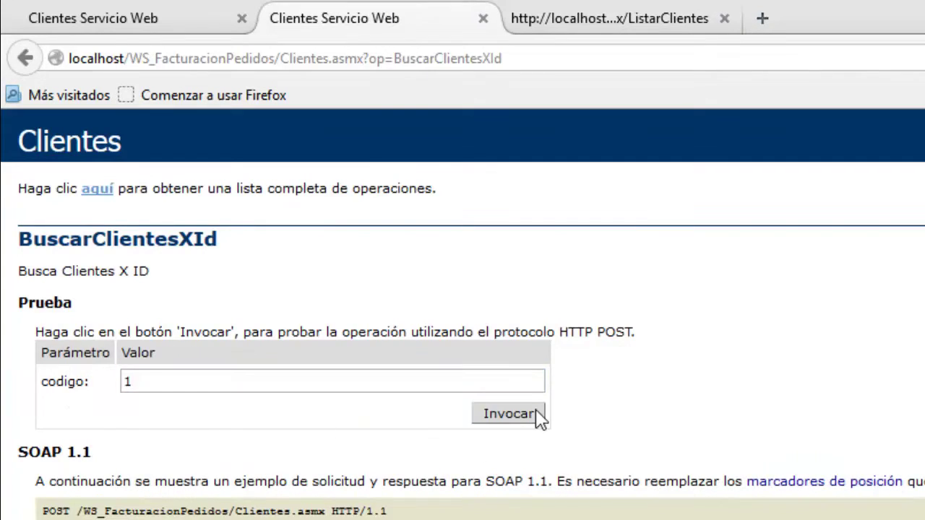
left_click(536, 410)
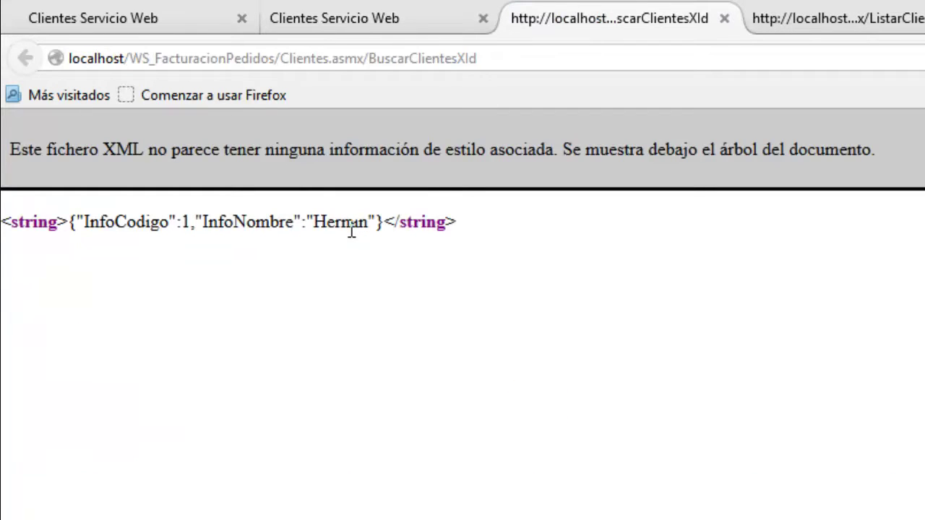
left_click(724, 18)
left_click(658, 16)
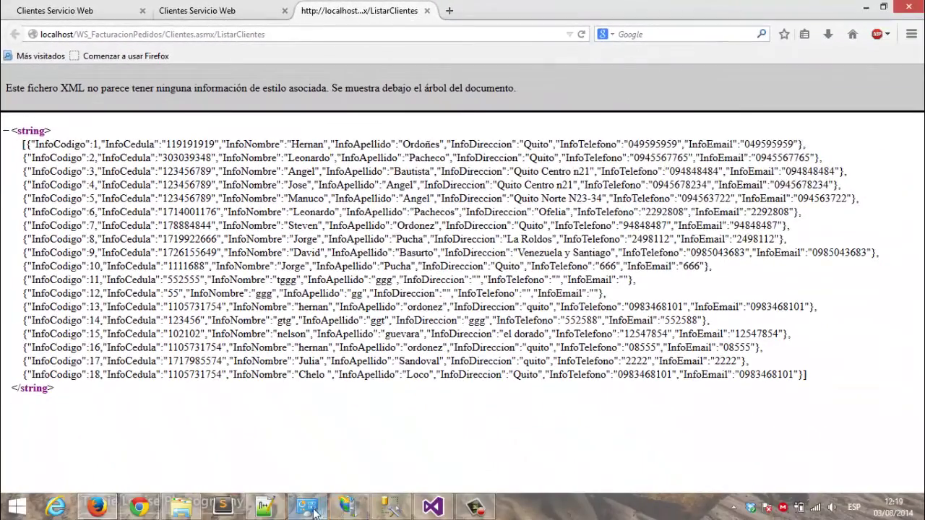
left_click(264, 506)
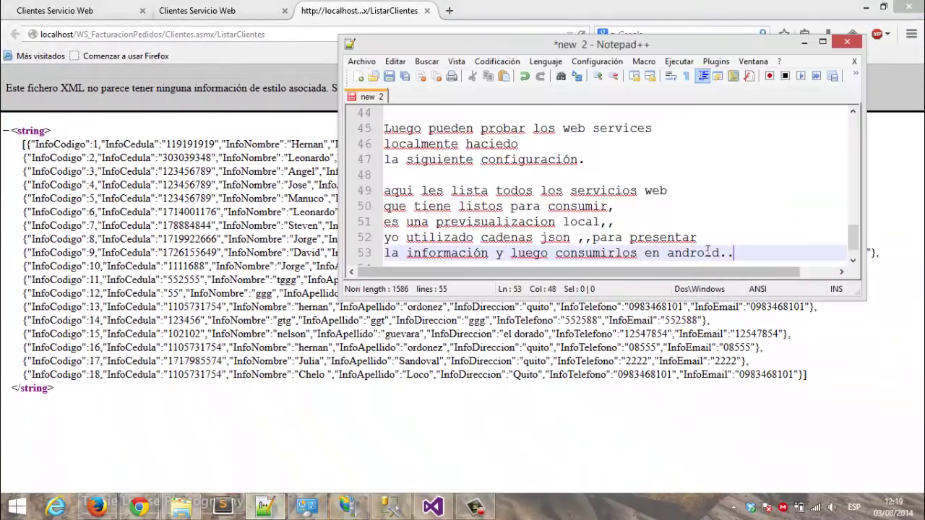
Add the note that JSON strings are text blocks holding information in an ordered format.
key("Return")
key("Return")
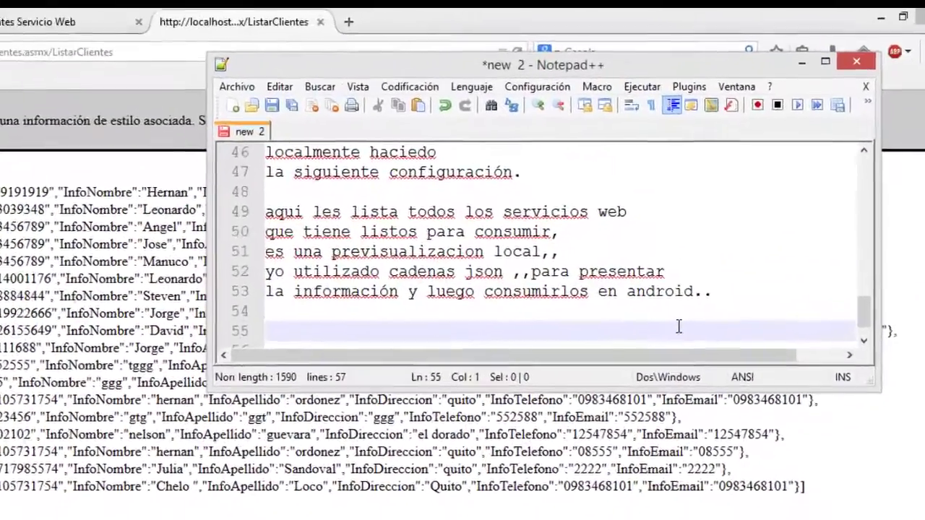
type("las cadenas json,, son bloques de texto con la")
key("Return")
type("información pero ordenada con ")
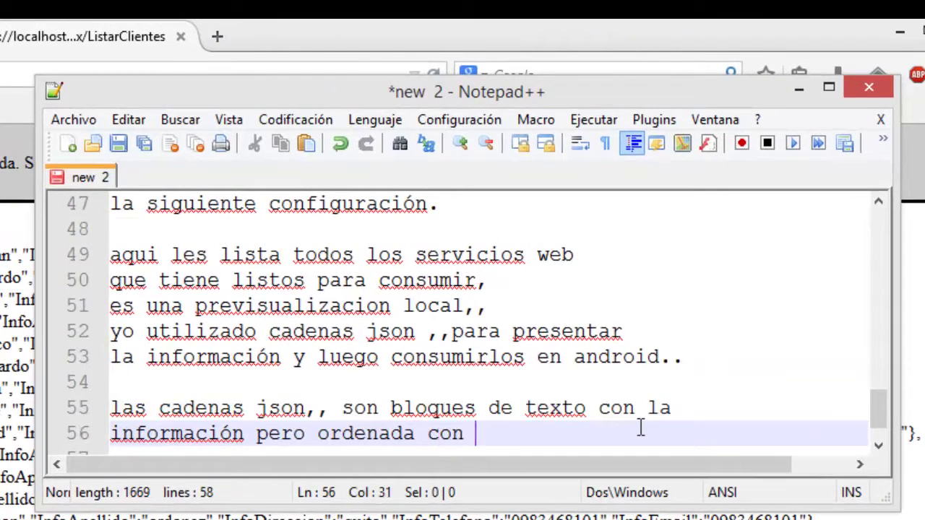
type("un formato.")
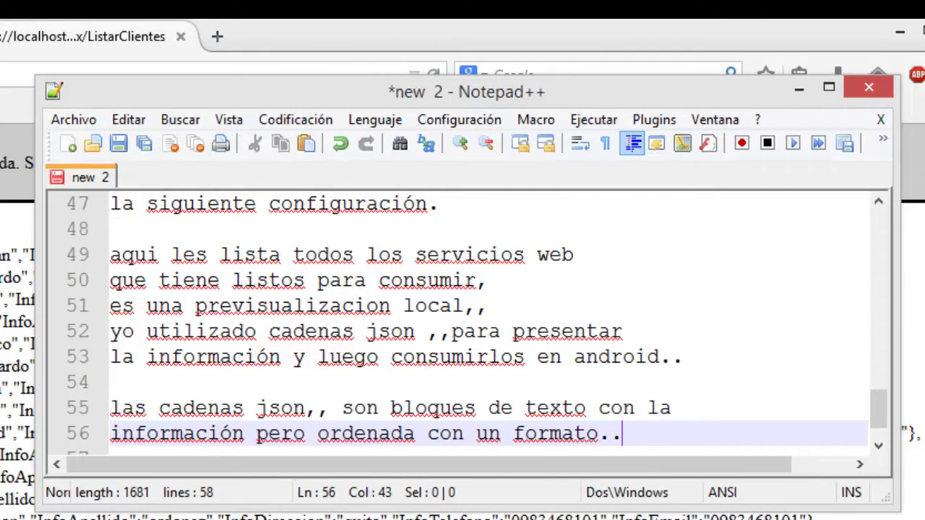
type(".")
key("alt+Tab")
left_click(181, 8)
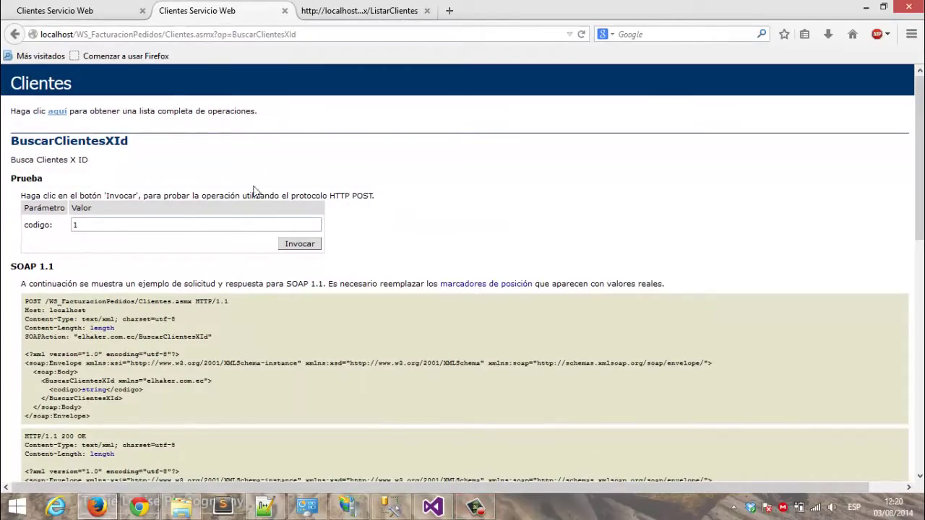
Review the ListarClientes and BuscarClientesXId tabs, then extend the notes on publishing to IIS.
left_click(83, 9)
left_click(206, 10)
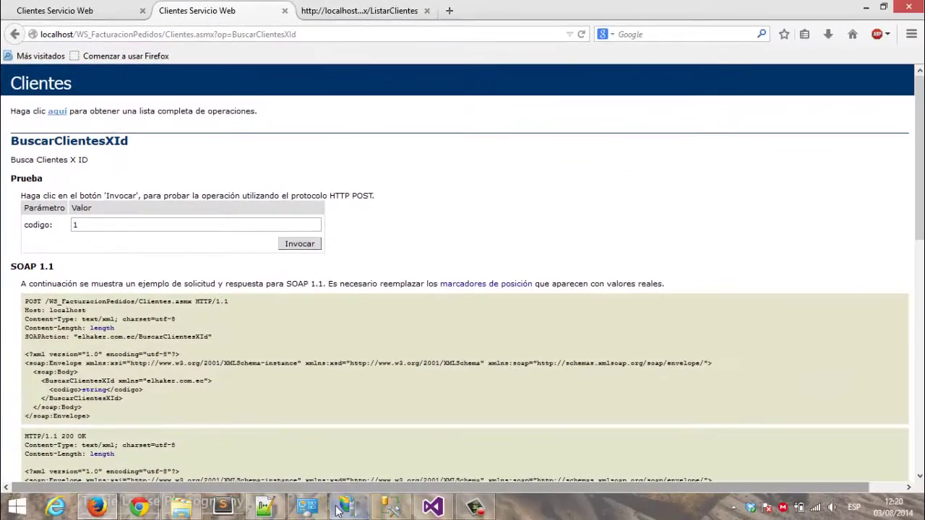
left_click(475, 508)
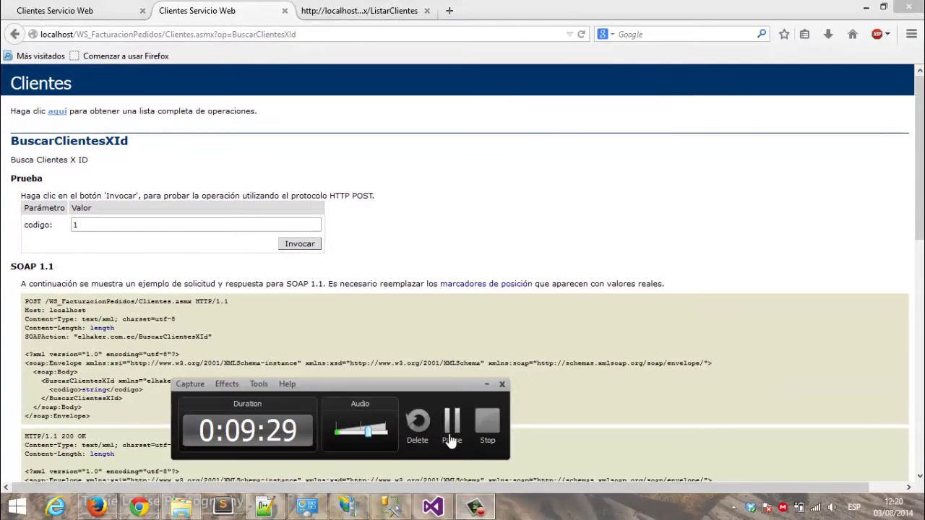
left_click(450, 440)
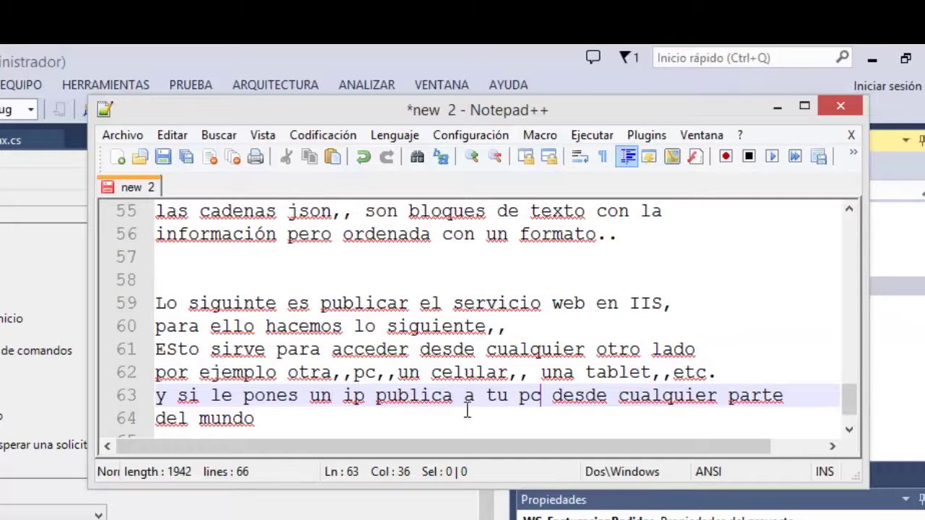
left_click(318, 421)
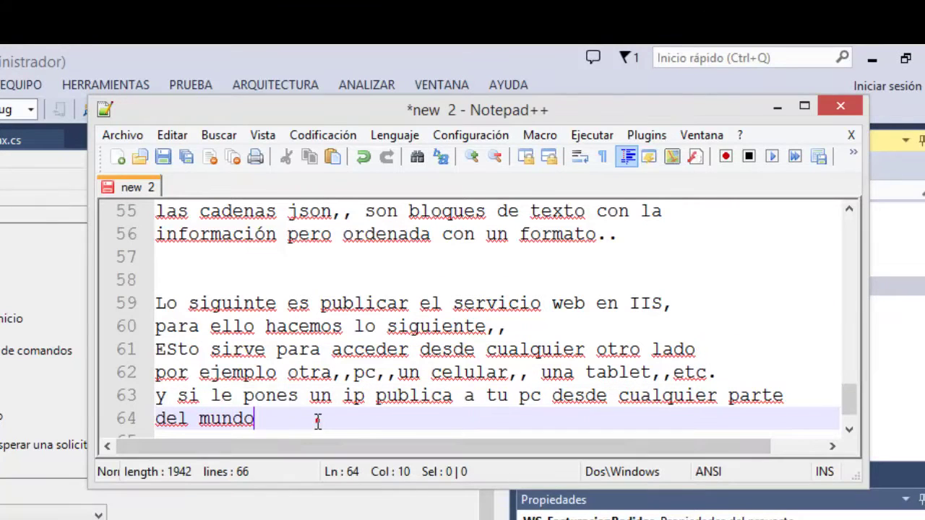
left_click(778, 109)
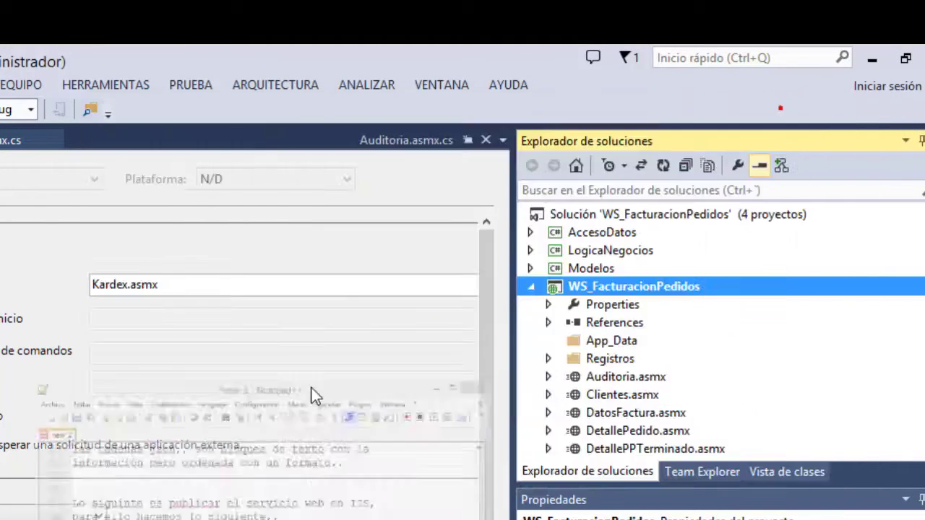
Open Publicar for WS_FacturacionPedidos and check the Perfil1 destination C:\inetpub\wwwroot\WS_FacturacionPedidos.
right_click(610, 286)
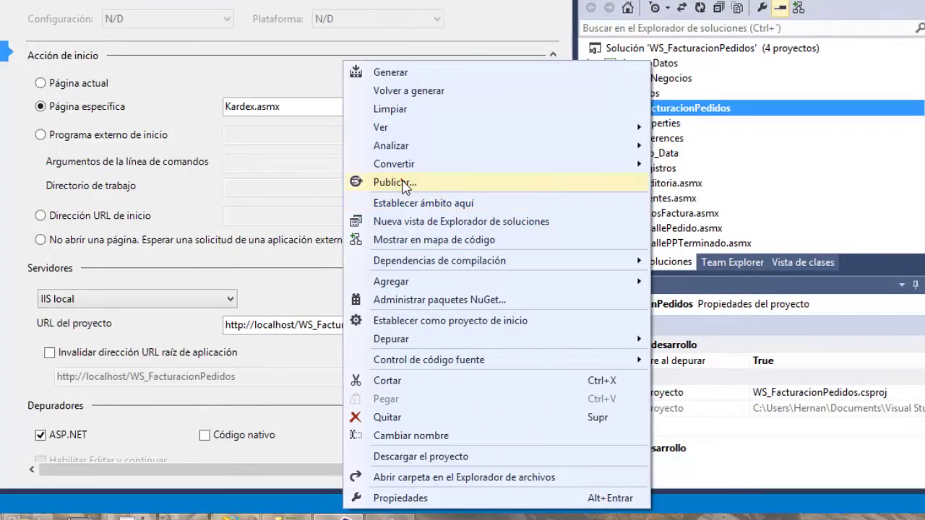
left_click(401, 182)
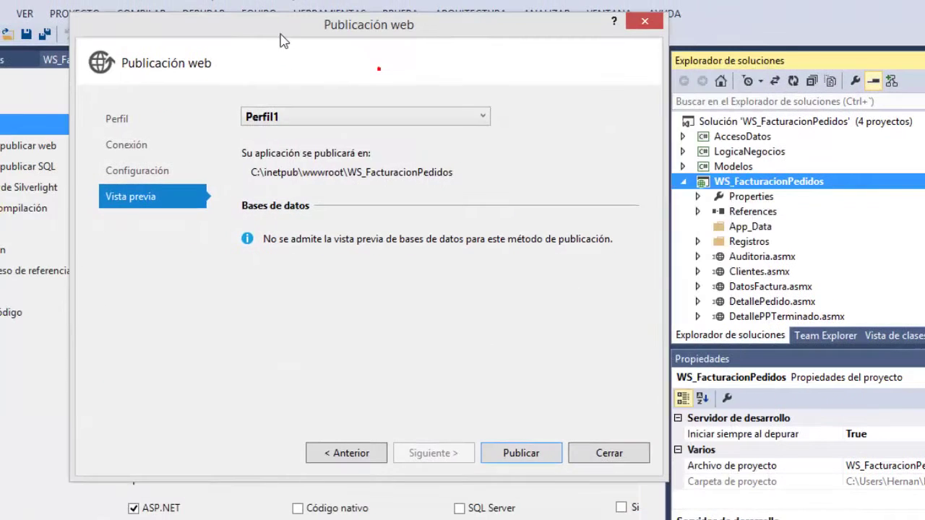
left_click(134, 121)
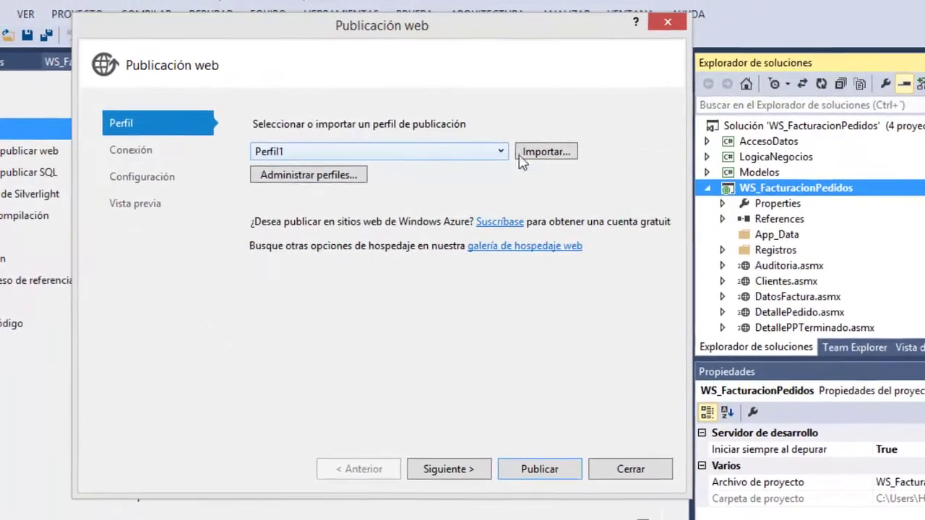
left_click(148, 145)
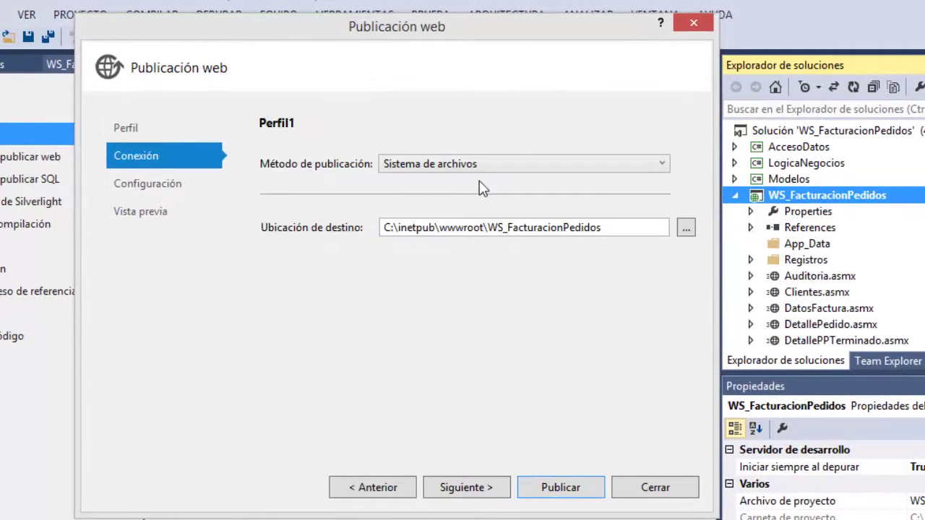
left_click(436, 227)
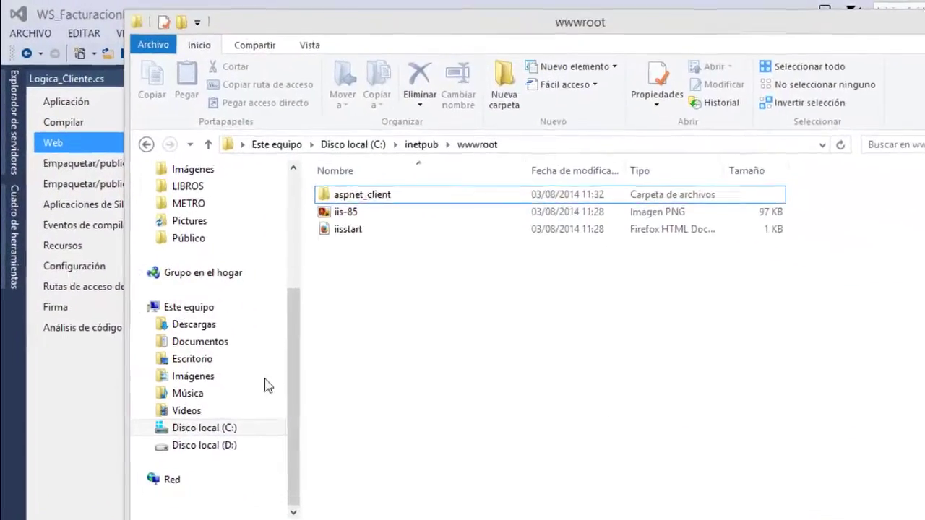
Browse to C:\inetpub\wwwroot and note it is the default app directory.
left_click(180, 377)
double_click(450, 269)
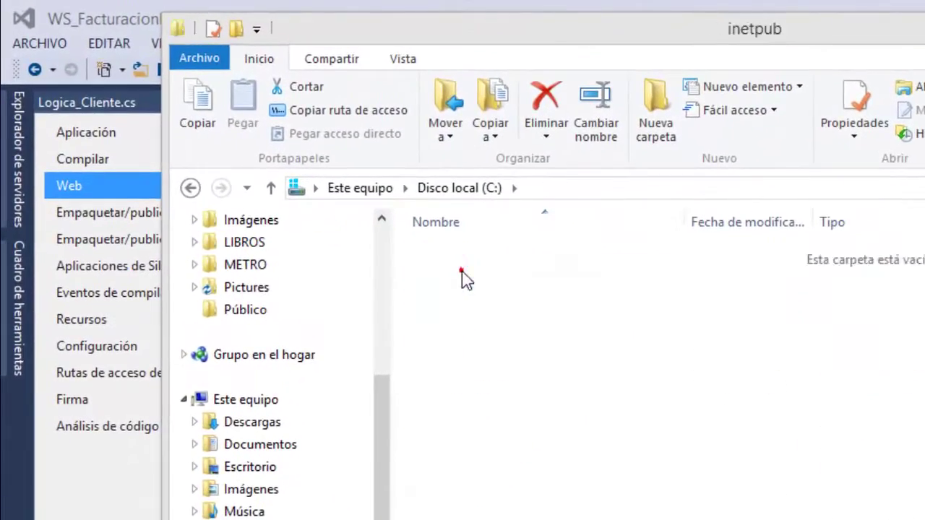
double_click(451, 381)
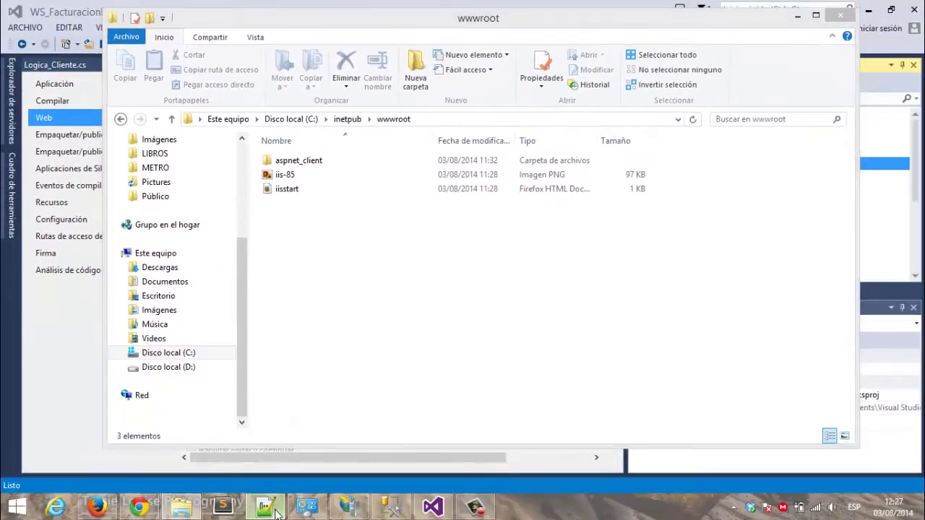
left_click(269, 508)
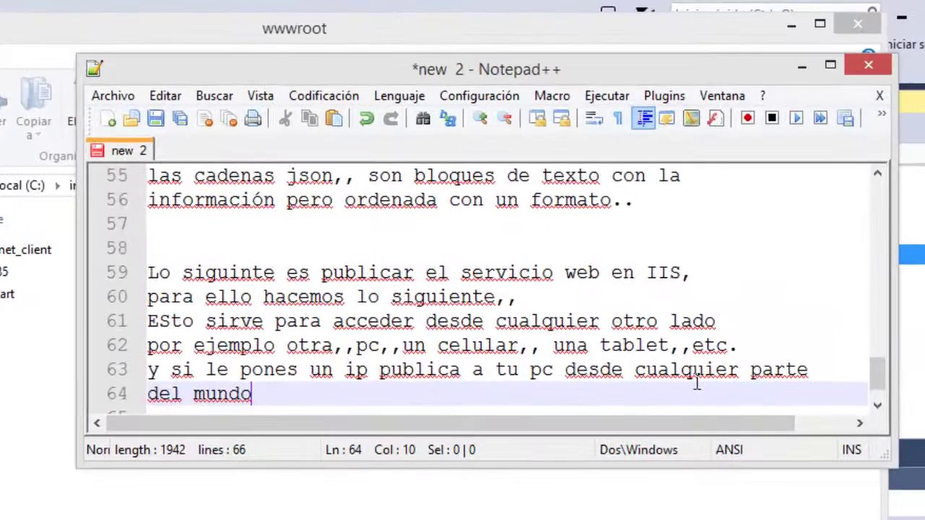
key("Return")
key("Return")
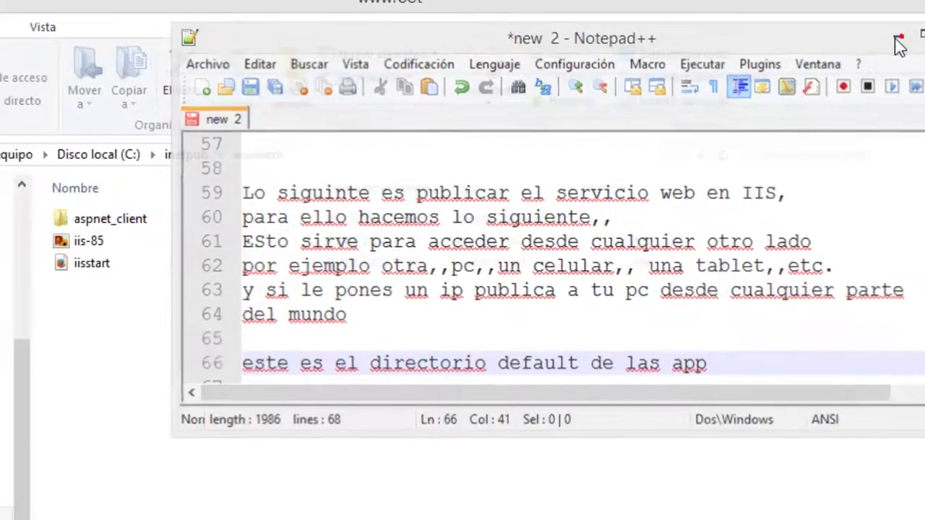
Review Configuración and Vista previa, then publish WS_FacturacionPedidos to C:\inetpub\wwwroot\WS_FacturacionPedidos.
left_click(801, 66)
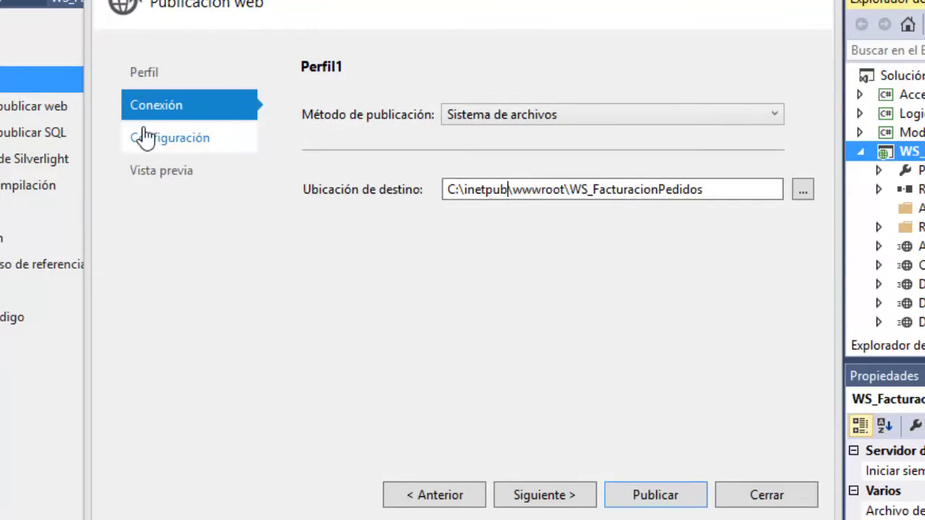
left_click(139, 138)
left_click(186, 170)
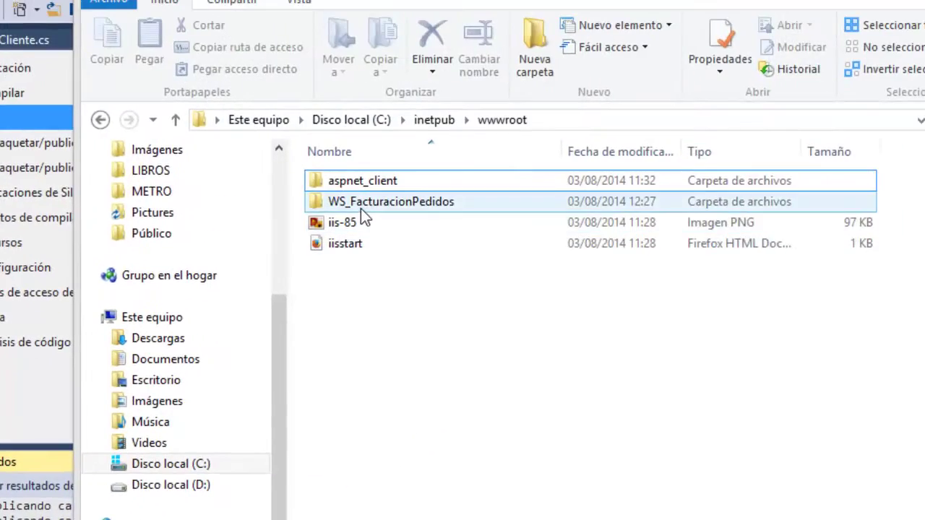
Open the published WS_FacturacionPedidos folder and view the Facturas service file in Notepad.
double_click(383, 158)
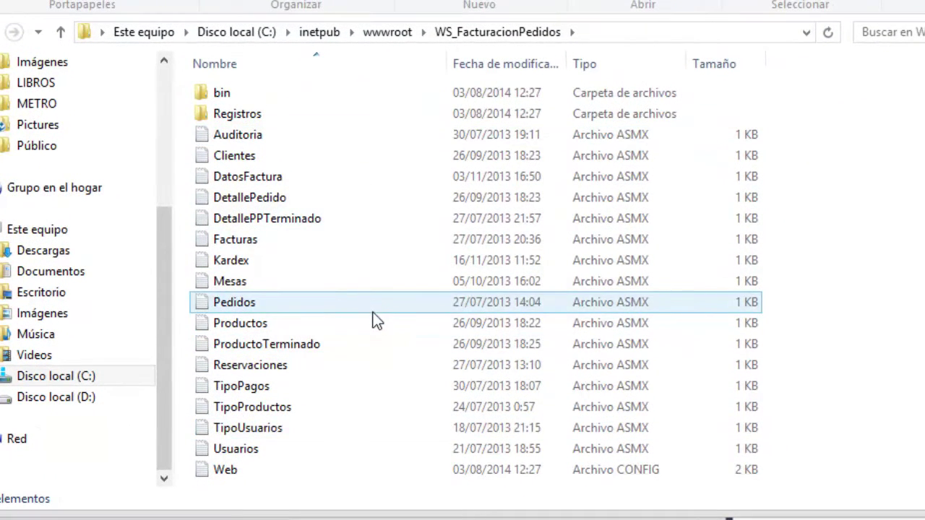
left_click(281, 239)
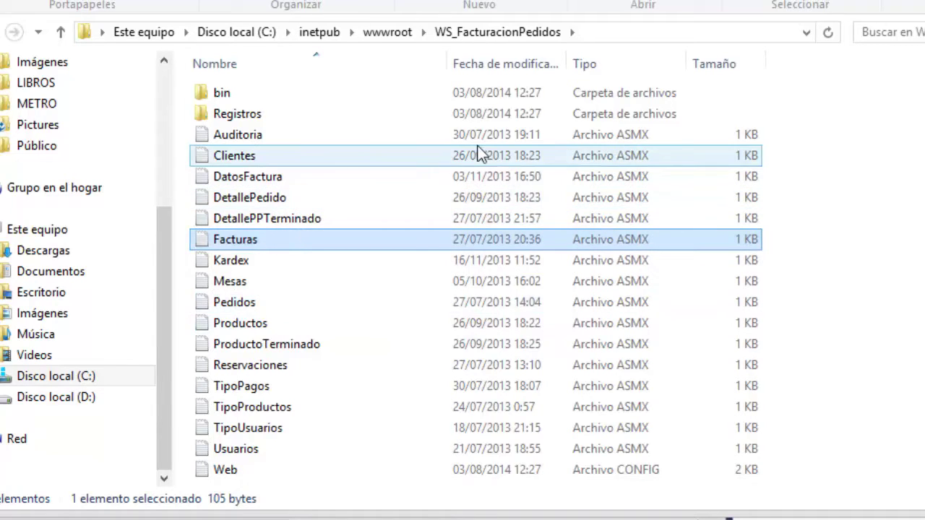
key("Return")
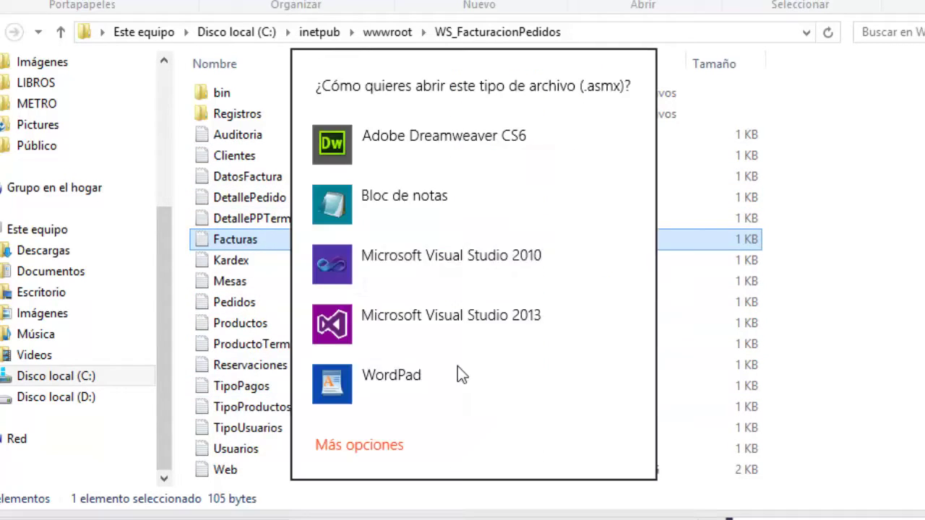
left_click(415, 203)
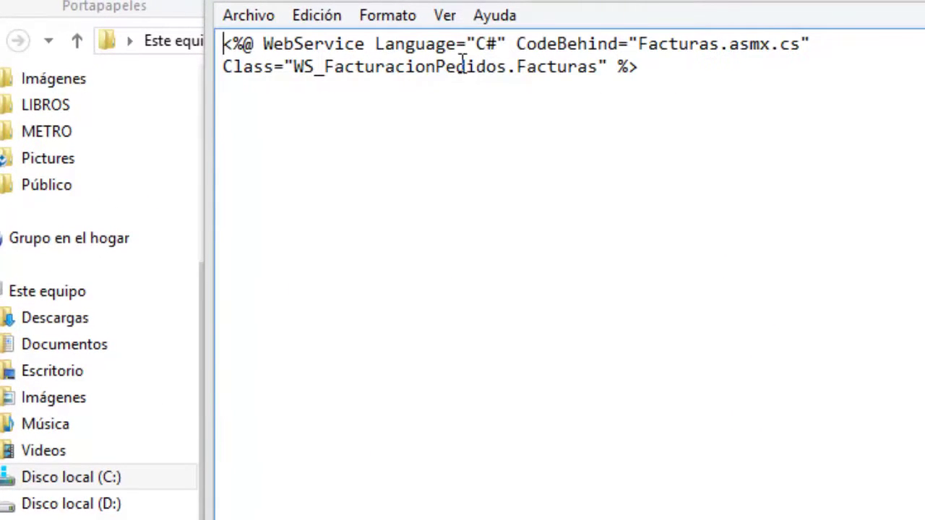
key("alt+F4")
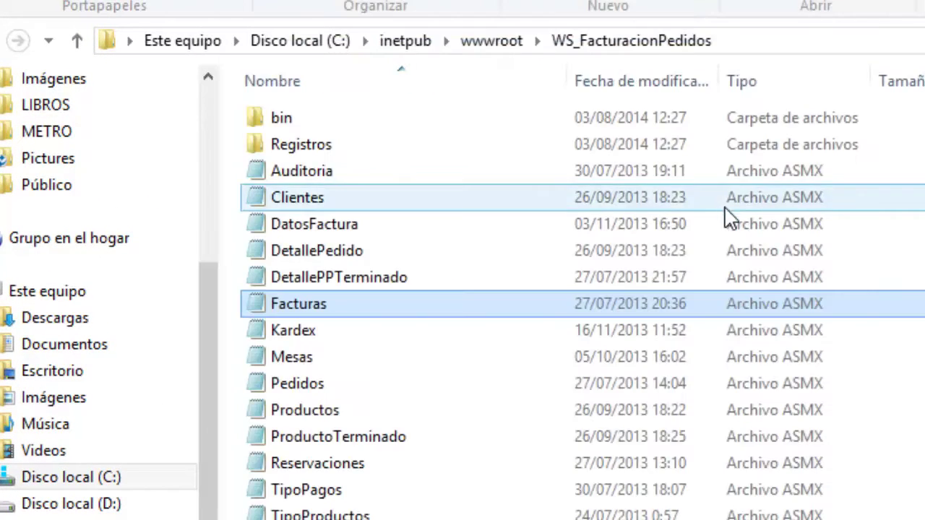
Look inside the bin and Registros folders of the published site.
double_click(295, 123)
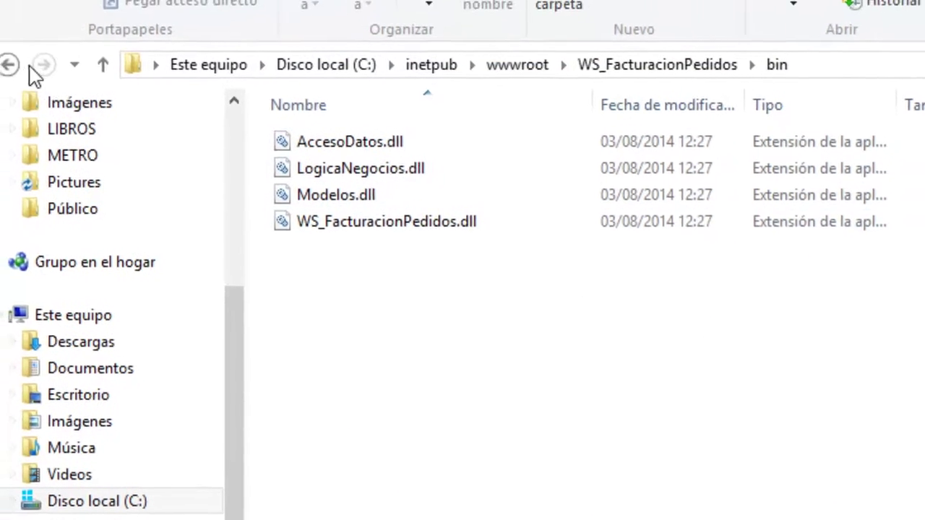
left_click(0, 40)
double_click(285, 147)
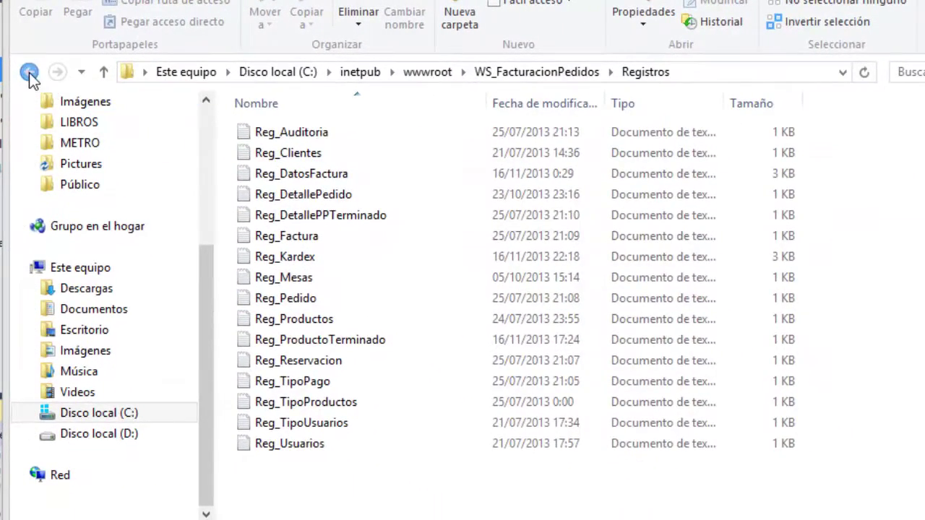
left_click(29, 72)
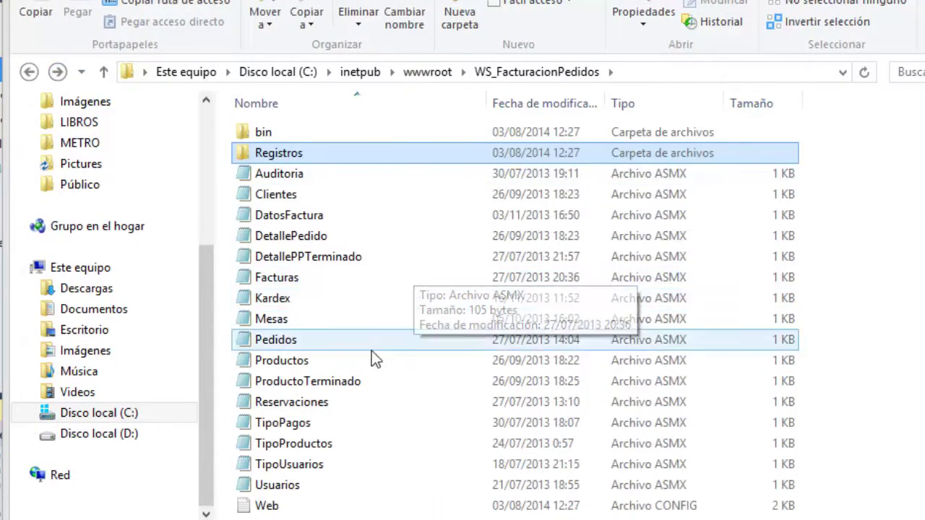
Open the empty Reg_Clientes log in Registros, then recheck the four DLLs in bin.
double_click(276, 154)
left_click(317, 156)
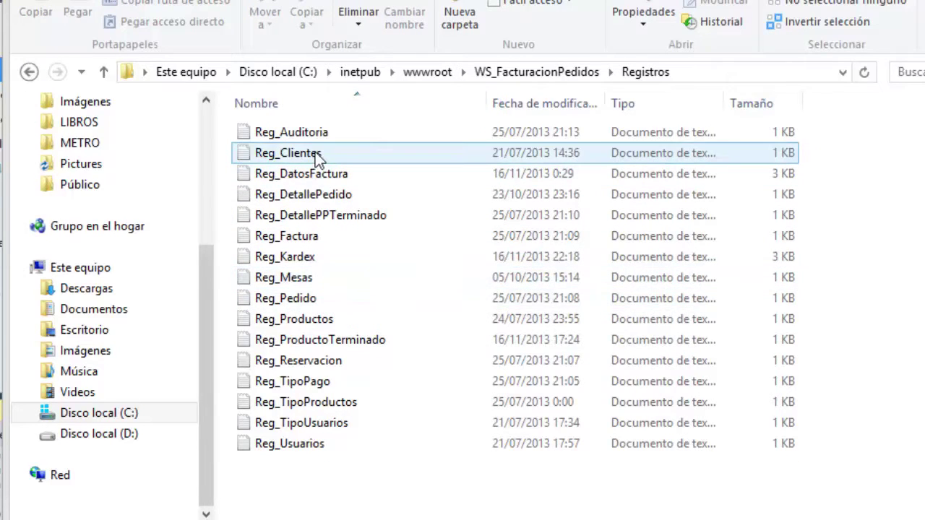
double_click(318, 156)
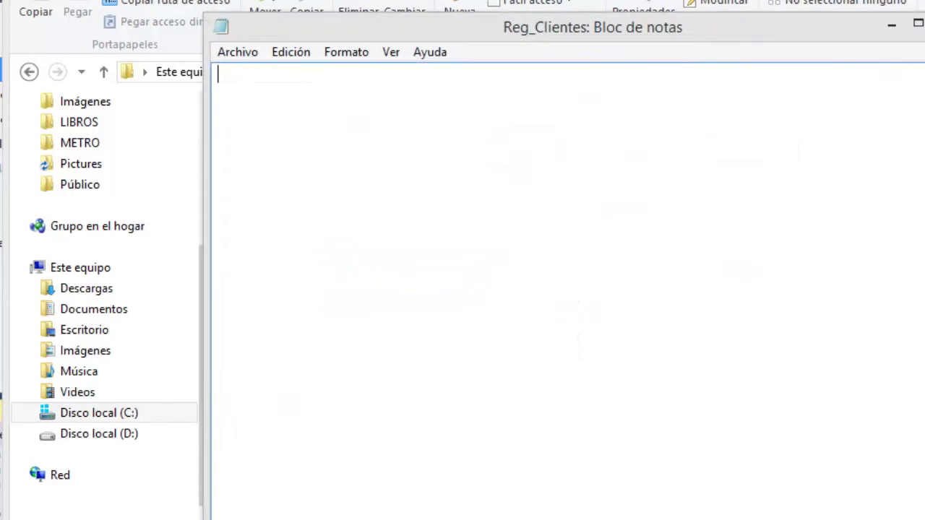
key("alt+F4")
left_click(29, 73)
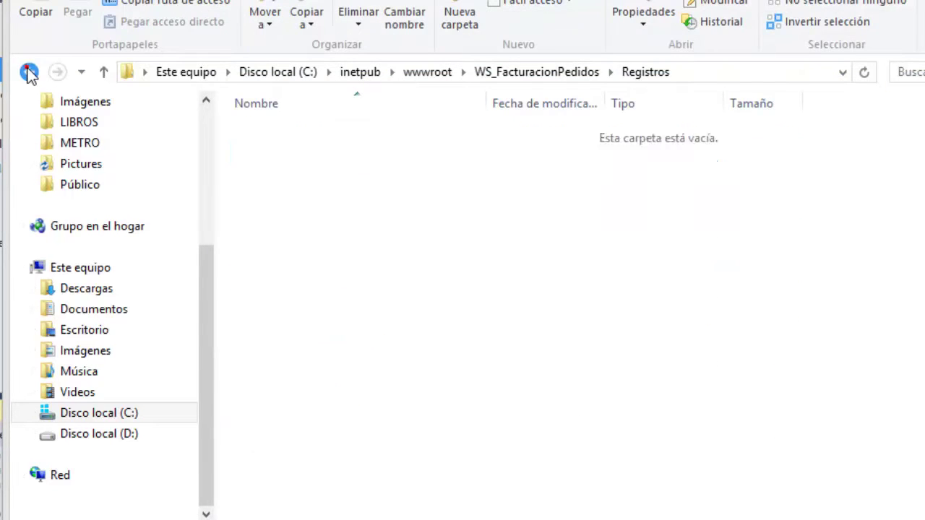
double_click(280, 127)
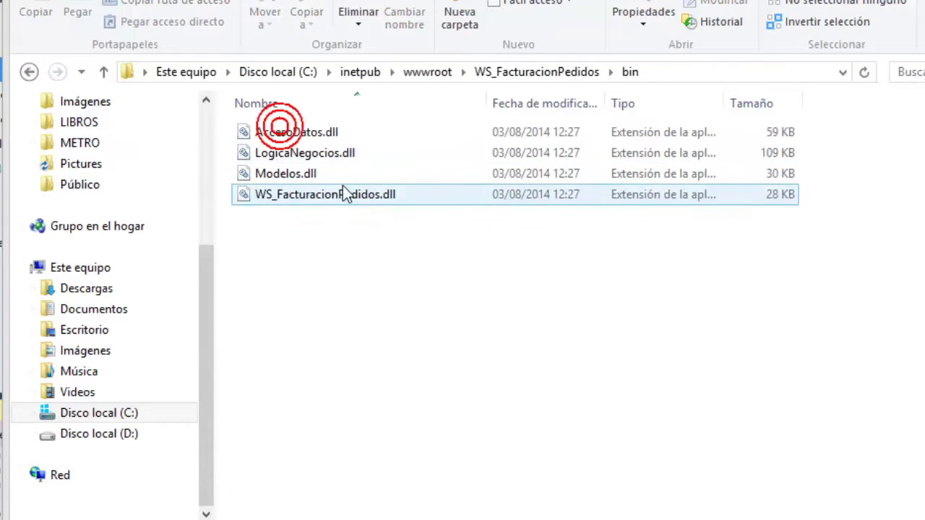
left_click(28, 72)
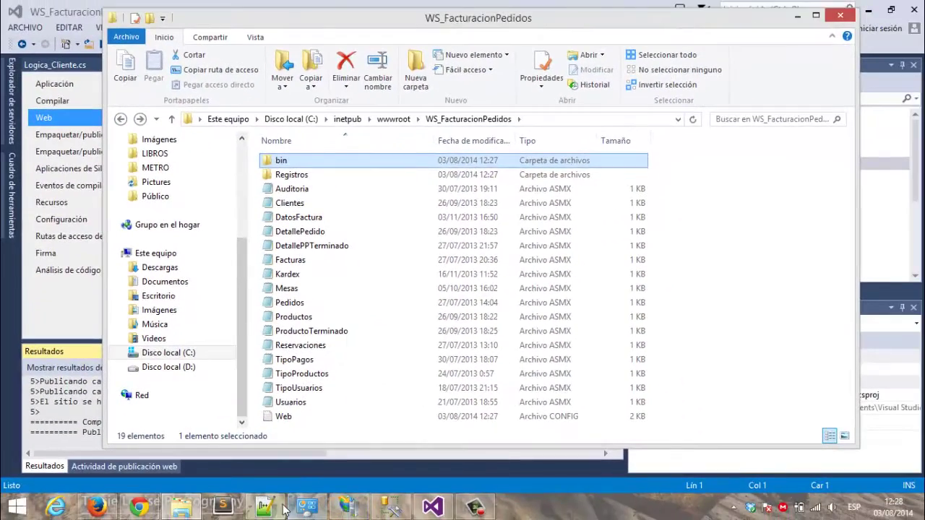
left_click(284, 510)
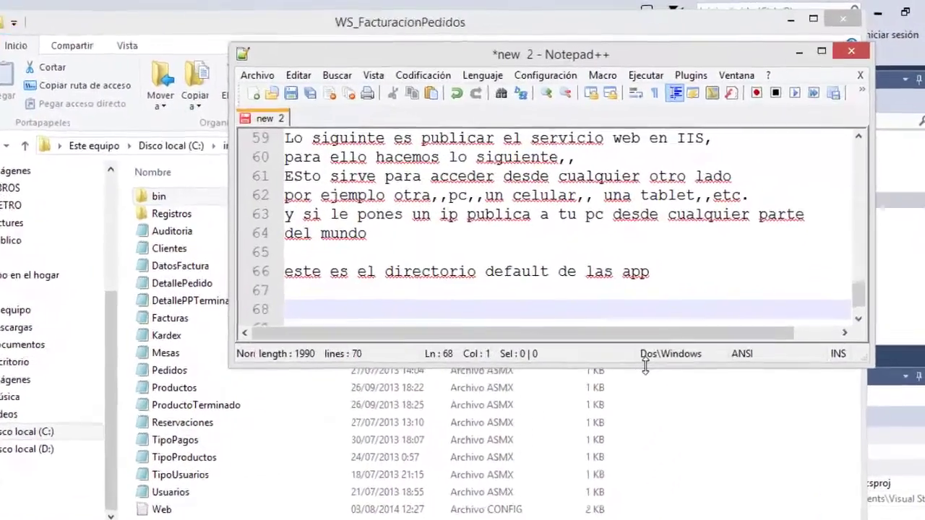
Finish the note on configuring IIS for other devices, then minimize Notepad++ and the published folder.
type("como p")
type("ueden ve")
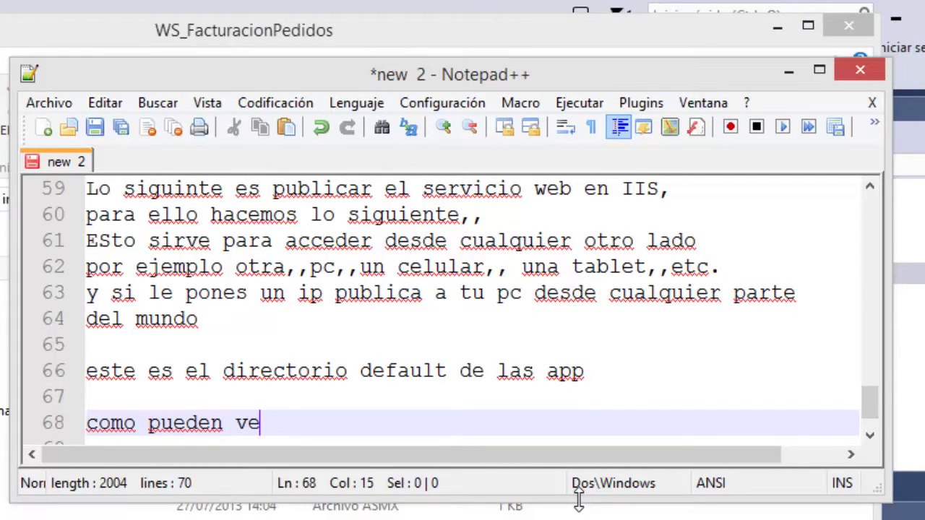
type("o")
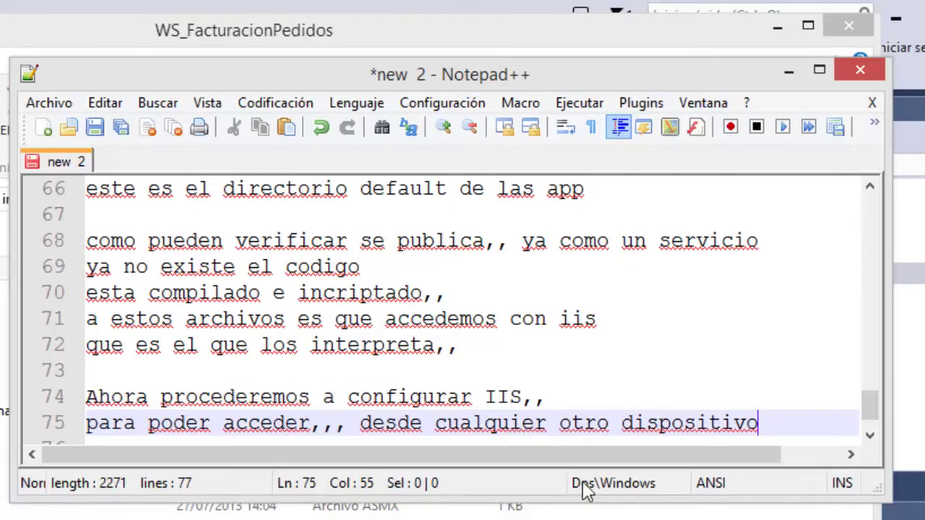
left_click(789, 71)
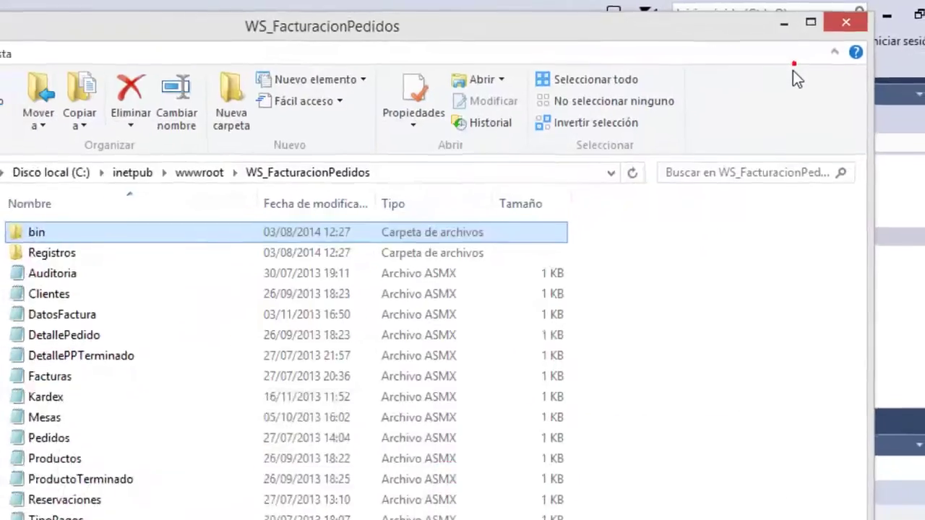
left_click(793, 17)
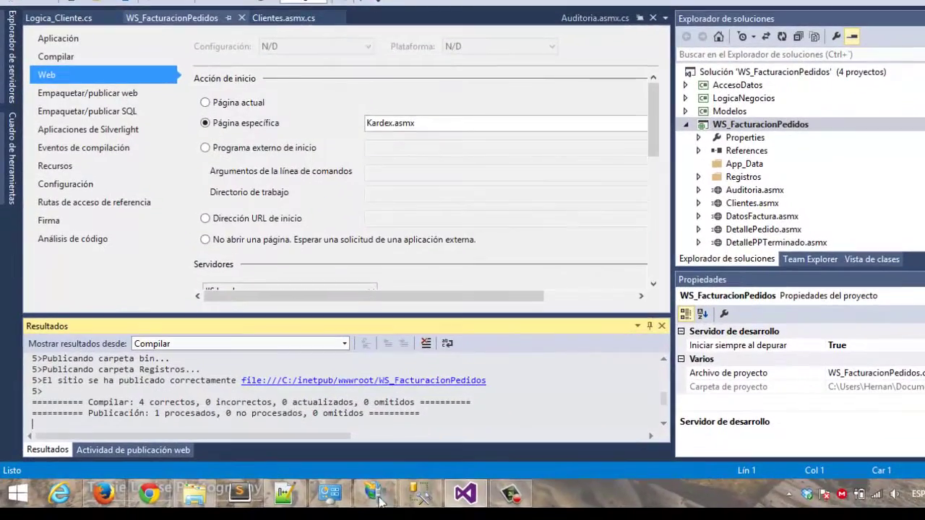
Bring up IIS Manager and widen the sites list's binding and status columns.
left_click(352, 506)
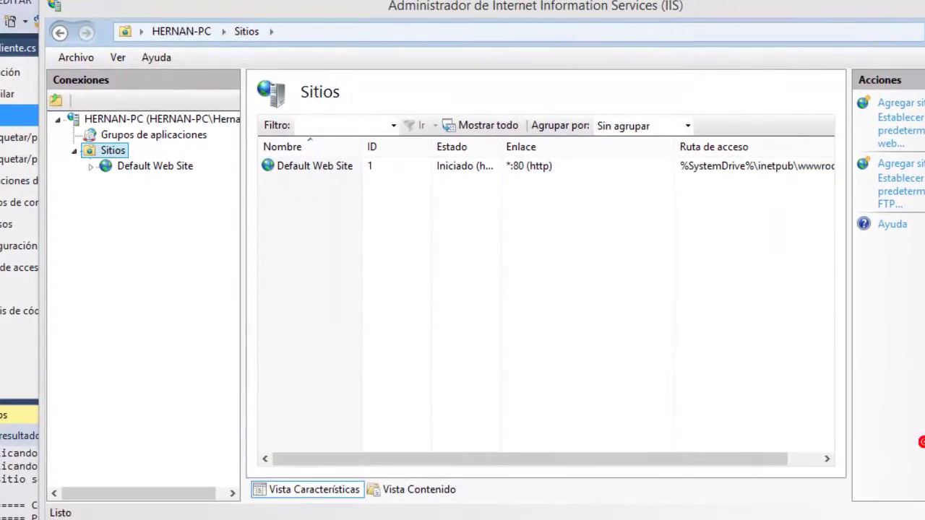
left_click_drag(673, 141, 693, 139)
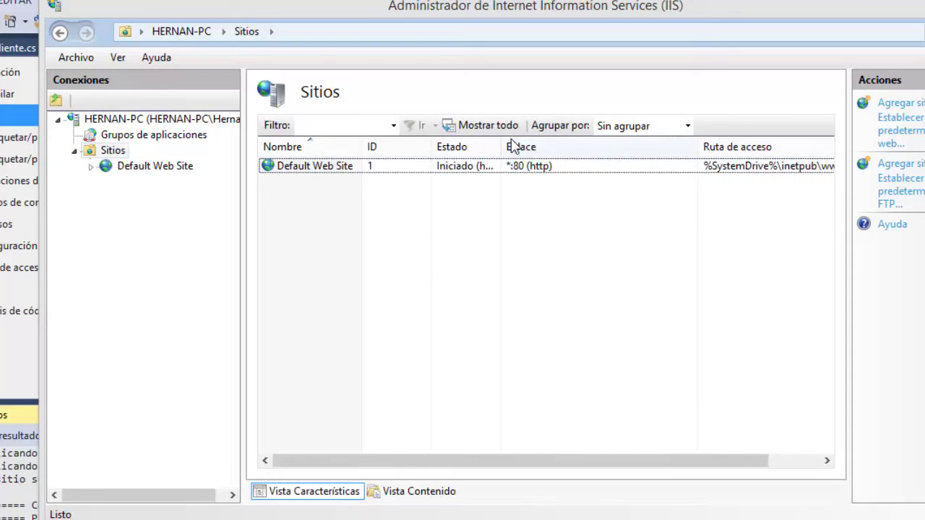
left_click_drag(505, 142, 552, 142)
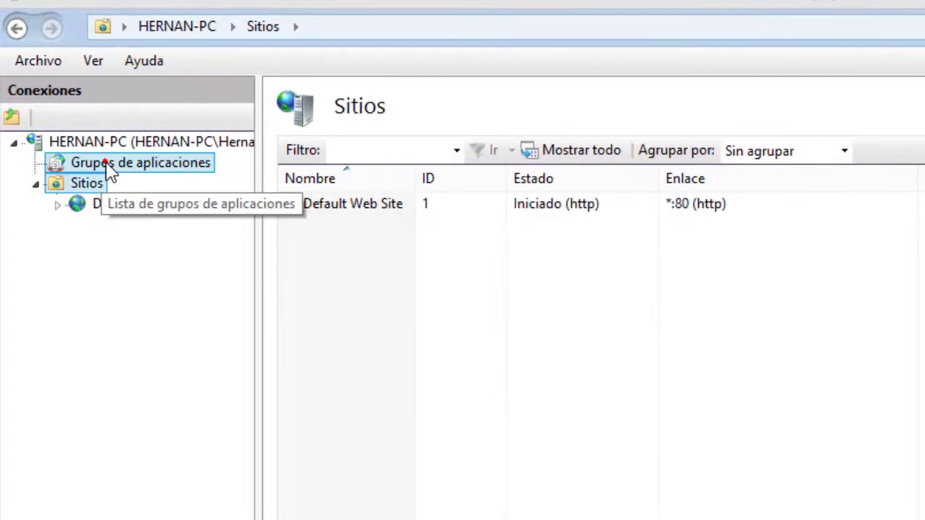
Review the application pools with widened name and pipeline columns, then start adding a website.
left_click(108, 171)
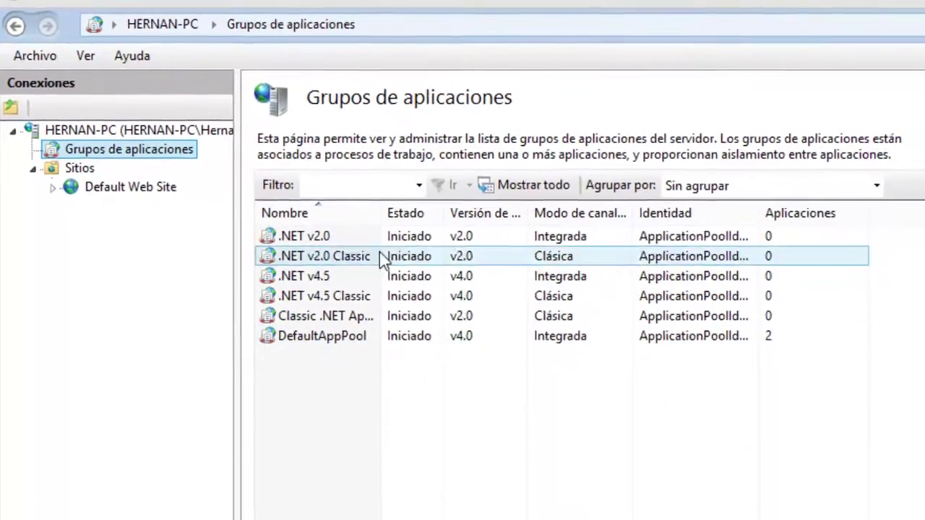
left_click_drag(378, 213, 451, 215)
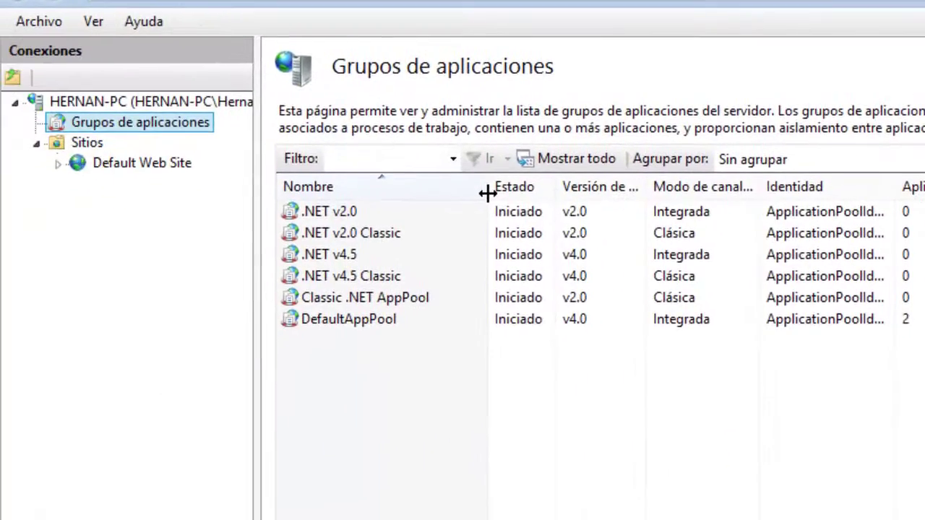
left_click(488, 192)
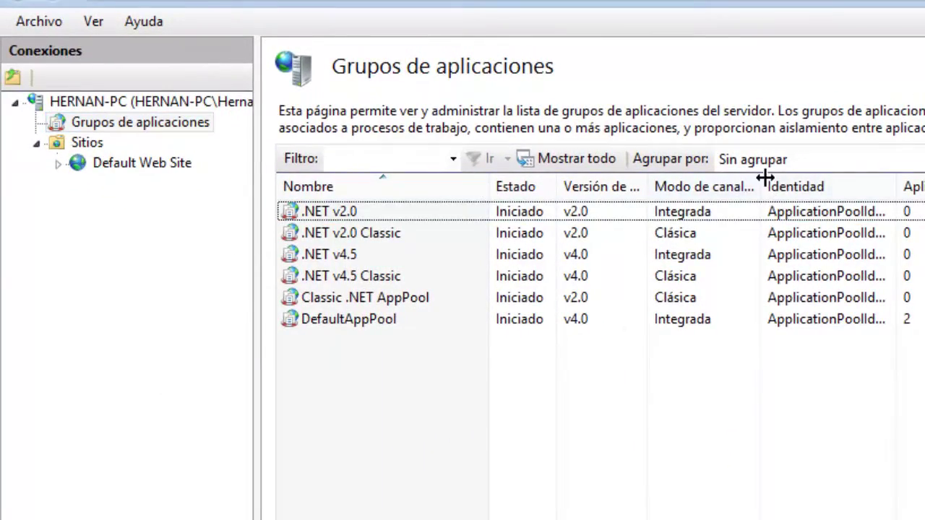
left_click_drag(763, 181, 732, 166)
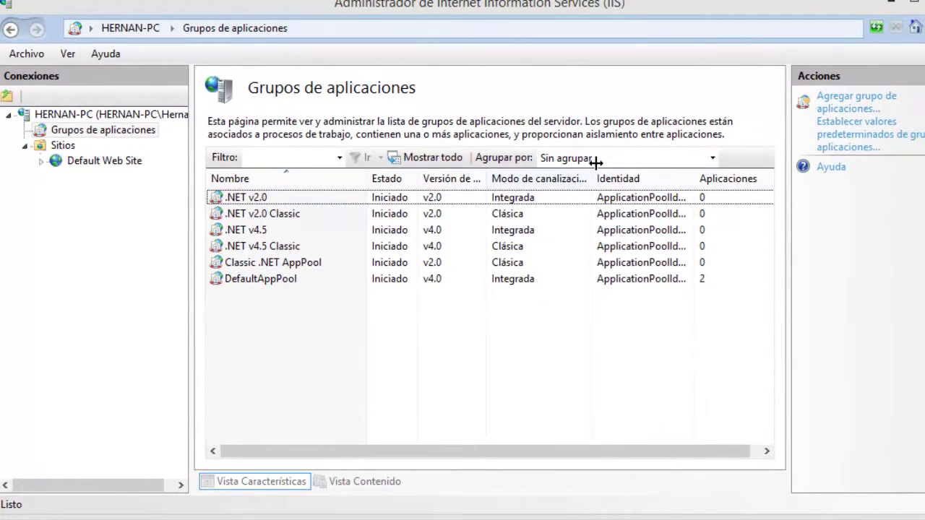
left_click_drag(596, 162, 600, 162)
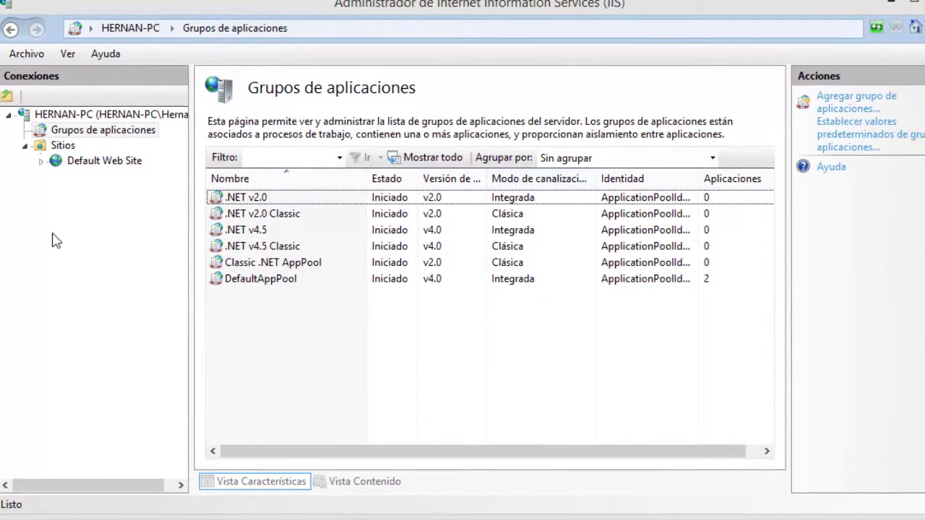
right_click(70, 152)
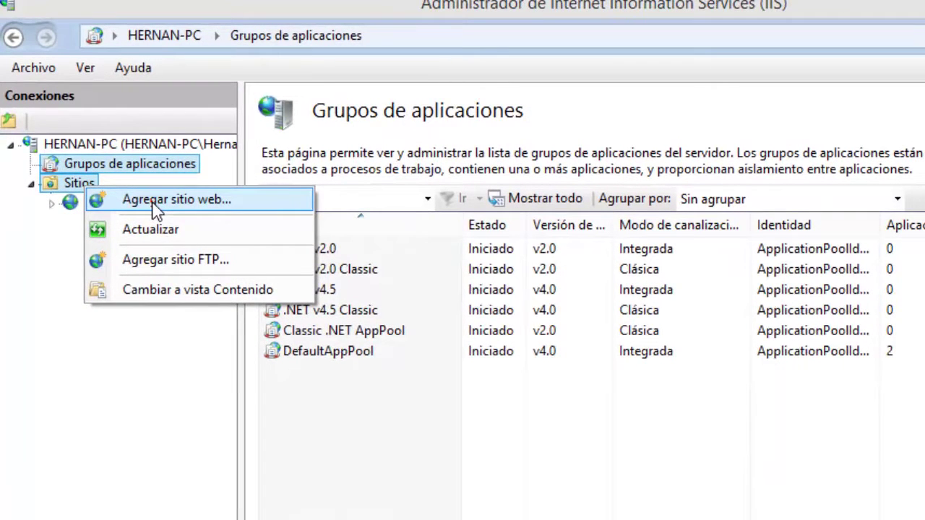
left_click(155, 203)
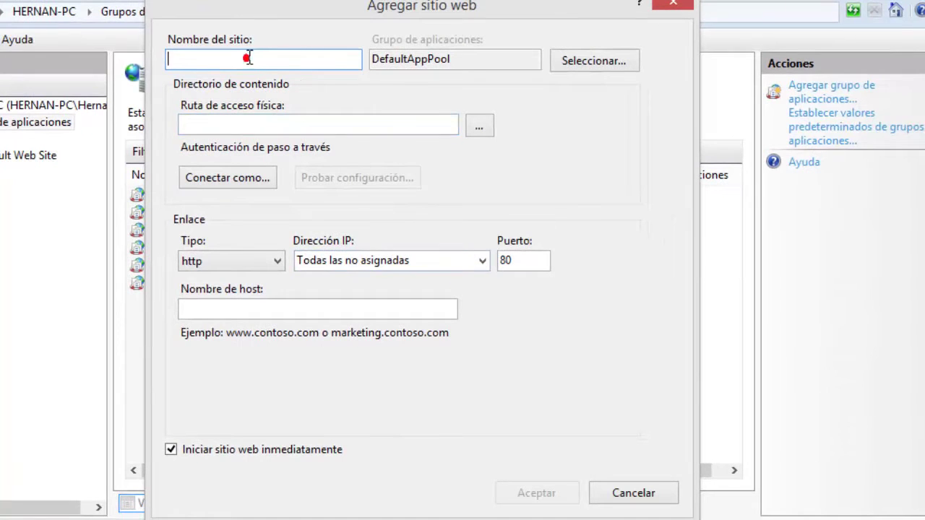
Name the new site WS_FacturacionPedidos using the copied published folder name.
type("WS")
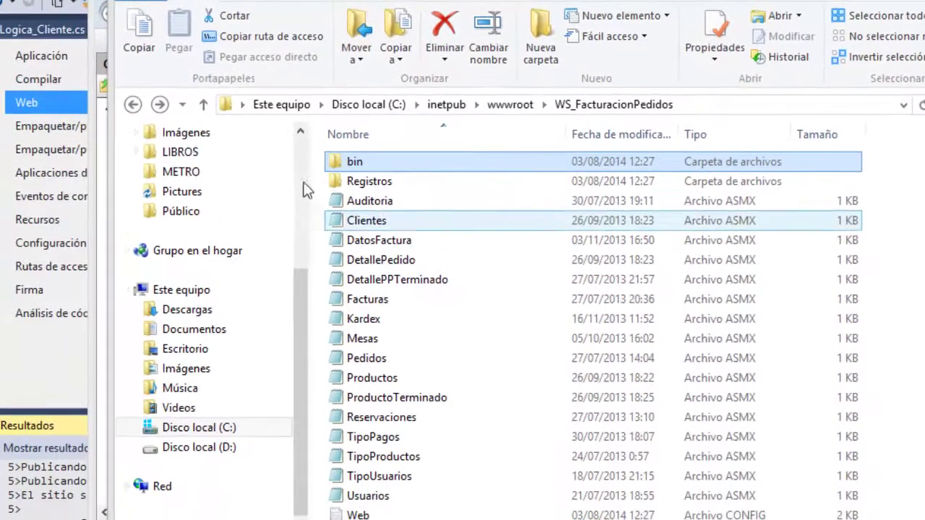
left_click(134, 108)
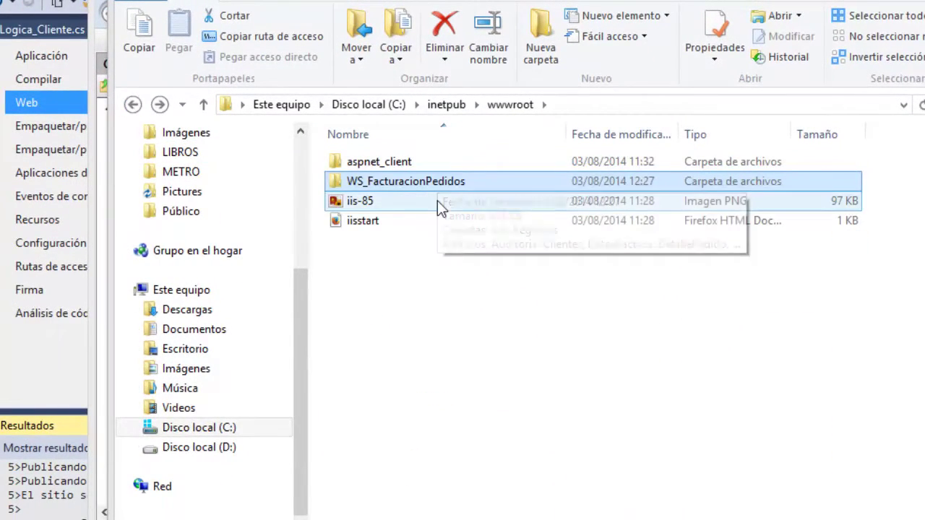
key("F2")
key("ctrl+c")
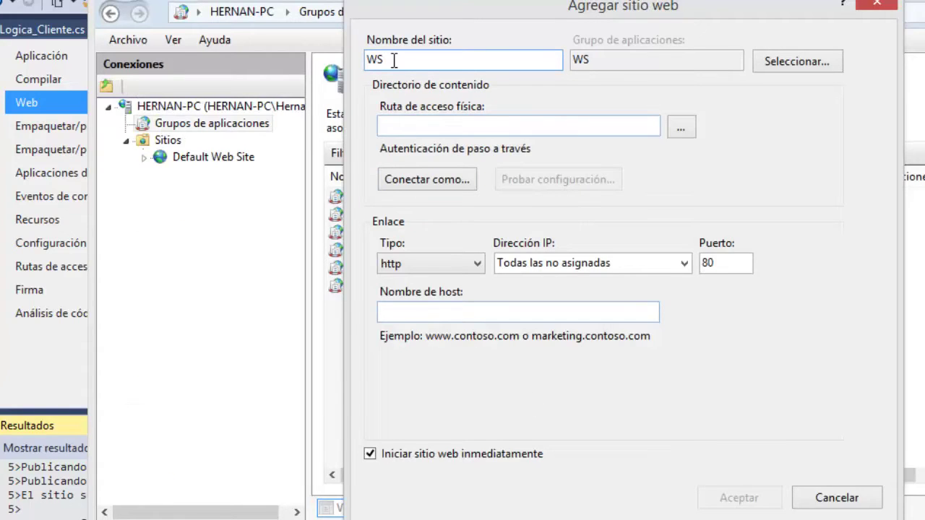
double_click(394, 60)
key("ctrl+v")
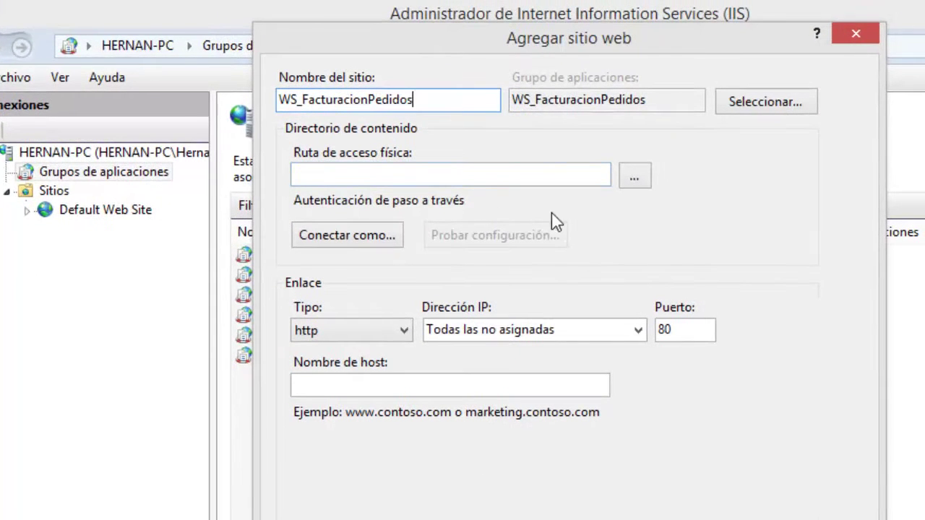
Set the physical path to C:\inetpub\wwwroot\WS_FacturacionPedidos and test the connection settings.
left_click(637, 173)
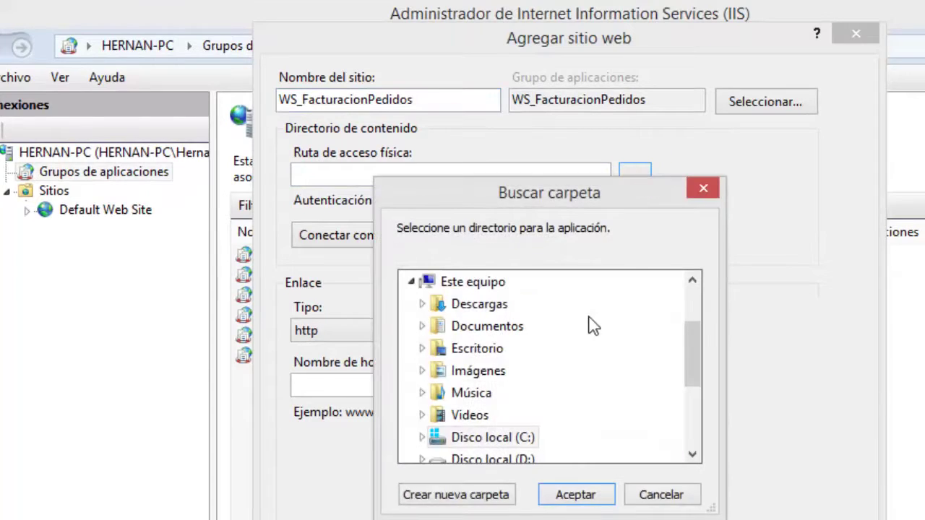
double_click(506, 438)
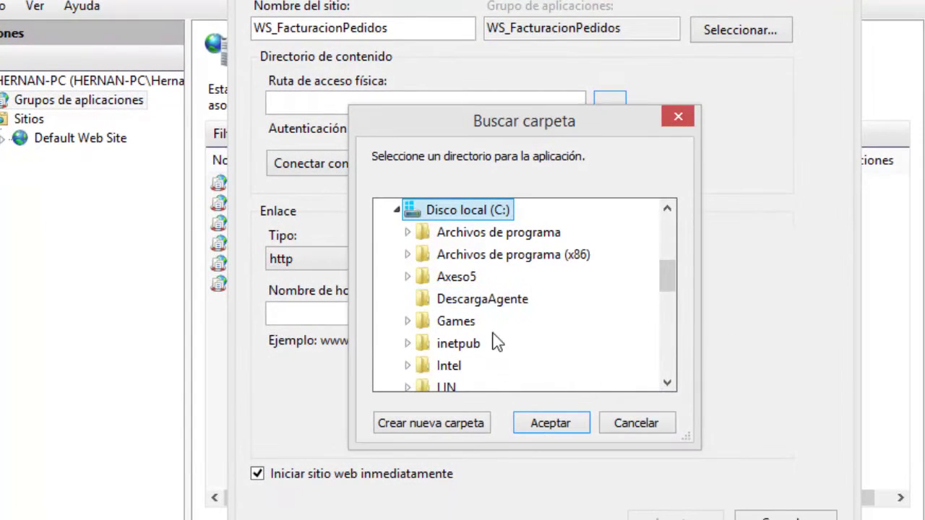
double_click(460, 353)
scroll(541, 354, "down", 1)
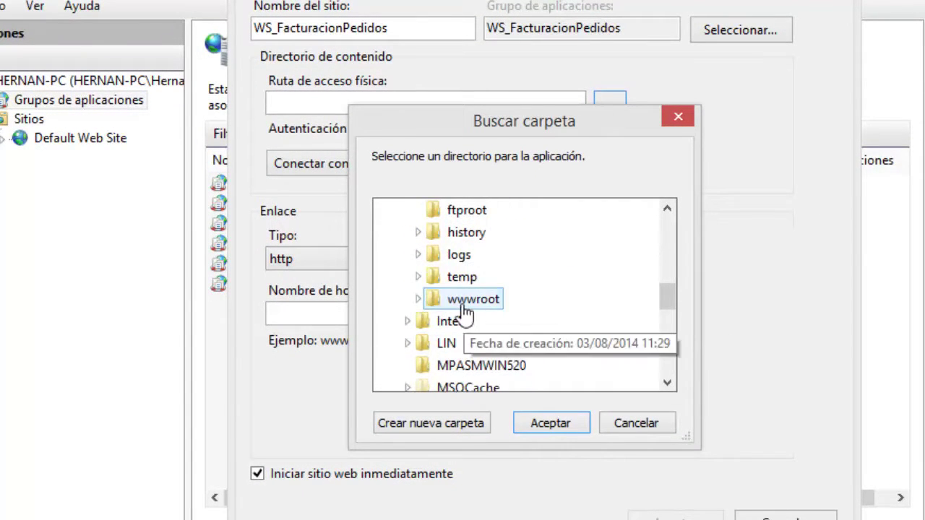
double_click(471, 299)
double_click(511, 347)
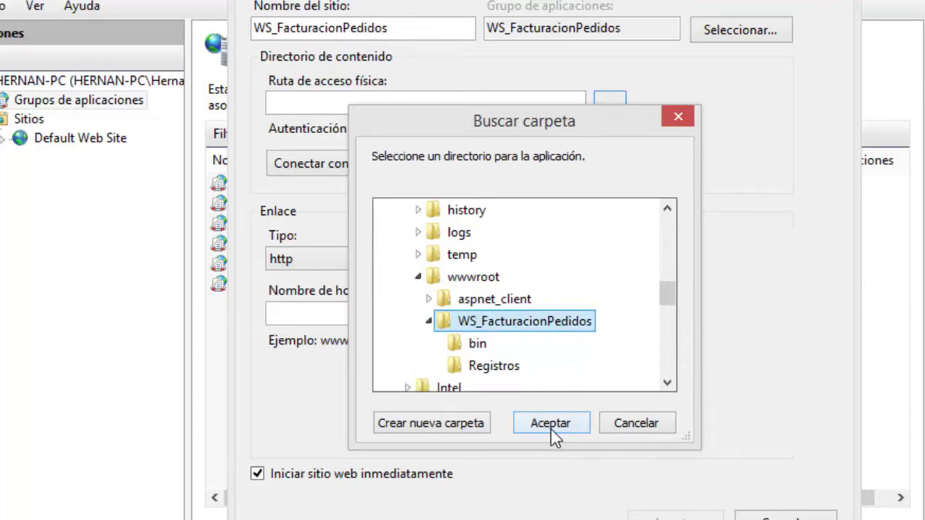
left_click(551, 427)
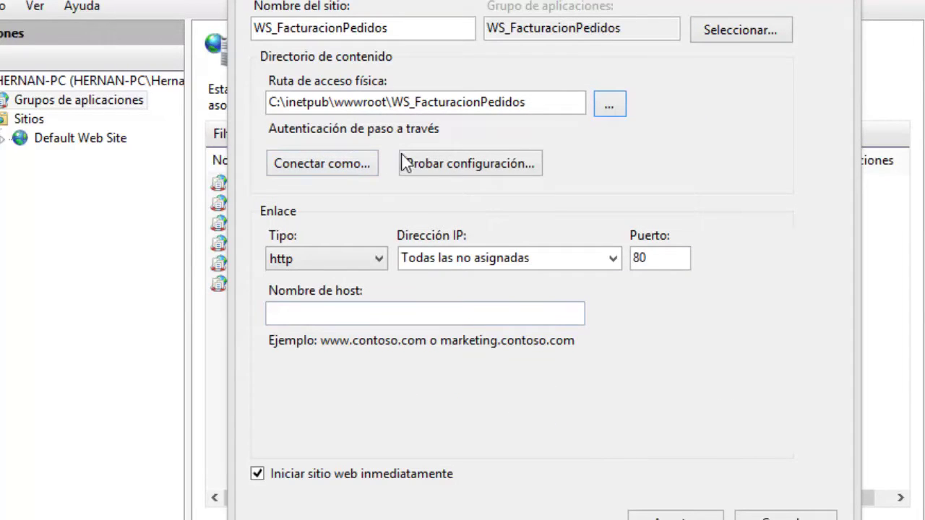
left_click(470, 166)
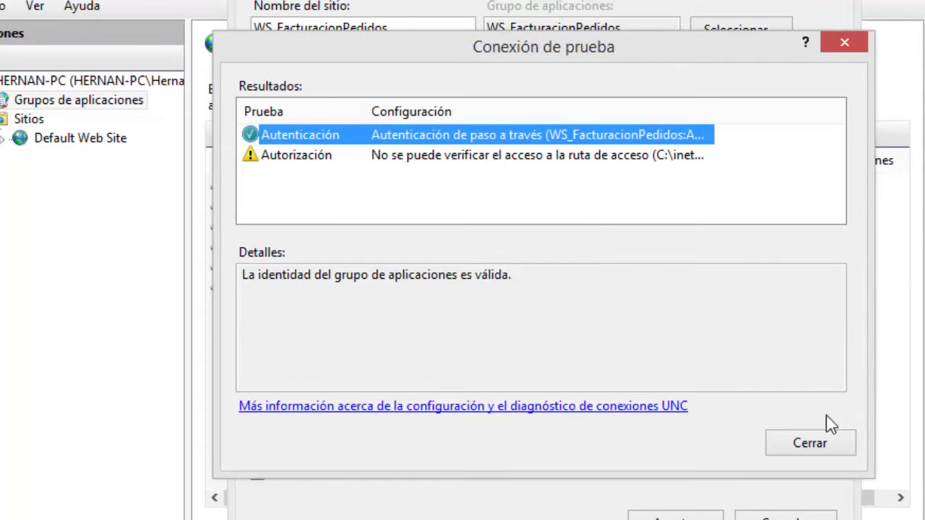
left_click(819, 443)
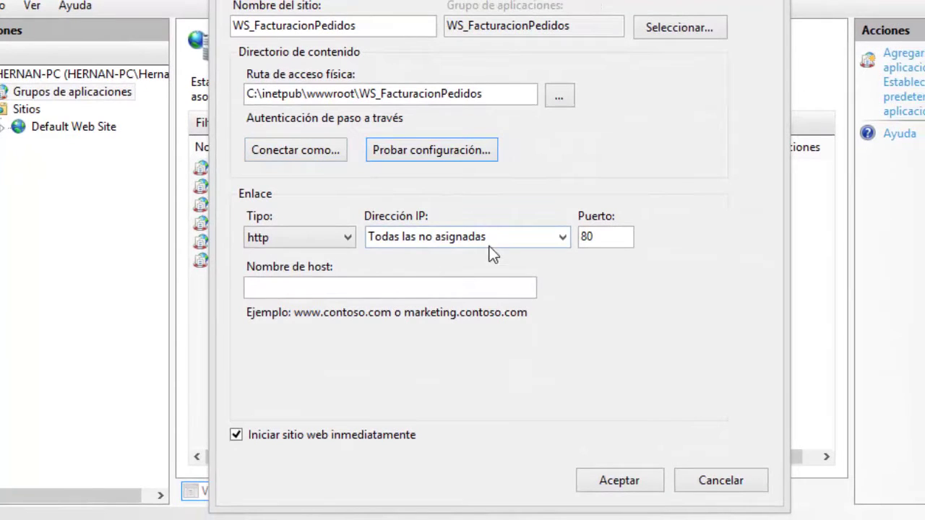
Bind the site to http on all unassigned IPs at port 9090 and create it.
left_click(345, 239)
left_click(345, 237)
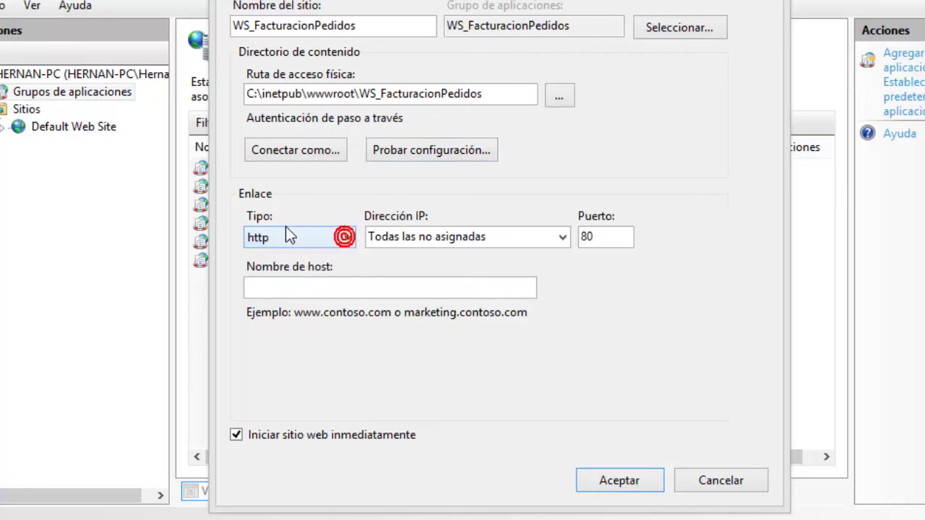
left_click(562, 237)
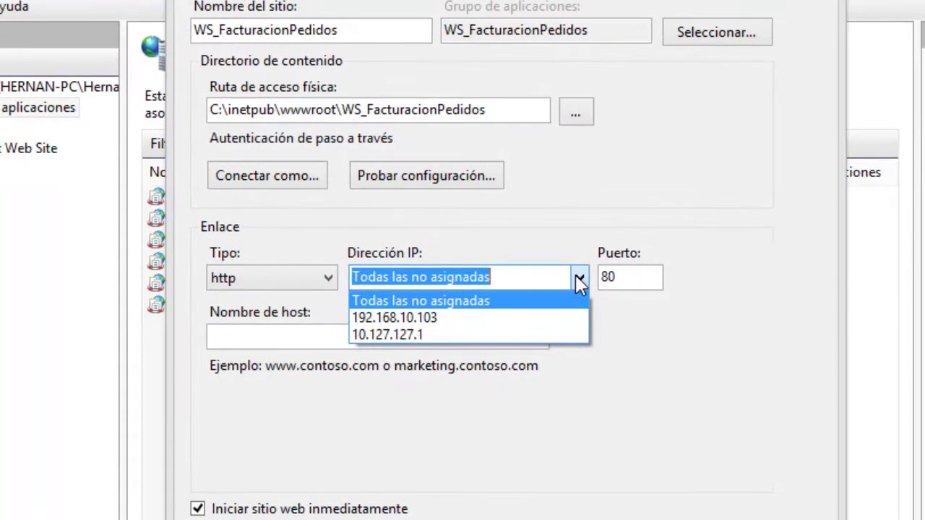
left_click(578, 280)
double_click(642, 281)
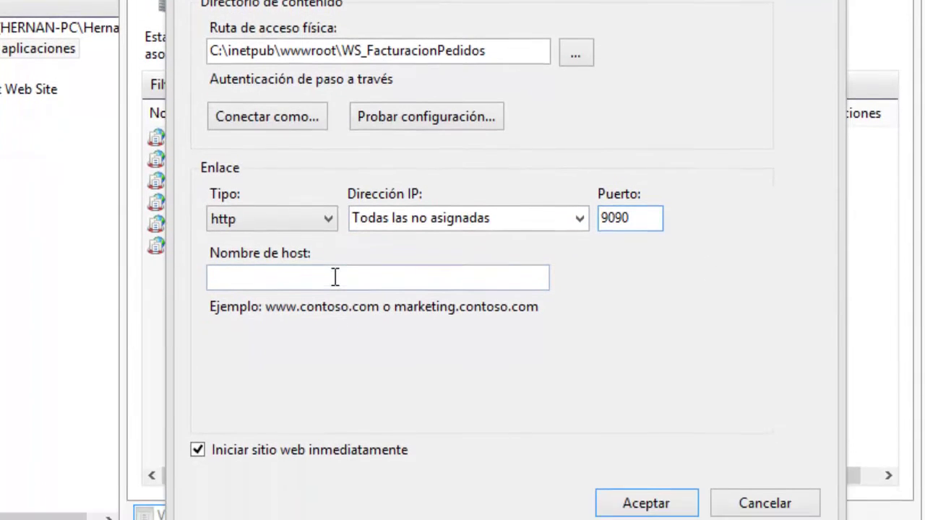
left_click(335, 247)
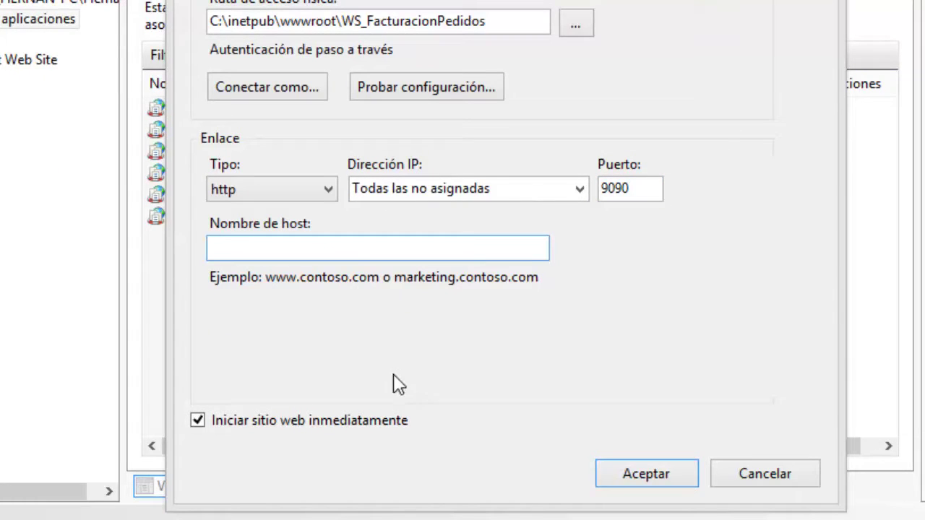
left_click(636, 473)
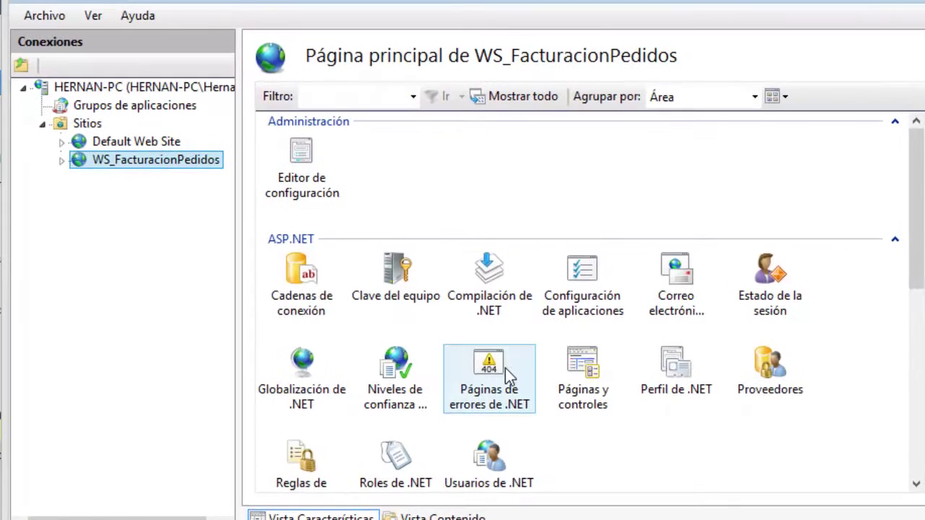
left_click(109, 104)
left_click(375, 305)
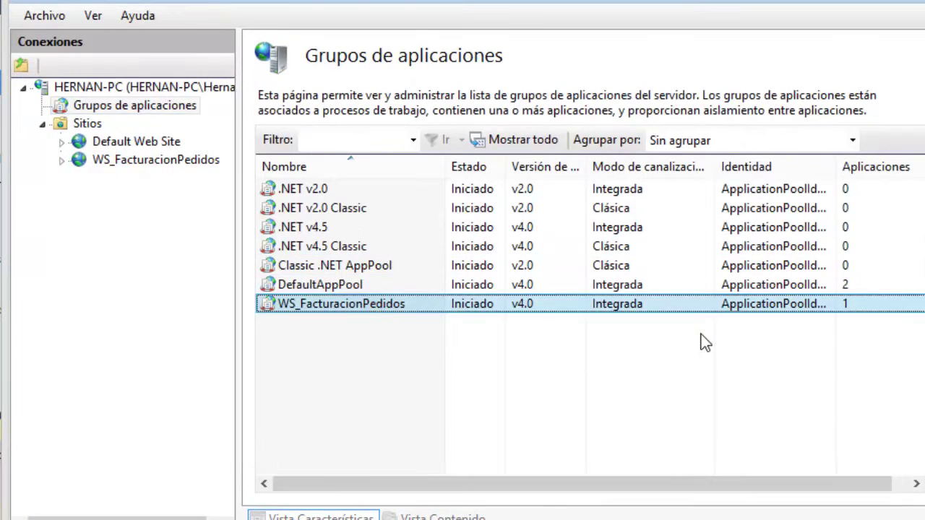
left_click_drag(588, 168, 591, 186)
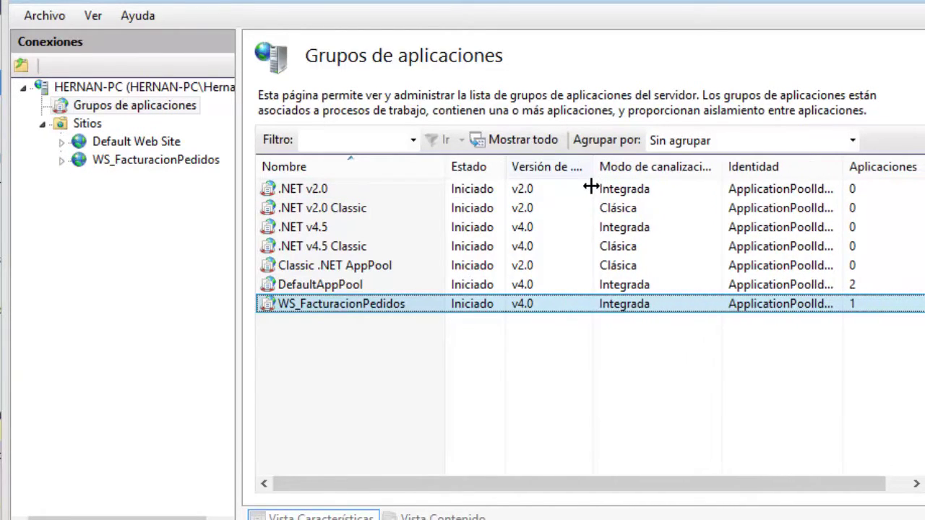
double_click(642, 304)
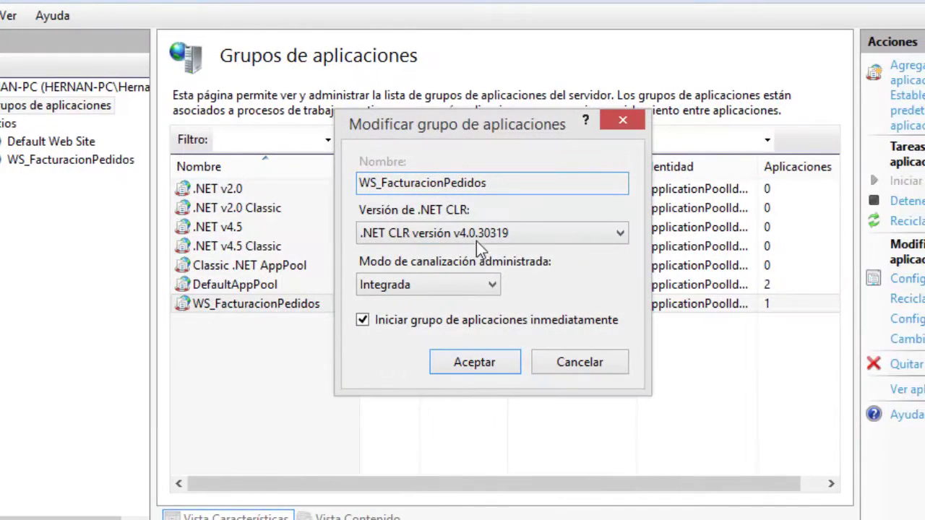
left_click(485, 238)
left_click(482, 231)
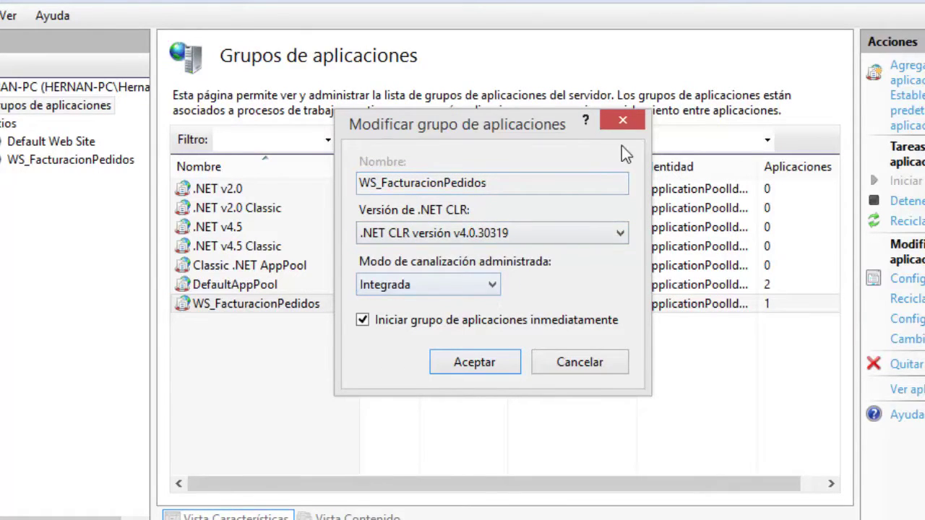
left_click(623, 121)
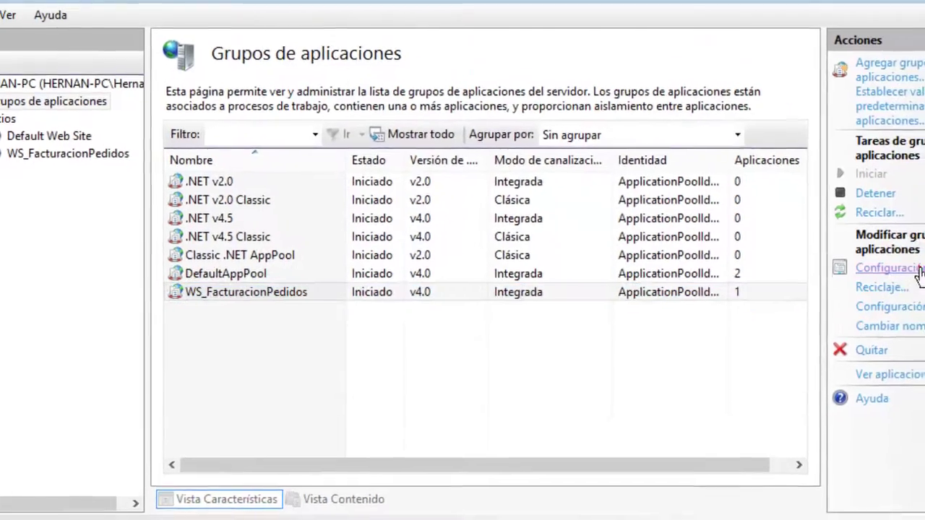
left_click(906, 279)
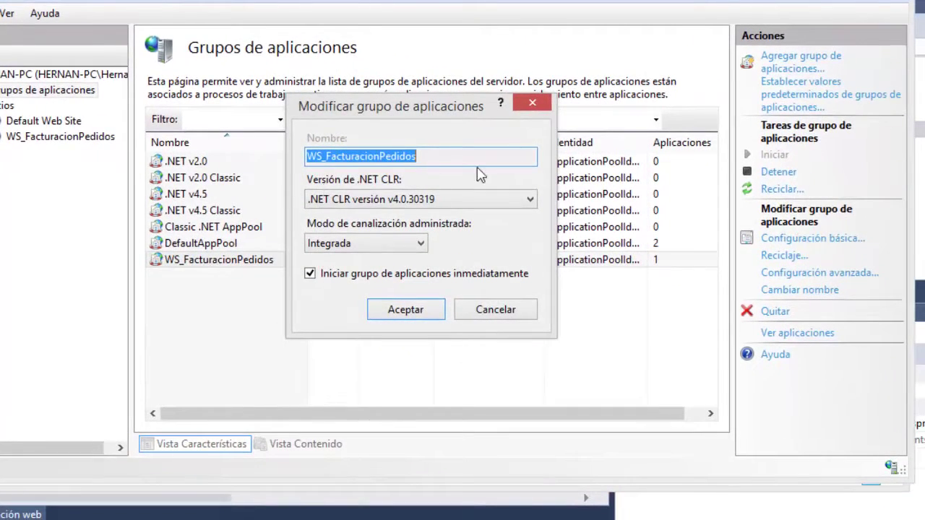
left_click(541, 110)
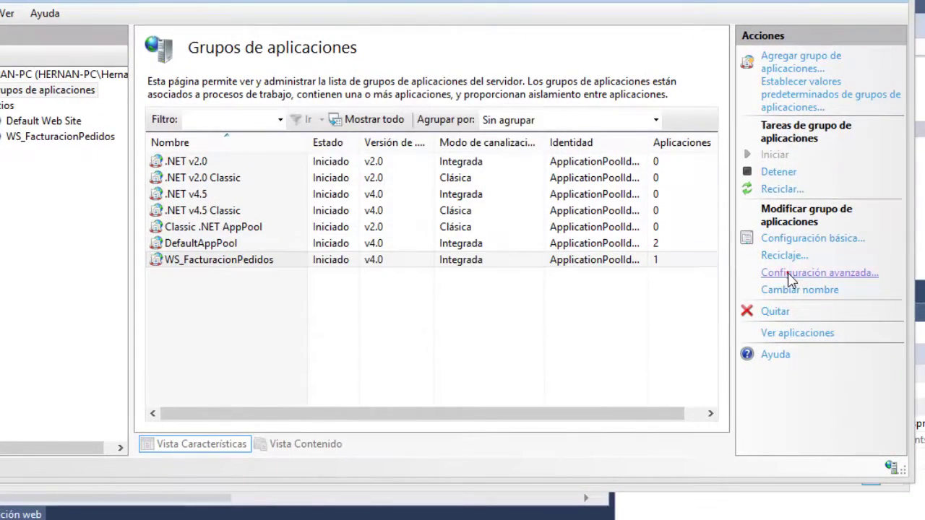
left_click(789, 274)
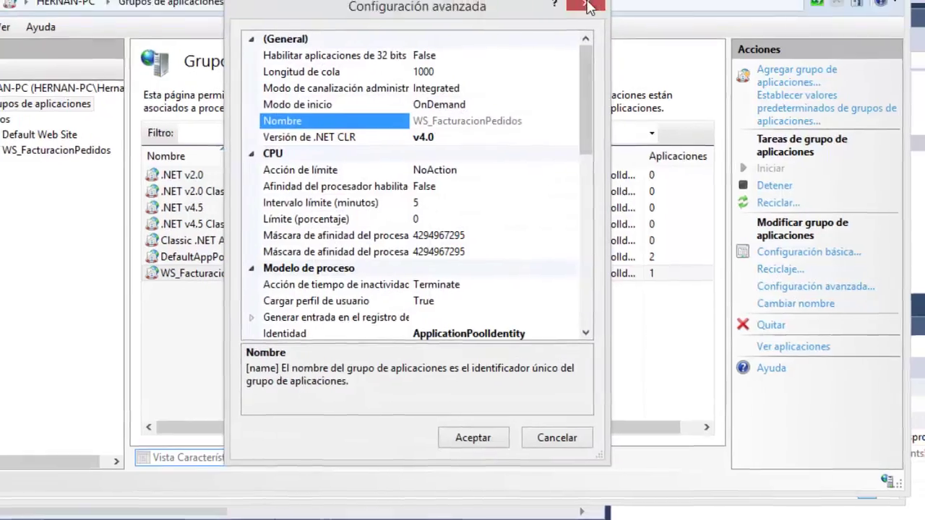
left_click(598, 1)
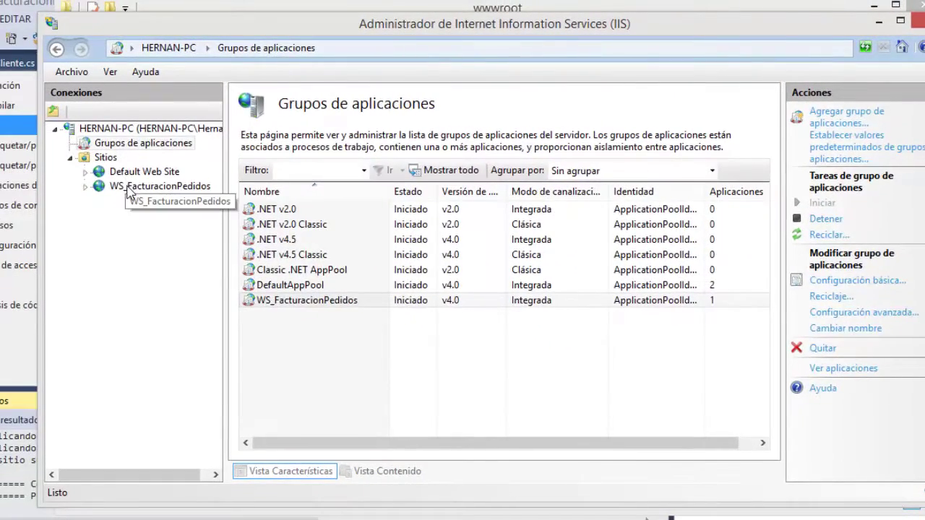
Open the WS_FacturacionPedidos site's Autenticación settings and adjust the list columns.
left_click(130, 190)
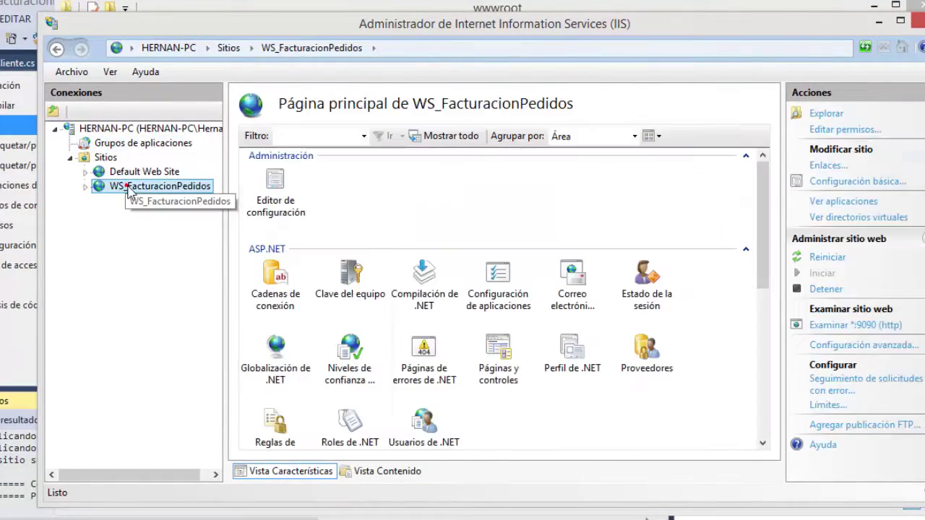
left_click_drag(764, 271, 760, 368)
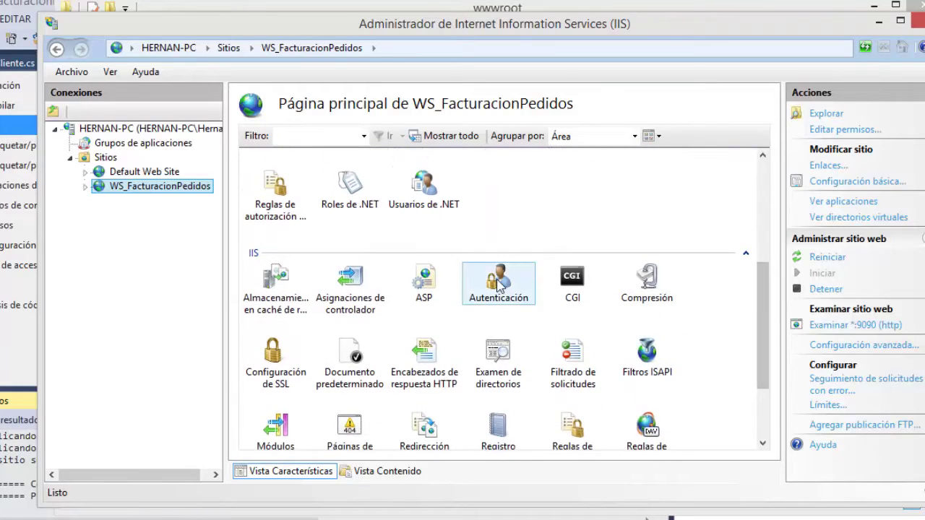
double_click(506, 289)
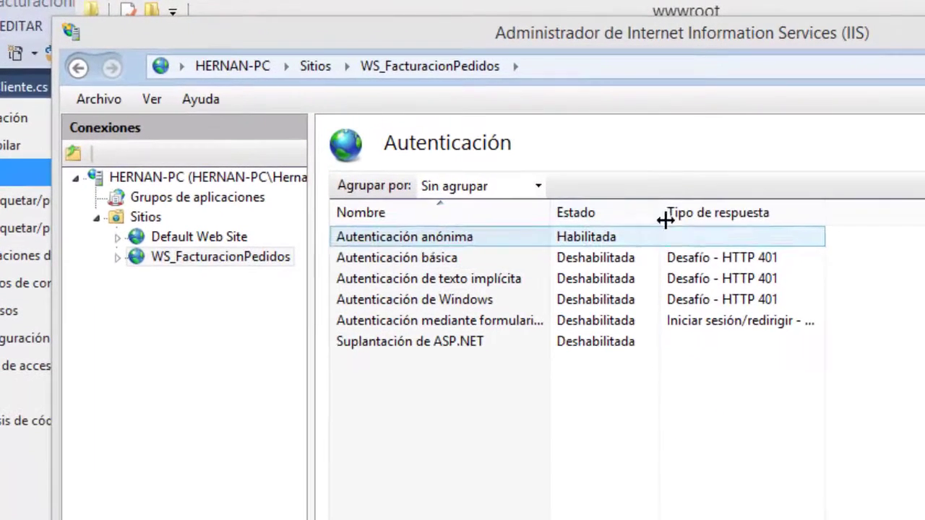
left_click_drag(569, 185, 623, 202)
left_click_drag(722, 233, 668, 232)
left_click_drag(821, 209, 919, 222)
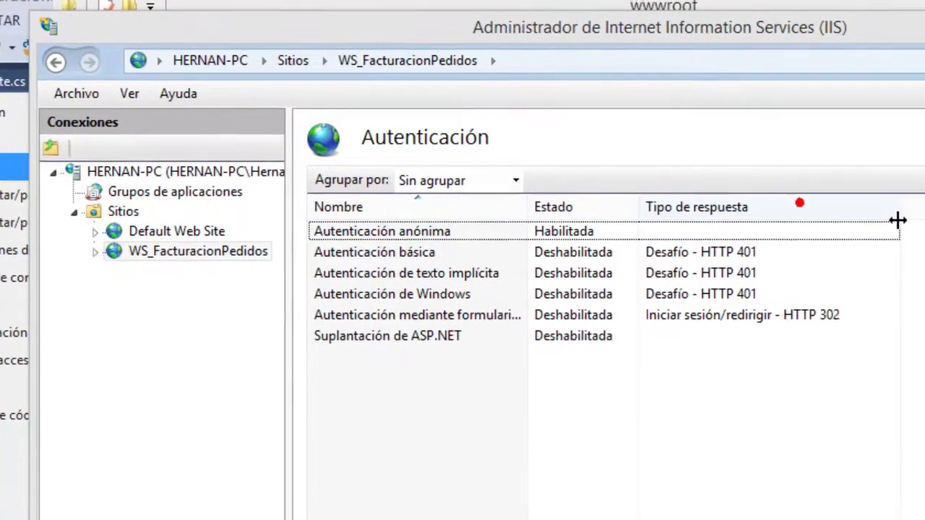
Disable anonymous authentication, enable basic authentication, then bring the Notepad++ notes over IIS Manager.
left_click(535, 228)
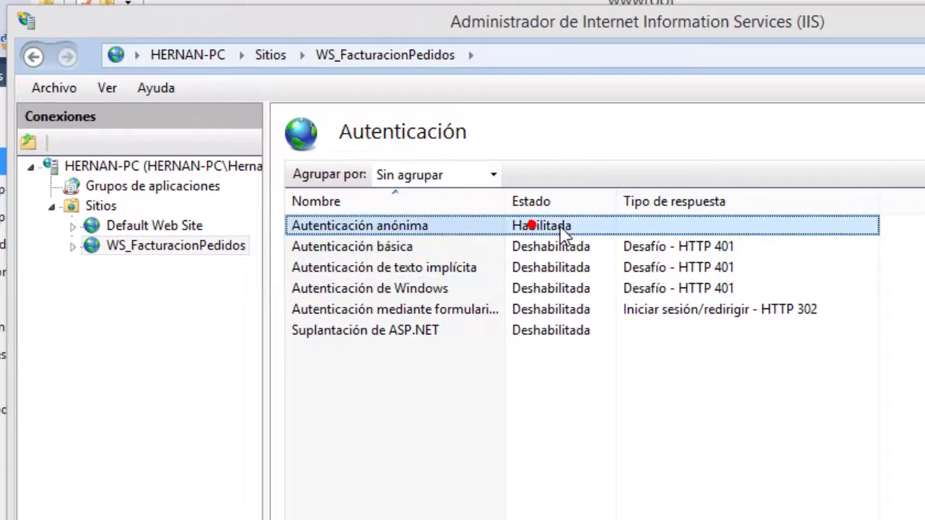
right_click(564, 230)
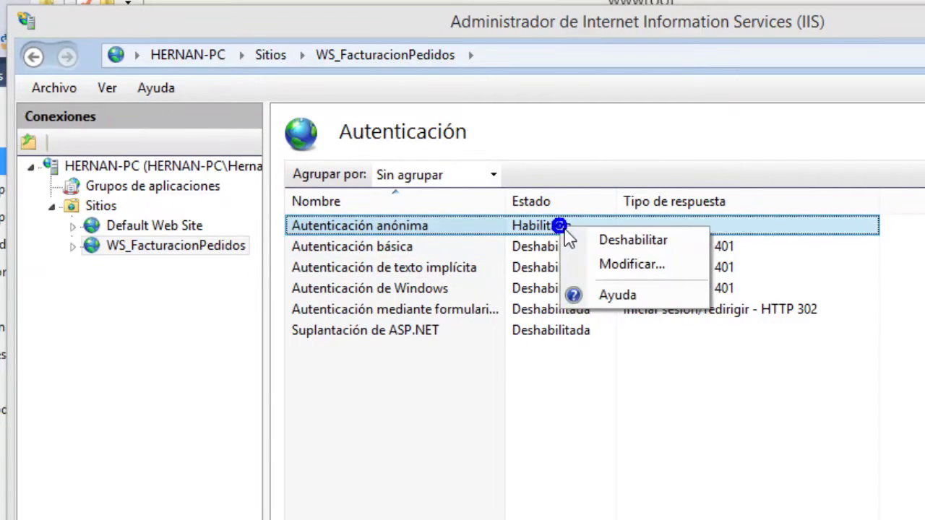
left_click(599, 243)
right_click(540, 247)
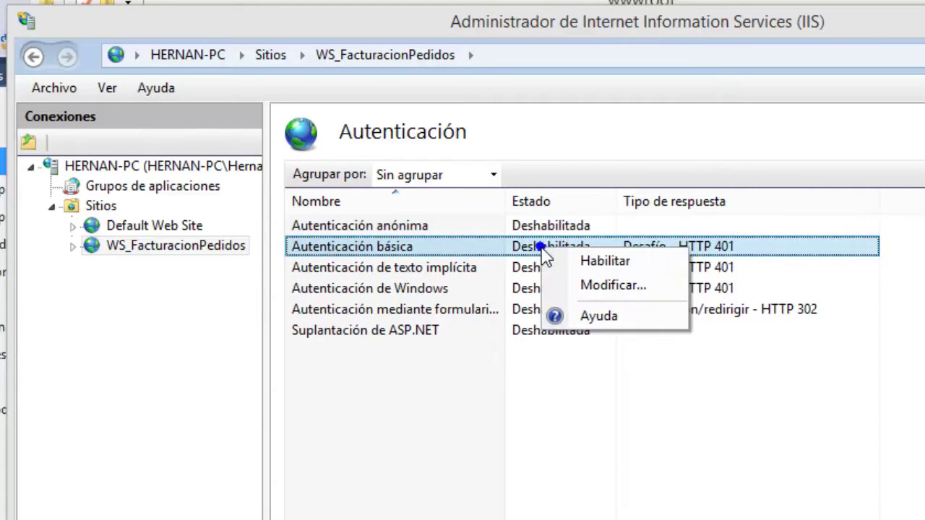
left_click(583, 261)
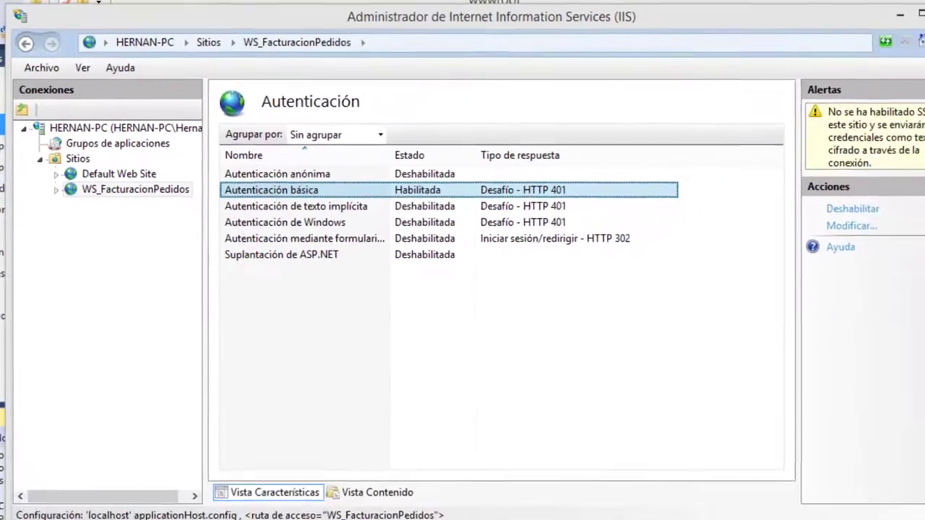
key("alt+Tab")
left_click_drag(501, 43, 466, 237)
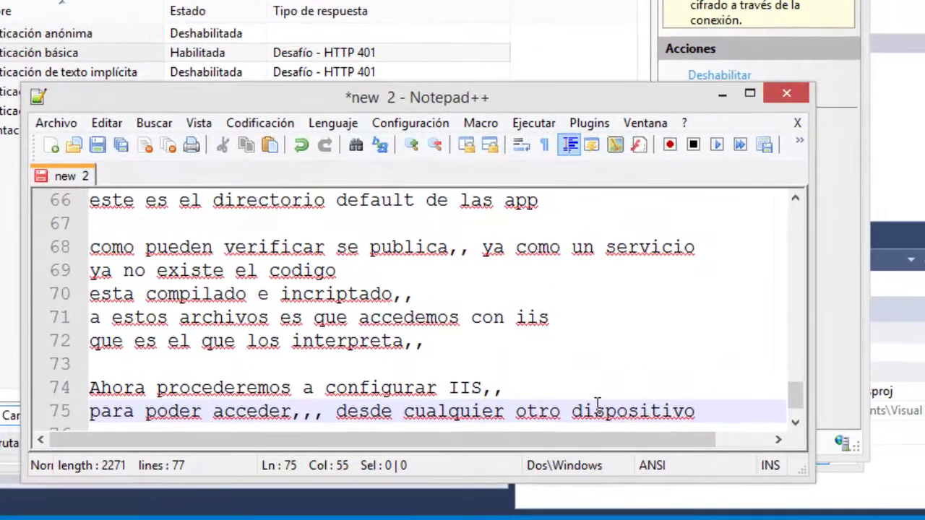
Start new note lines and check Web.config for the Windows authentication mode.
key("Return")
key("Return")
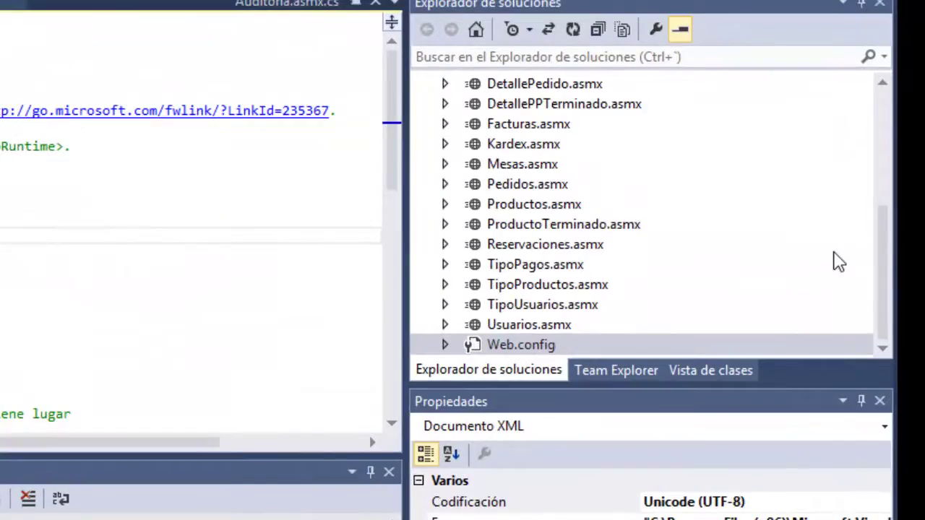
left_click_drag(888, 258, 887, 285)
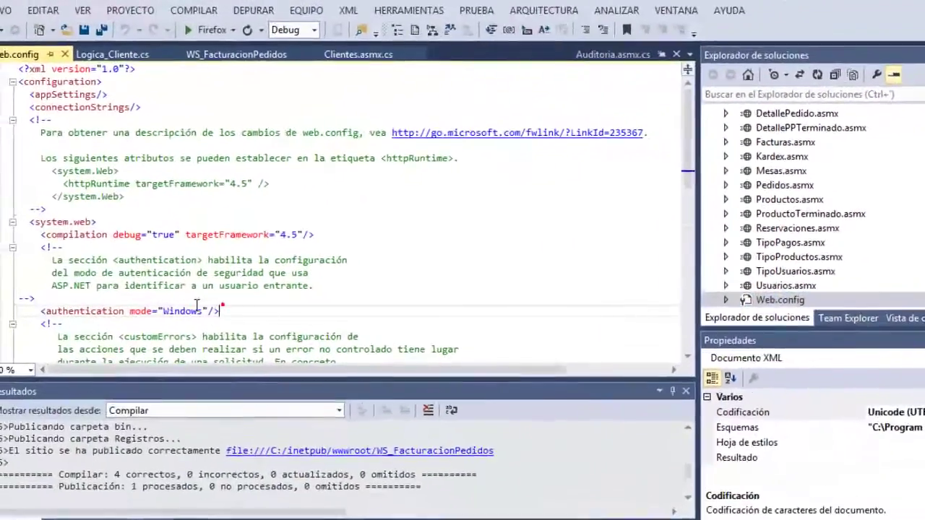
left_click(181, 299)
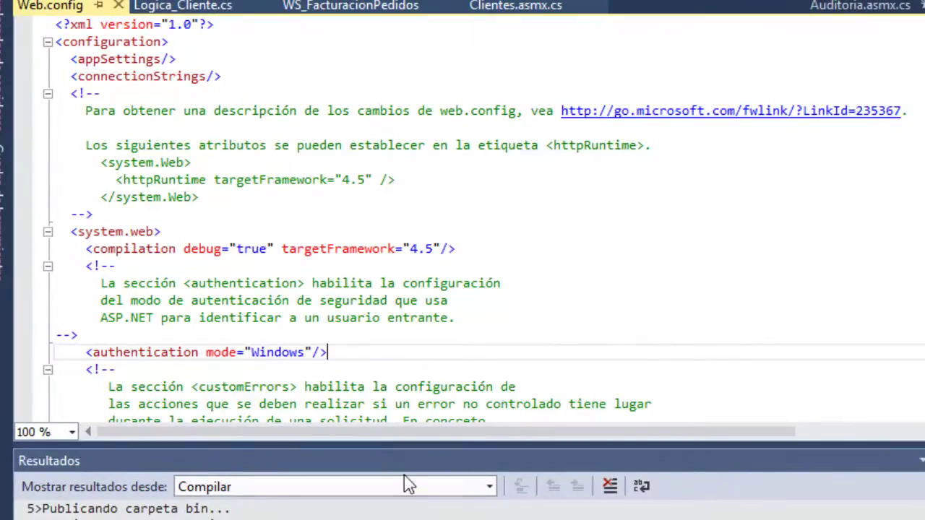
key("alt+Tab")
Note that Windows authentication mode requires the PC's user and password, then hide Notepad++.
key("Return")
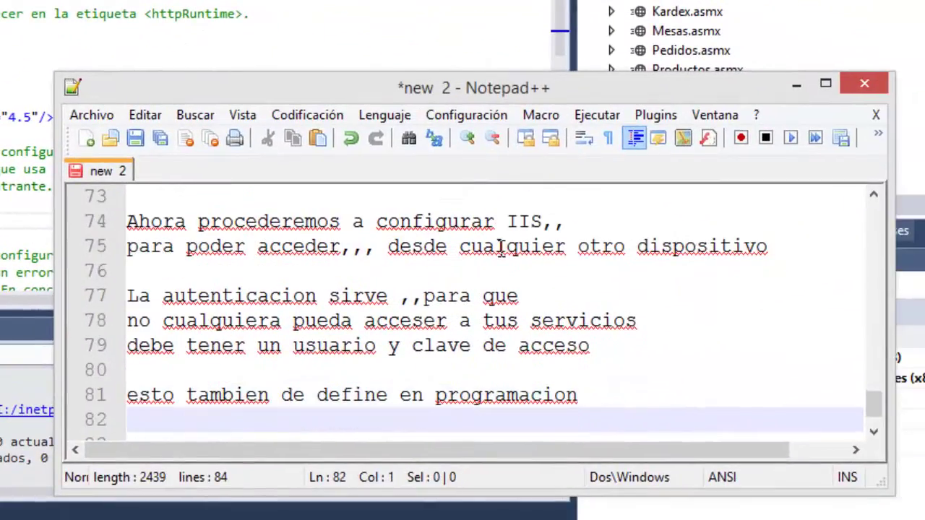
type("tiene el")
type("modo de autenticacion windows")
key("Return")
type("osea debes saber el user y pass")
key("Return")
type("del pc para poder consumir el webservices")
key("Return")
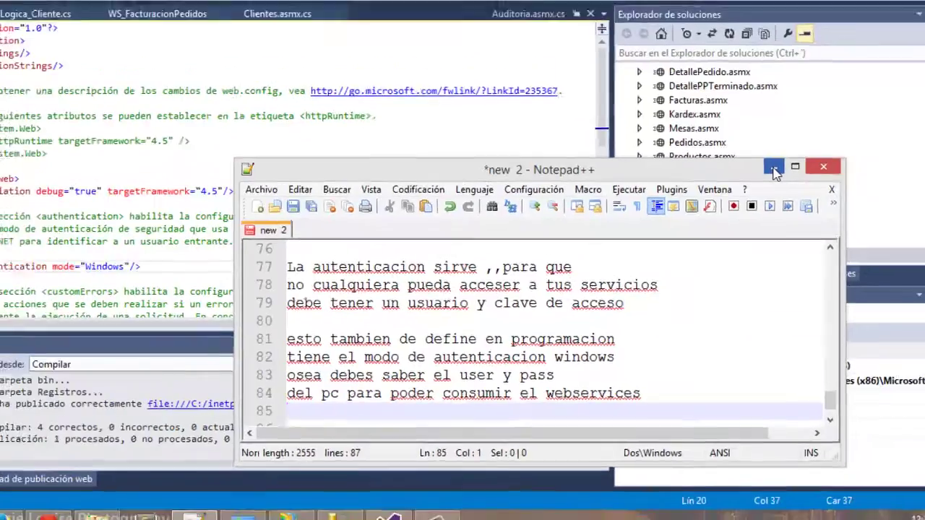
left_click(796, 84)
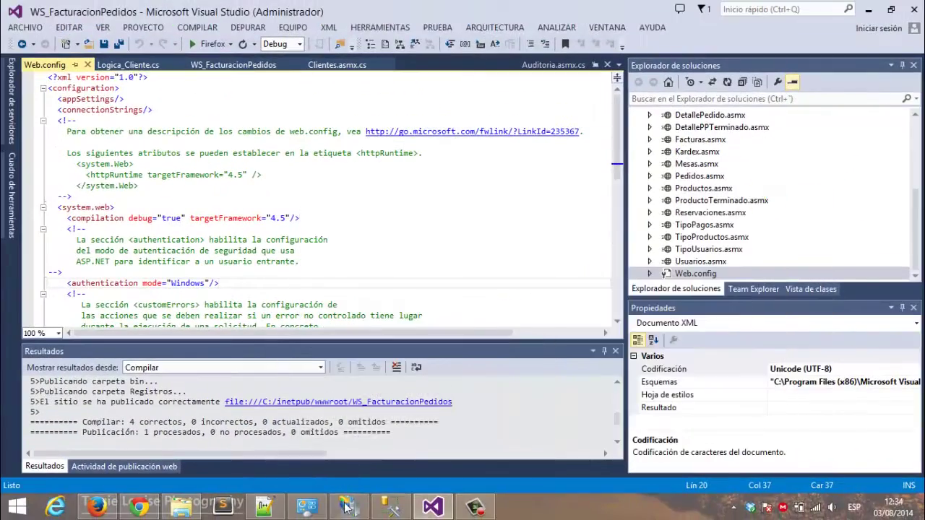
key("alt+Tab")
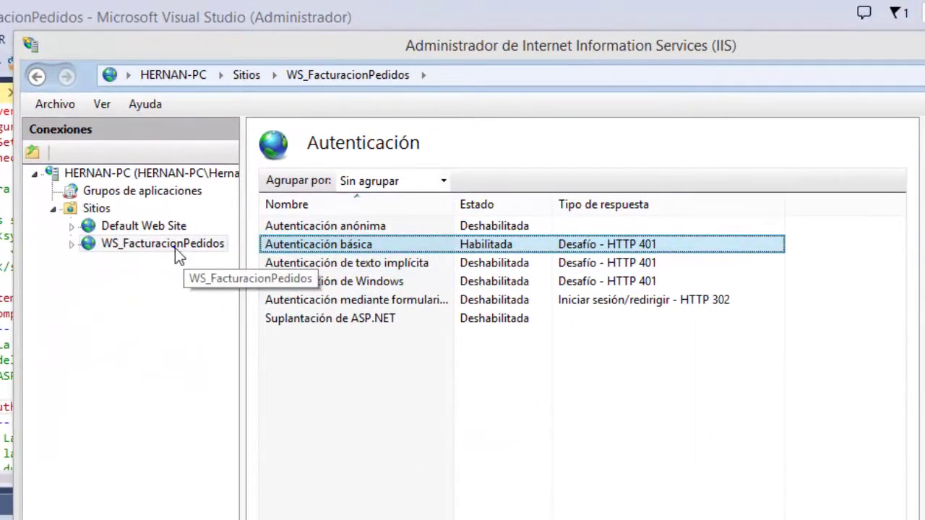
Refresh the WS_FacturacionPedidos site, return to its home page, and list its content files.
right_click(174, 247)
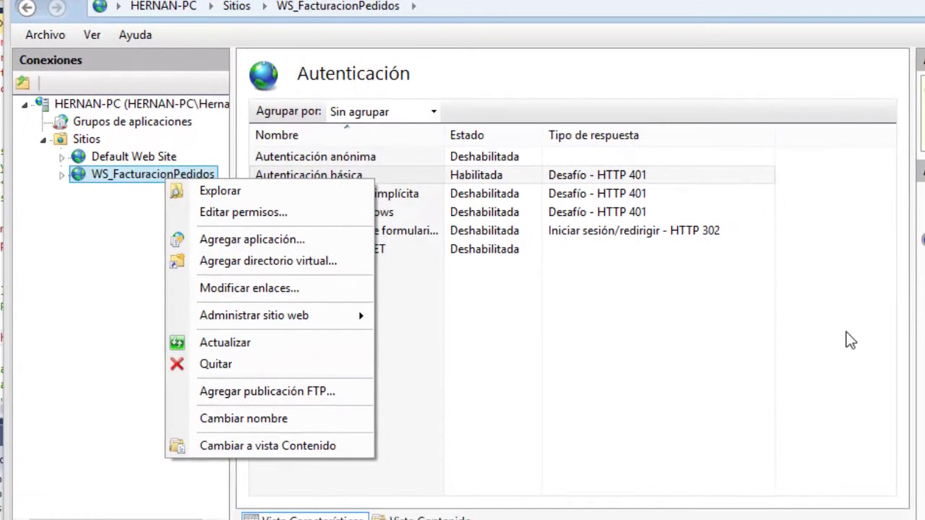
left_click(829, 349)
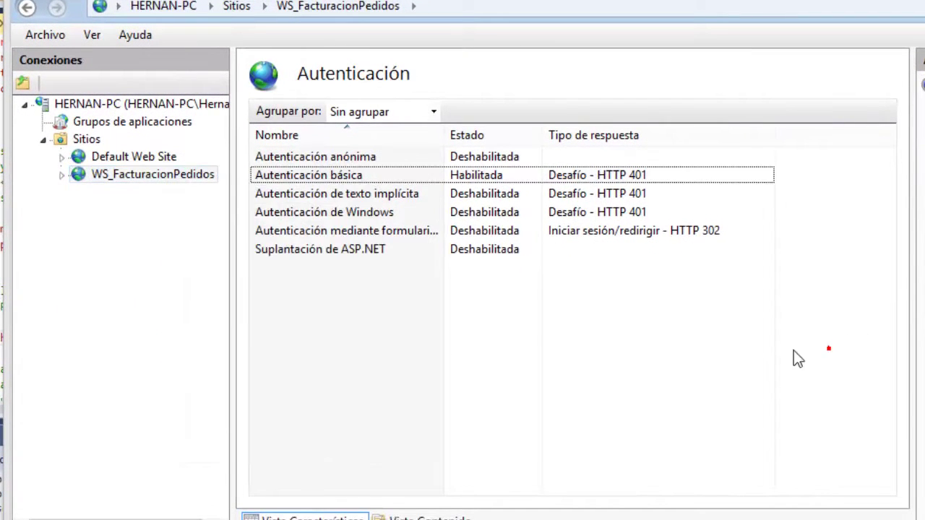
left_click(141, 178)
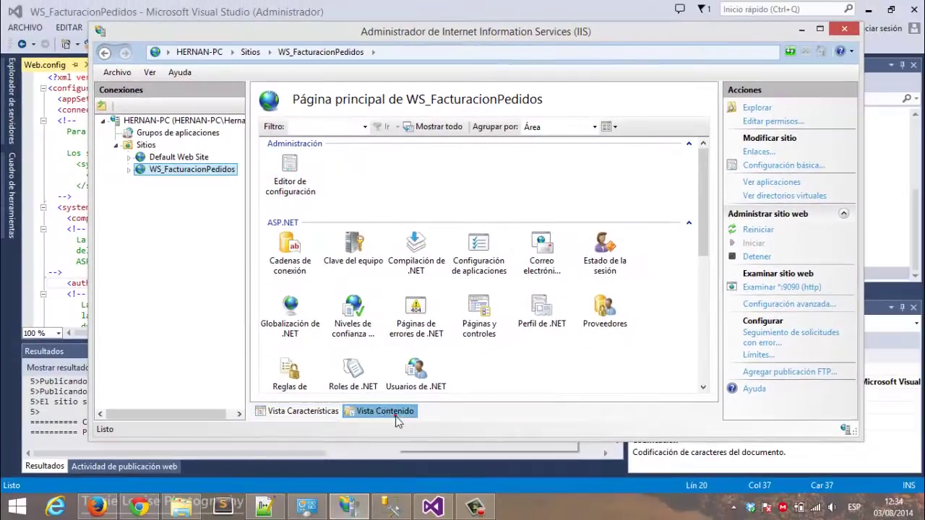
left_click(433, 518)
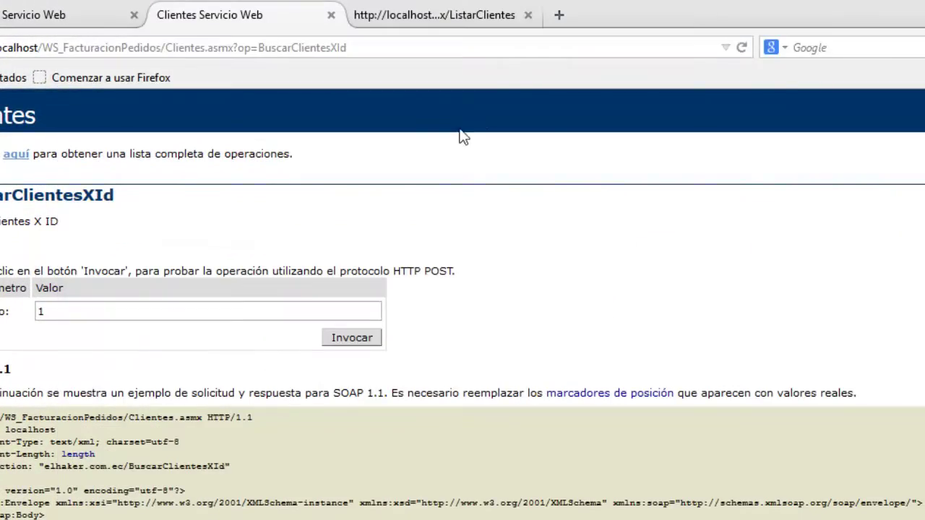
Open a new Firefox tab and load localhost:9090.
left_click(558, 14)
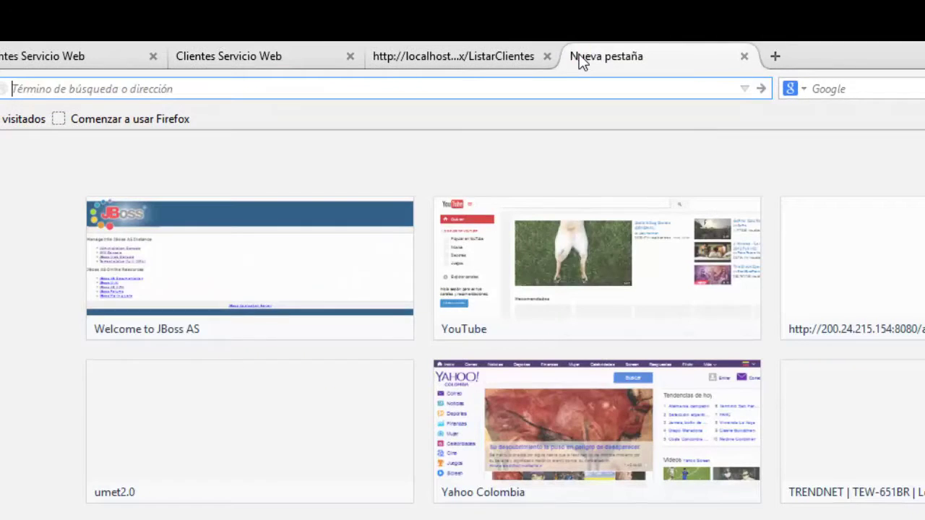
type("loca")
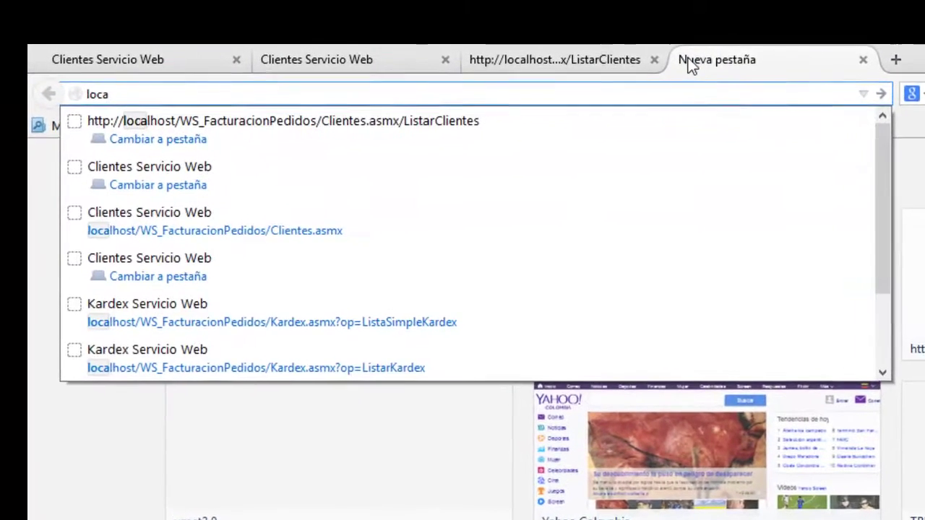
type("lhos")
type("t:9090")
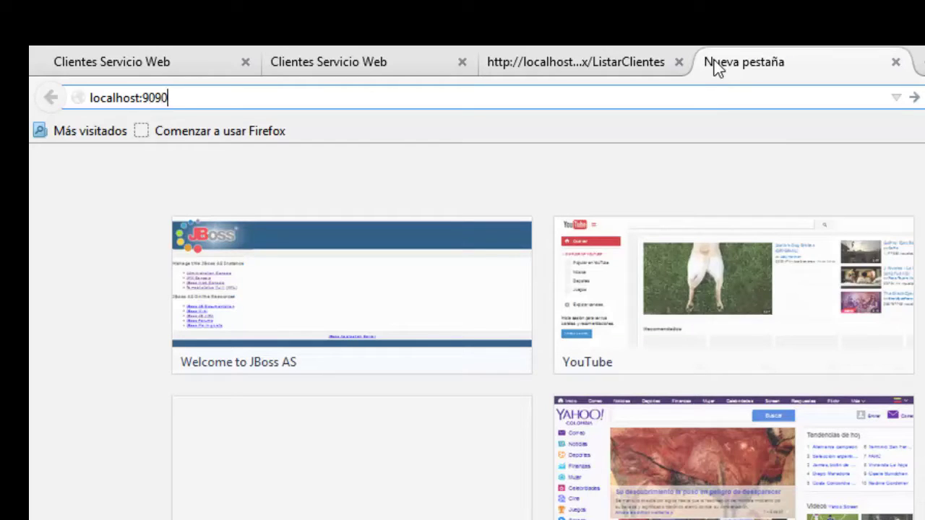
key("Return")
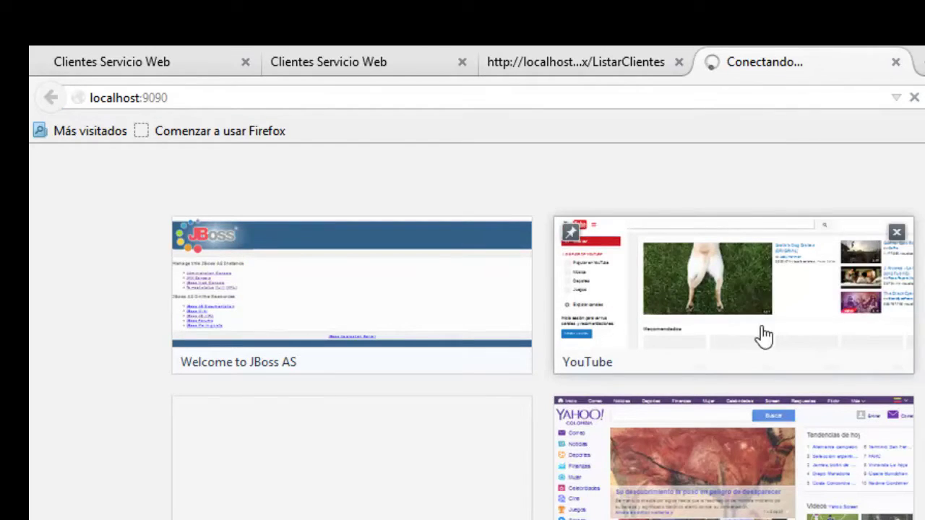
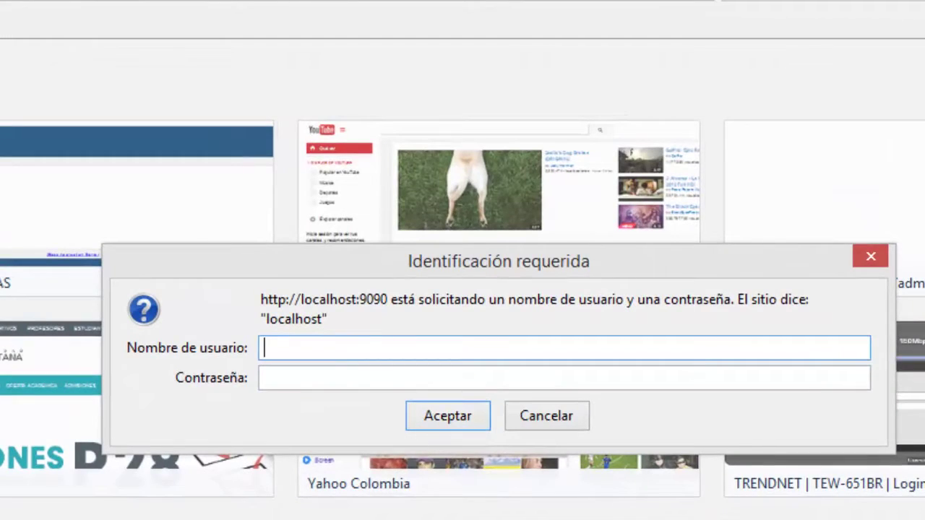
In Notepad++, add a note below line 84 that web-service authentication needs a user and password.
key("alt+Tab")
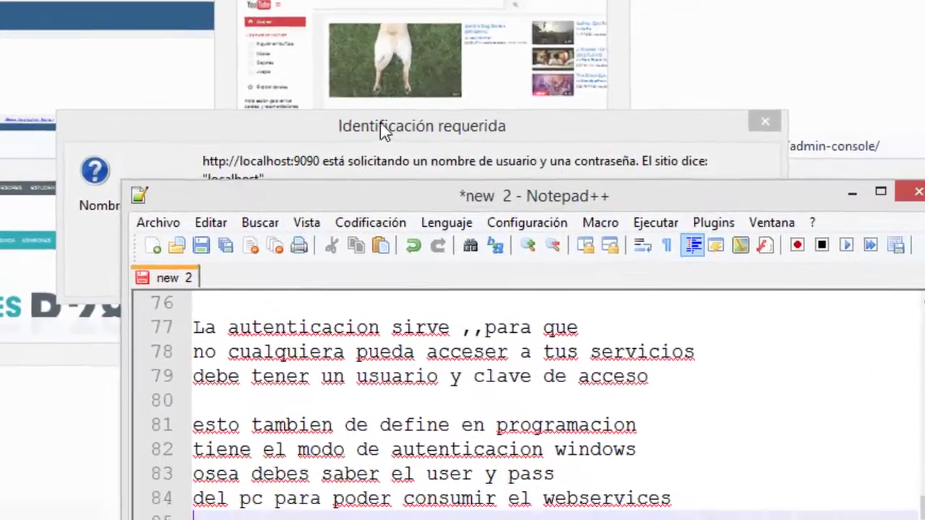
left_click(383, 130)
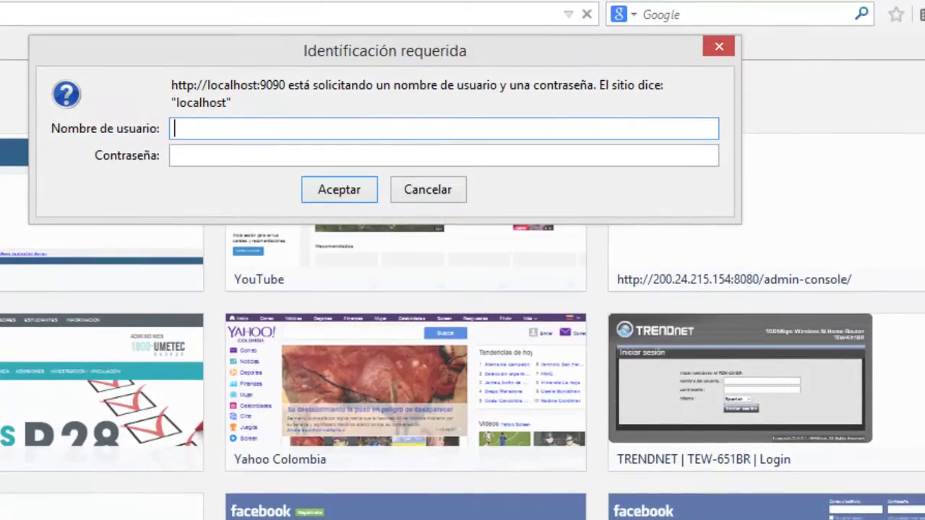
key("alt+Tab")
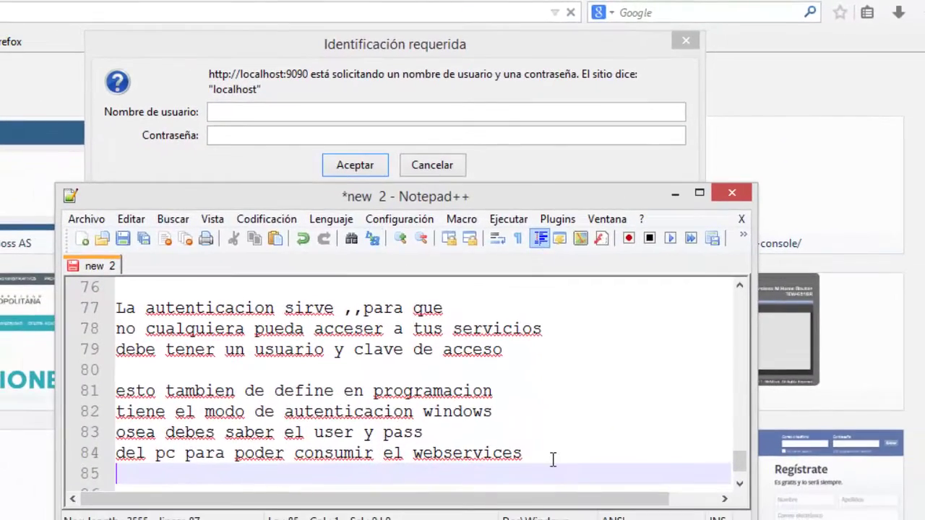
left_click(552, 456)
type("ç")
key("Return")
key("Return")
key("Return")
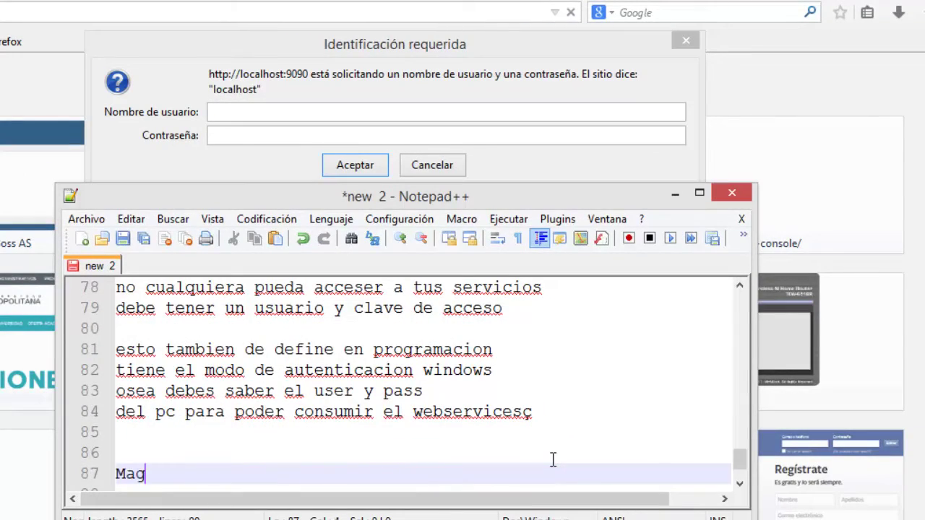
type("Mag")
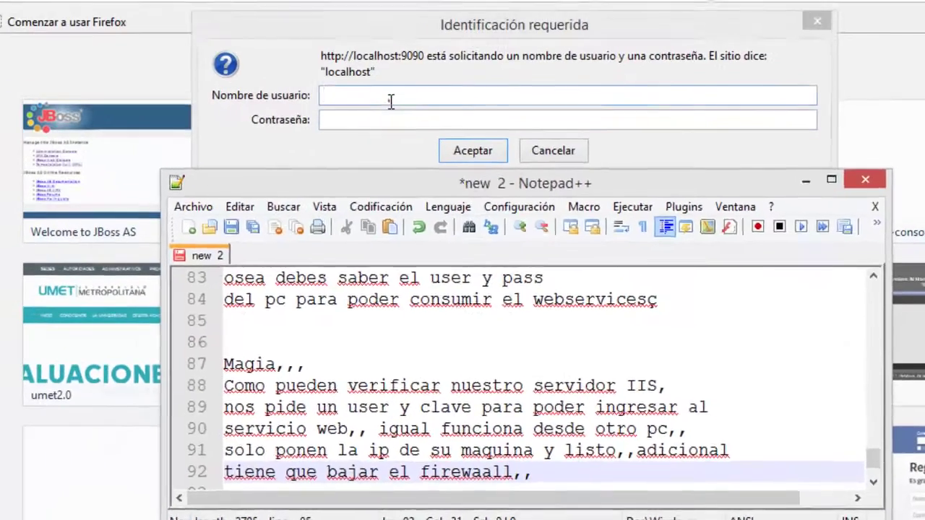
left_click(275, 112)
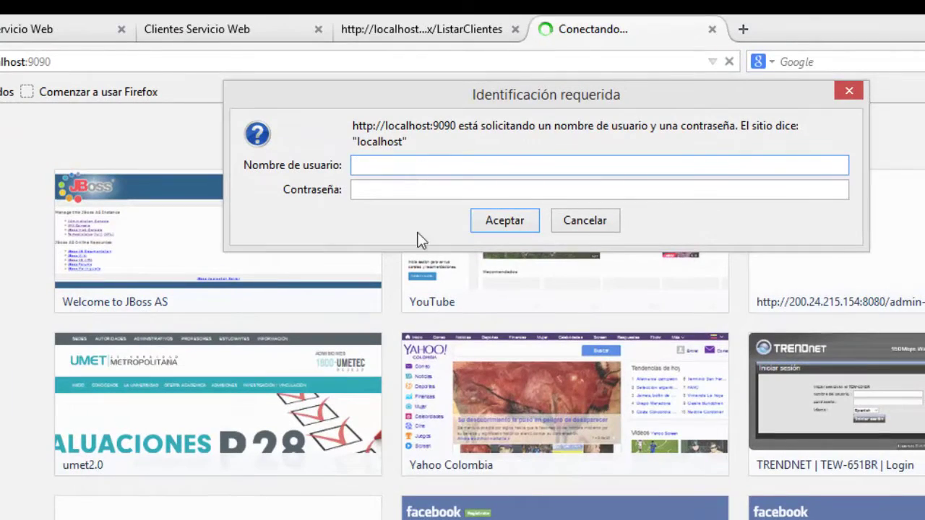
key("super")
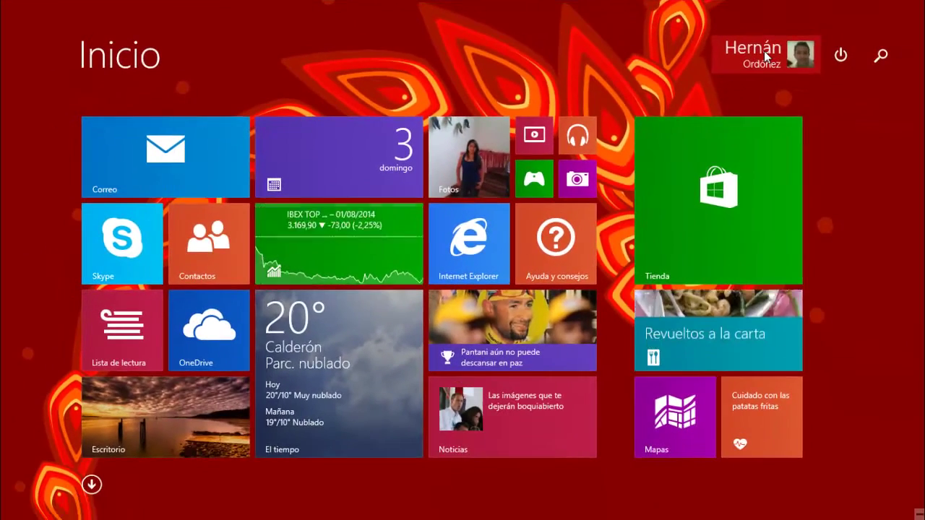
Search 'cuentas de' from the Start screen and open the user accounts settings.
left_click(765, 51)
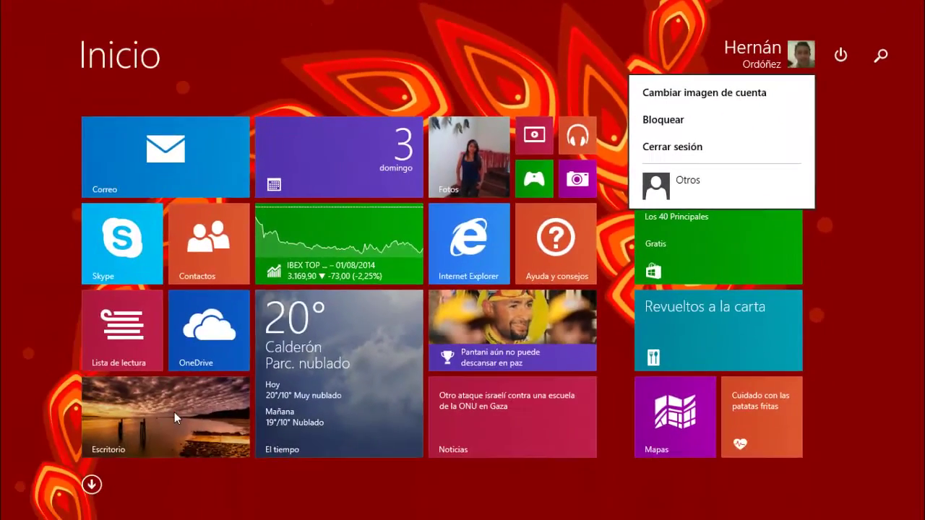
left_click(0, 519)
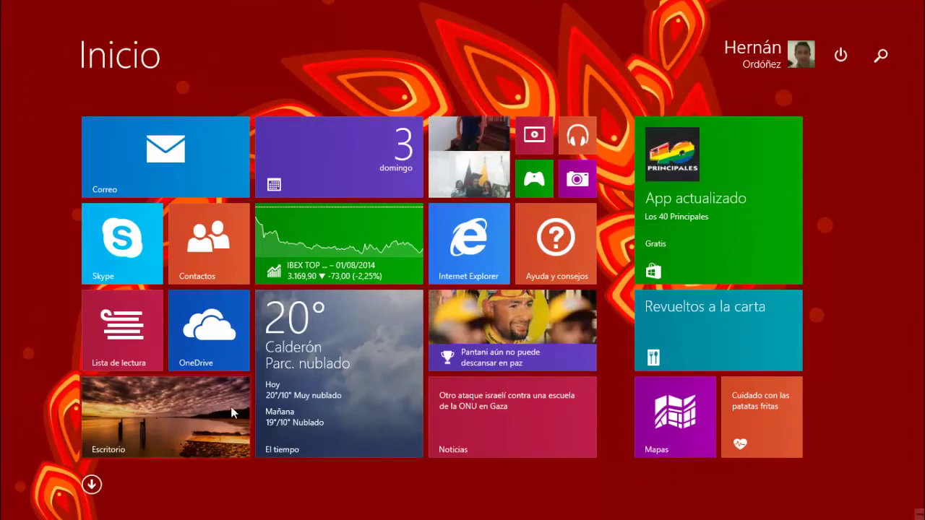
left_click(152, 381)
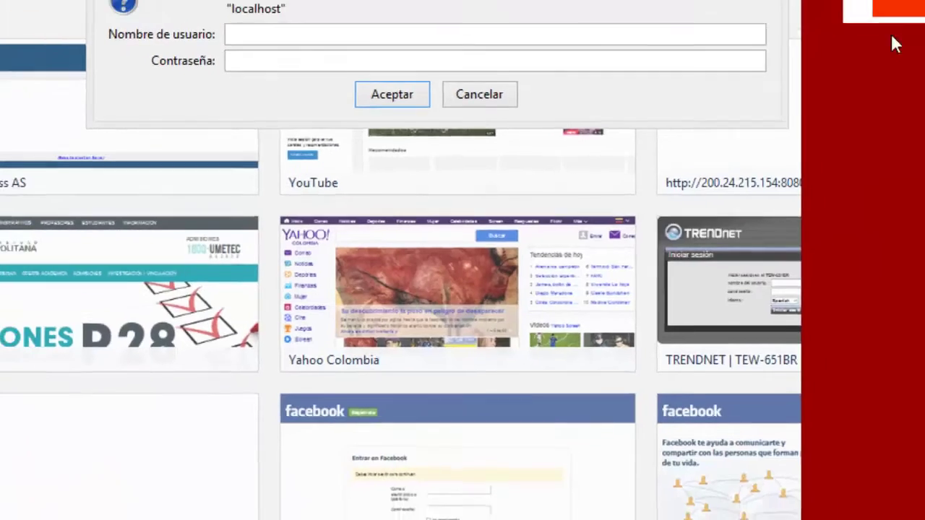
type("cuen")
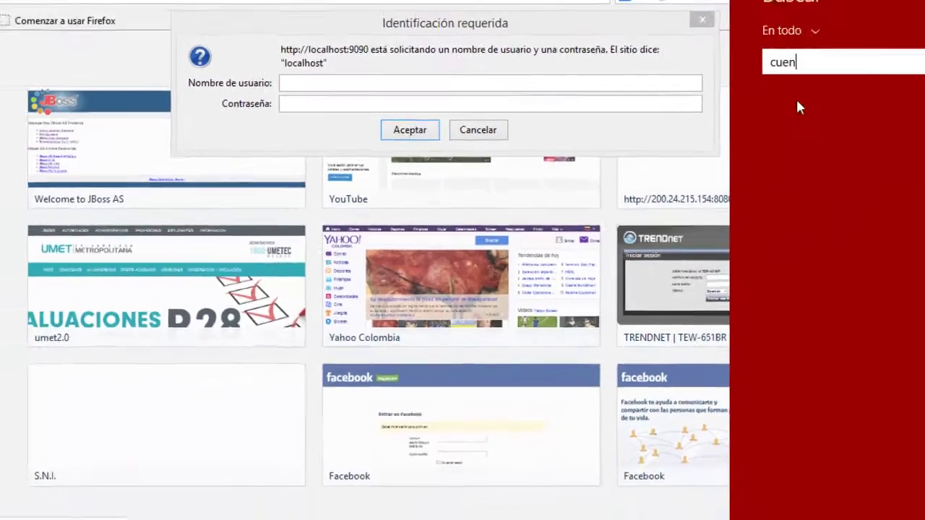
type("tas")
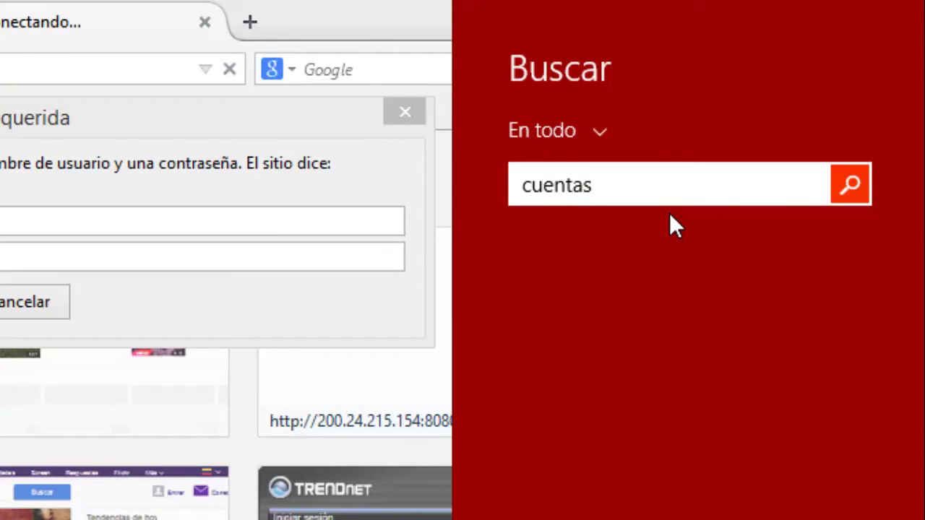
type(" de")
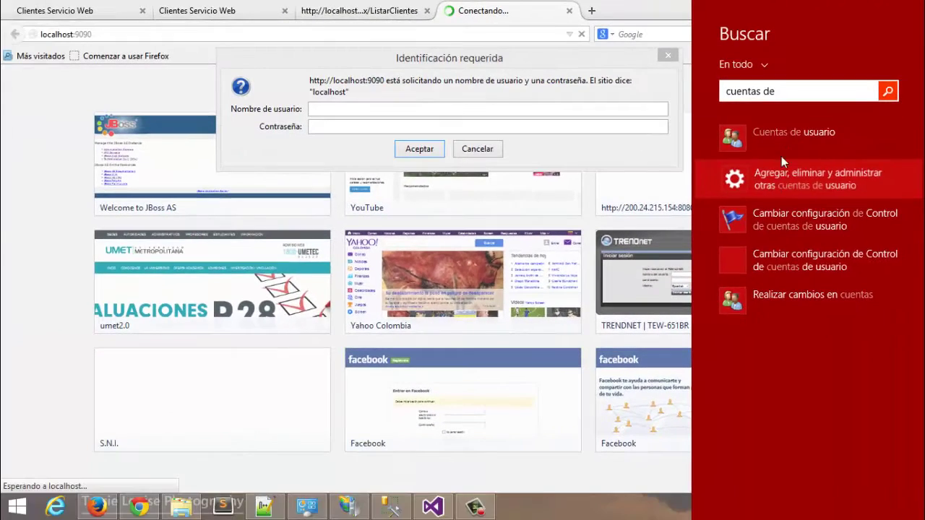
left_click(770, 135)
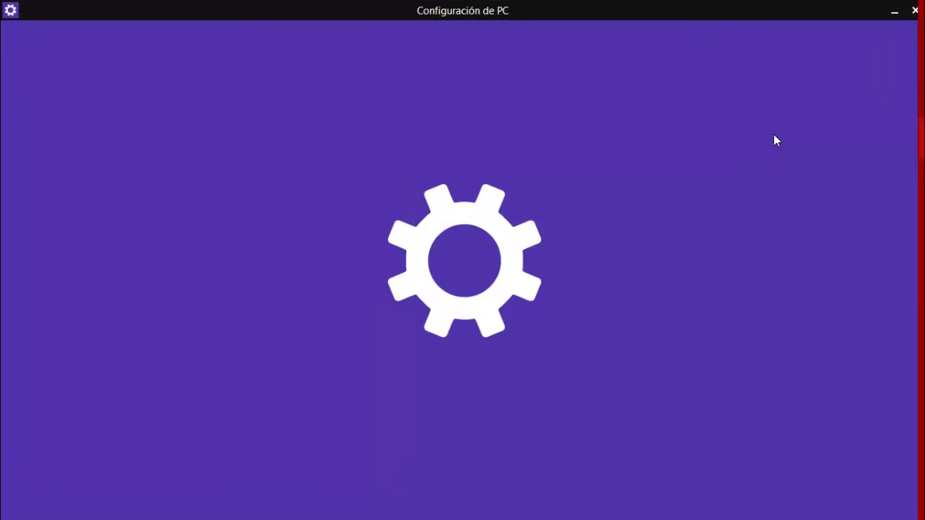
left_click(914, 11)
Search Windows for 'cuentas' to list the Cuentas de usuario results.
mouse_move(923, 506)
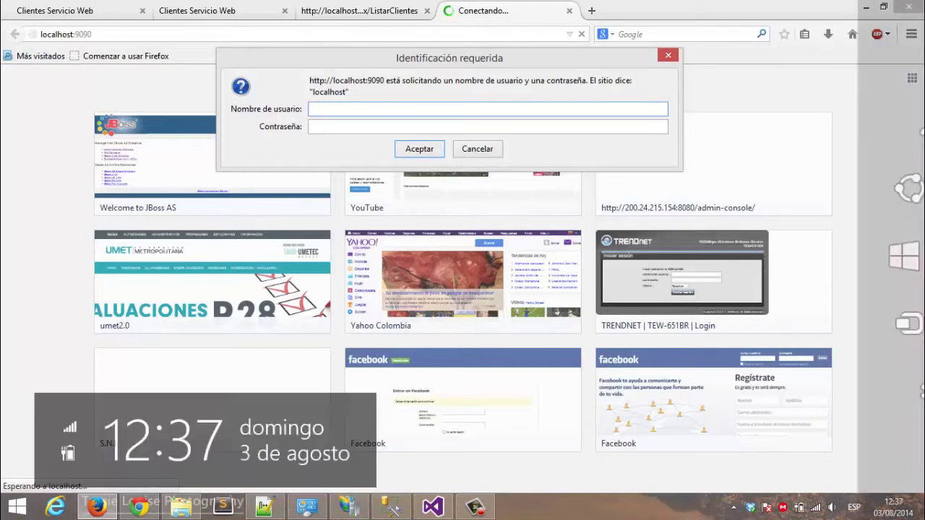
left_click(888, 134)
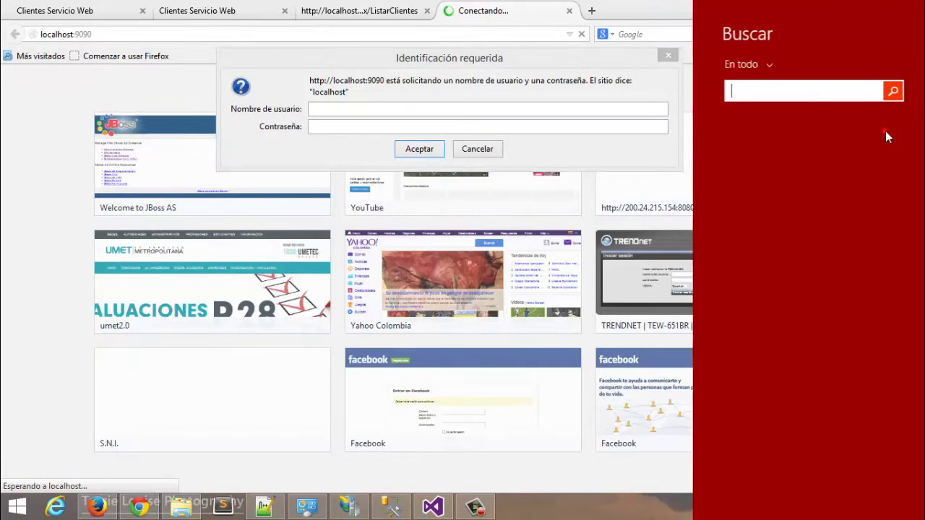
type("cuentas")
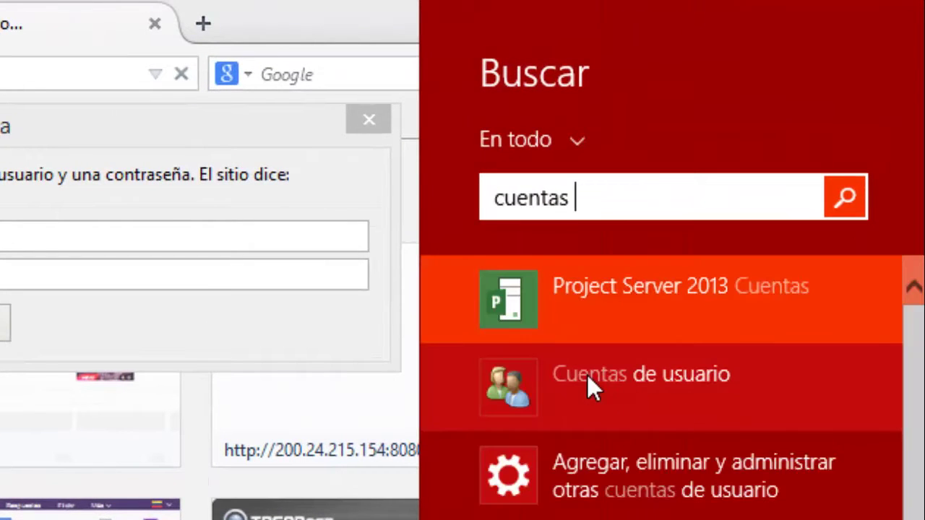
Enter the Windows account e-mail and password in the localhost:9090 login prompt and accept.
left_click(585, 382)
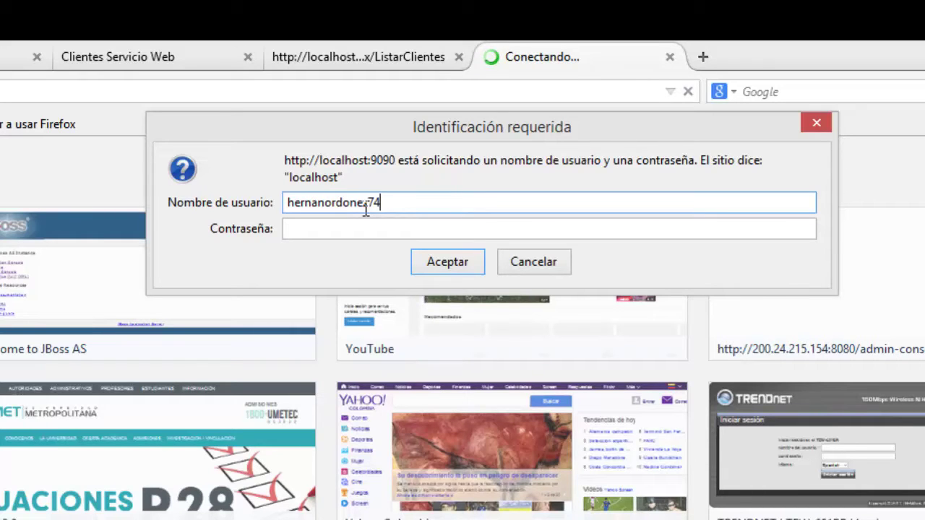
type("hotmail.com")
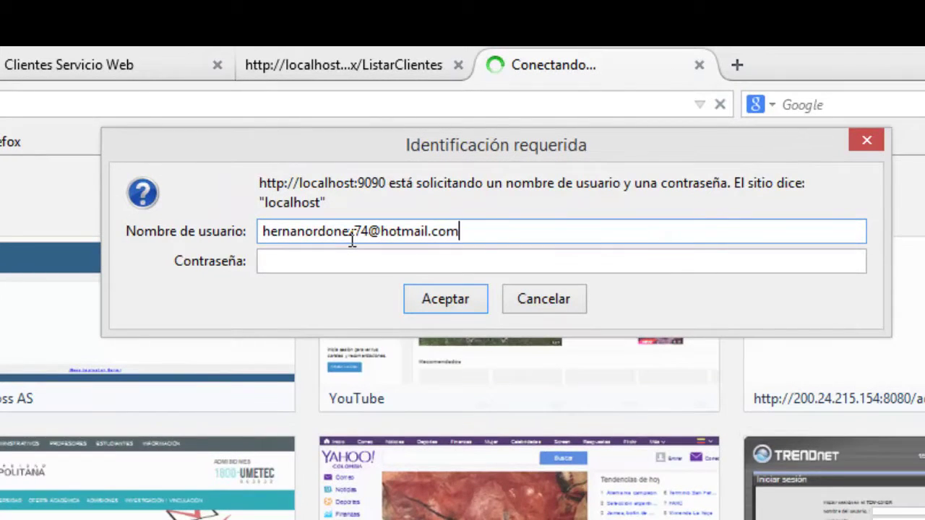
key("Tab")
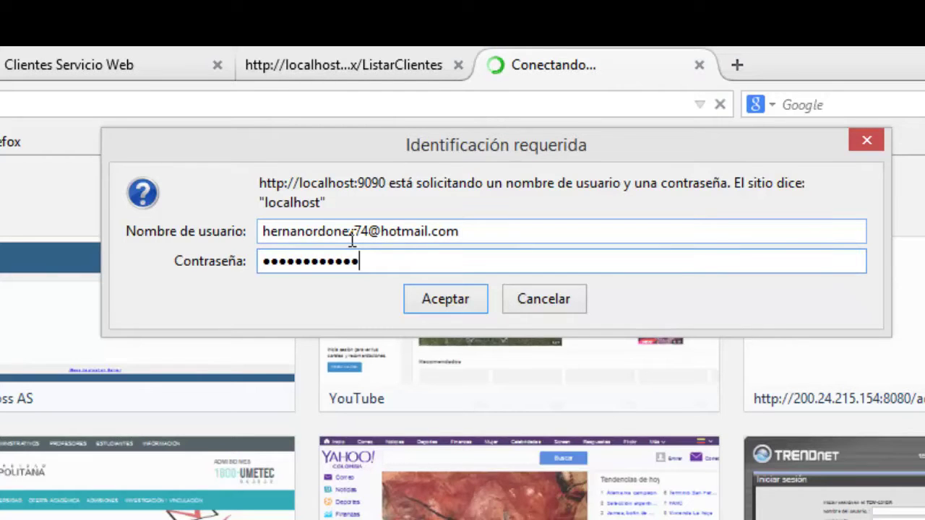
left_click(448, 299)
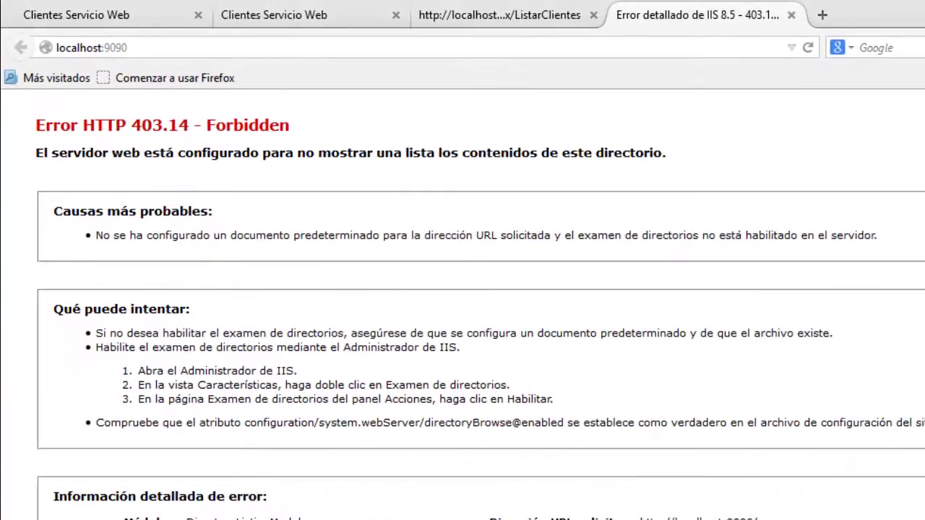
Add the note 'este error da por la siguiente q hay que habilitar' in Notepad++.
key("alt+Tab")
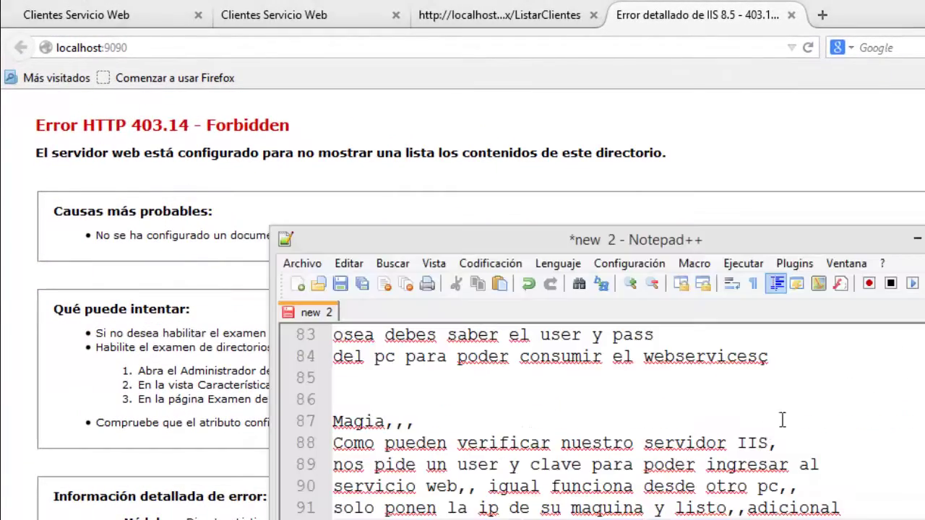
key("Return")
key("Return")
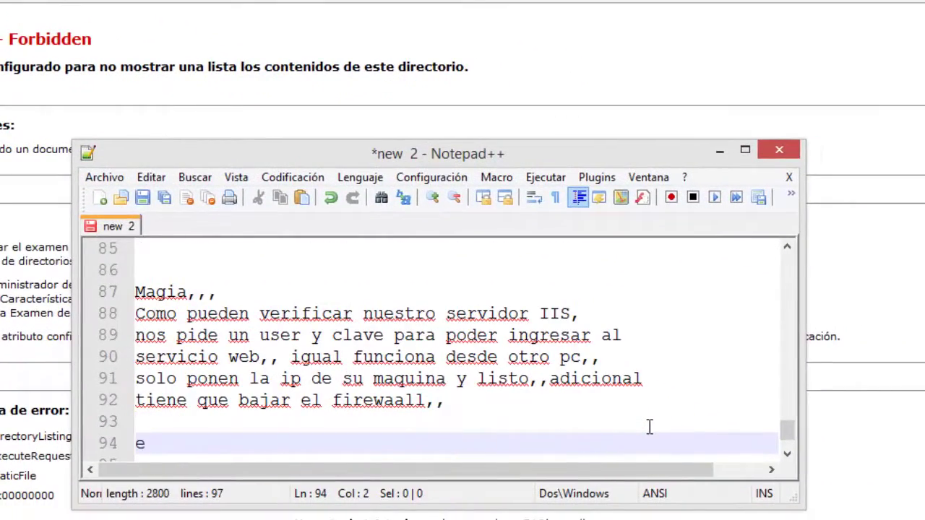
type("este error da por la siguiente q hay que habilitar")
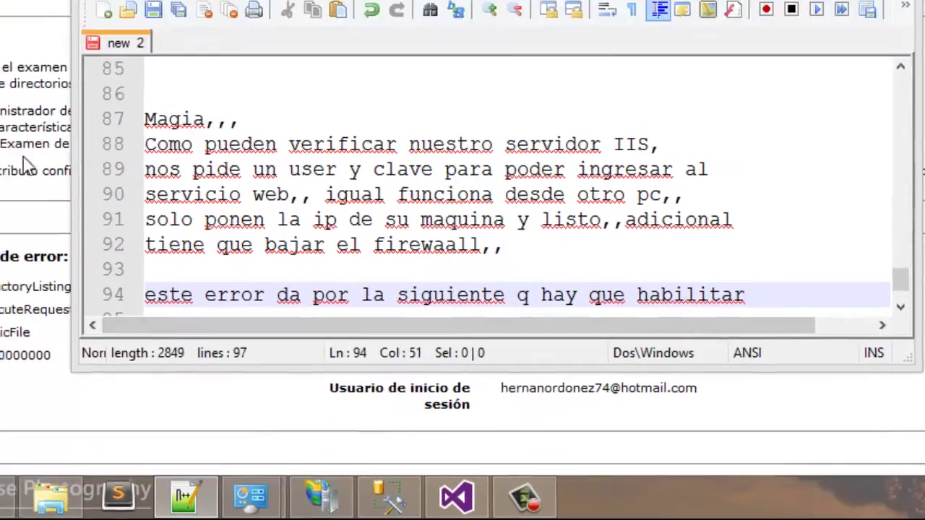
Select the directory-browsing steps on Firefox's 403.14 error page.
key("alt+Tab")
left_click_drag(532, 377, 221, 342)
left_click(318, 342)
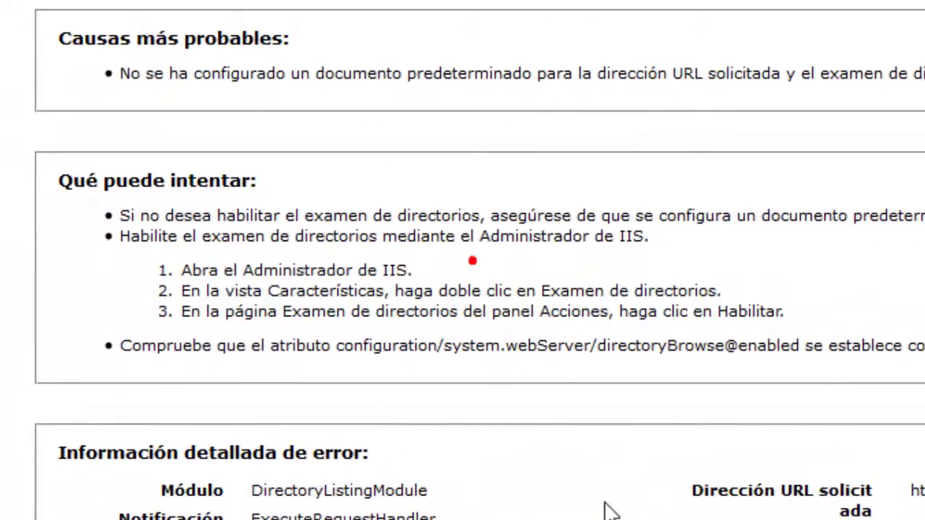
Turn on Examen de directorios (directory browsing) for WS_FacturacionPedidos in IIS Manager.
key("alt+Tab")
left_click(186, 282)
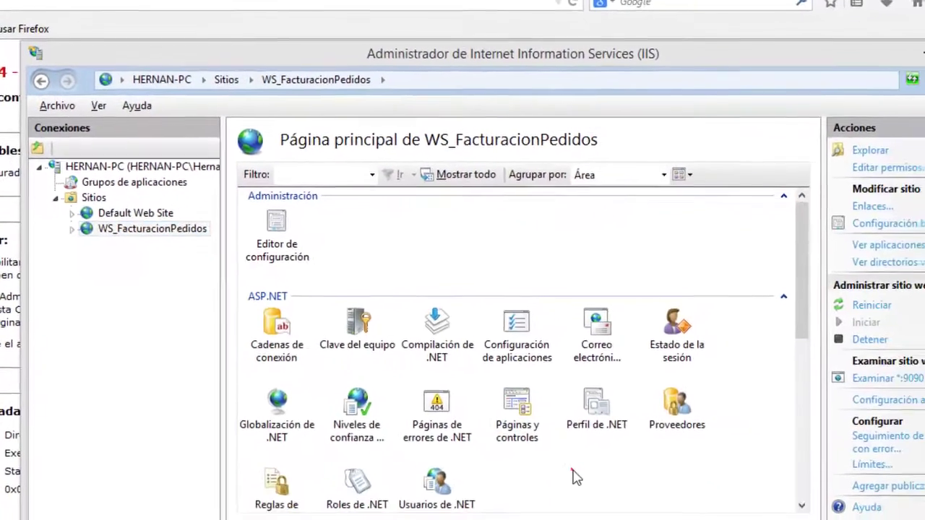
scroll(511, 415, "down", 3)
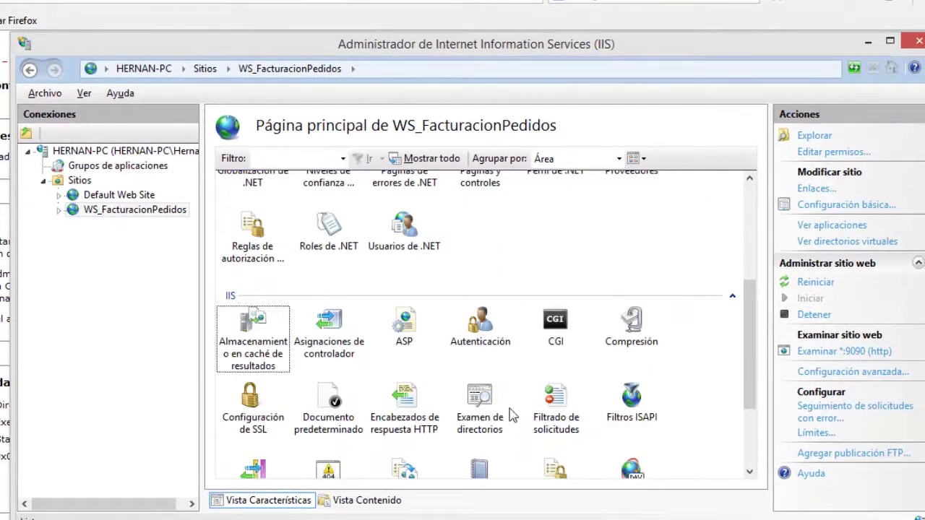
double_click(480, 401)
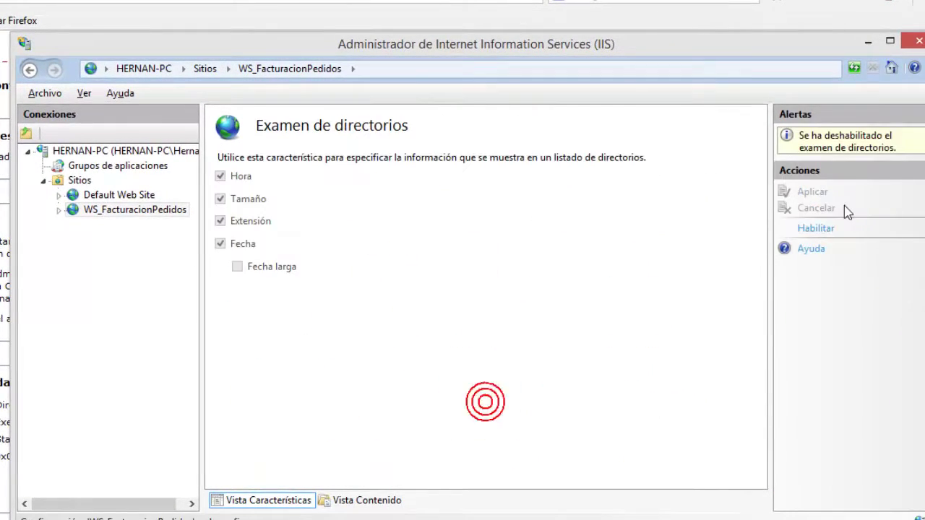
left_click(816, 229)
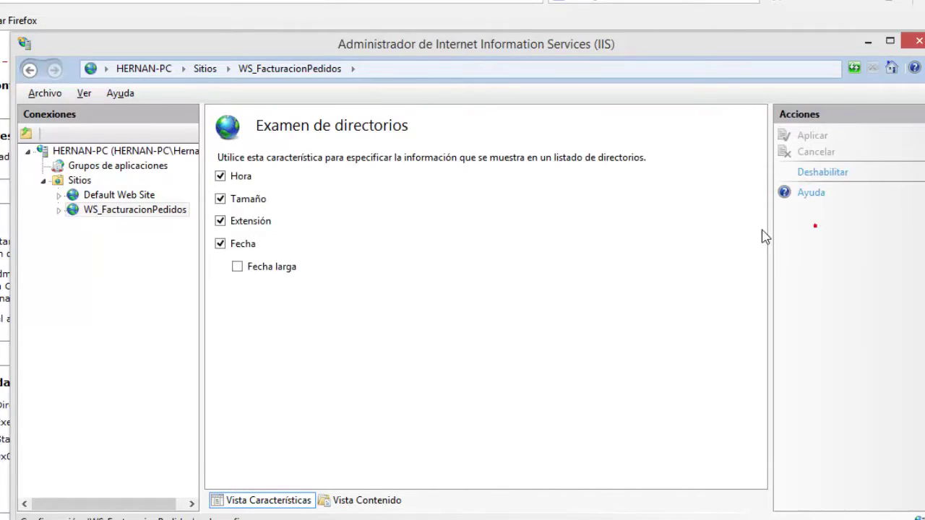
left_click(99, 2)
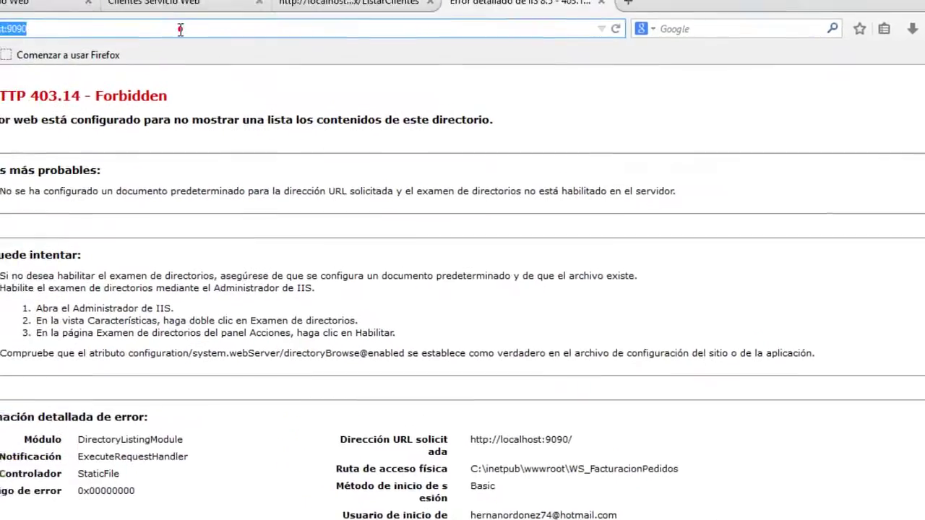
Reload the site and note 'ya podemos acceder a nuestros web services' in Notepad++.
key("F5")
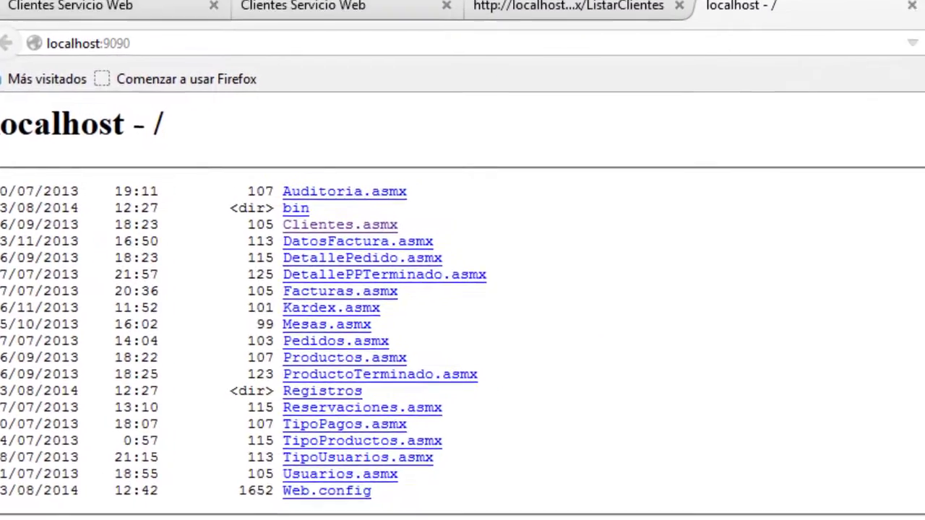
key("alt+Tab")
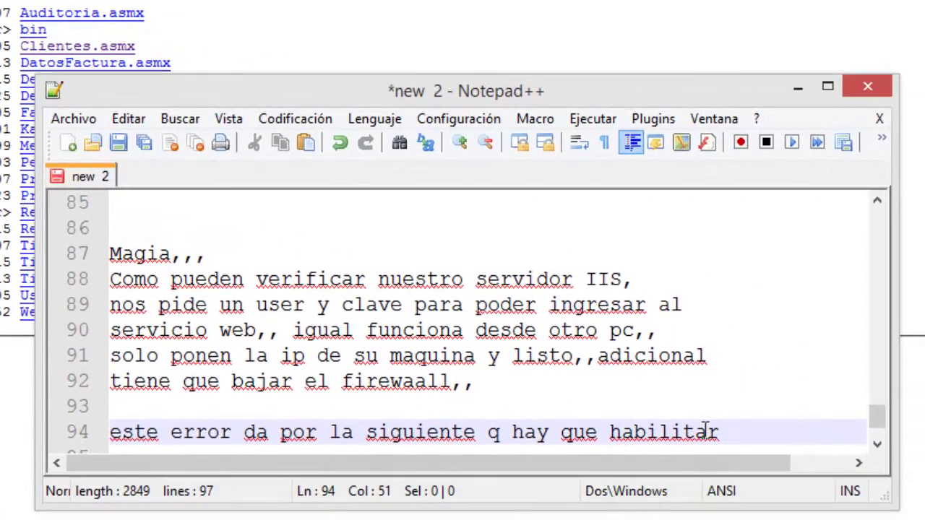
key("Return")
key("Return")
type("como ve")
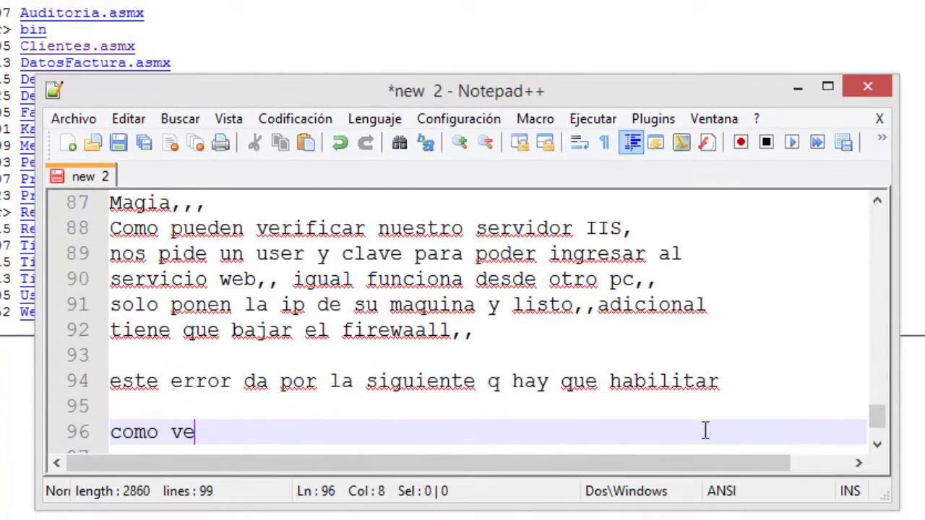
type("n t")
type("ya podemos acceder a nuestros web services")
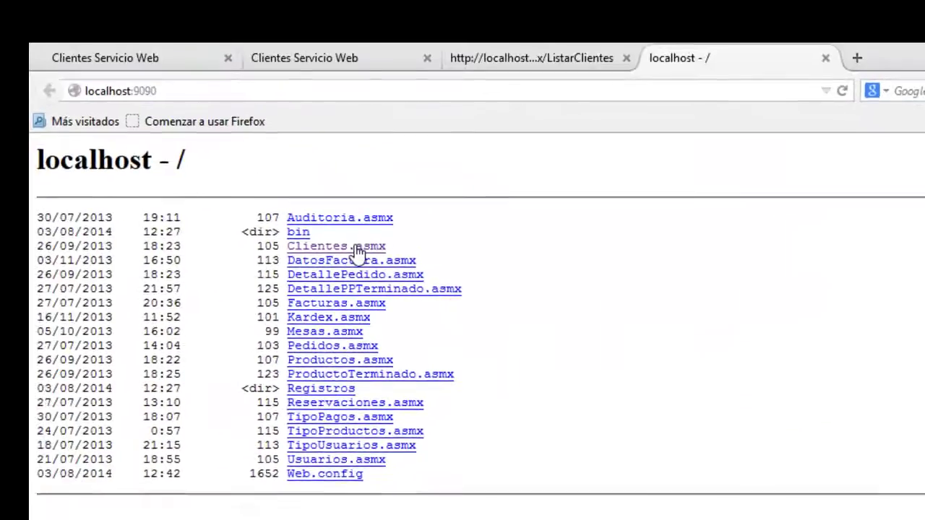
Invoke Clientes.asmx's ListarClientes operation and select client records 6 through 12.
left_click(240, 85)
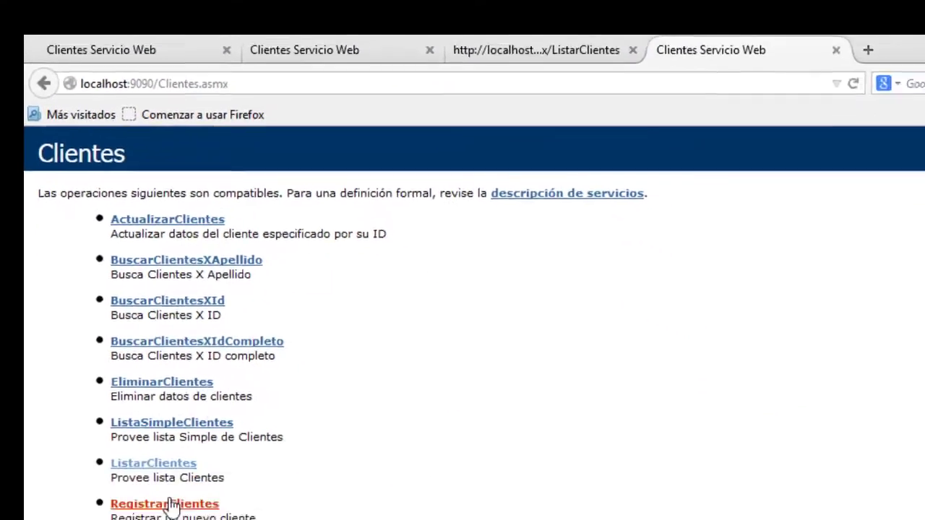
left_click(116, 349)
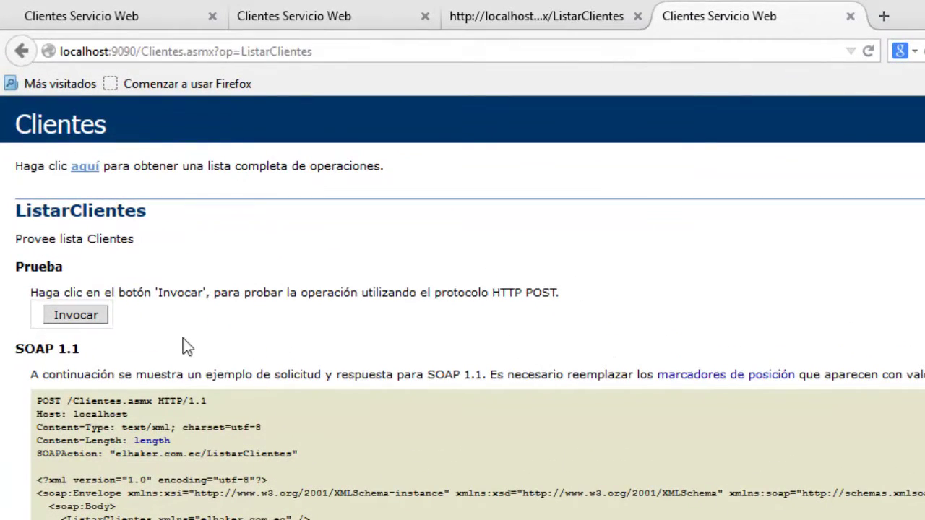
left_click(87, 315)
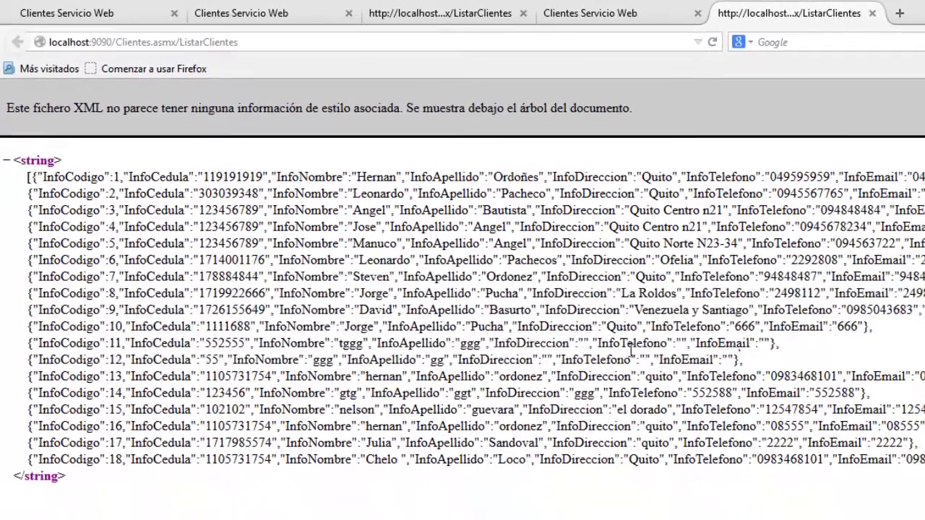
left_click_drag(739, 354, 258, 252)
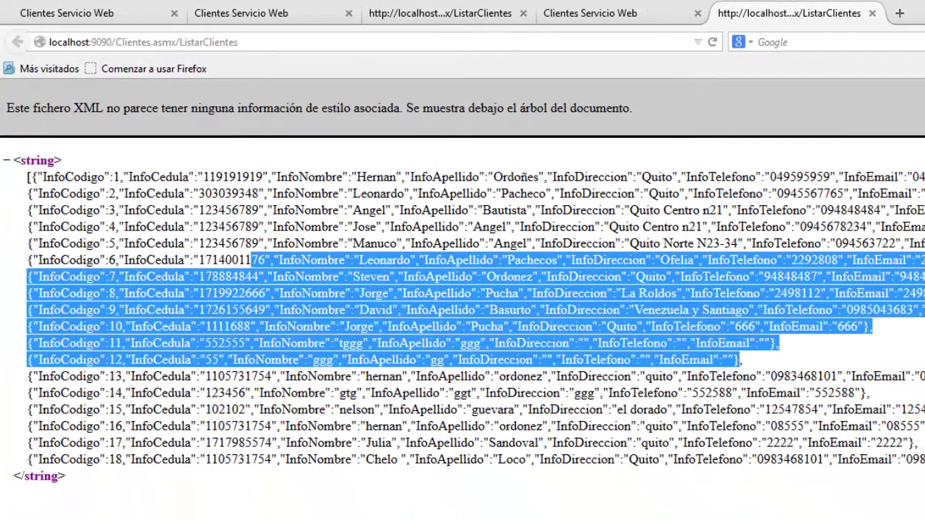
Add a notes line starting 'y funciona' about the working service.
key("alt+Tab")
key("Return")
key("Return")
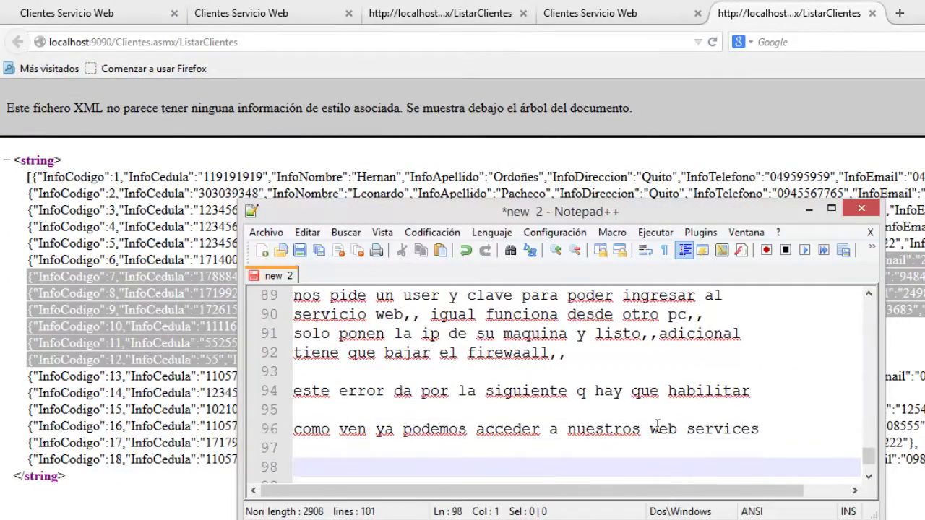
type("y")
type(" funciona d")
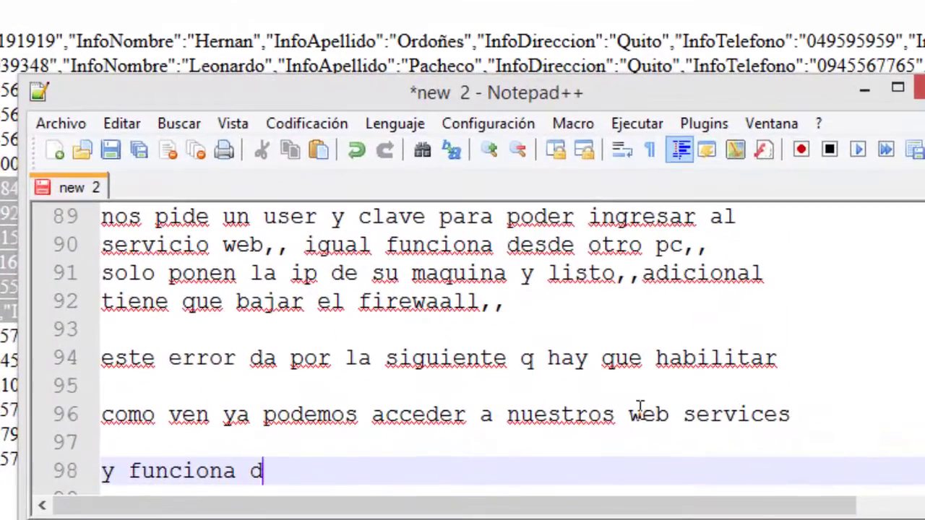
type("es")
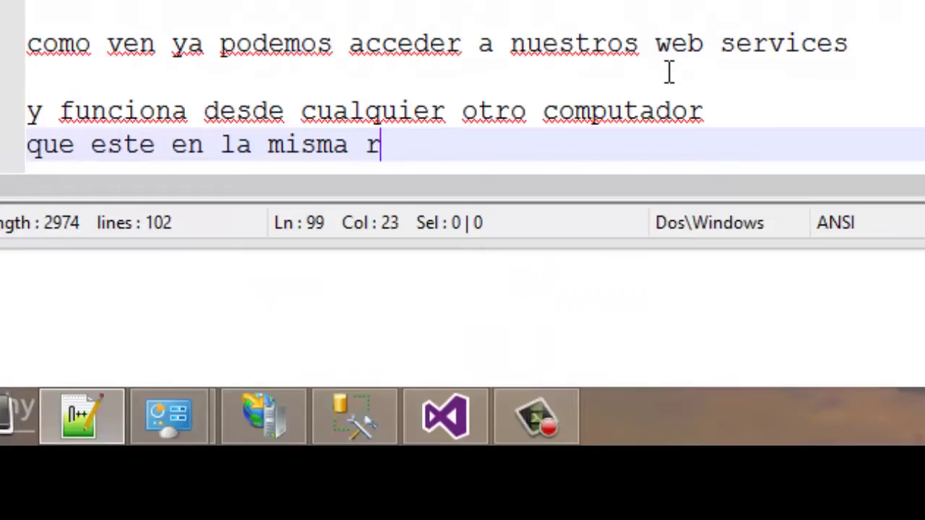
type("ed,,")
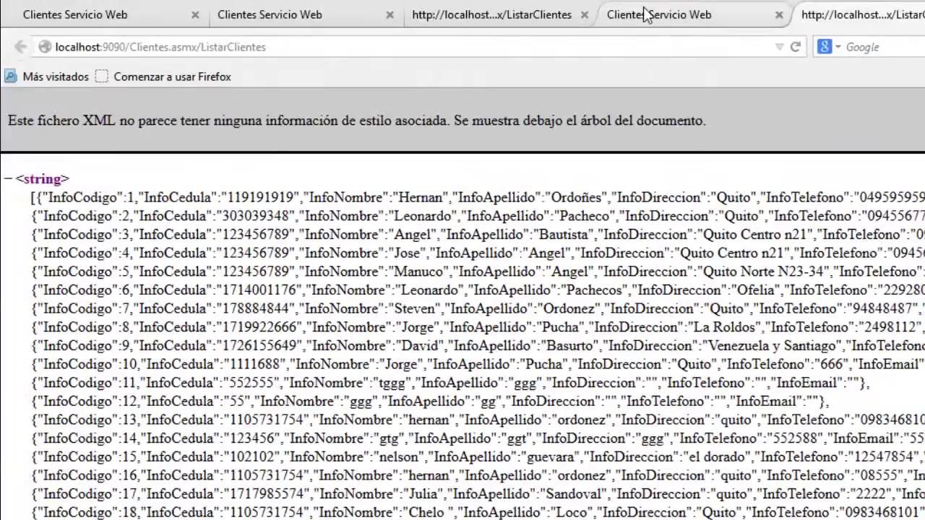
Remove ?op=ListarClientes from the address to show Clientes.asmx's full operation list.
left_click(644, 14)
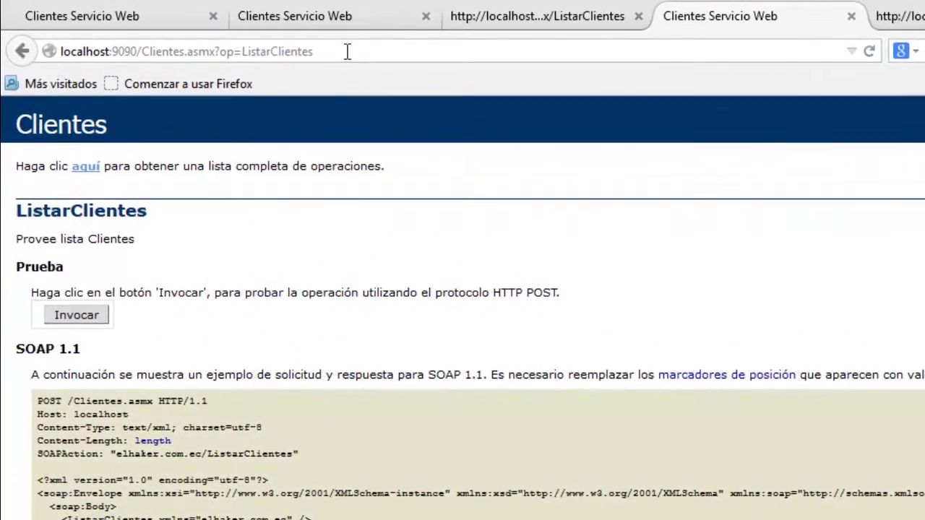
left_click(559, 13)
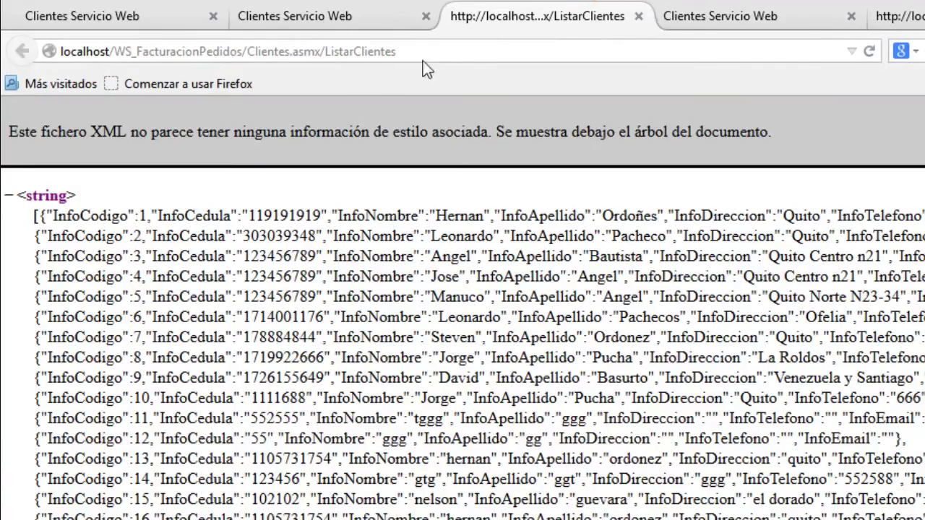
left_click(426, 58)
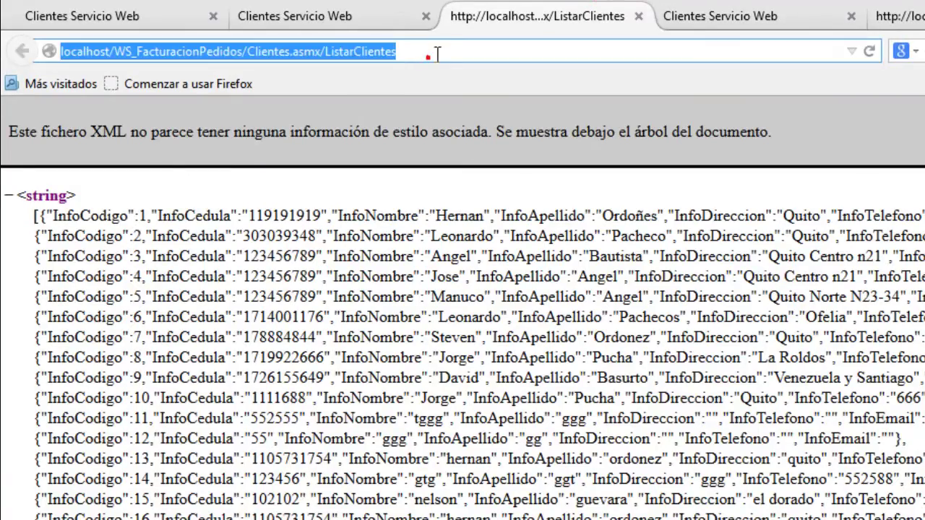
left_click(724, 8)
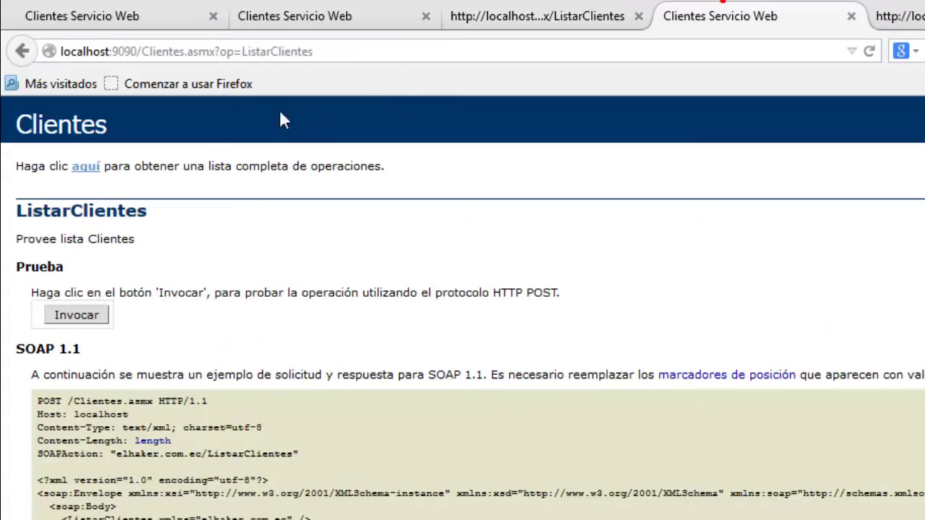
left_click(338, 52)
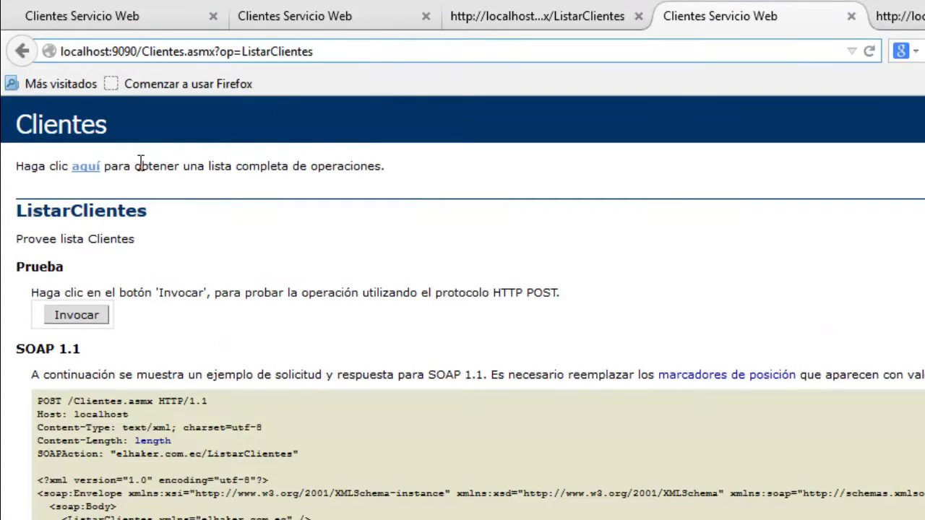
left_click_drag(370, 52, 214, 57)
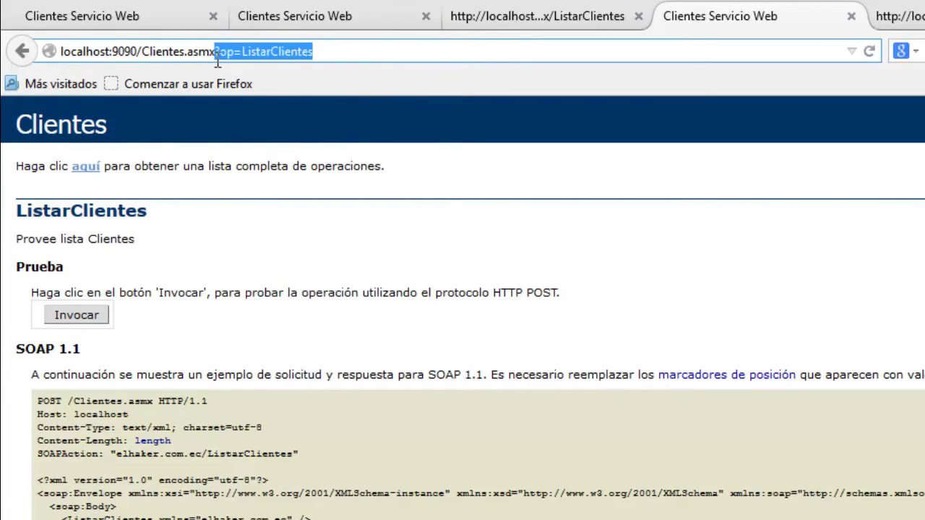
key("BackSpace")
key("Return")
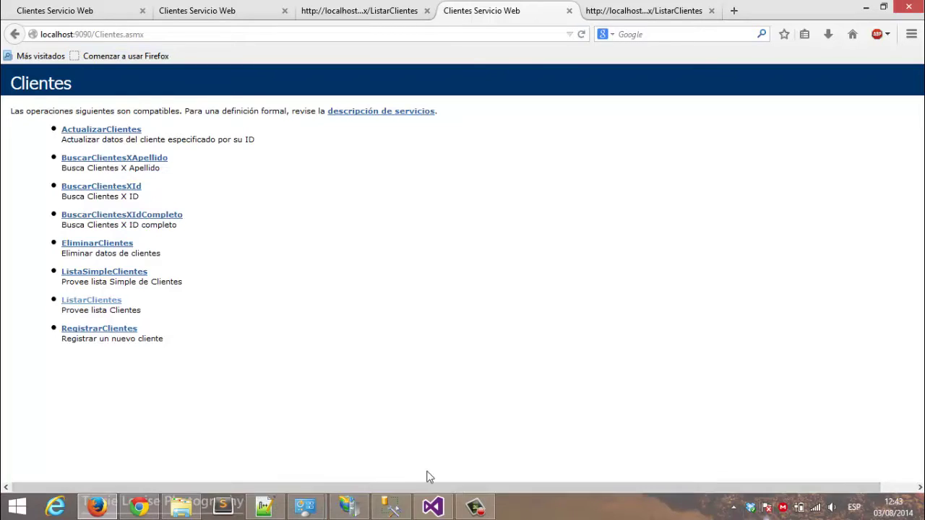
Run ipconfig in a new cmd console to get the Wi-Fi IPv4 address 192.168.10.103.
key("super+r")
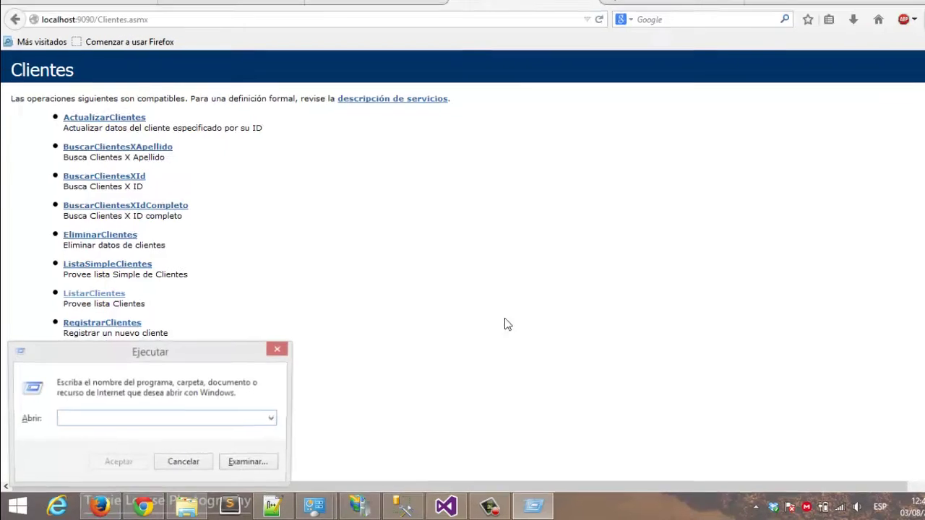
type("cmd")
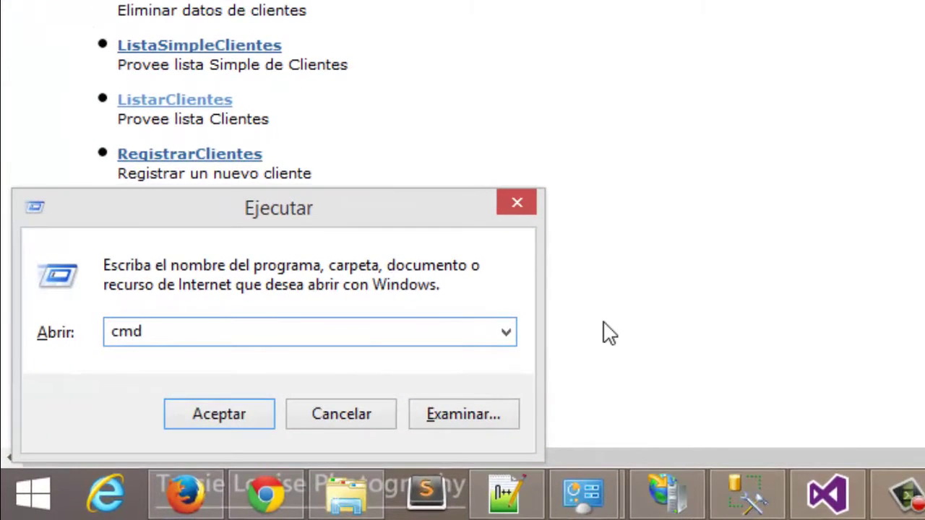
key("Return")
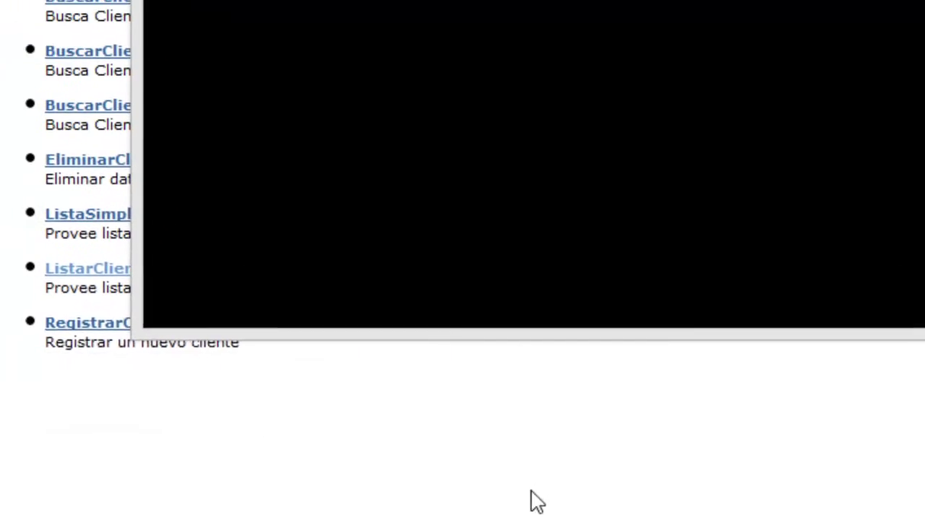
type("ipconfi")
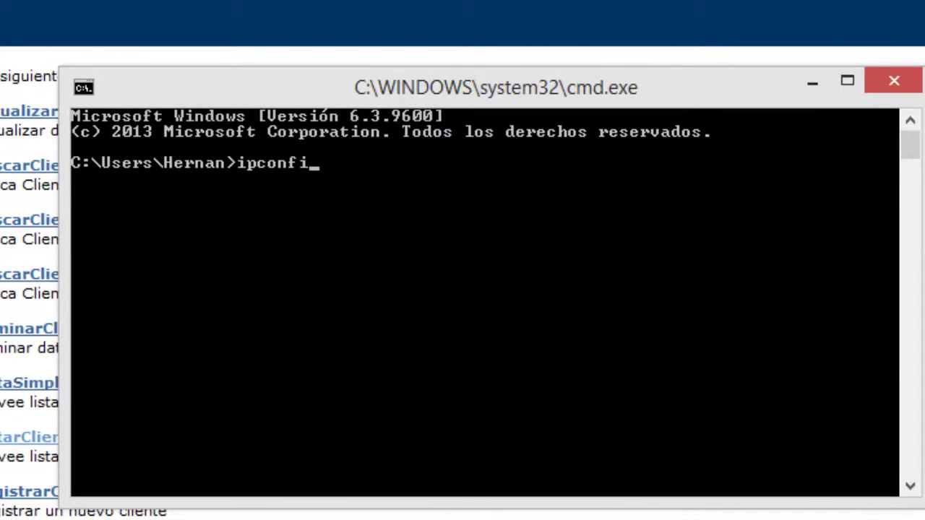
type("g")
key("Return")
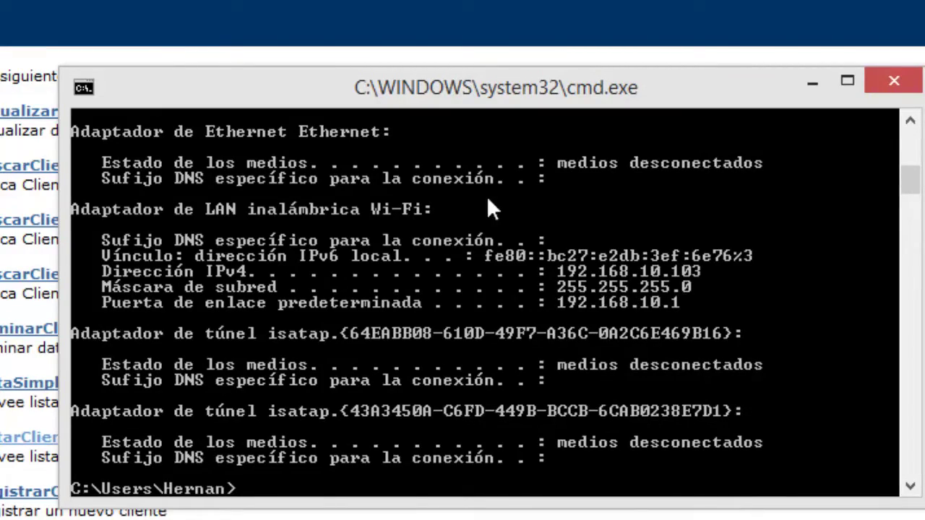
key("alt+Tab")
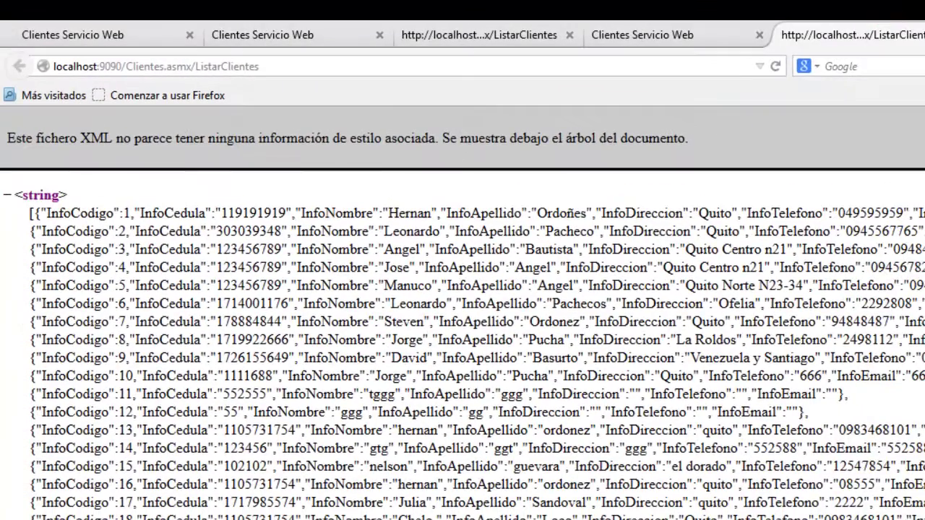
Close the client list tab and load 192.168.10.103:9090 in a new tab.
key("ctrl+w")
left_click(790, 35)
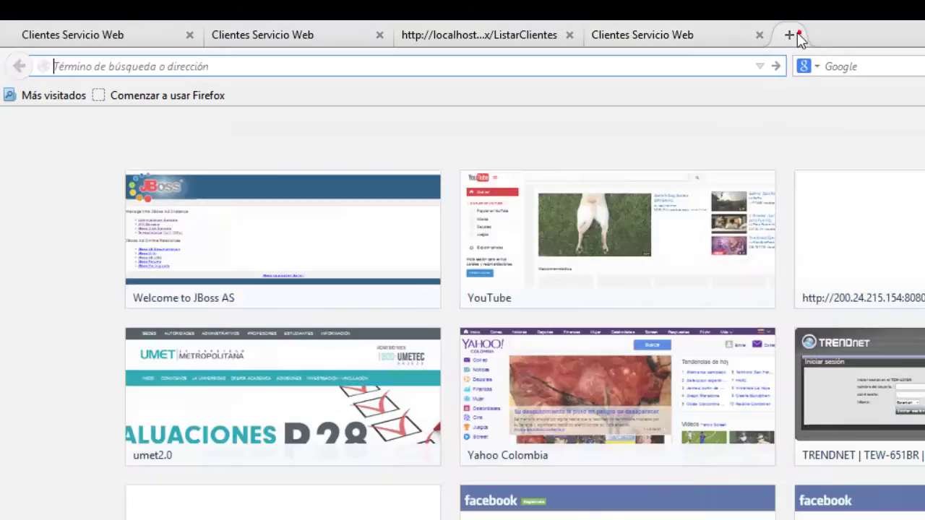
type("192.168")
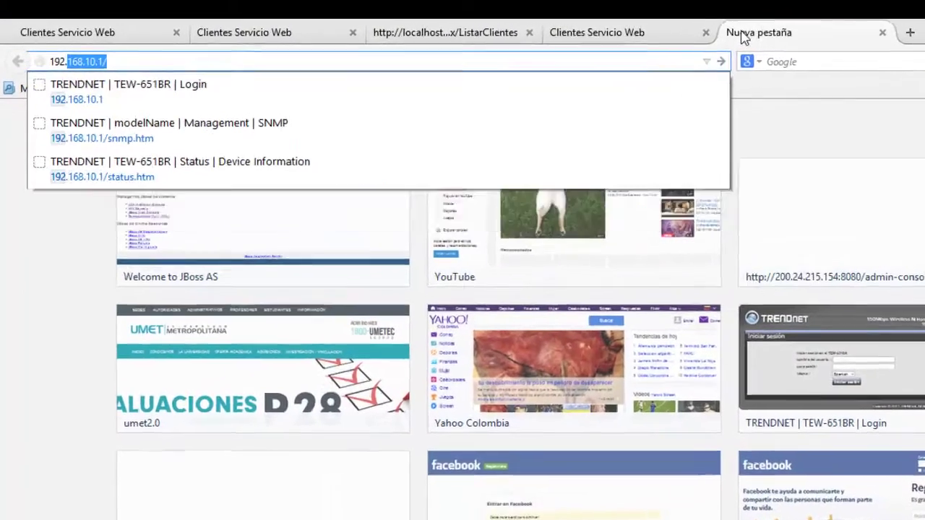
type(".10.103:9090")
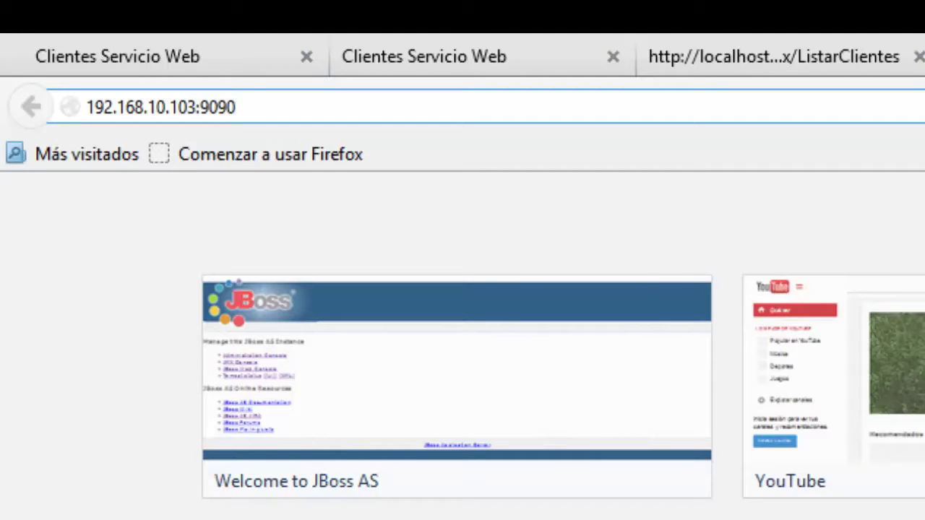
key("Return")
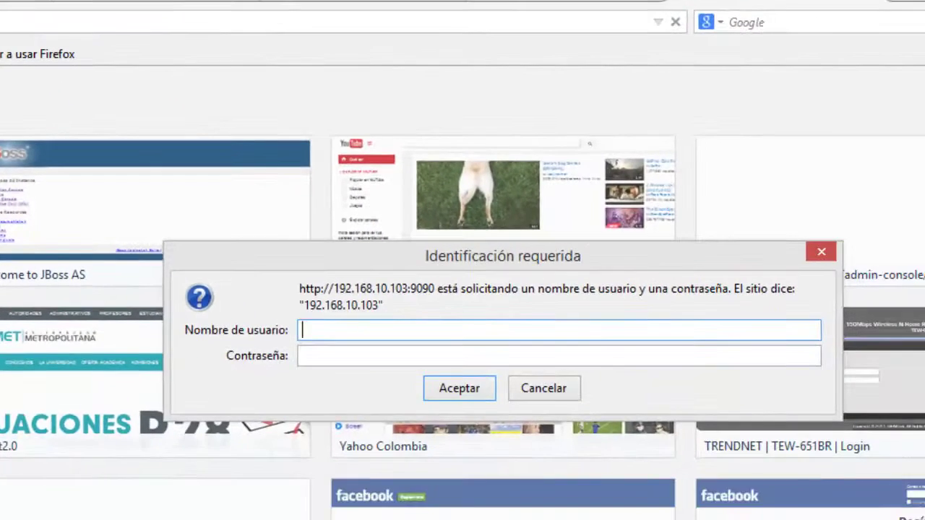
Arrange the notes editor over the login prompt and start a notes paragraph 'para ad'.
key("alt+Tab")
key("super+Down")
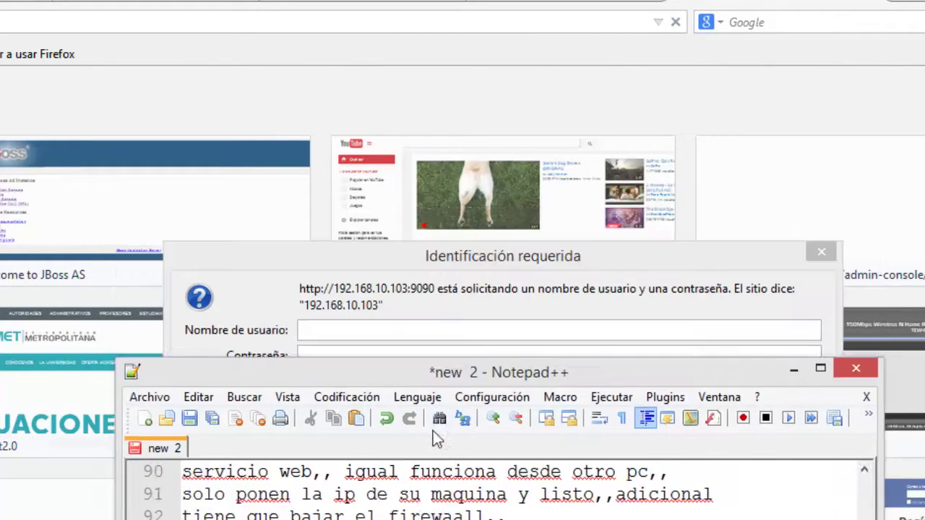
left_click_drag(415, 257, 123, 70)
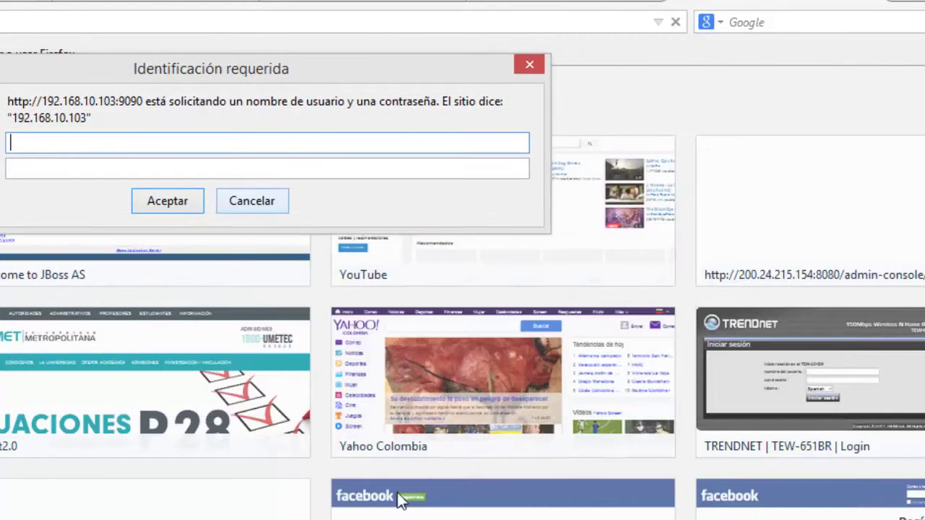
key("alt+Tab")
left_click_drag(354, 467, 336, 180)
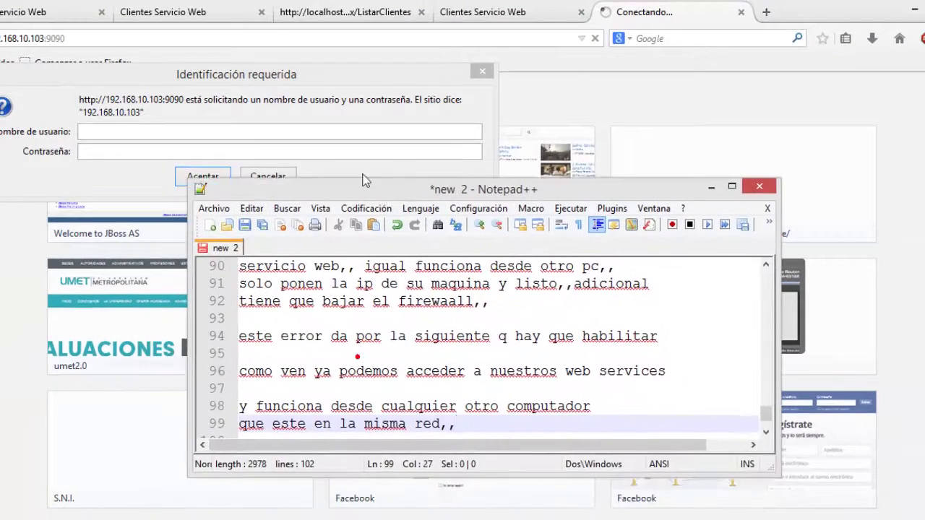
key("Return")
key("Return")
key("Return")
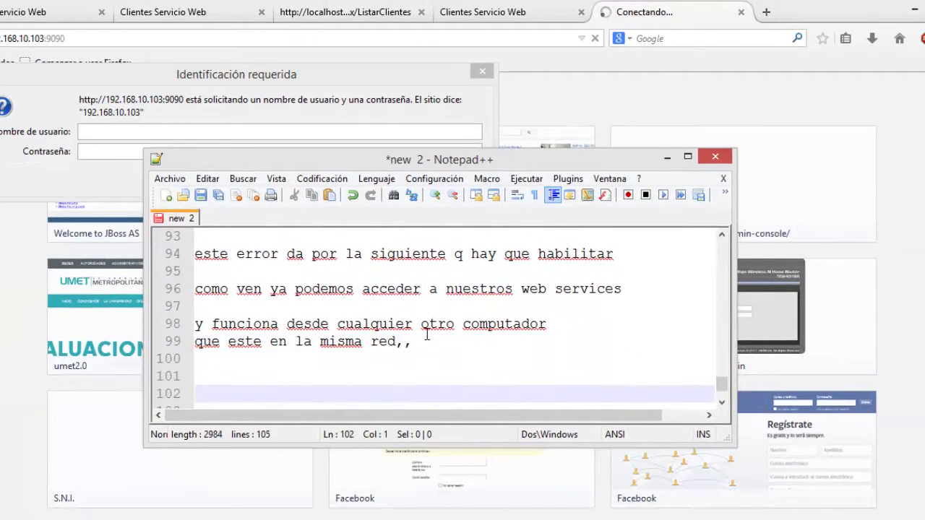
type("para ad")
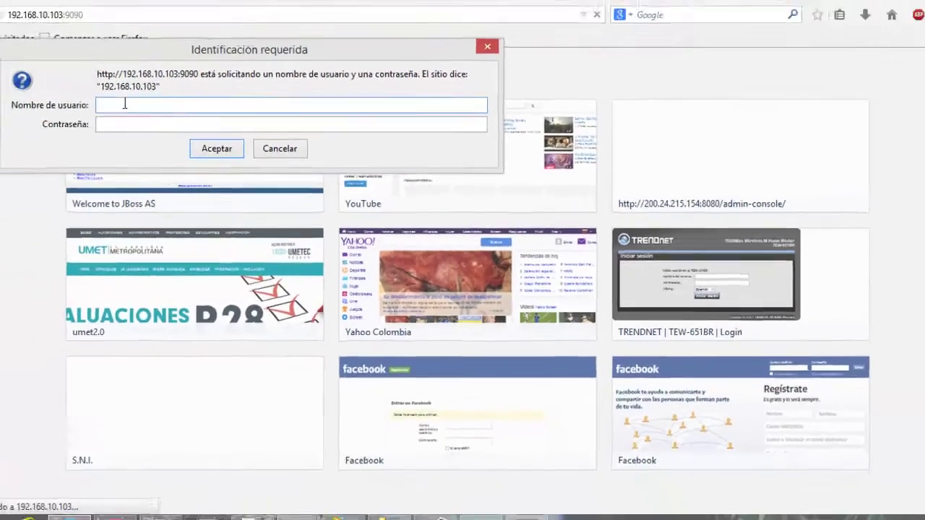
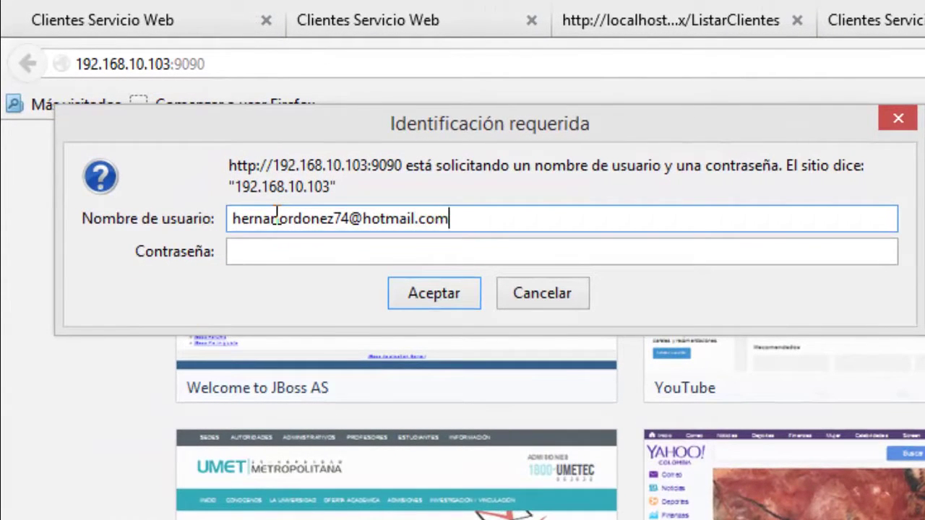
Sign in with the PC account's e-mail and password.
key("Tab")
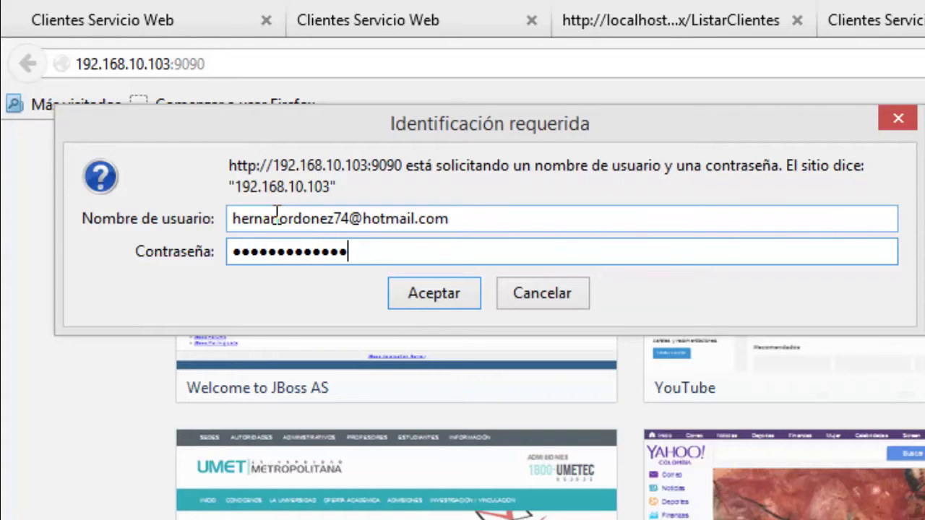
left_click(425, 304)
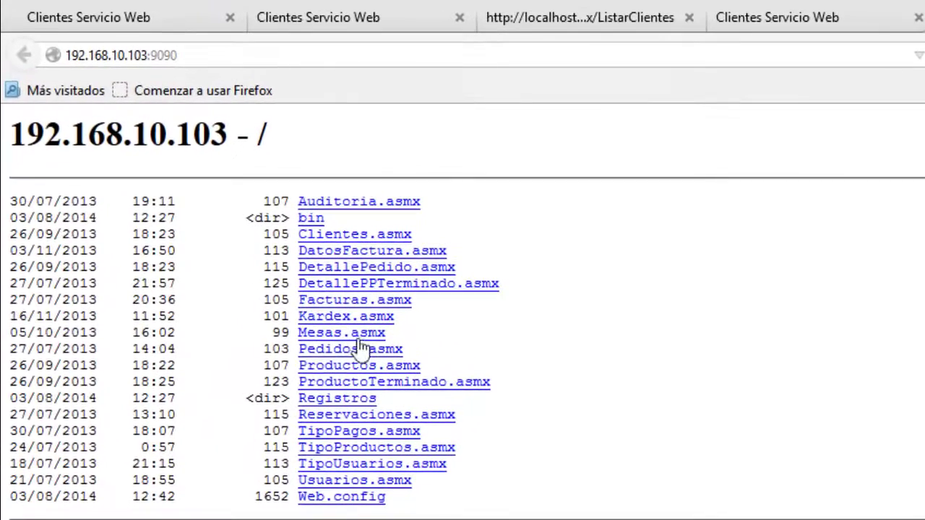
Invoke Pedidos.asmx's ListaSimpleCocinero operation, then close its XML order-list result.
left_click(340, 349)
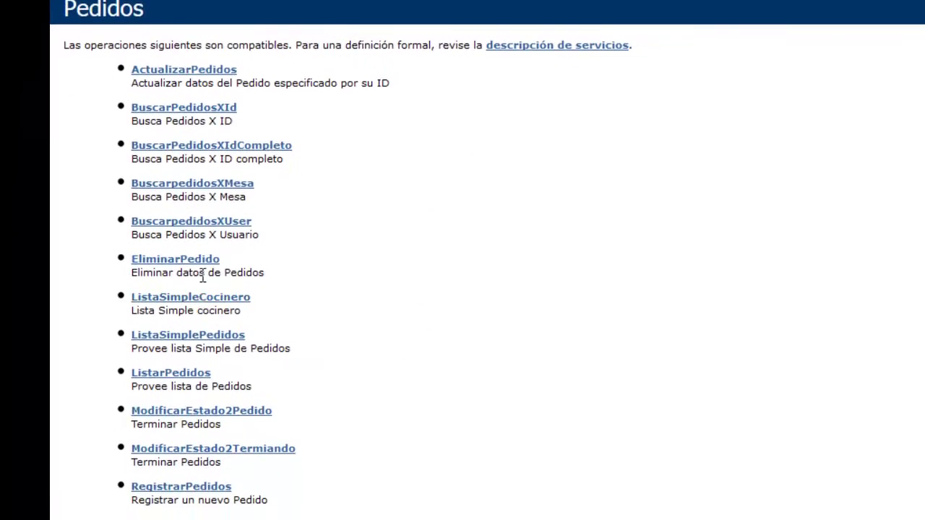
left_click(190, 297)
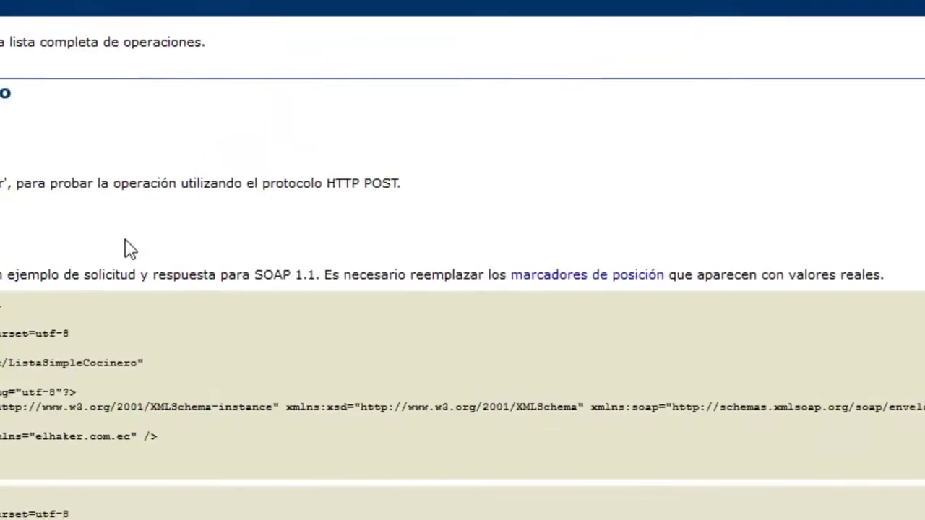
left_click(52, 301)
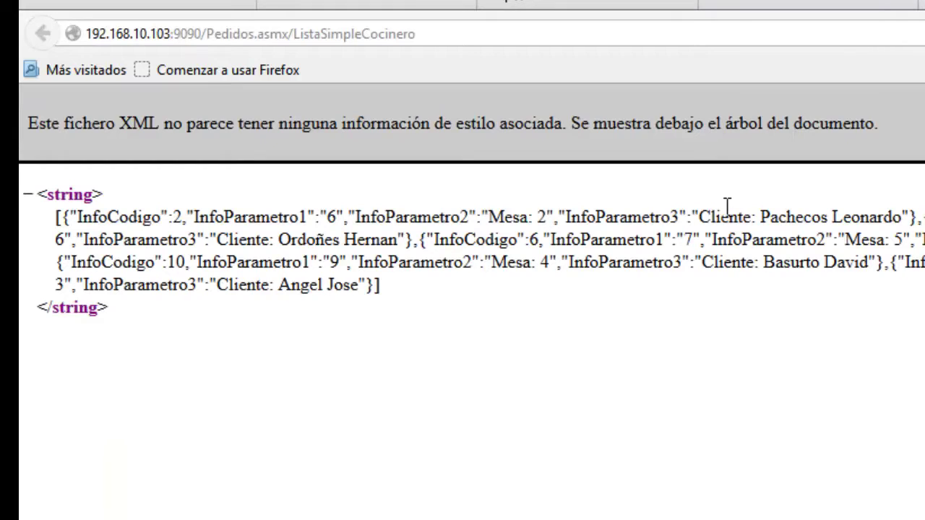
key("ctrl+w")
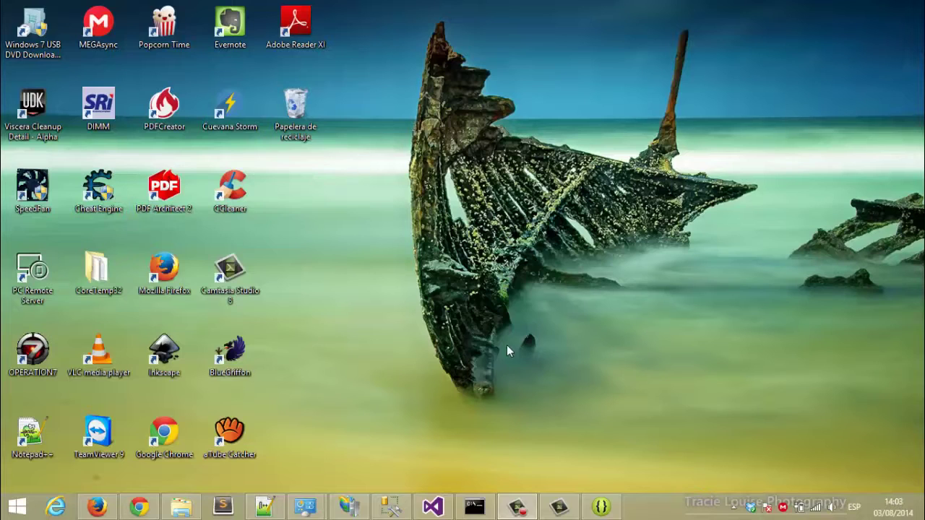
Append #download to developer.android.com/sdk/index.html and scroll to the license and ADT bundle download.
left_click(264, 510)
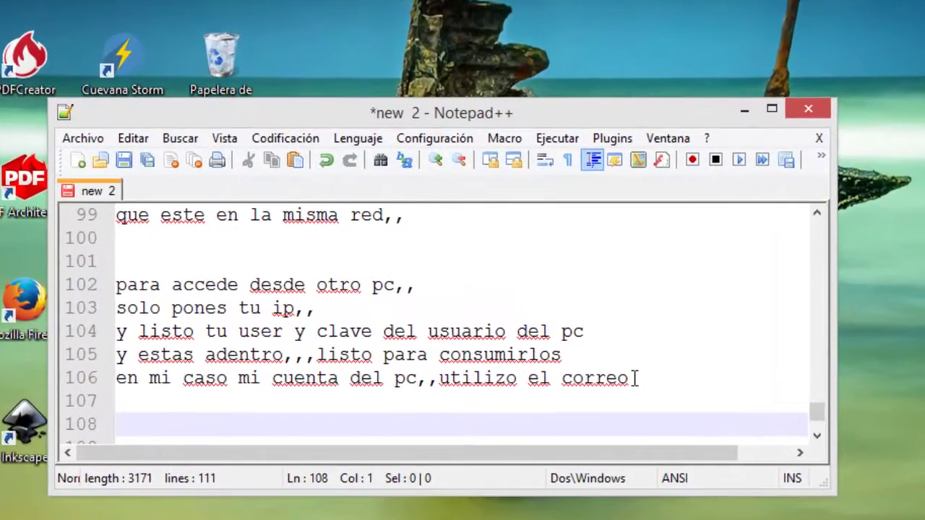
type("d")
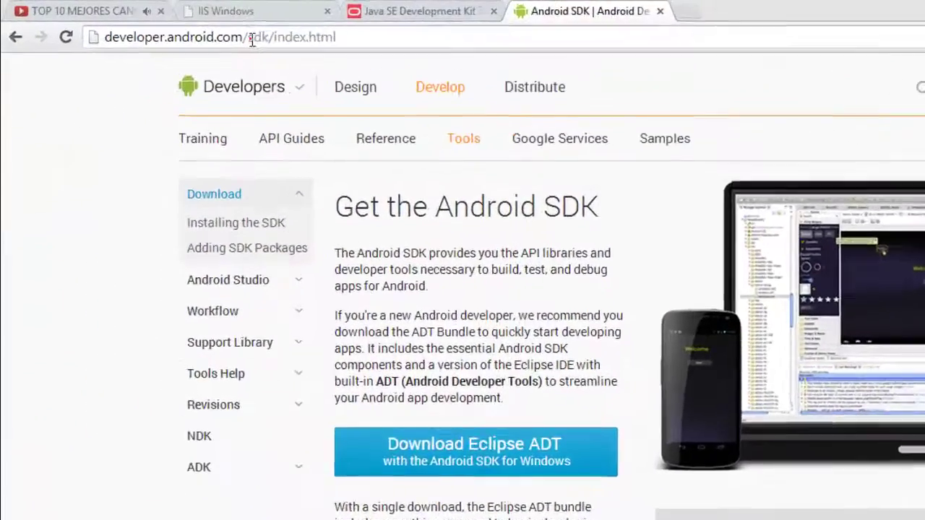
left_click(251, 36)
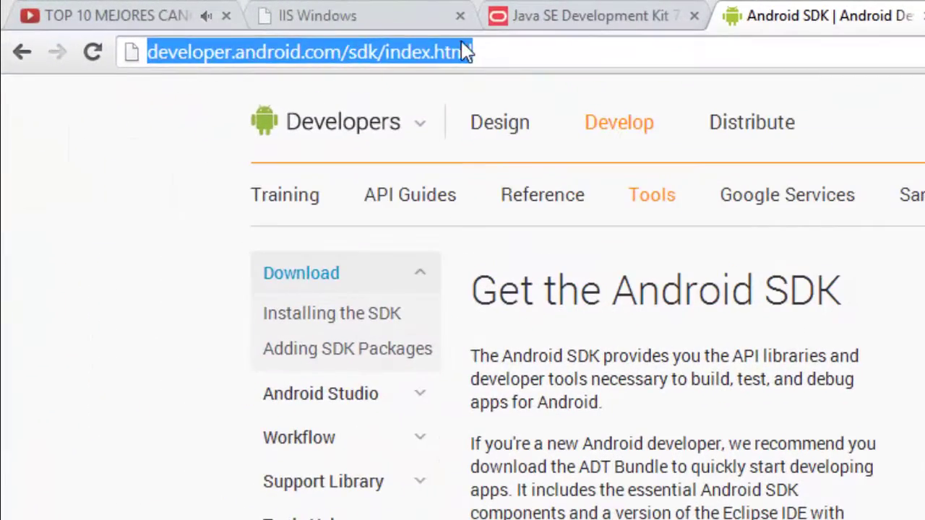
left_click(333, 34)
left_click_drag(338, 58, 132, 82)
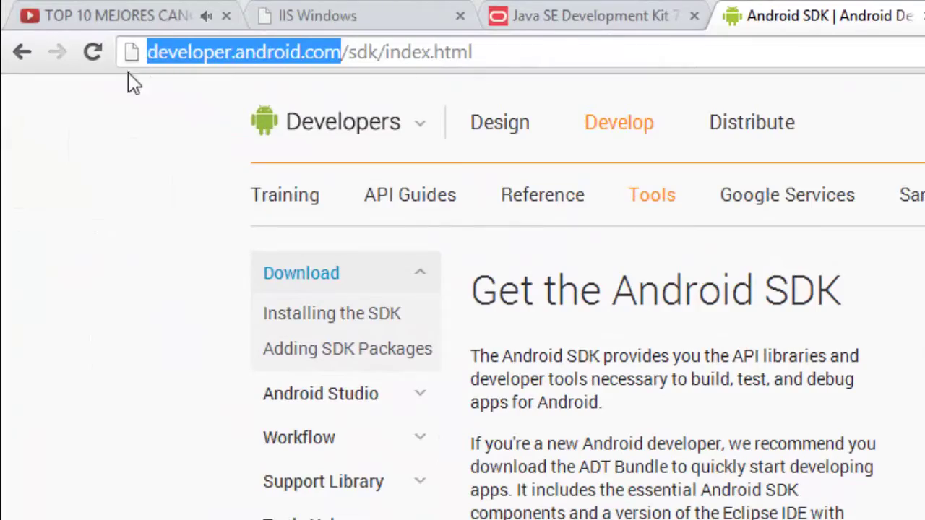
left_click(506, 50)
type("#download")
key("Return")
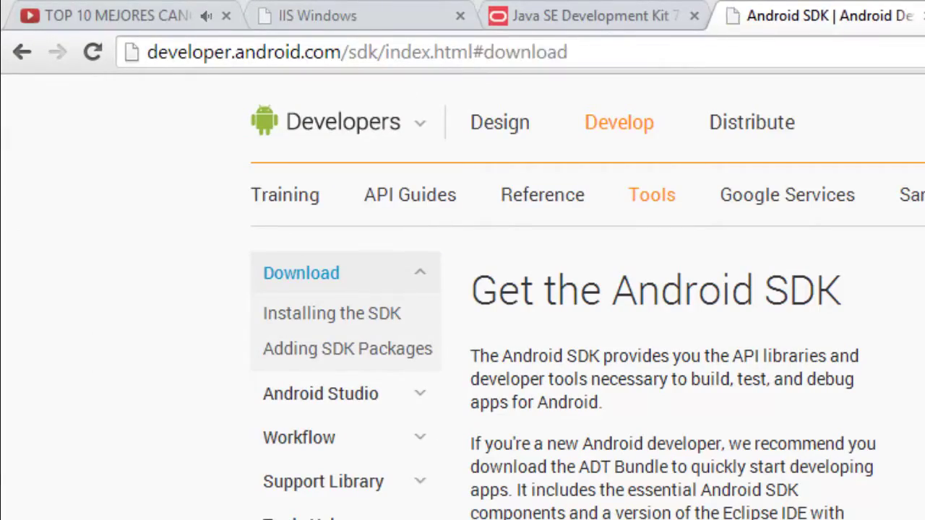
scroll(675, 394, "down", 5)
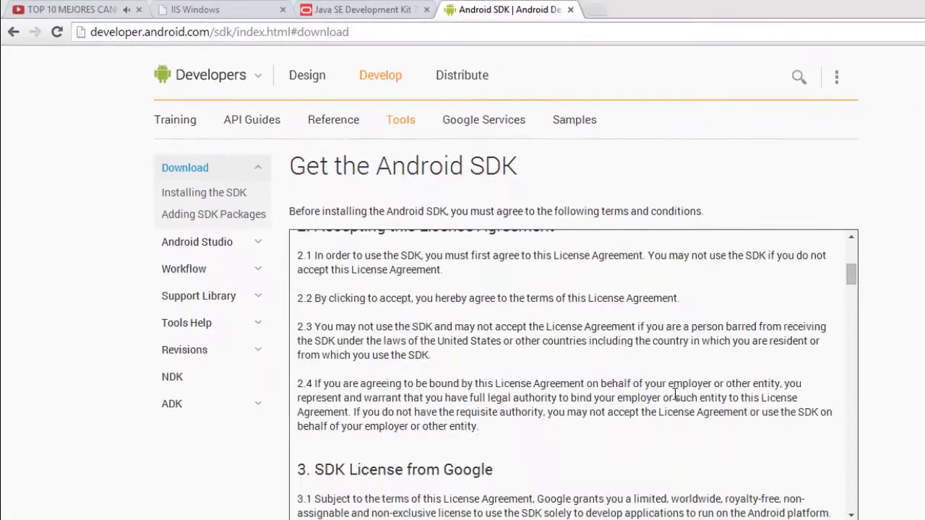
scroll(675, 394, "down", 10)
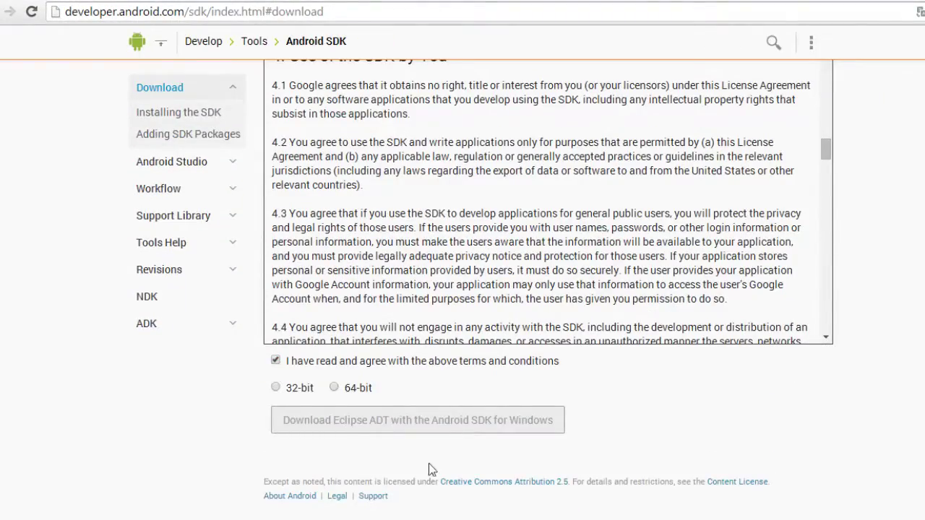
key("alt+Tab")
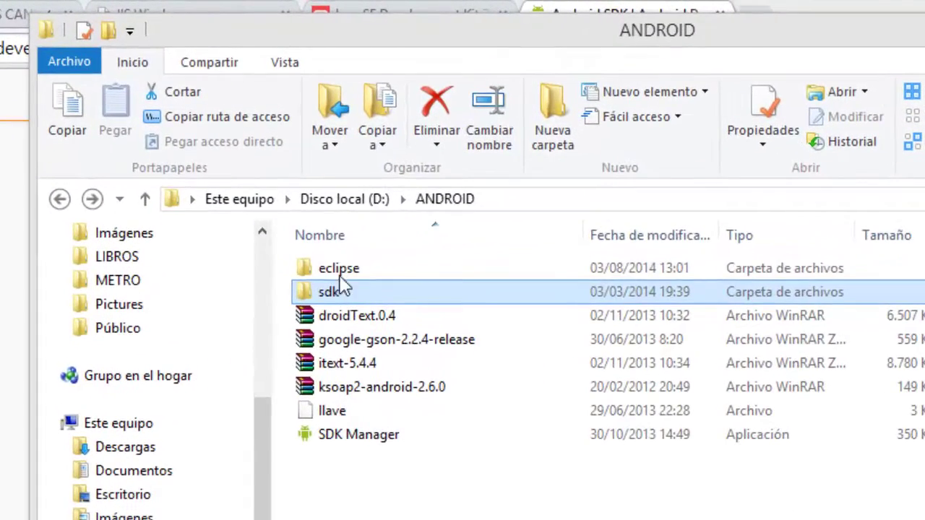
Open the eclipse folder in D:\ANDROID and start a new note line with 'una'.
left_click(288, 162)
double_click(344, 279)
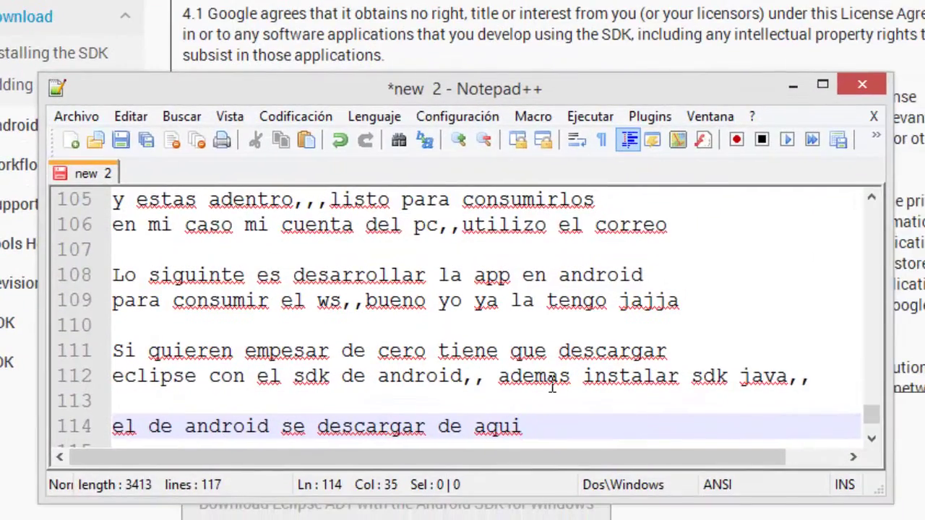
key("Return")
key("Return")
type("una")
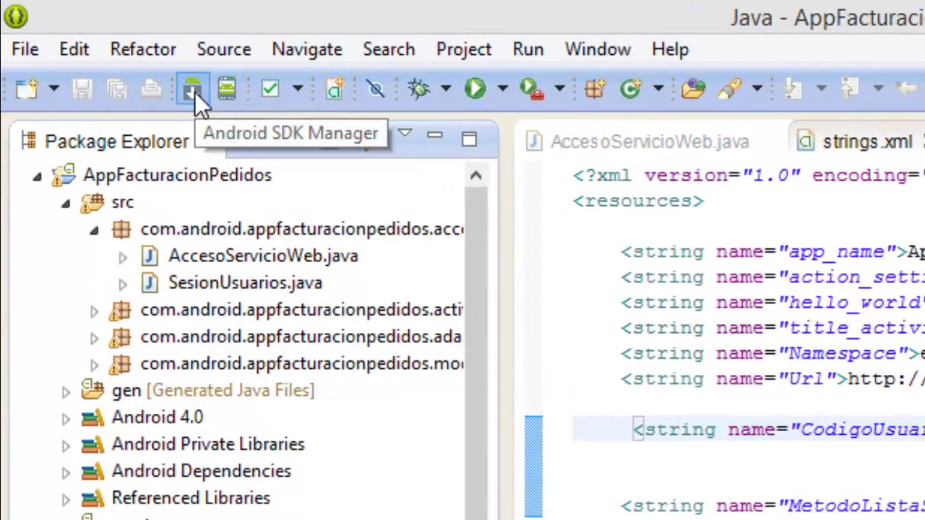
Check the installed packages for Tools, Android 4.0.3, 4.0 and 3.0 in the SDK Manager, then close it.
left_click(192, 89)
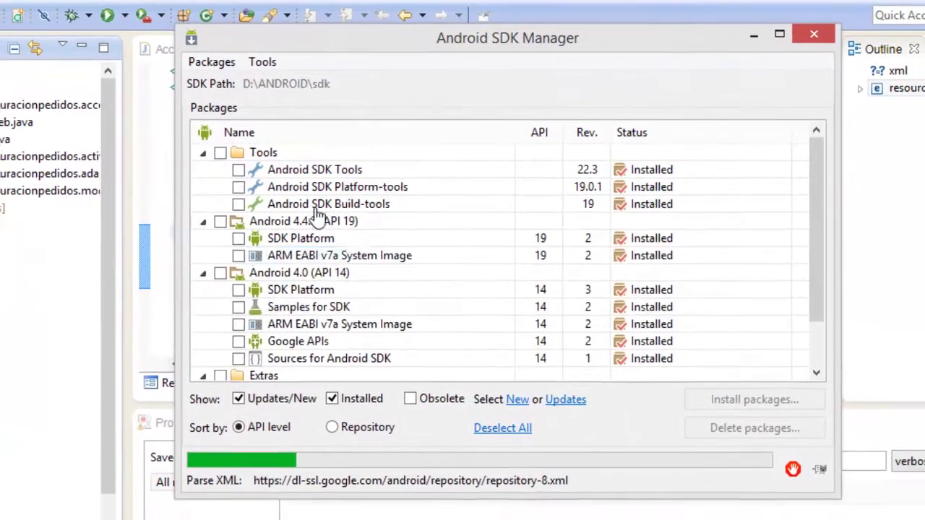
left_click(235, 173)
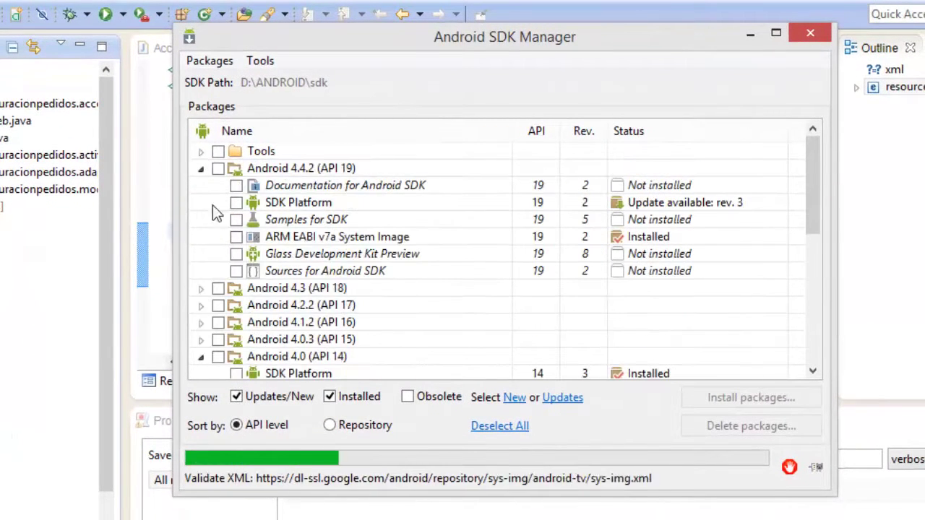
left_click(201, 153)
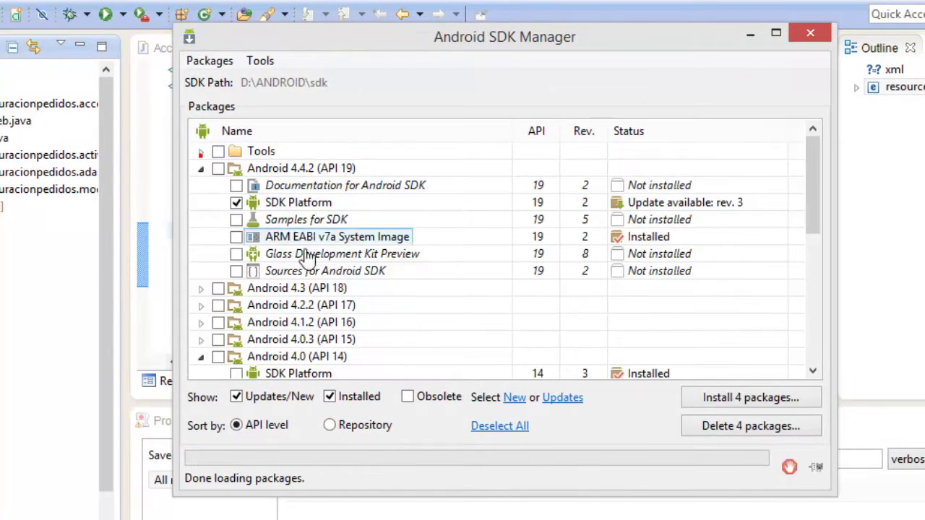
scroll(318, 278, "down", 3)
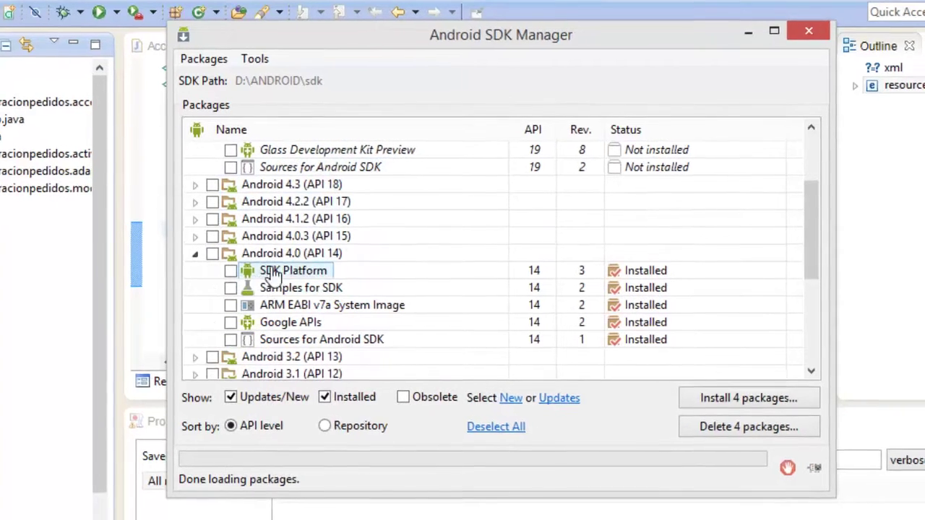
left_click(201, 237)
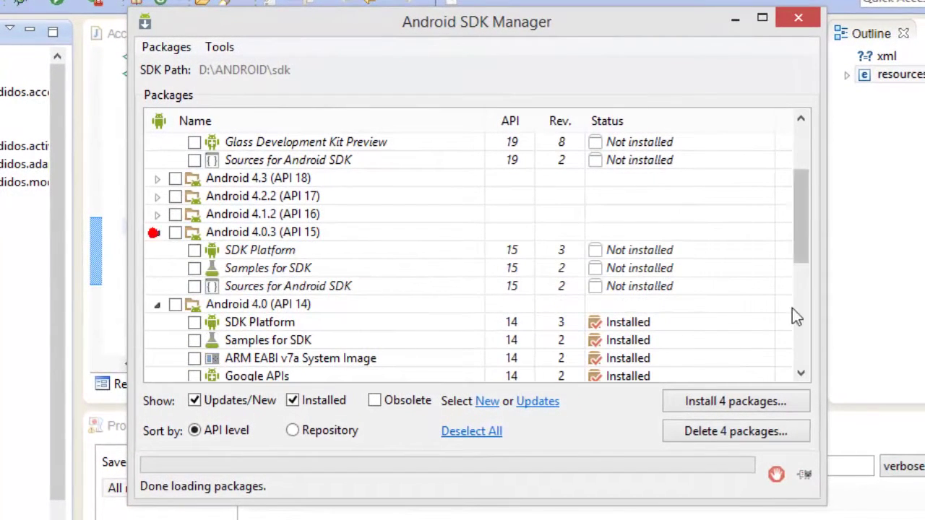
left_click(158, 232)
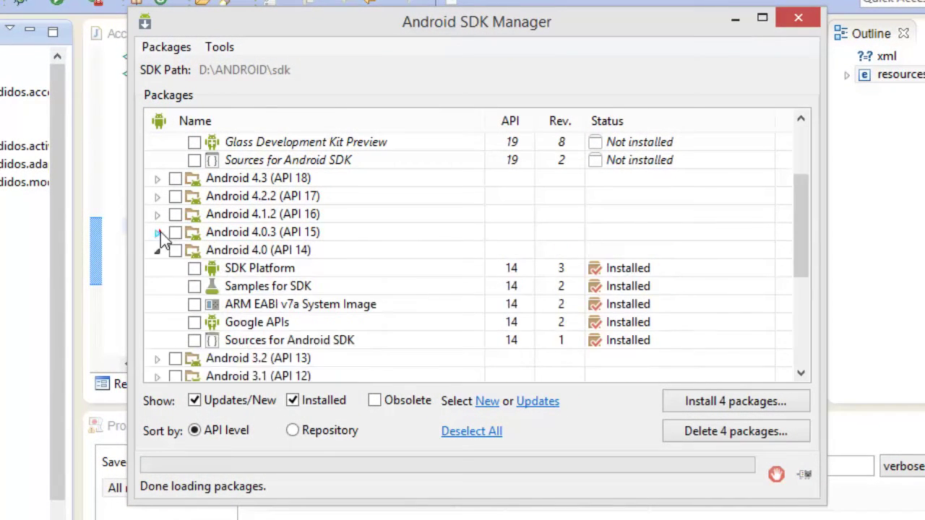
left_click(195, 268)
left_click(158, 249)
left_click(292, 307)
scroll(275, 262, "down", 2)
scroll(348, 348, "up", 2)
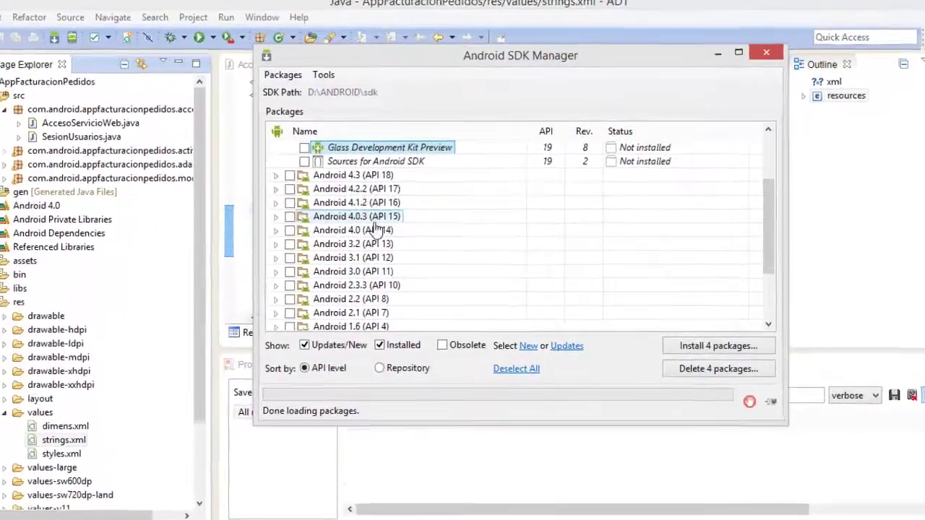
scroll(293, 262, "up", 1)
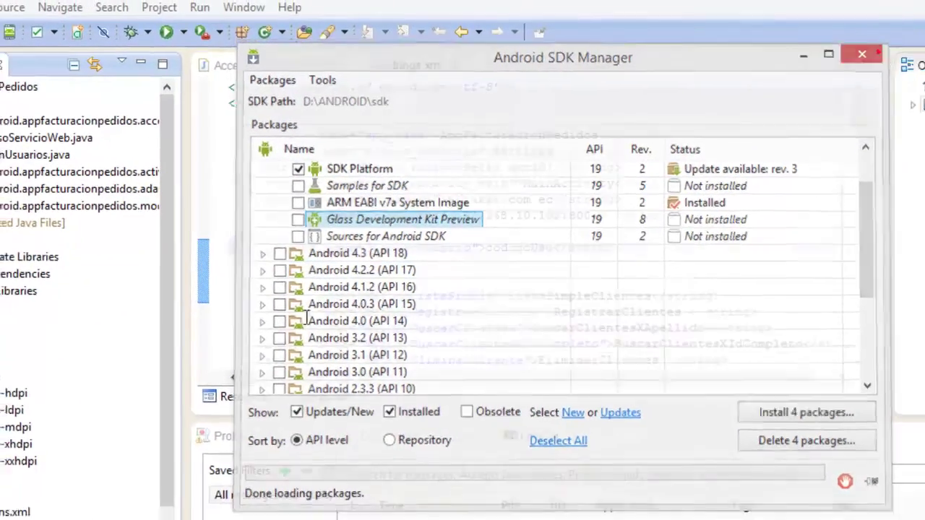
left_click(893, 53)
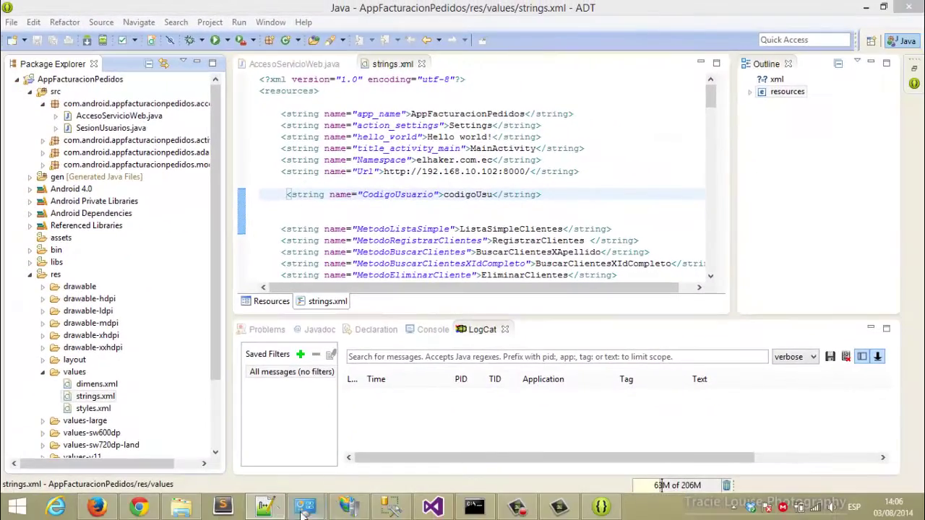
Add the note 'adicional tambien les viene un emulador de un' about the bundled emulator.
left_click(268, 507)
scroll(529, 297, "down", 1)
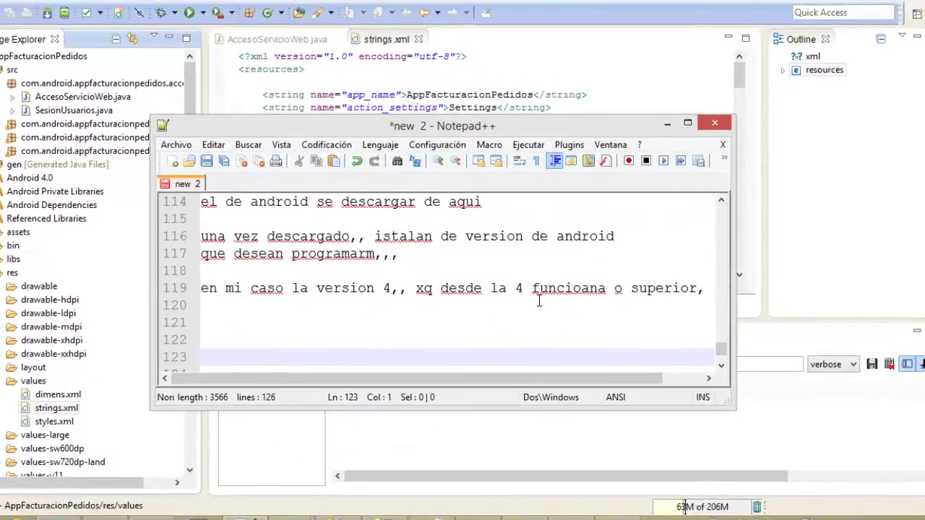
key("BackSpace")
type("adici")
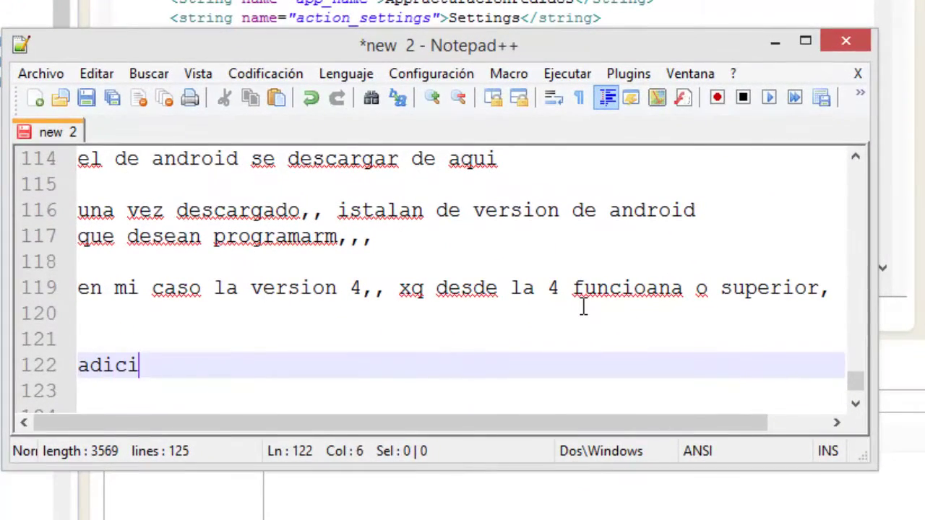
type("onal tambien les viene un emulador de un")
key("Return")
Finish the note with 'dispositivo movil' and review the samsung AVD, leaving it undeleted and unchanged.
type("dispositivo movil,,")
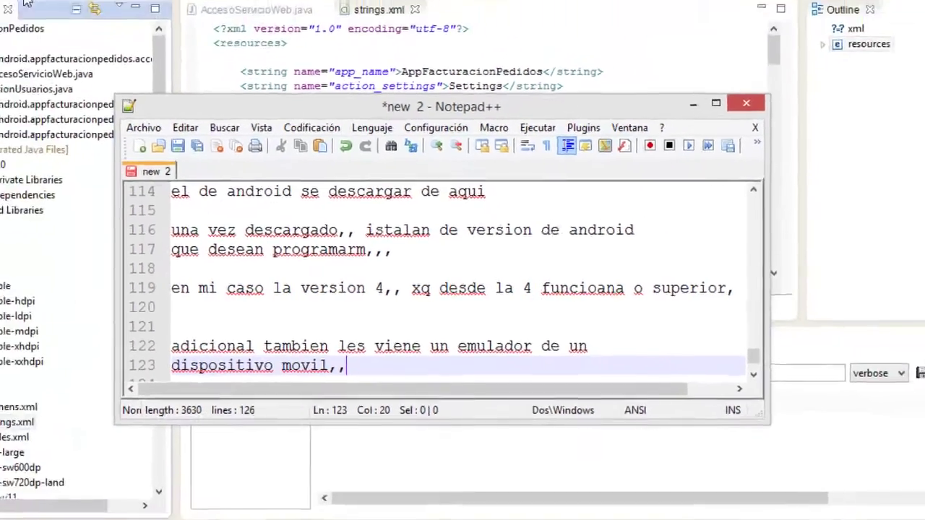
key("alt+Tab")
left_click(133, 50)
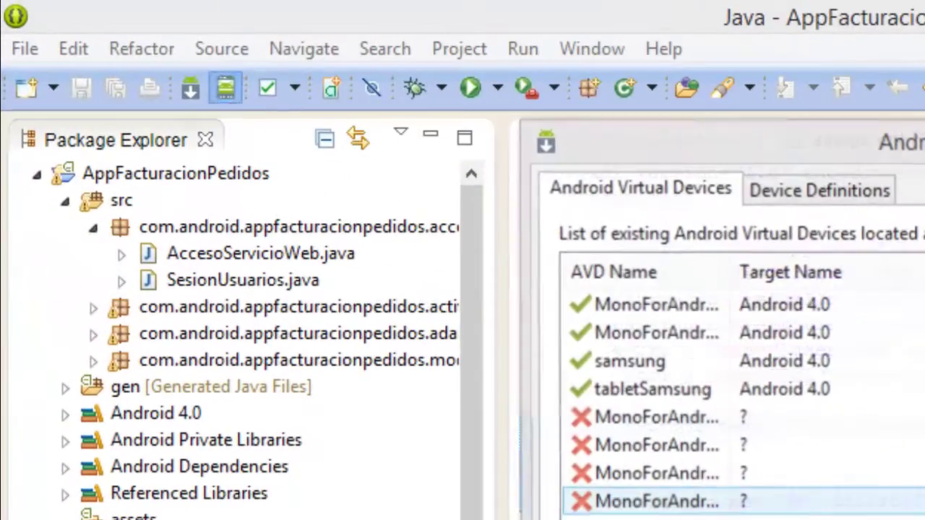
left_click(686, 361)
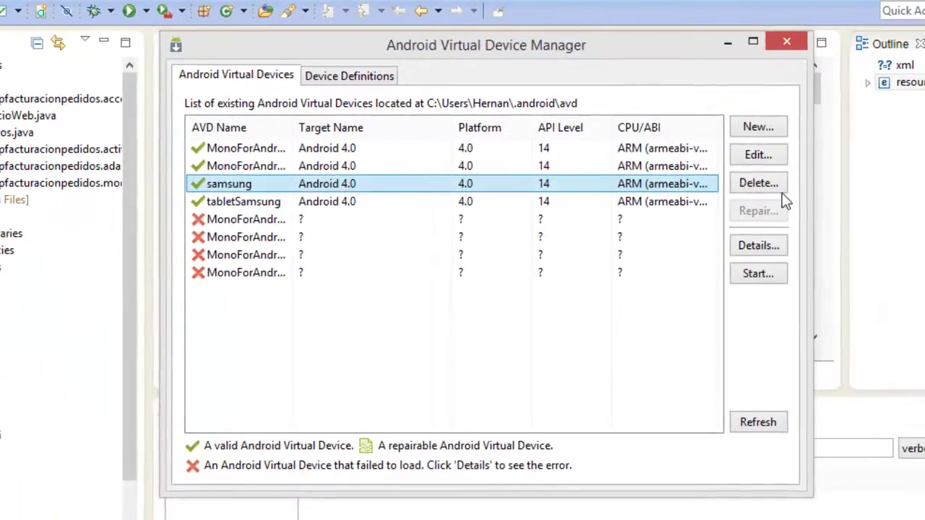
left_click(779, 184)
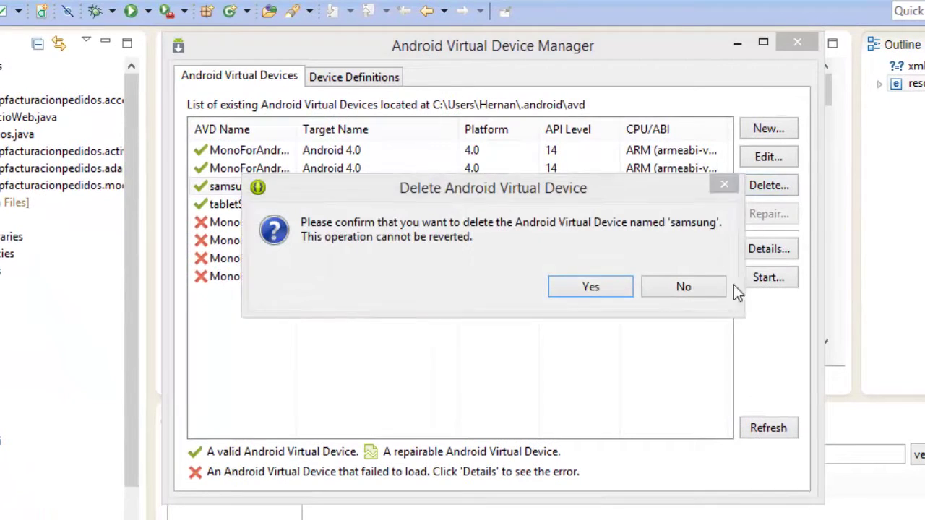
left_click(713, 289)
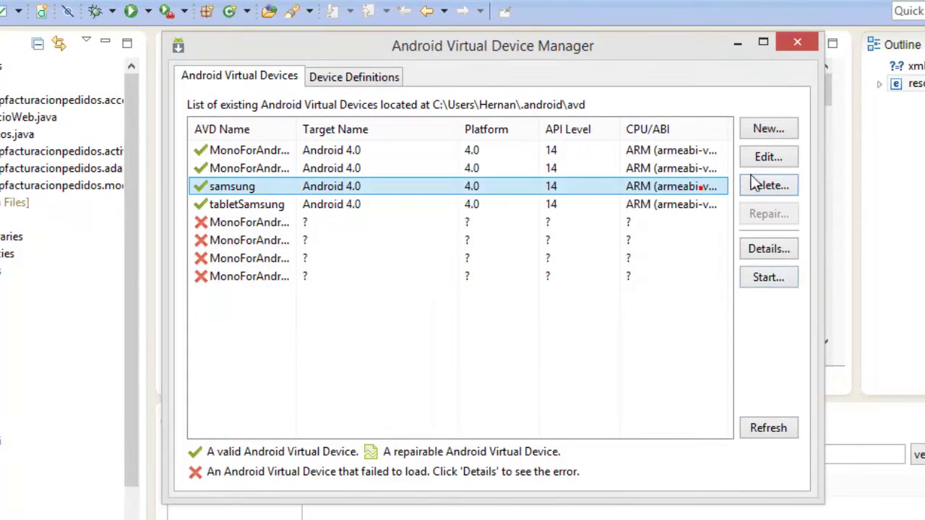
left_click(768, 157)
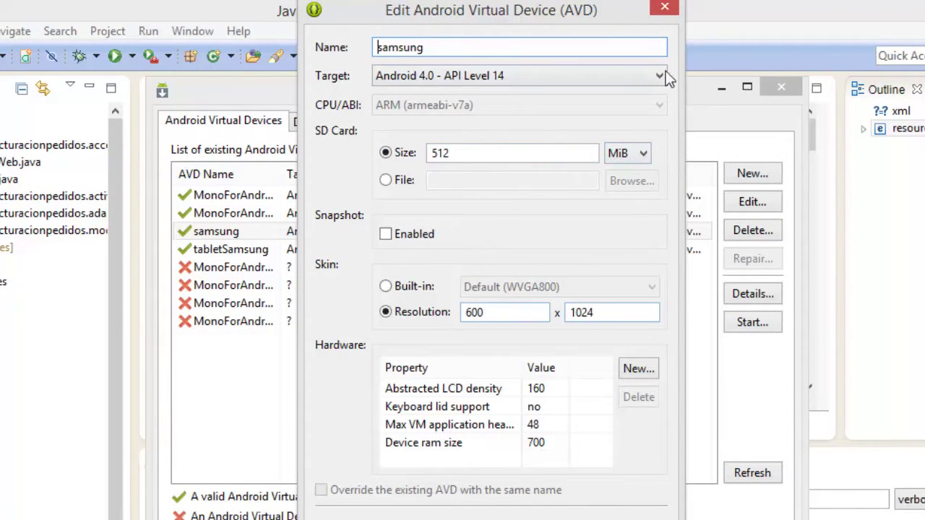
left_click(661, 9)
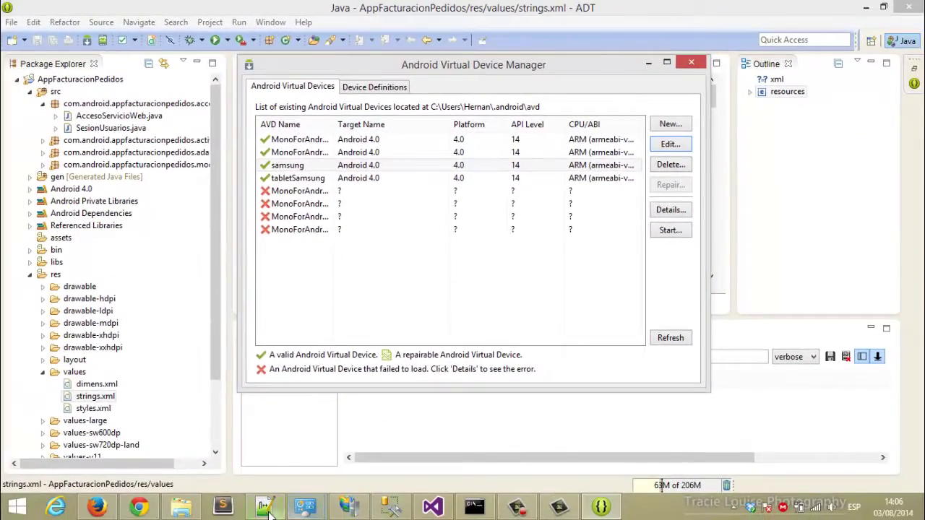
Add notes 'donde ustedes escogen el dispositivo q quieran' and 'y pueden probar su appp'.
left_click(266, 508)
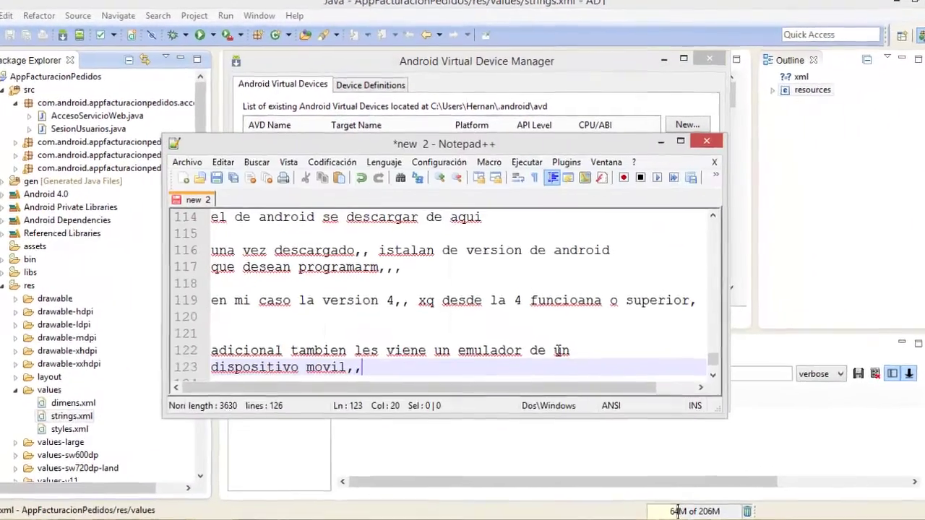
type("donde")
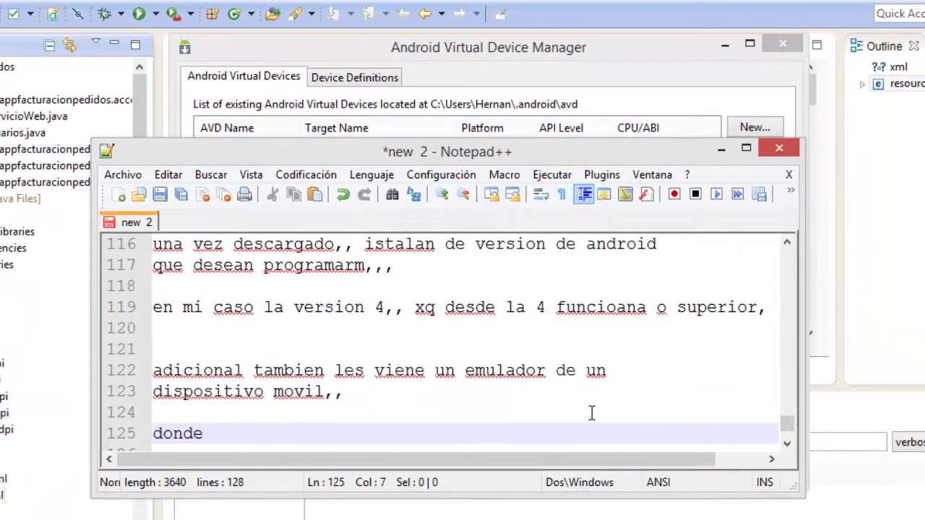
type(" ustedes e")
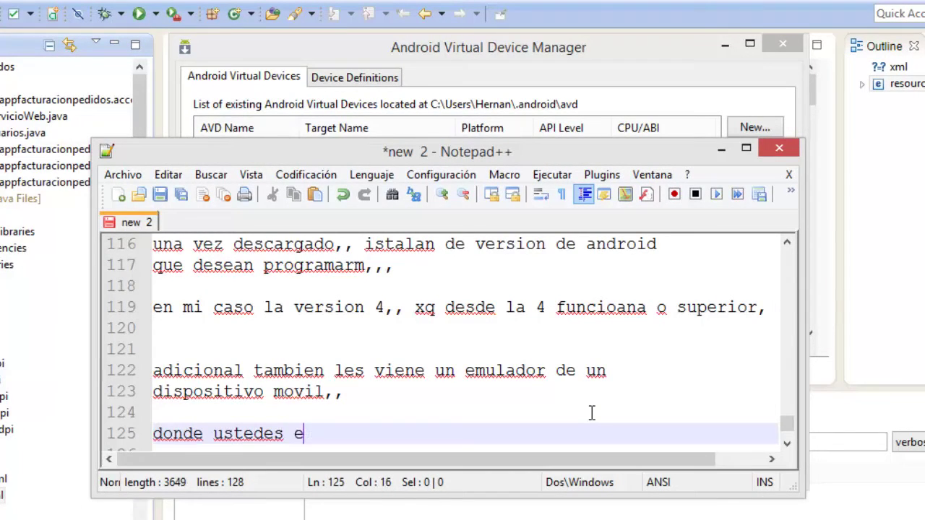
type("scogen el dispositivo q quieran,,,")
key("Return")
type("y pueden probar su appp,,")
key("Return")
key("Return")
left_click(721, 148)
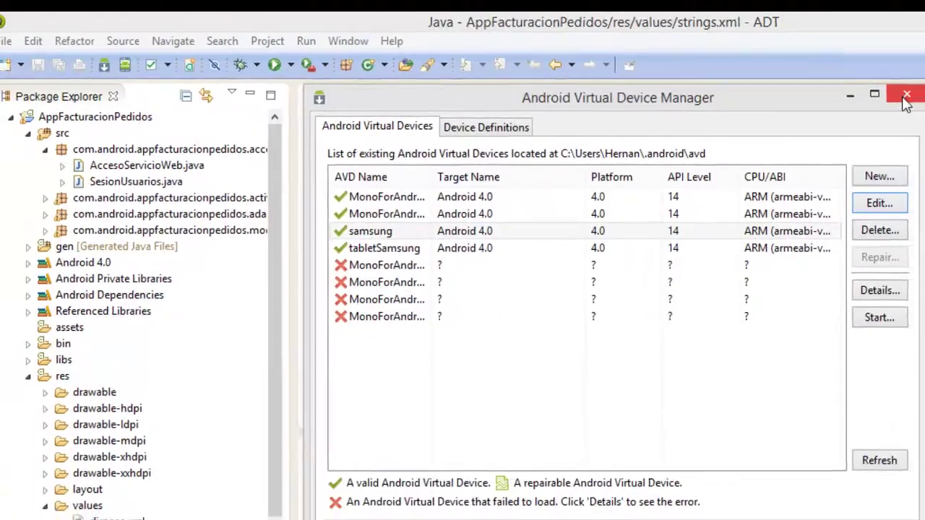
Close the AVD Manager and browse the activities, adapters and models packages in Package Explorer.
left_click(783, 45)
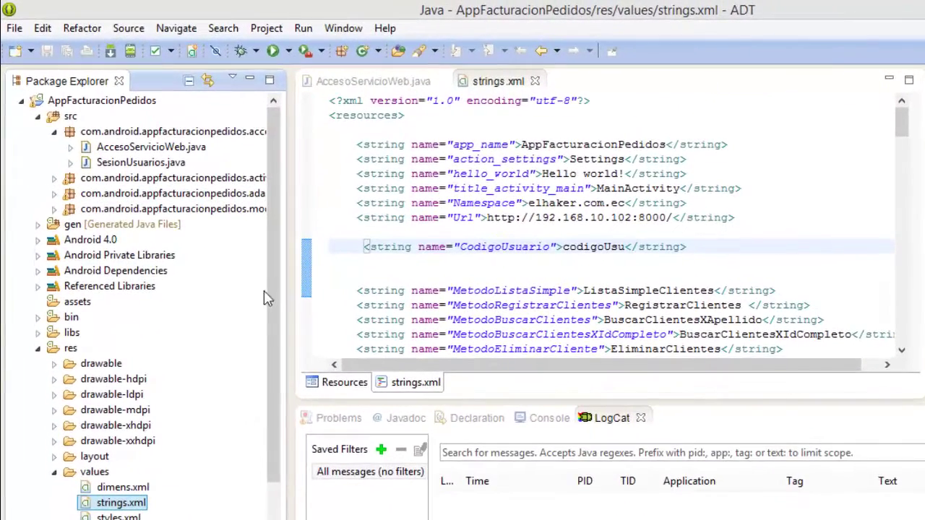
left_click(55, 178)
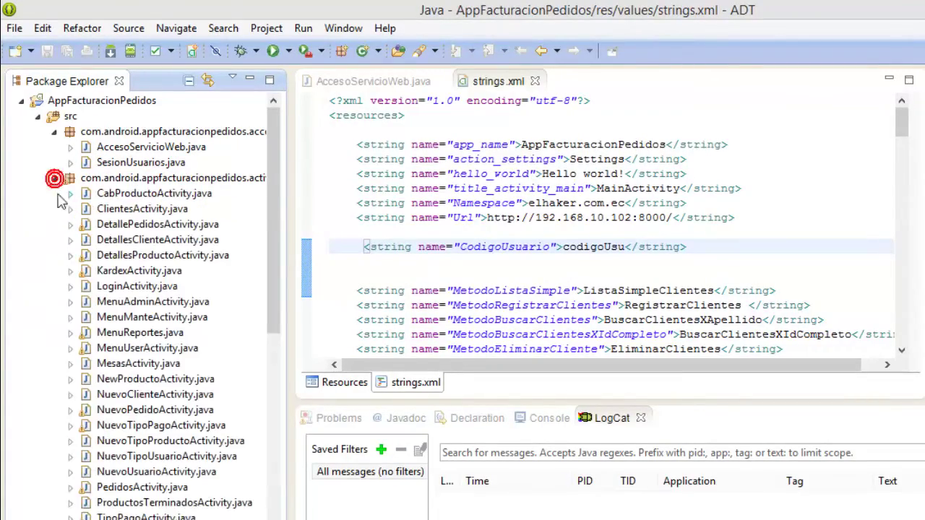
left_click(54, 179)
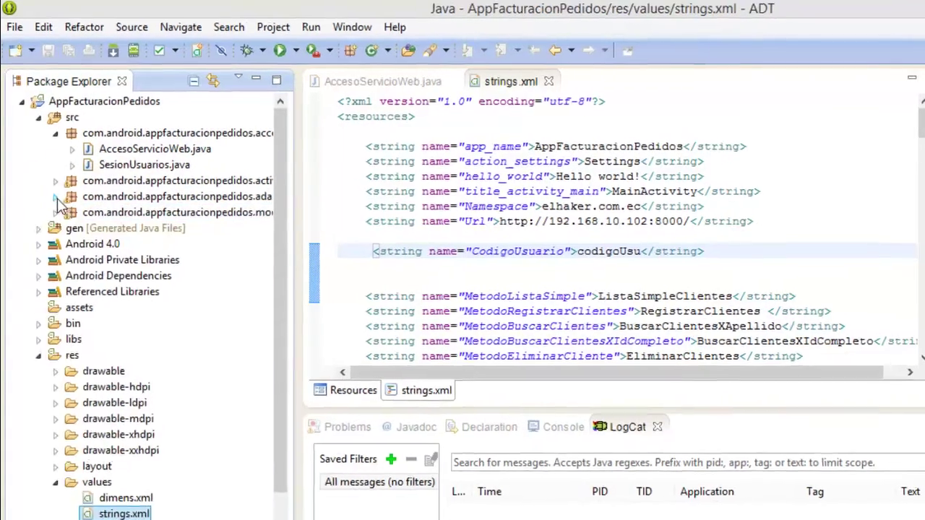
left_click(54, 194)
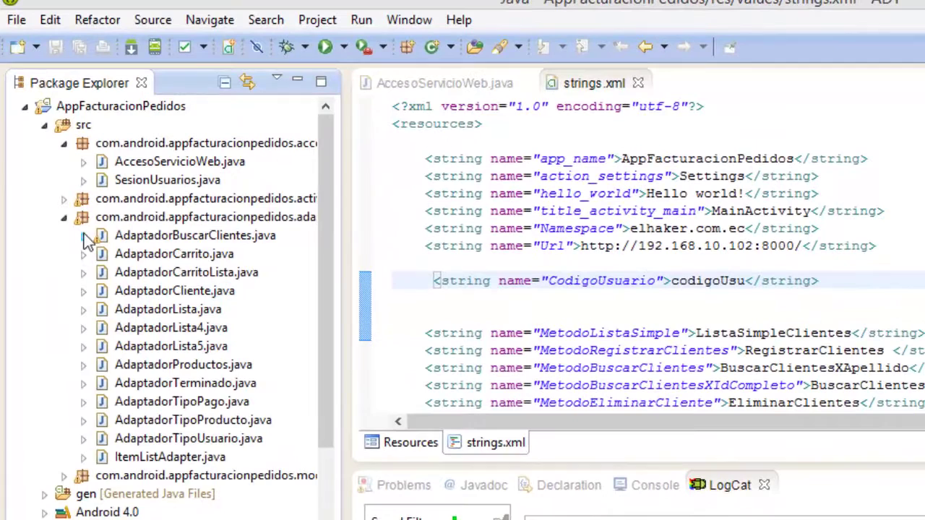
left_click(63, 216)
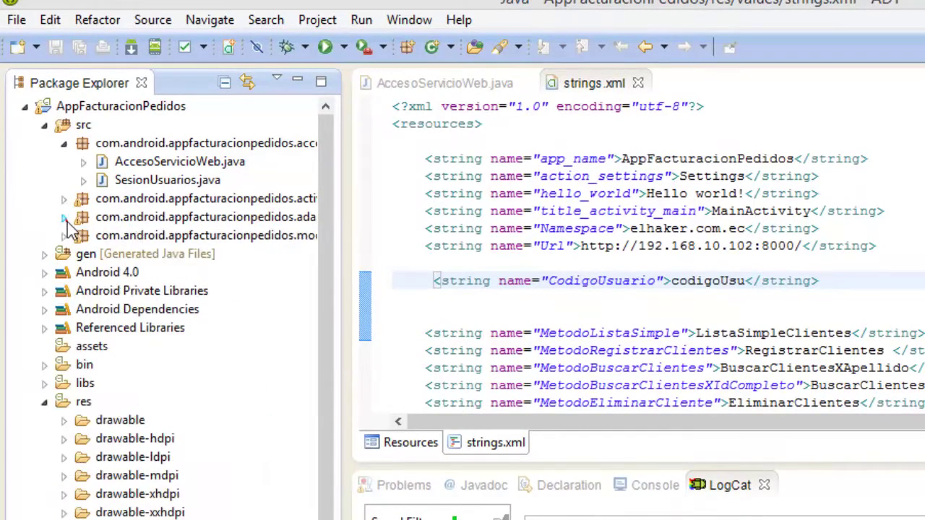
left_click(65, 236)
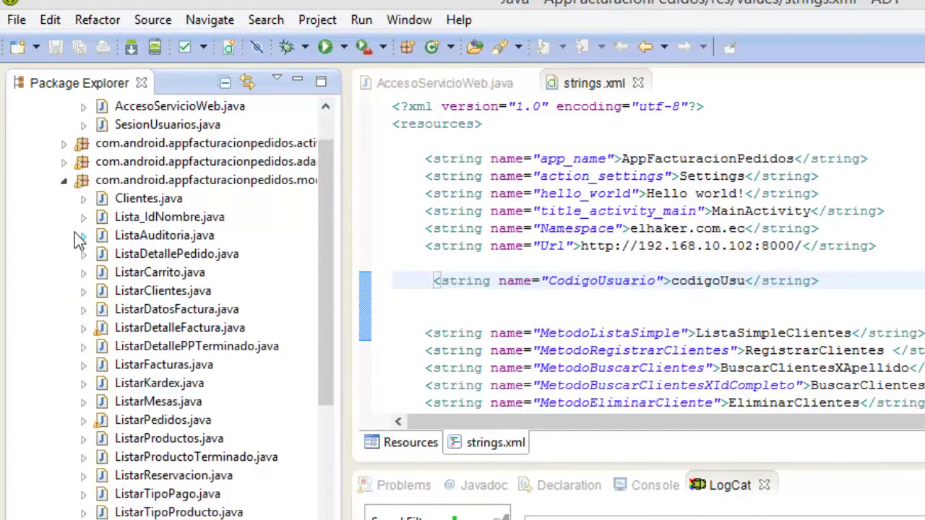
left_click(64, 181)
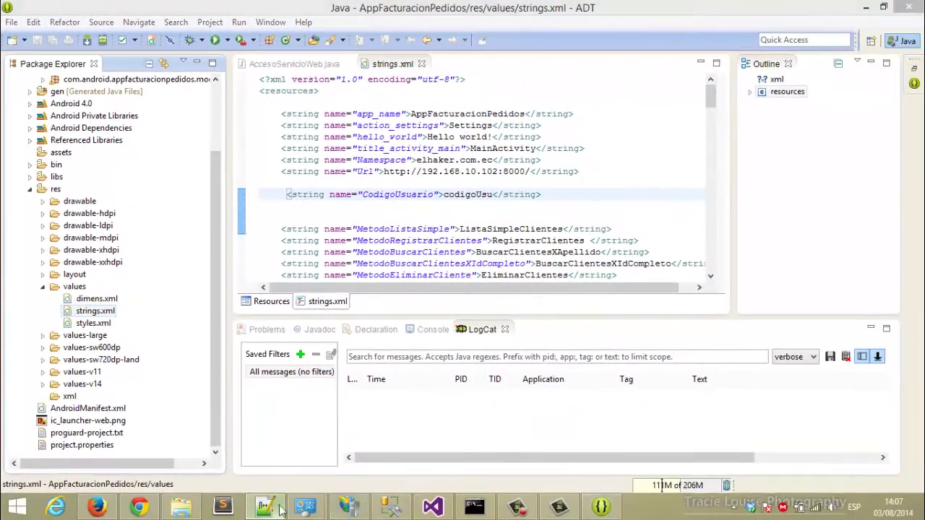
left_click(279, 508)
Note that the app is already developed, is for invoicing and order management, and was the author's thesis.
type("en mi caso ya")
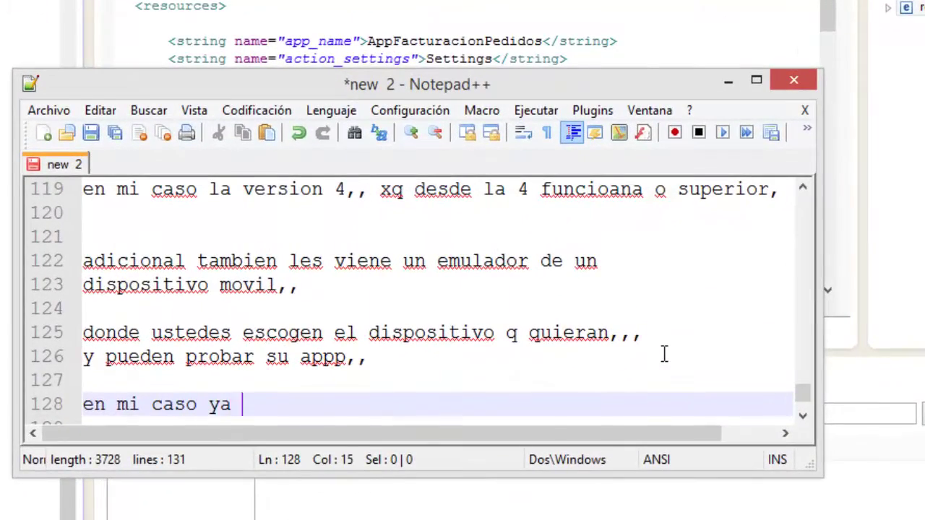
type(" te")
type("ngo desarrollada la appp")
key("Return")
type("es para facturacion y gestion de pedidos,, era mi tesis,,")
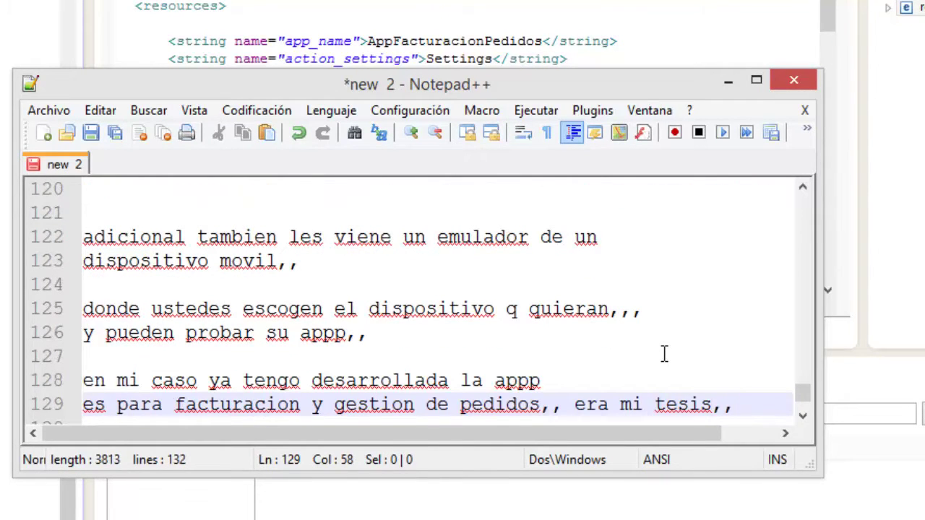
type("xdxd")
key("Return")
key("Return")
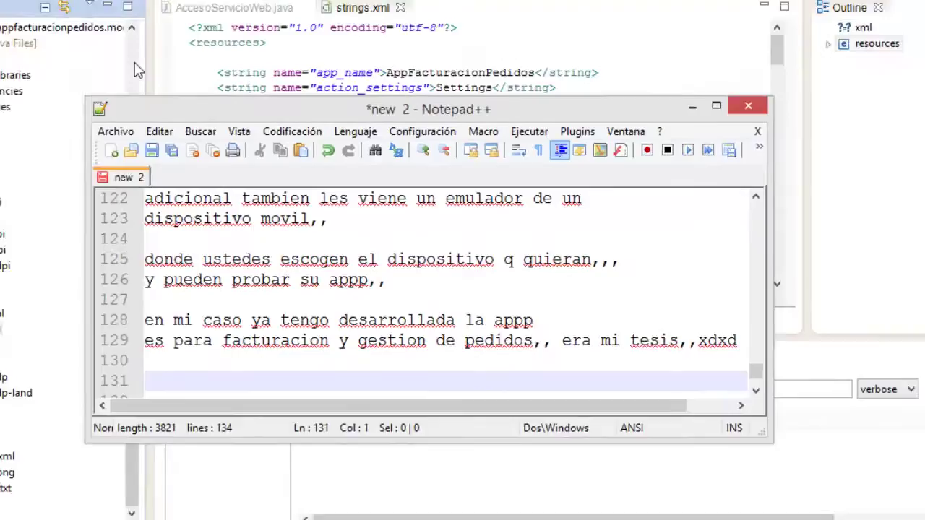
left_click(207, 98)
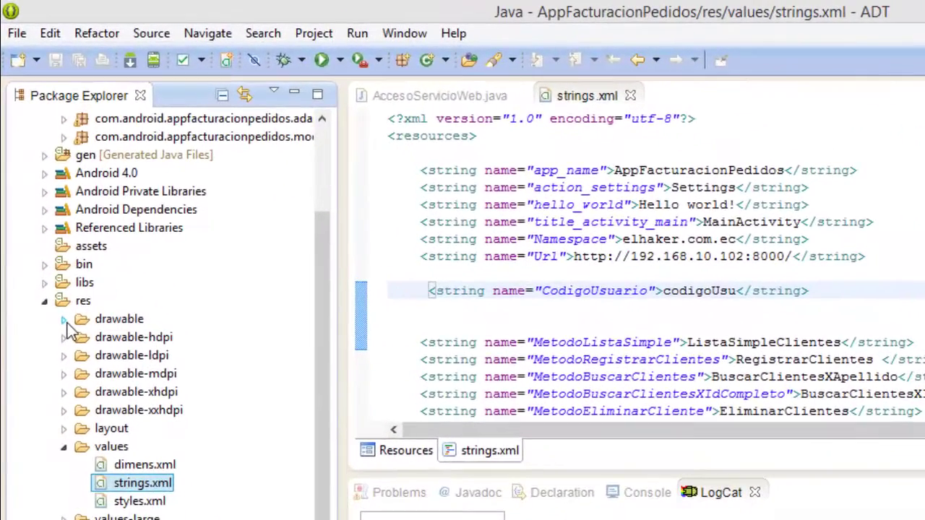
Expand res/layout and open the clientes.xml customer-list layout in Graphical Layout.
left_click(48, 242)
left_click(65, 321)
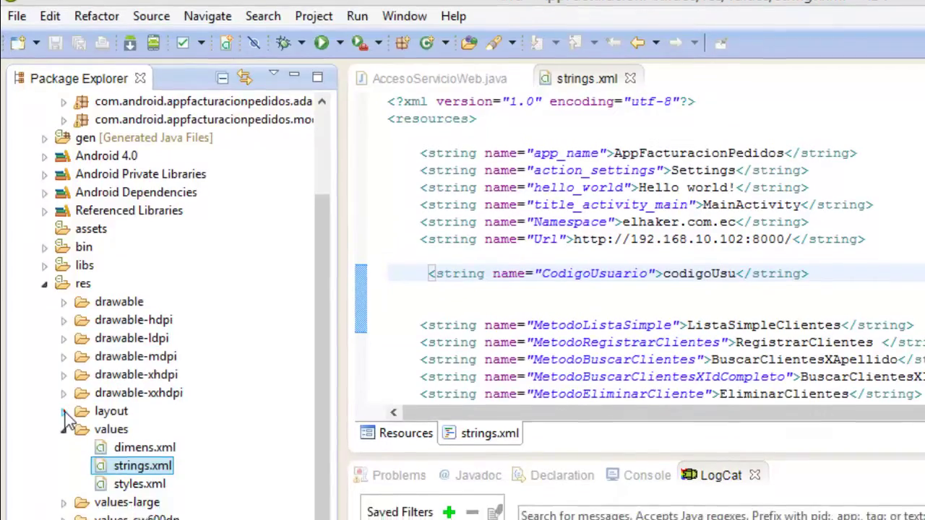
left_click(64, 411)
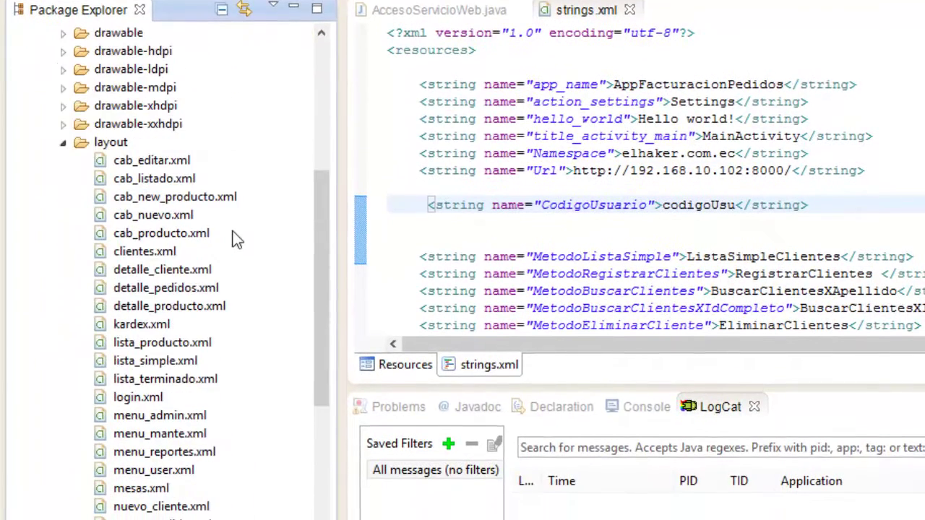
scroll(159, 413, "down", 2)
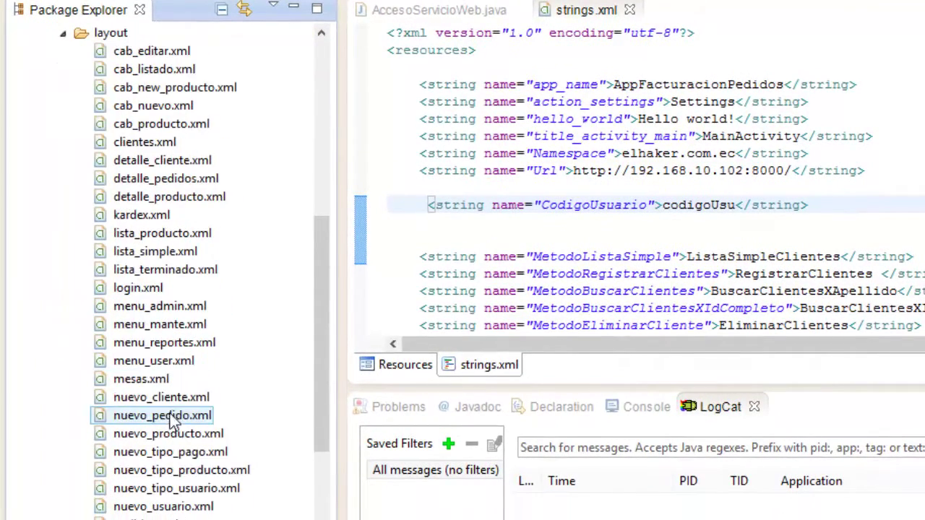
scroll(156, 393, "down", 2)
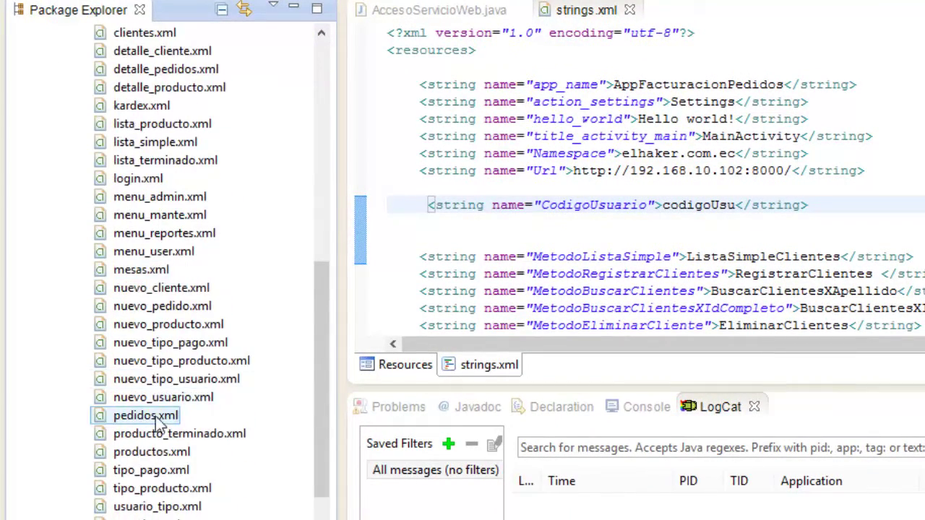
scroll(133, 421, "up", 3)
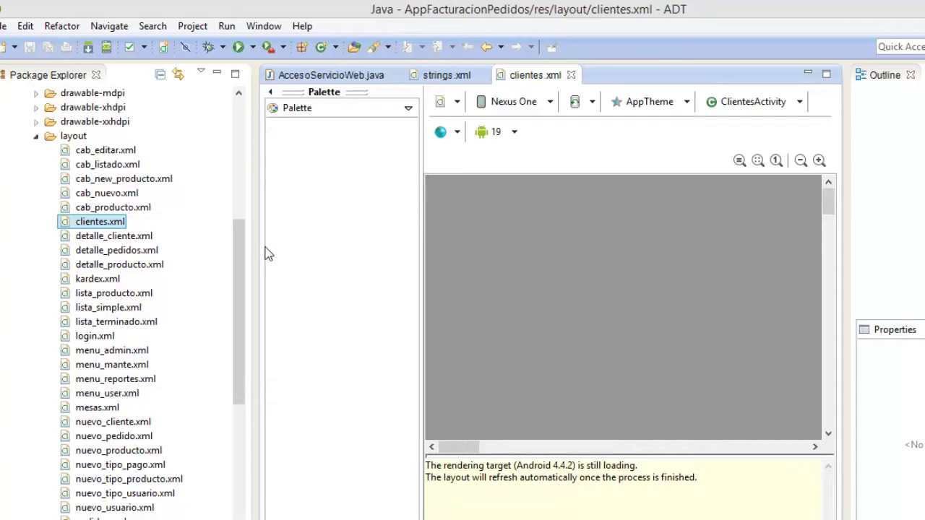
left_click_drag(236, 263, 238, 192)
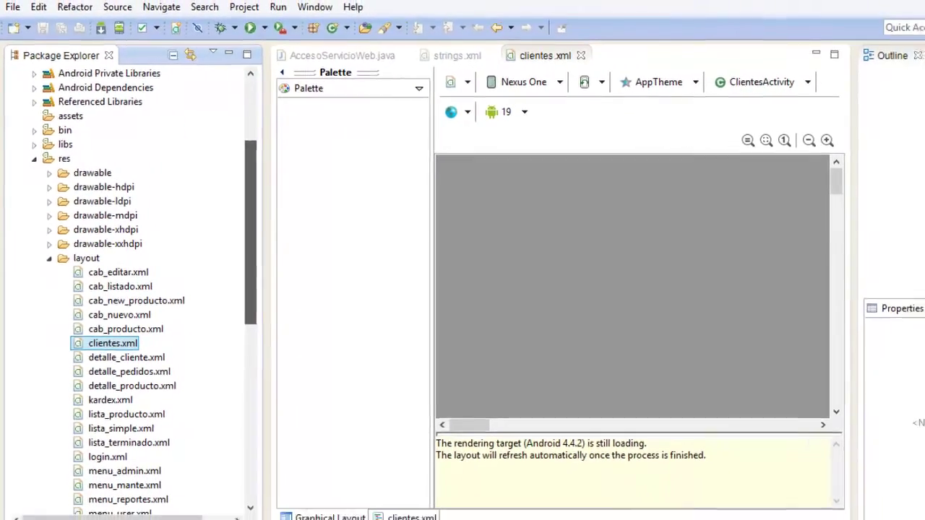
Note that the app uses three layers: presentation, logic, and data accessed through the web service.
key("alt+Tab")
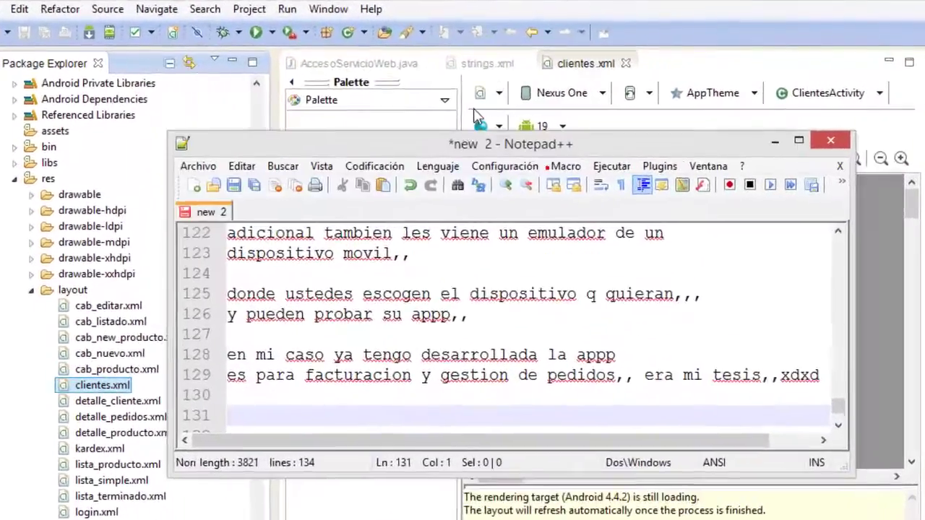
left_click_drag(491, 144, 423, 55)
key("Return")
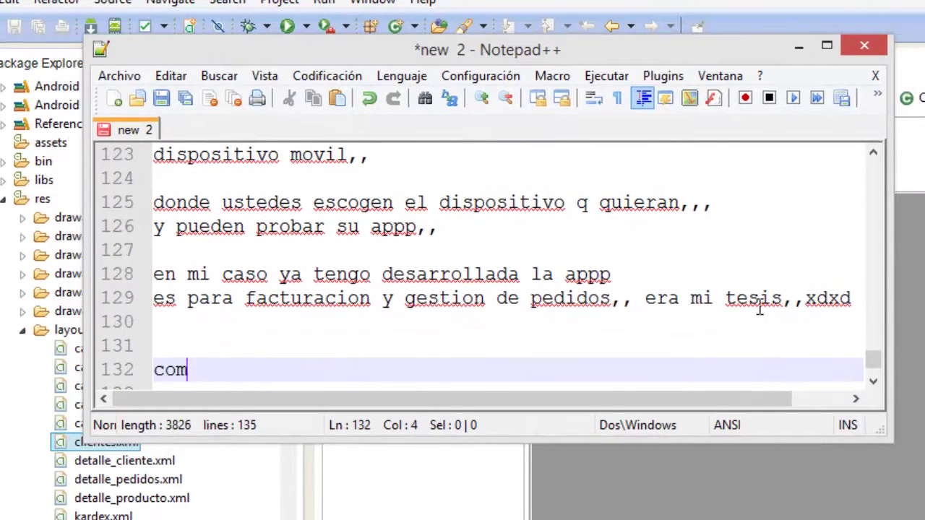
type("como")
type("ven igual esta en 3 capas presentacion logica y datos q en este caso accede al webservices")
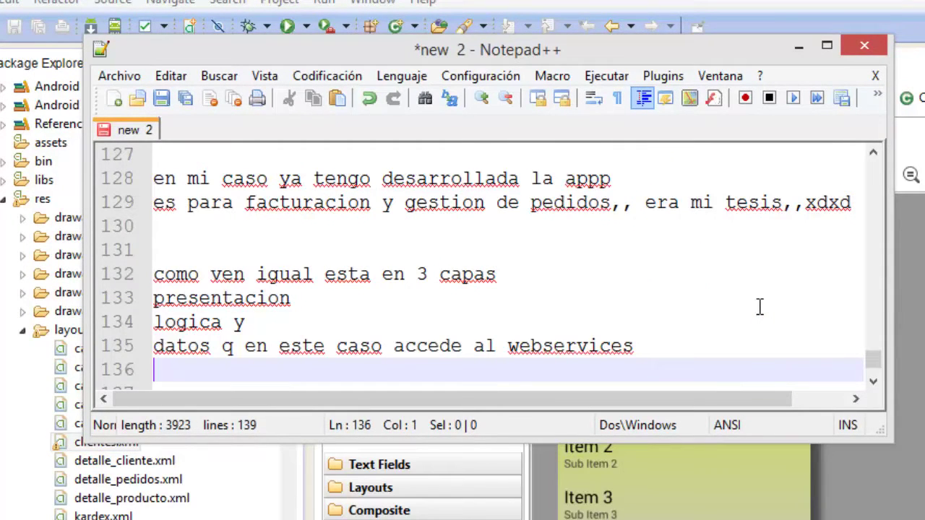
left_click(800, 48)
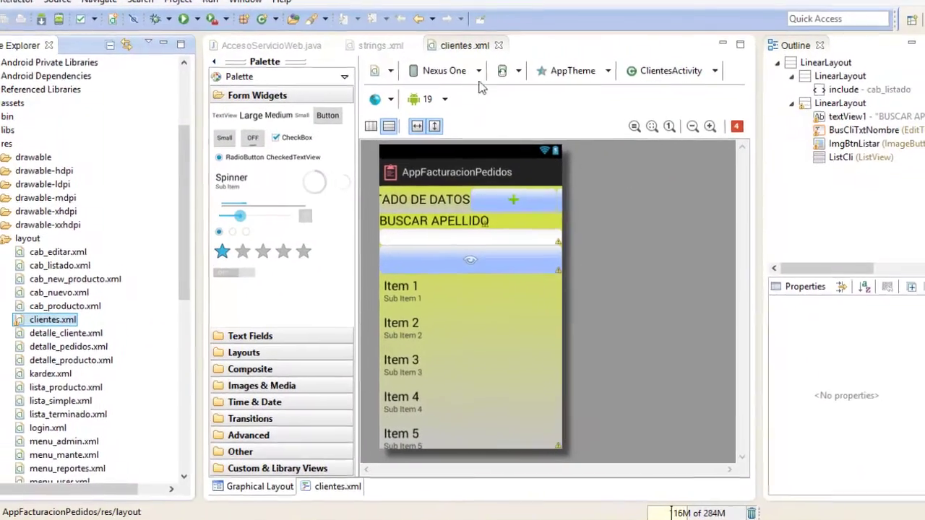
Preview the clientes.xml layout on a 7-inch WSVGA tablet.
left_click(490, 69)
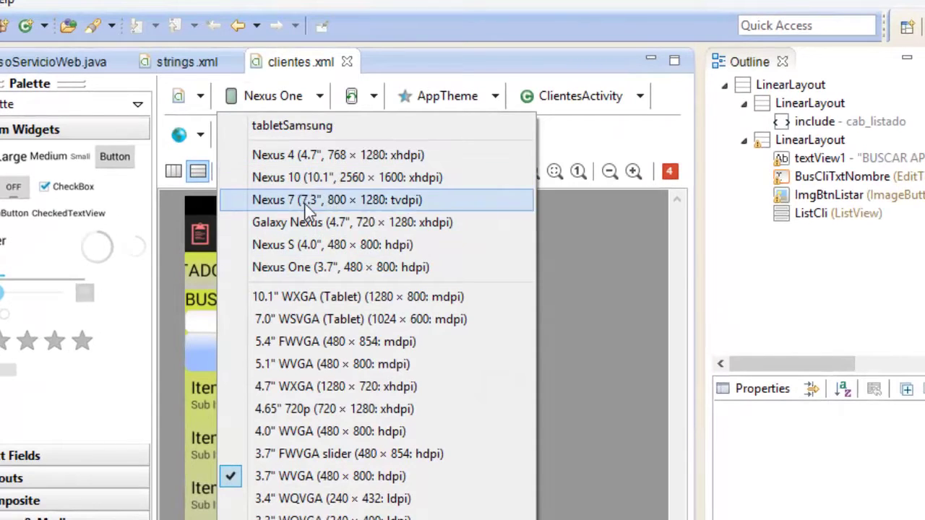
left_click(337, 320)
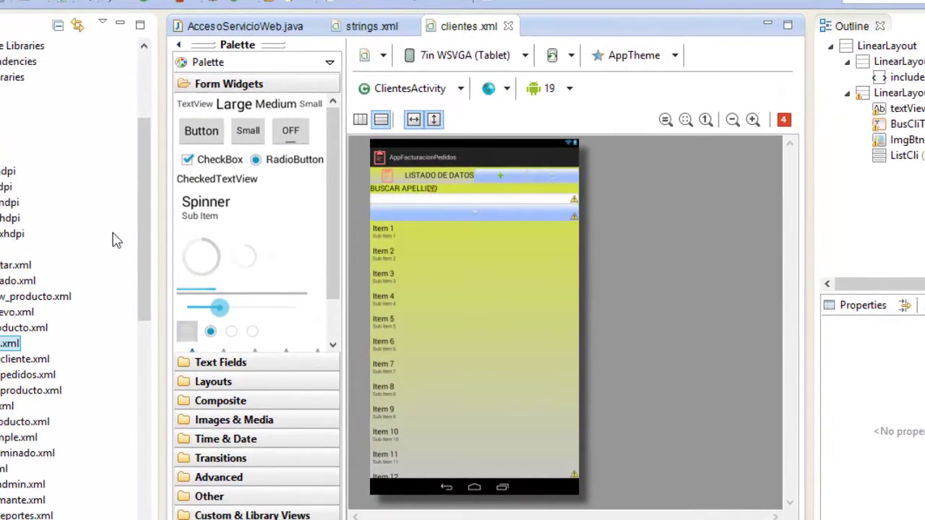
scroll(166, 242, "up", 4)
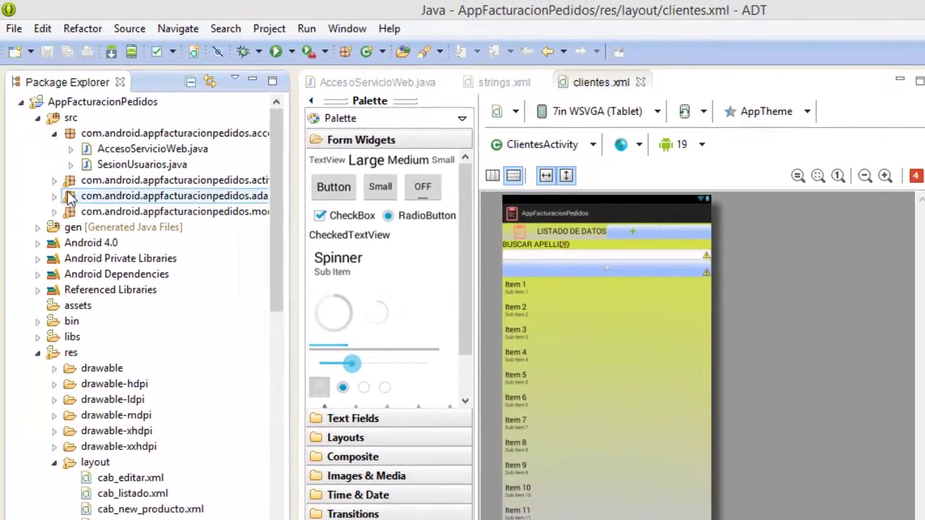
Open and scroll through ClientesActivity.java, then collapse the activities package.
left_click(55, 180)
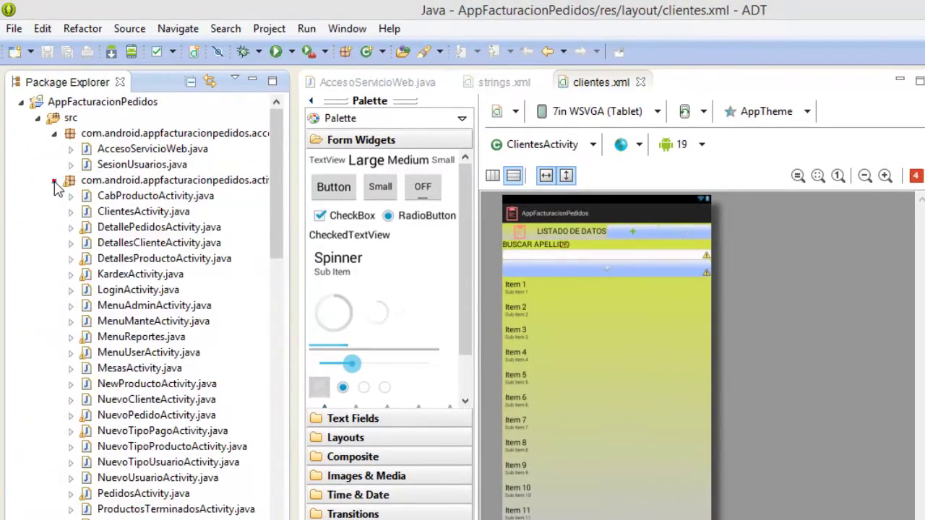
double_click(145, 212)
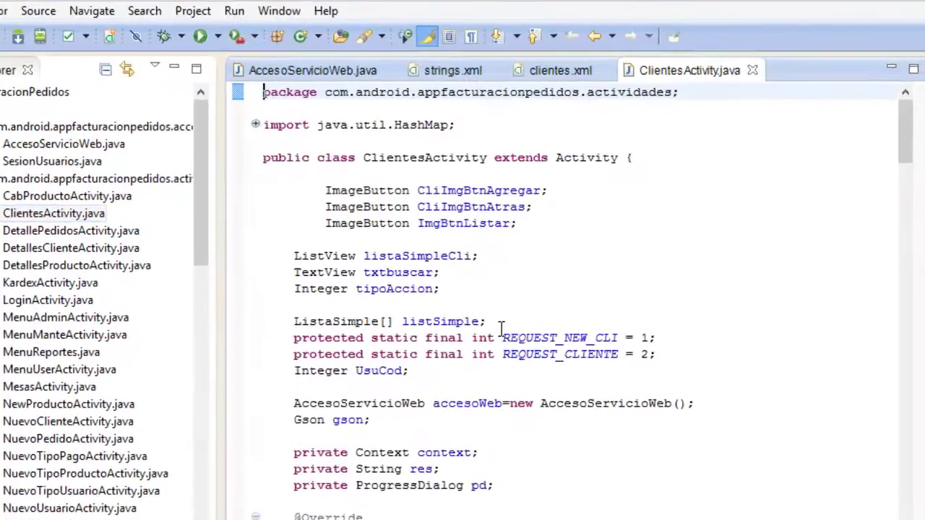
scroll(429, 324, "down", 15)
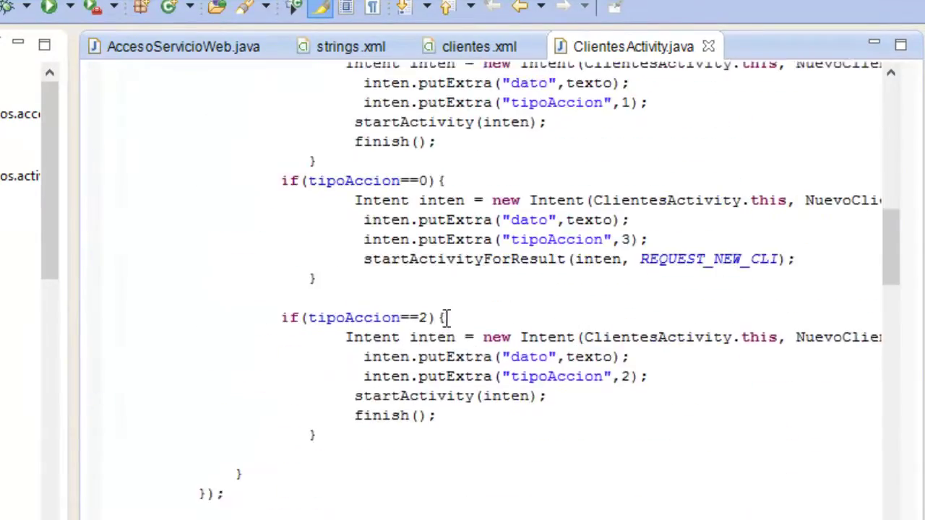
scroll(446, 318, "down", 15)
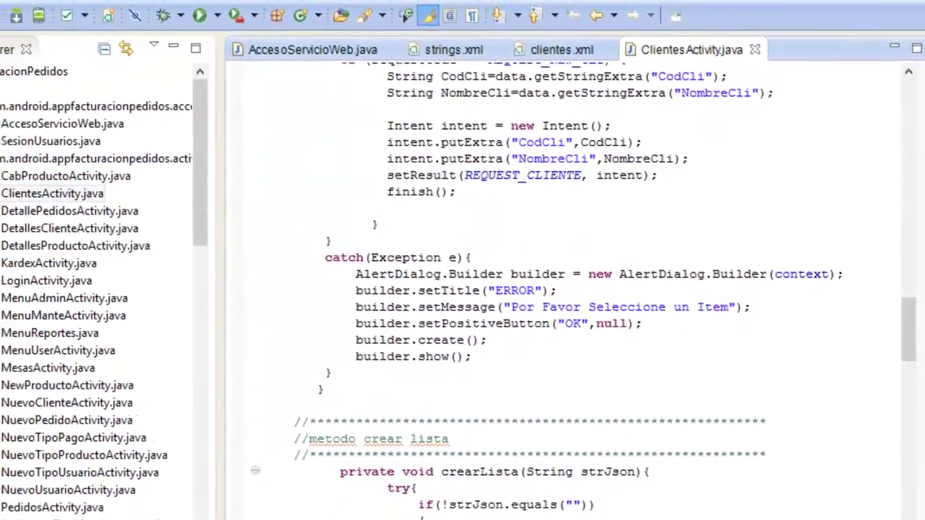
left_click(60, 174)
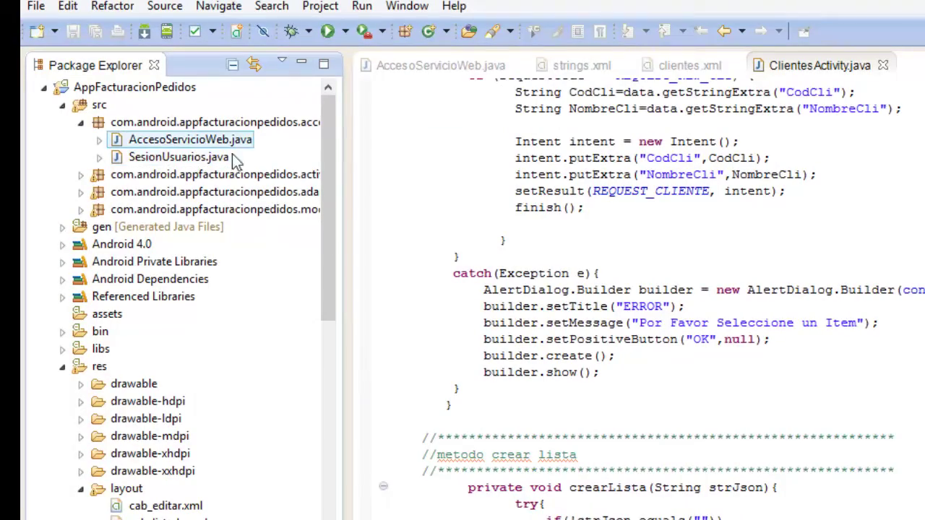
left_click(422, 59)
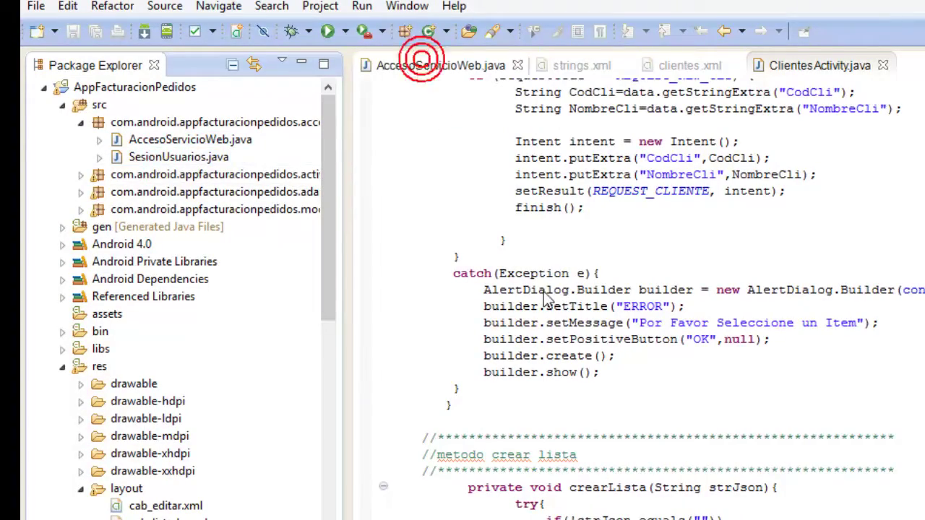
Scroll AccesoServicioWeb.java to the Basic Authorization header built from base64-encoded credentials.
scroll(549, 304, "up", 15)
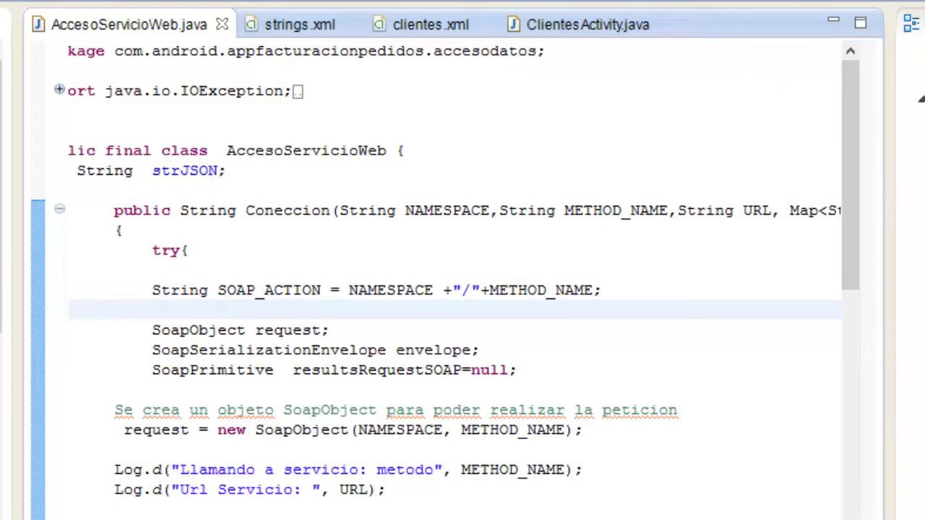
scroll(454, 271, "left", 1)
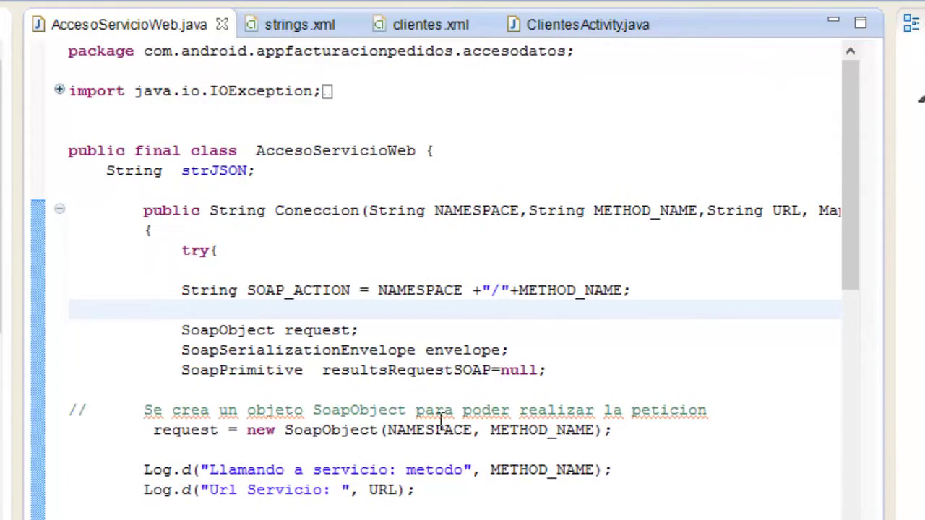
scroll(441, 419, "down", 16)
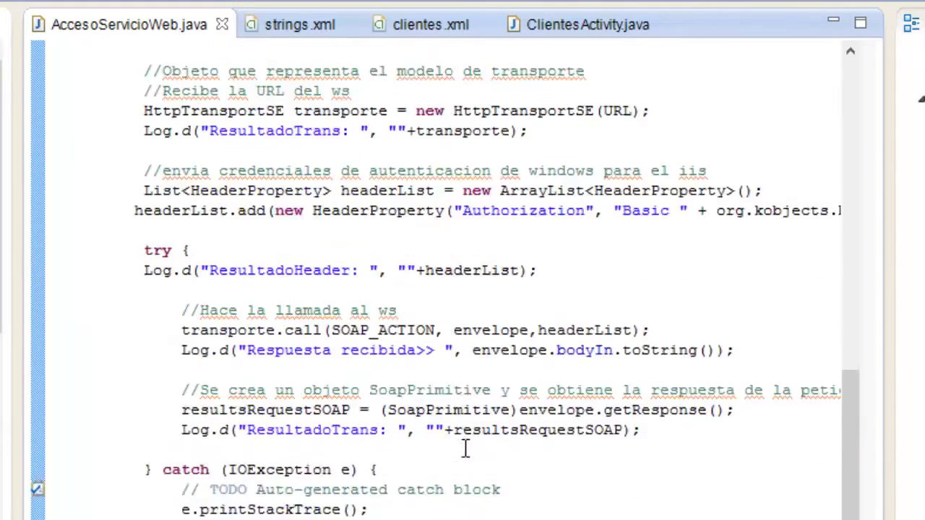
scroll(466, 448, "down", 5)
scroll(468, 453, "up", 10)
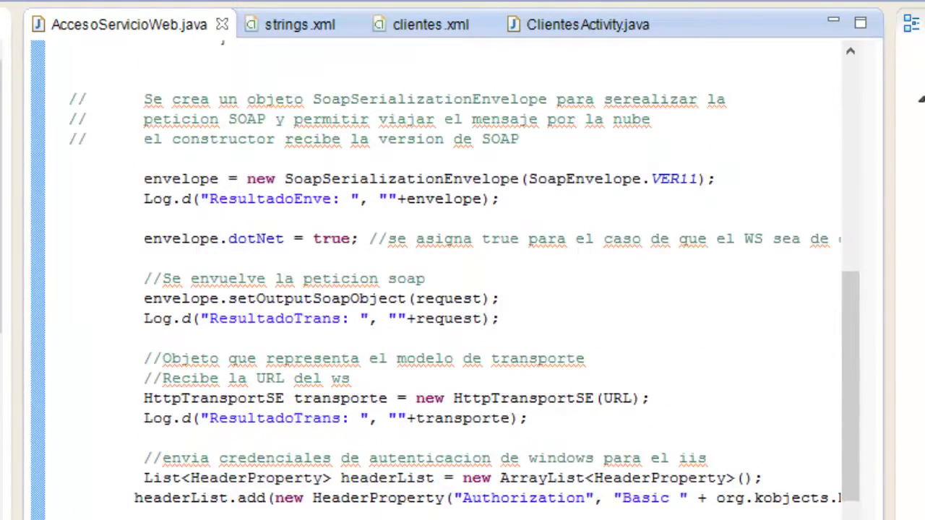
scroll(454, 300, "right", 12)
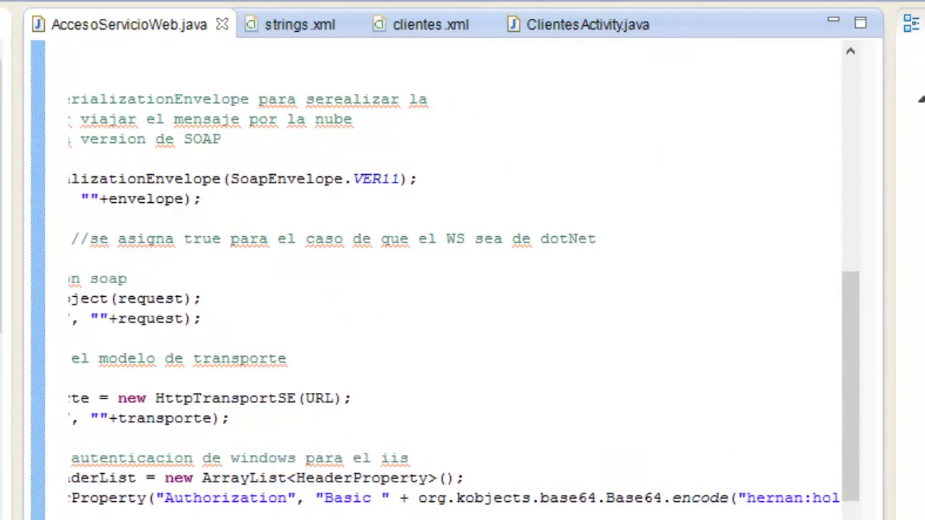
scroll(619, 505, "left", 10)
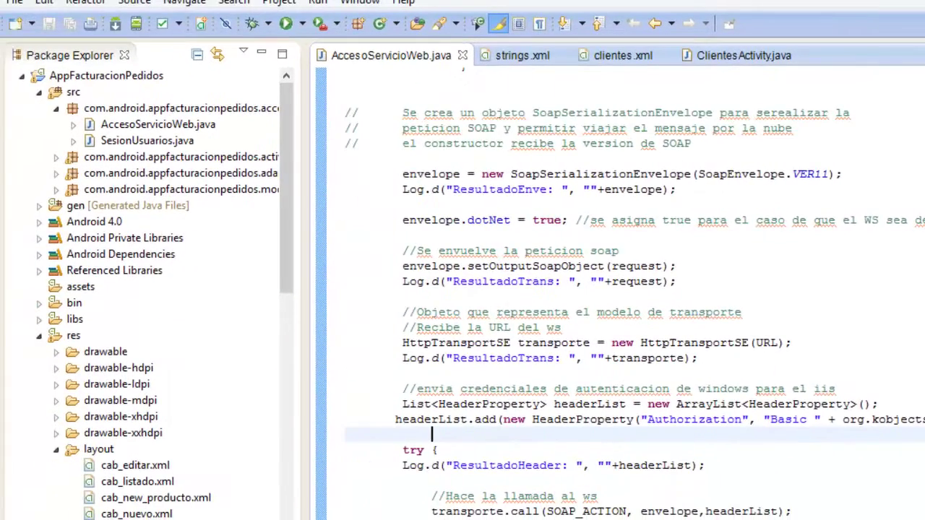
scroll(615, 289, "right", 3)
scroll(634, 313, "right", 5)
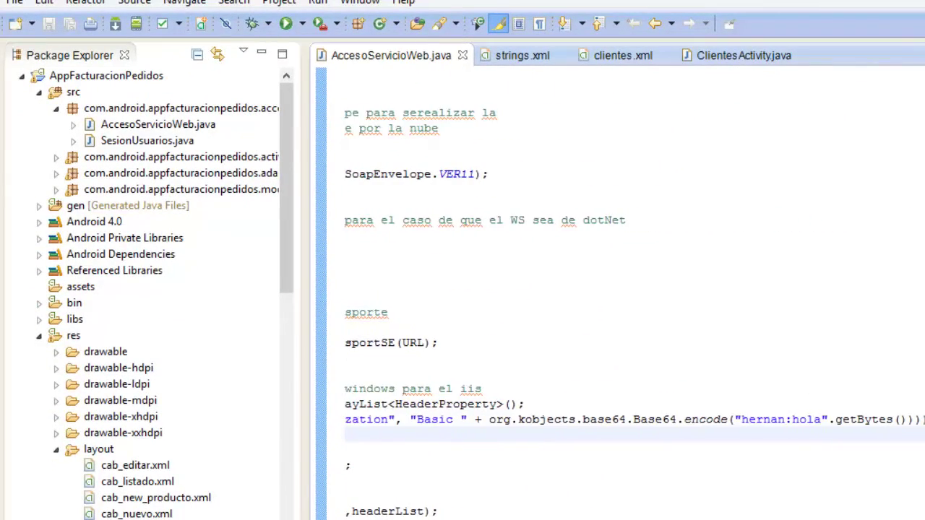
Note that this code accesses the web service, sending the browser login's user and password base64-encoded.
key("alt+Tab")
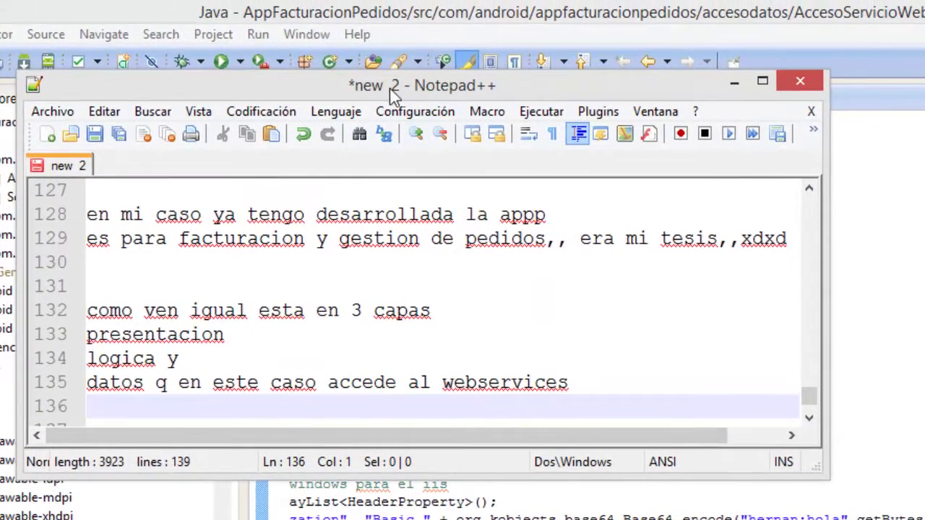
left_click_drag(390, 88, 430, 66)
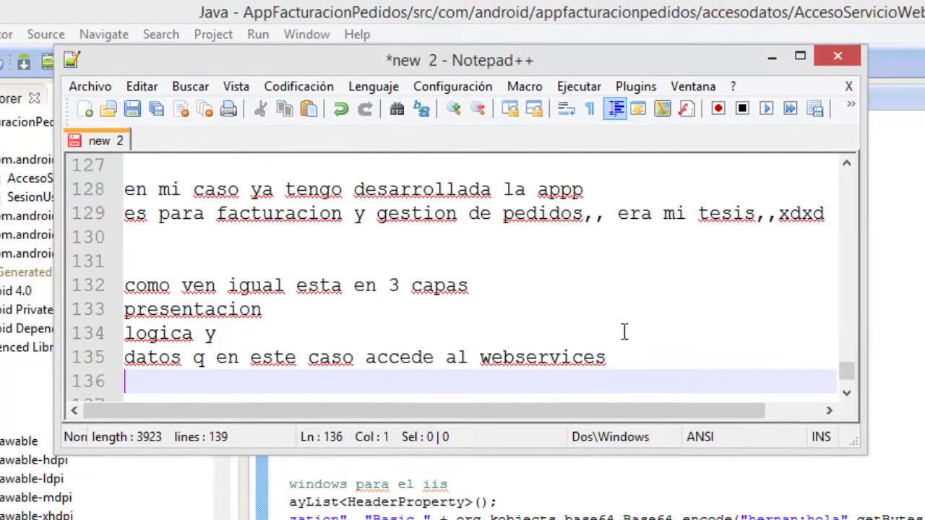
key("Return")
type("en e")
type("sta p")
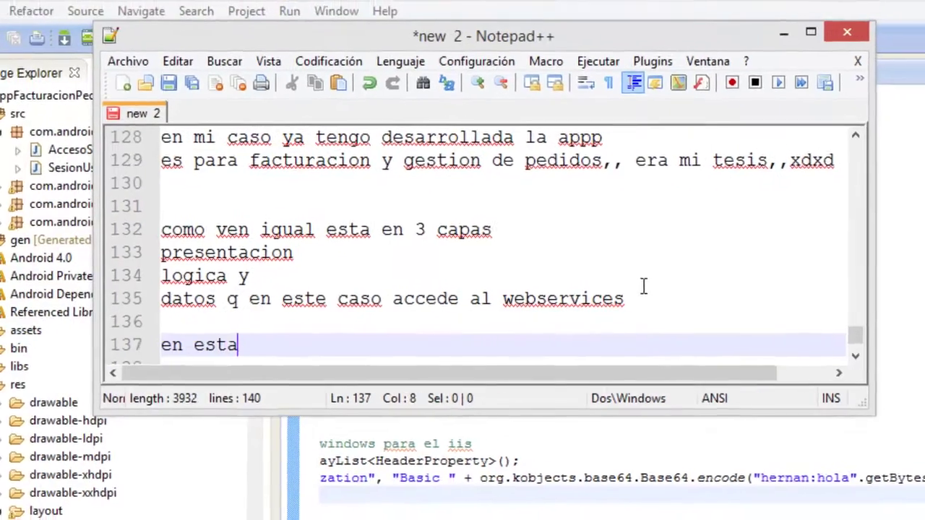
type("arte a")
type("ccede al webservices,,")
key("Return")
type("enviando el user y clave encriptado en base64")
key("Return")
key("Return")
type("la que yo ponia en el navegador para acceder")
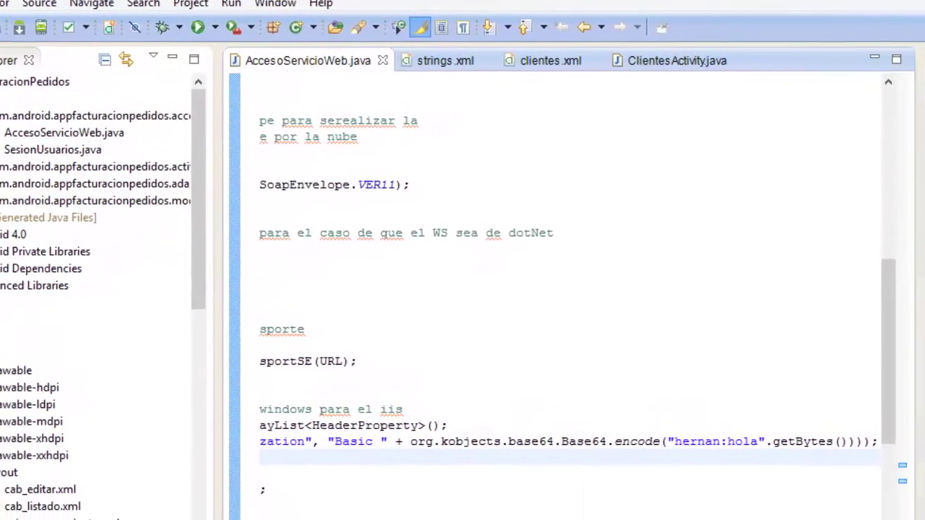
scroll(535, 469, "left", 6)
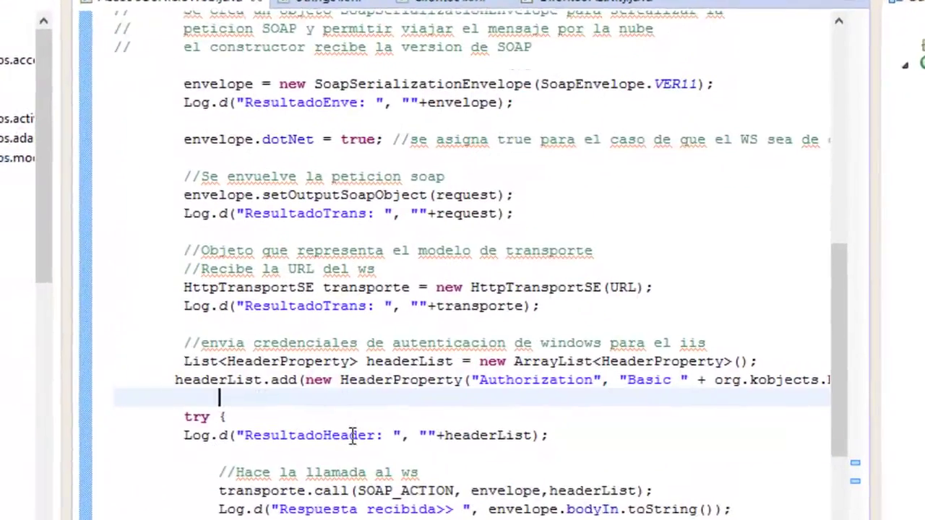
left_click(15, 198)
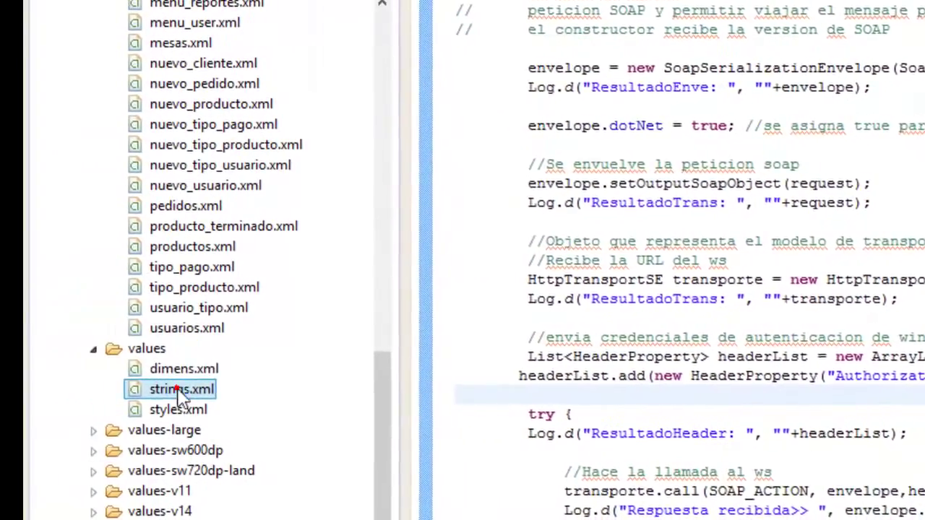
Open res/values/strings.xml at the Url entry and start a note with 'igual teng'.
double_click(165, 386)
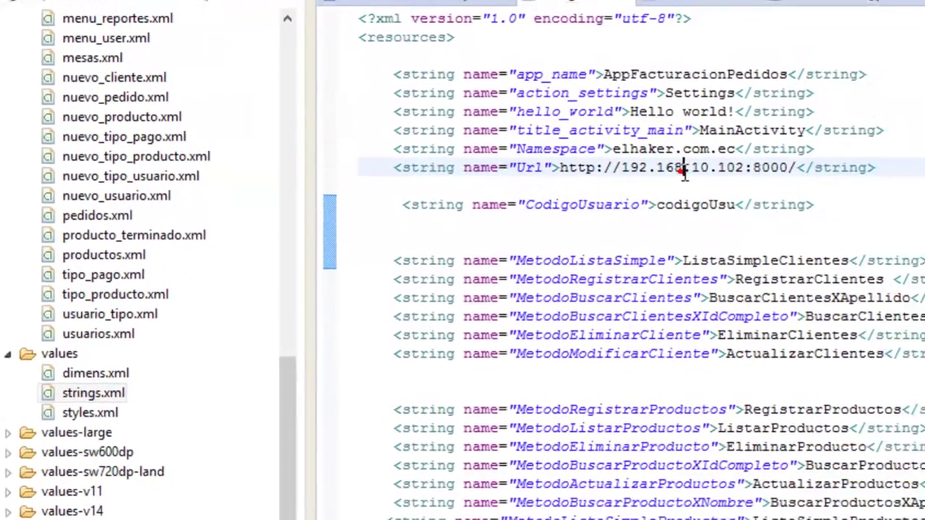
left_click(762, 161)
key("alt+Tab")
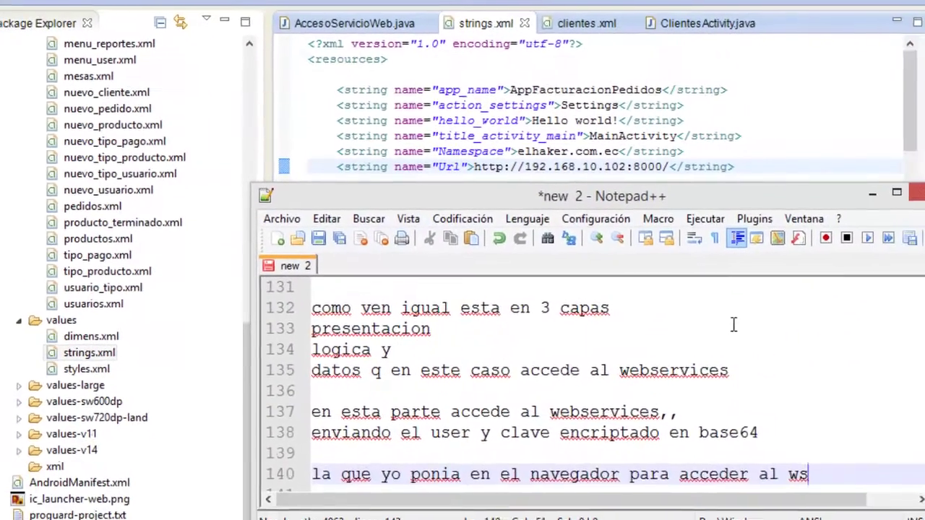
key("Return")
key("Return")
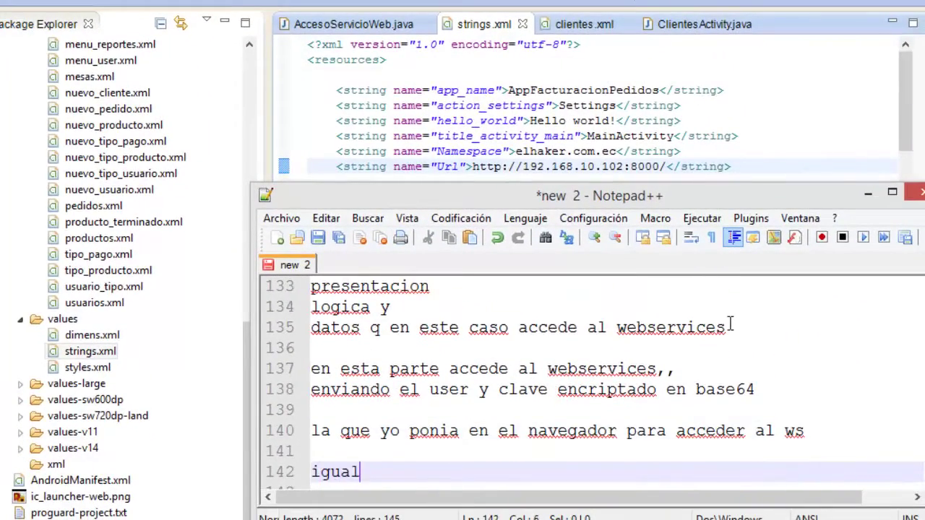
type("igual teng")
left_click(584, 166)
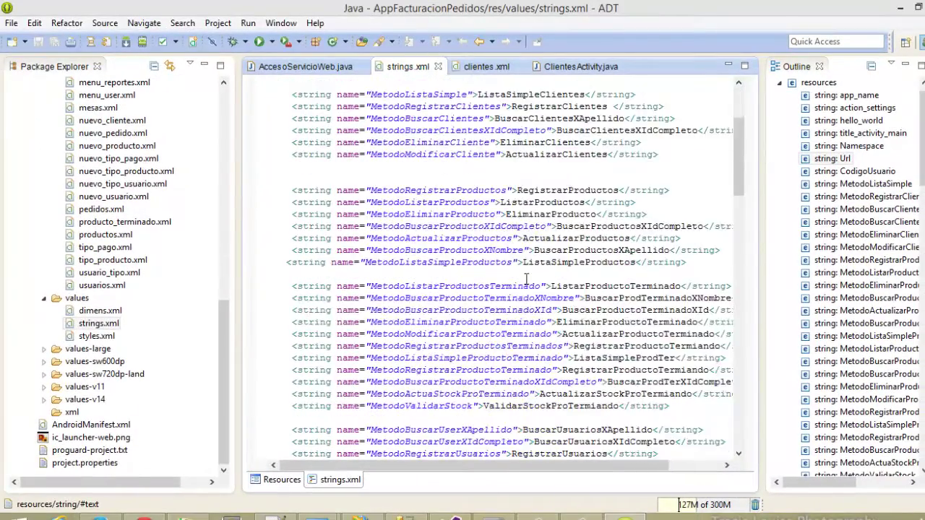
scroll(525, 279, "down", 15)
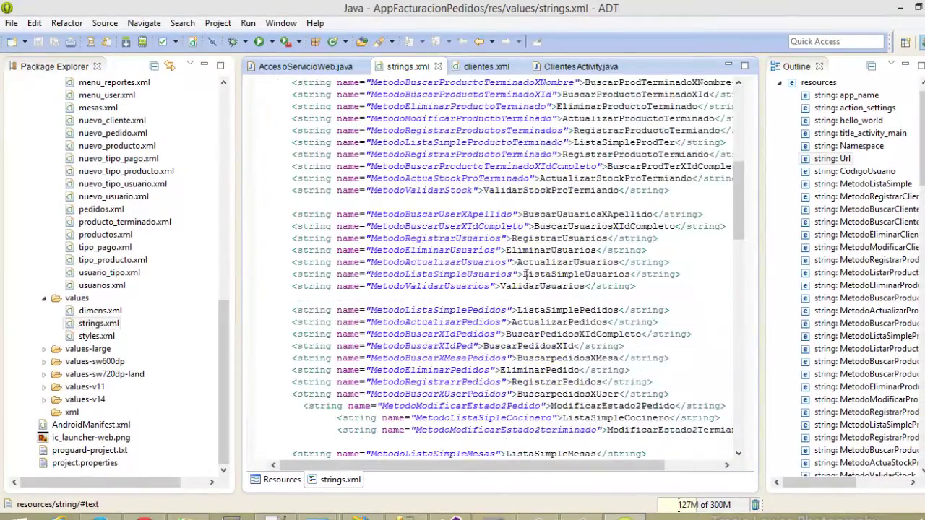
scroll(532, 270, "up", 6)
scroll(532, 269, "up", 10)
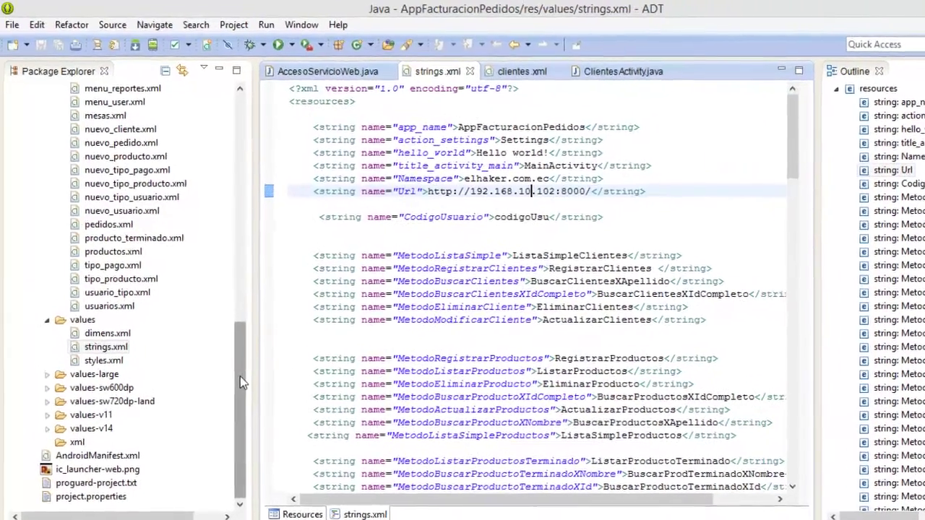
scroll(209, 244, "up", 5)
scroll(235, 282, "up", 4)
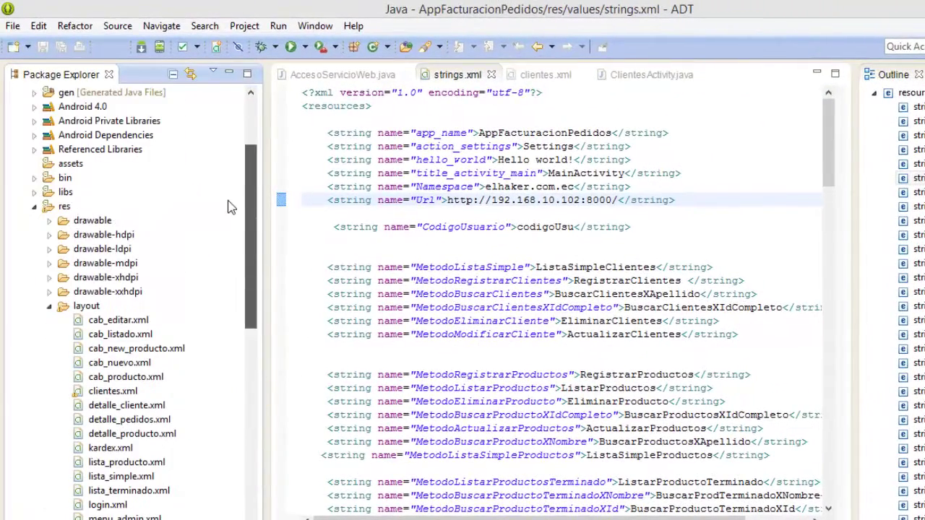
left_click(48, 316)
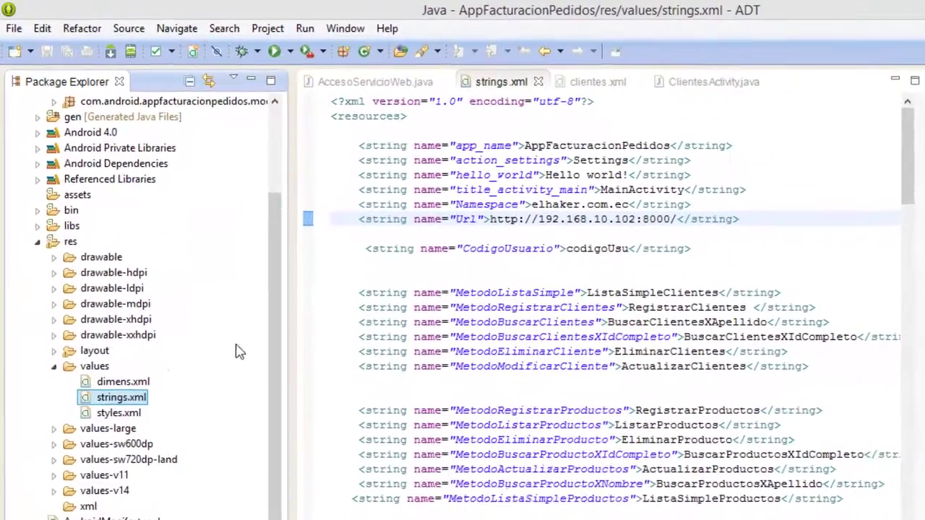
scroll(246, 311, "up", 3)
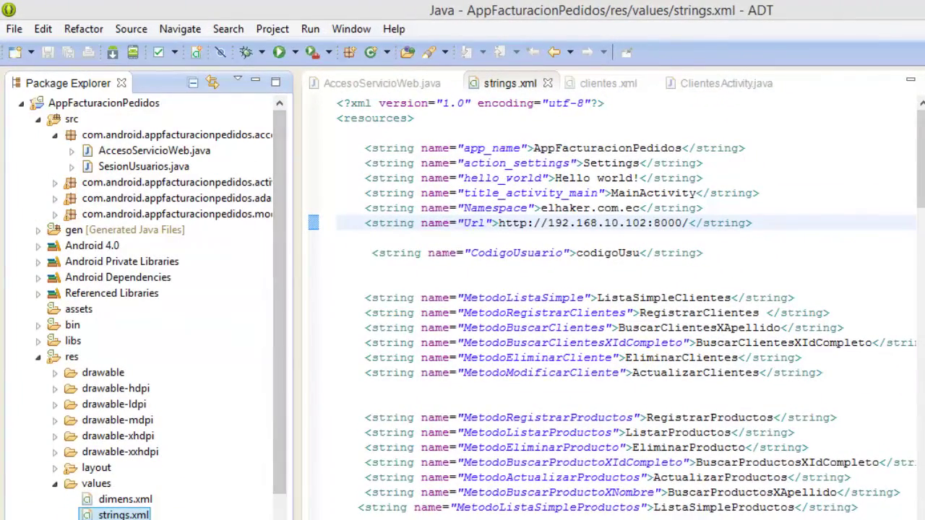
Add the line 'bueno sigamos,,,' to the Notepad++ notes.
key("alt+Tab")
key("Return")
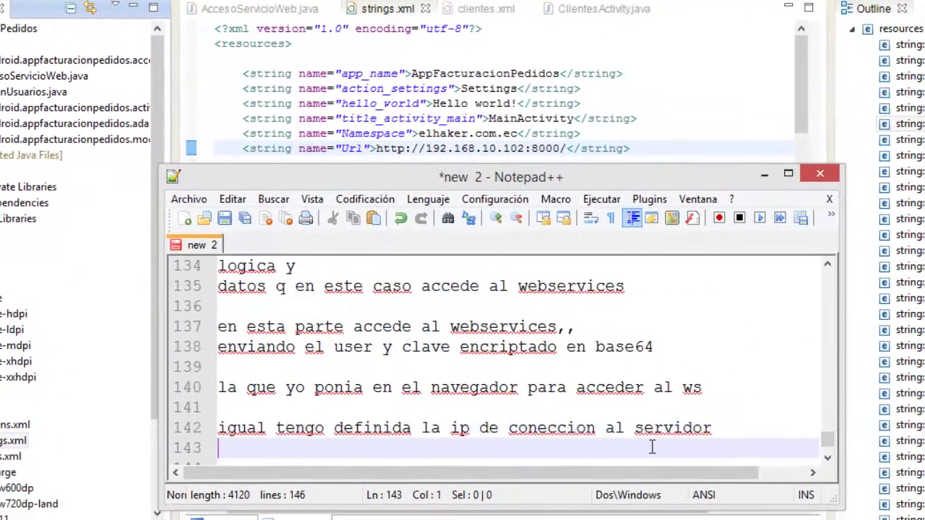
key("Return")
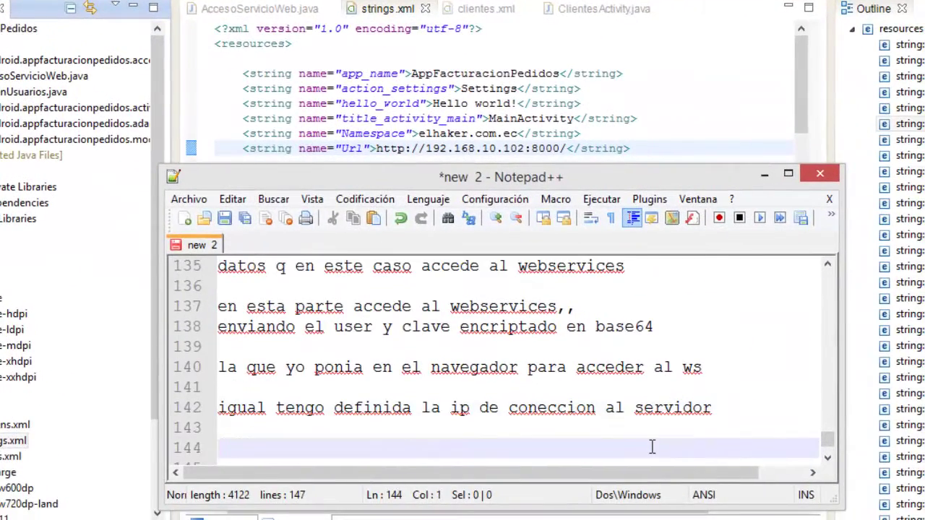
type("bueno si")
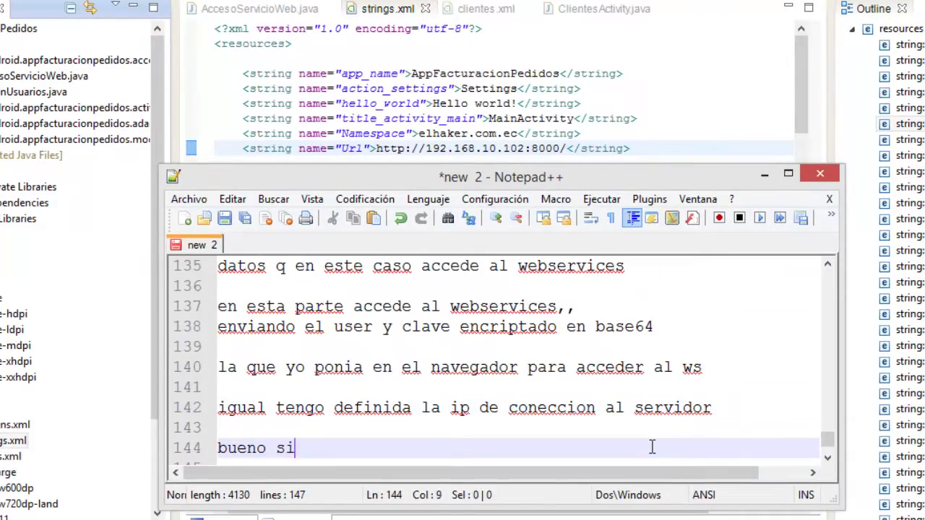
type("gamos,,,")
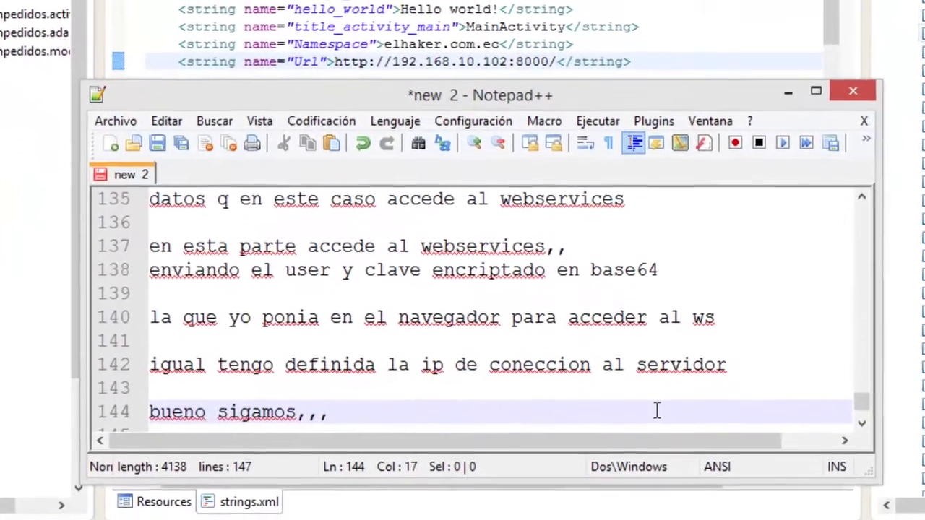
left_click(788, 92)
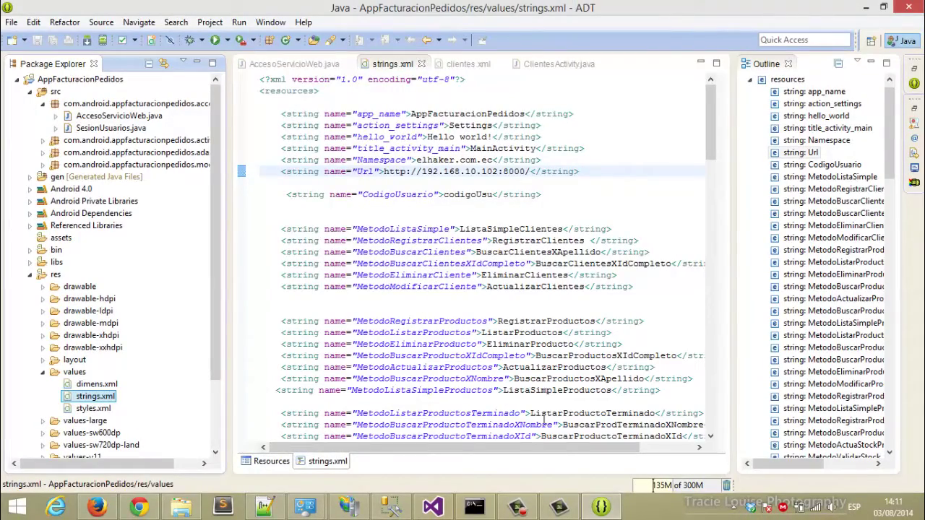
left_click(558, 506)
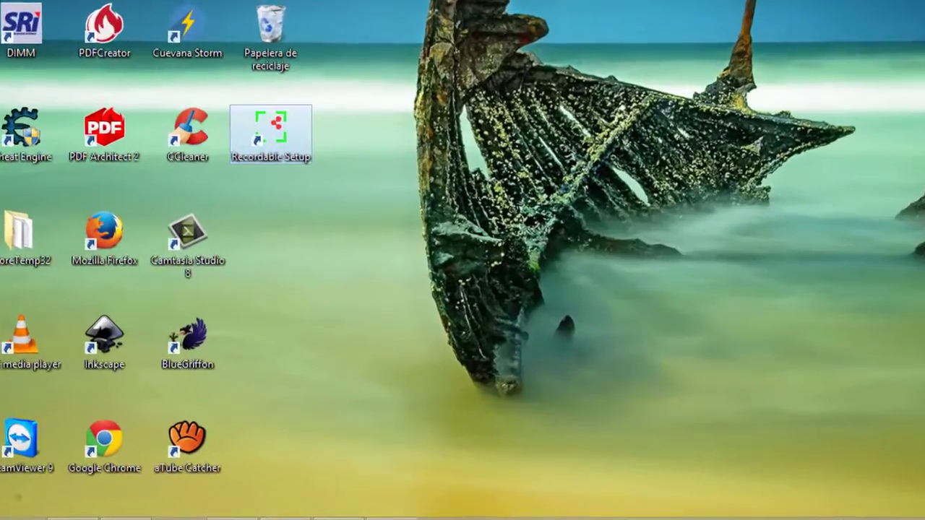
Add the lines 'ahora bamos a generar nuestra app.apk' and 'para instalar en android' to the notes.
left_click(257, 511)
key("Return")
key("Return")
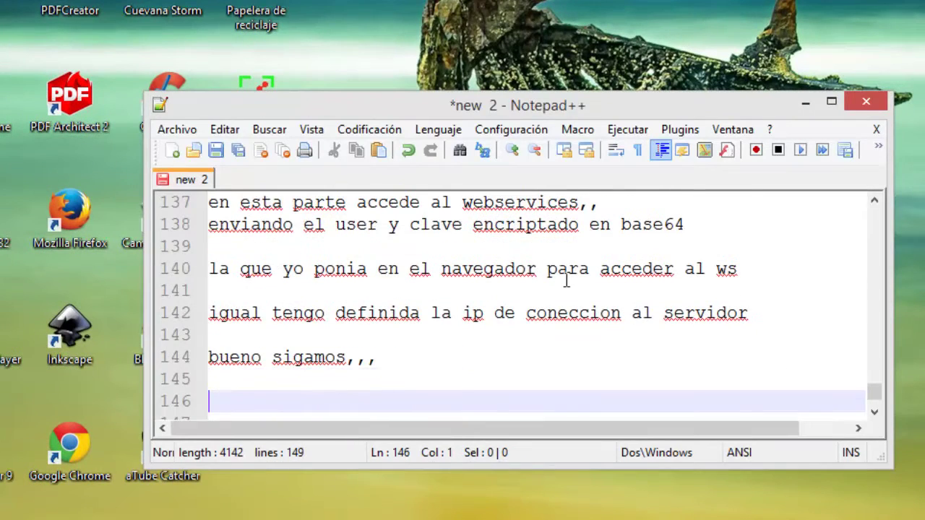
type("ahora bamos a generar nuestra app.apk")
key("Return")
type("para instalar en android")
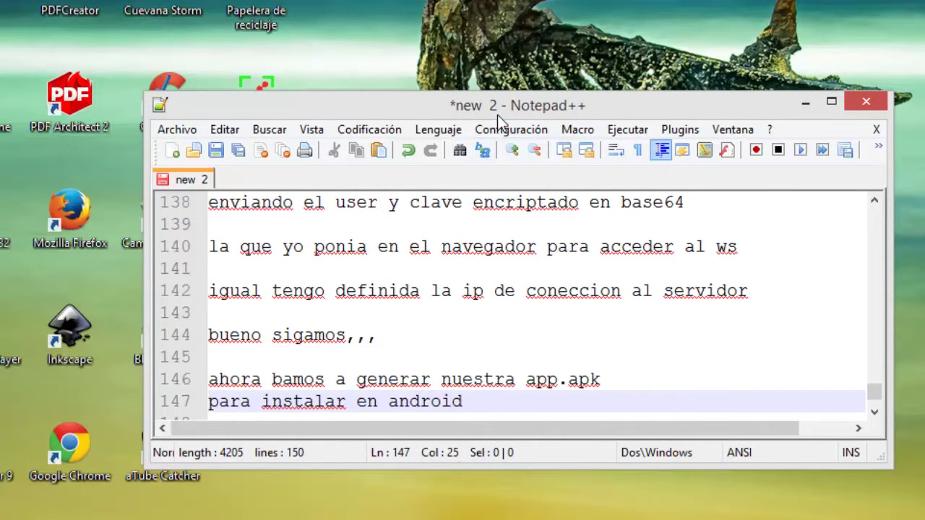
left_click_drag(496, 114, 492, 25)
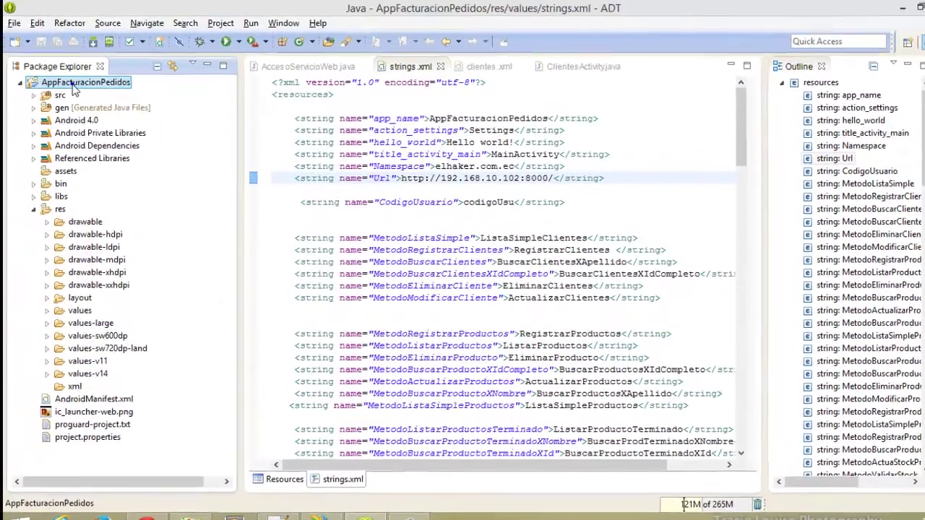
Start Export Android Application for AppFacturacionPedidos, pass the project checks, and choose Create new keystore.
right_click(72, 82)
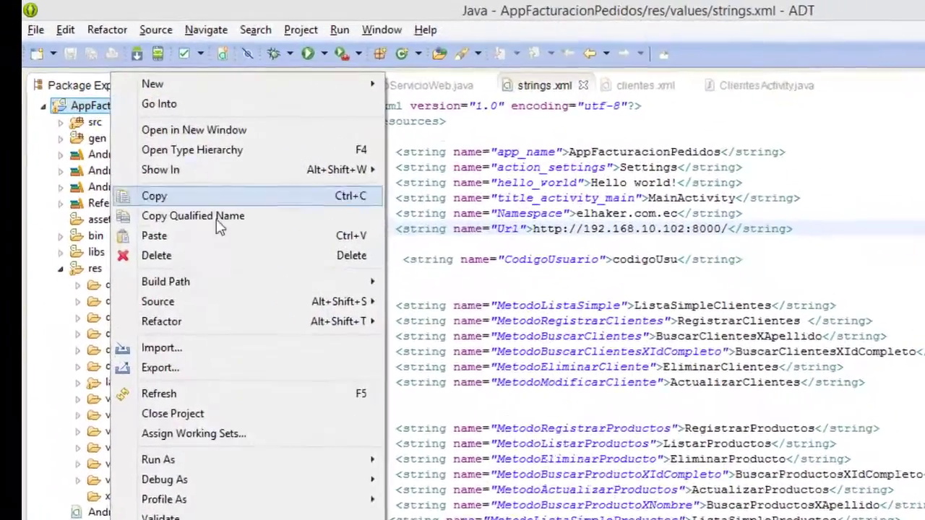
left_click(148, 273)
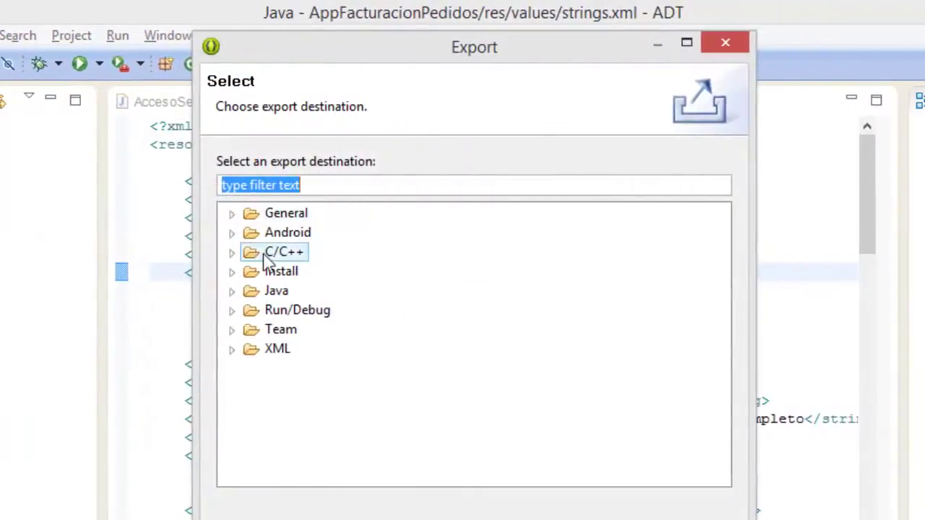
left_click(230, 232)
left_click(362, 251)
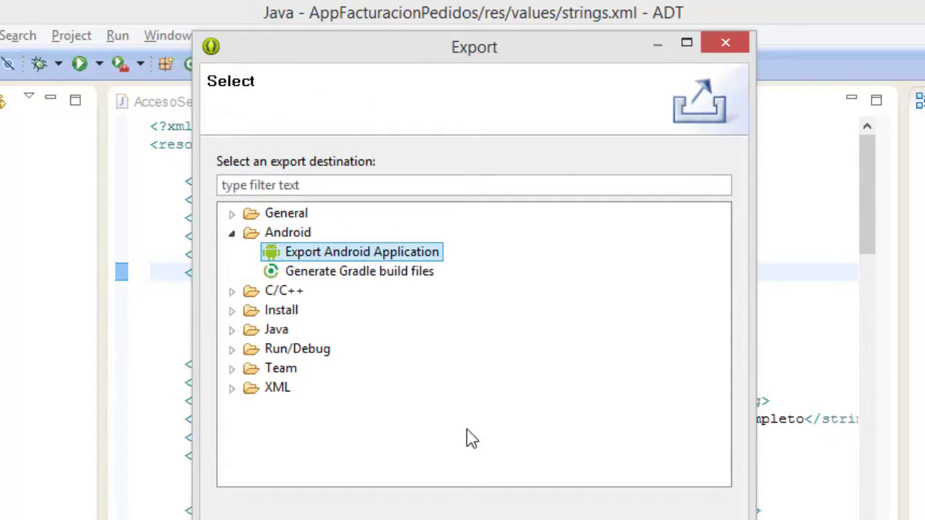
left_click(473, 519)
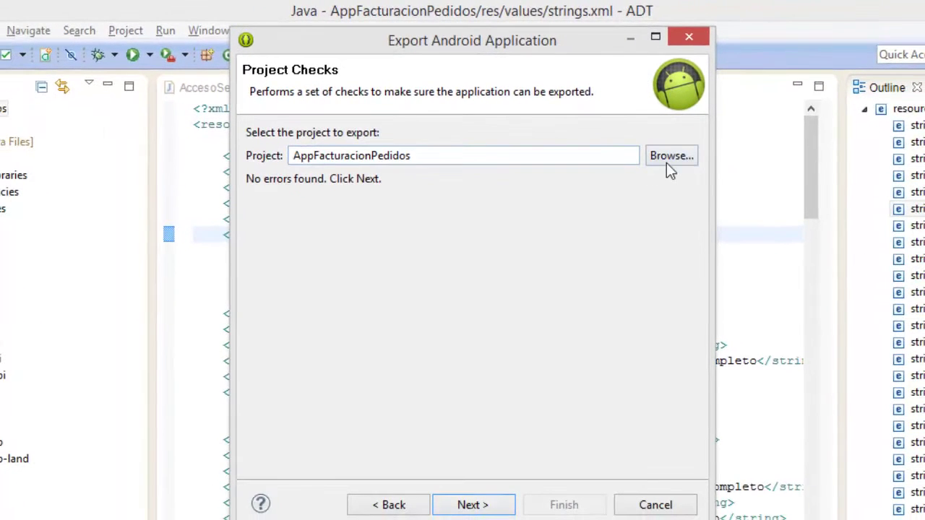
left_click(493, 504)
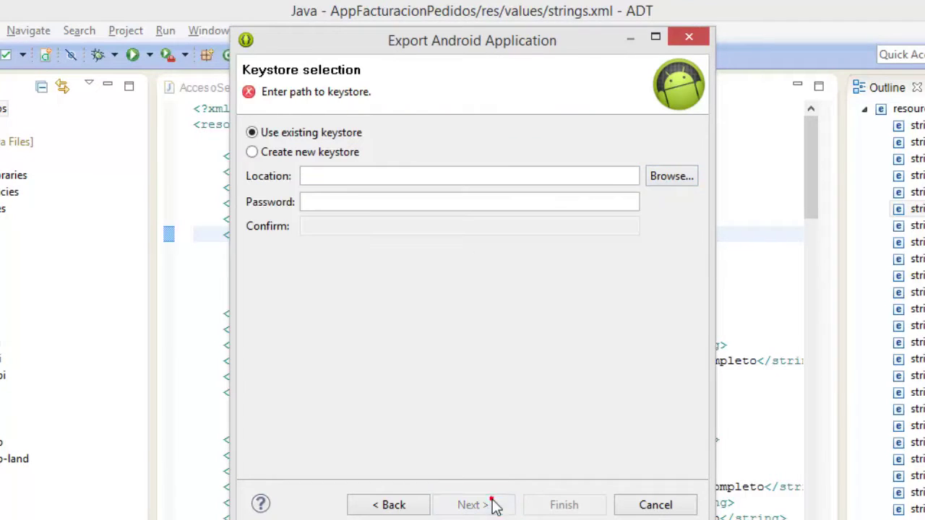
left_click(278, 151)
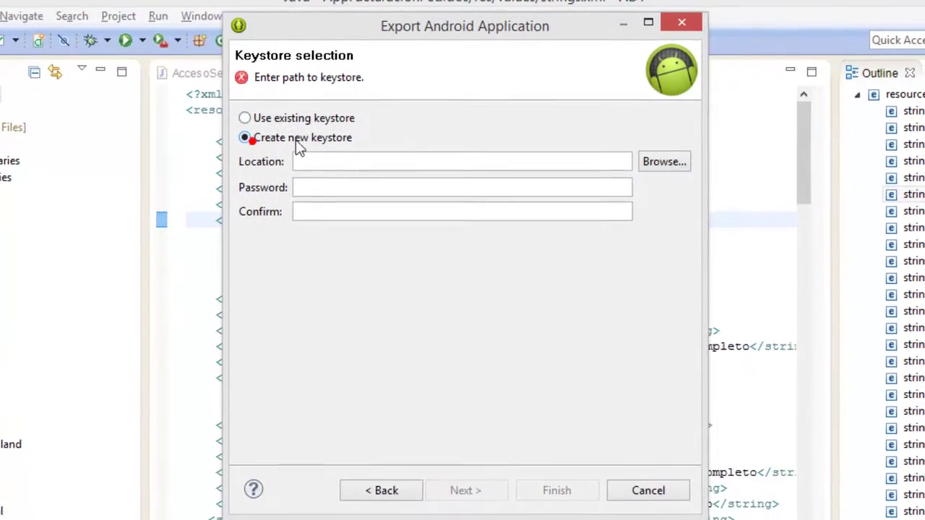
Browse to Documentos > Proyectos_Android > App for the keystore location, then cancel the file dialog.
left_click(337, 176)
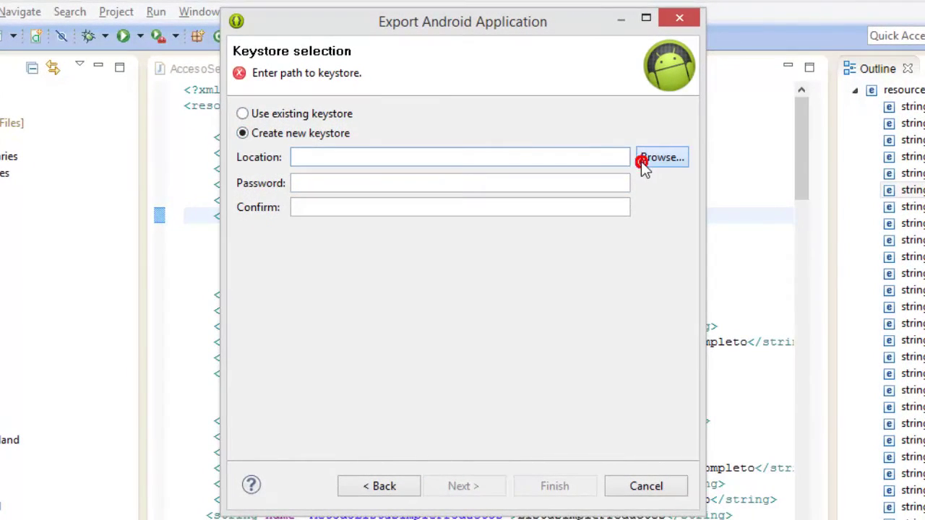
left_click(641, 161)
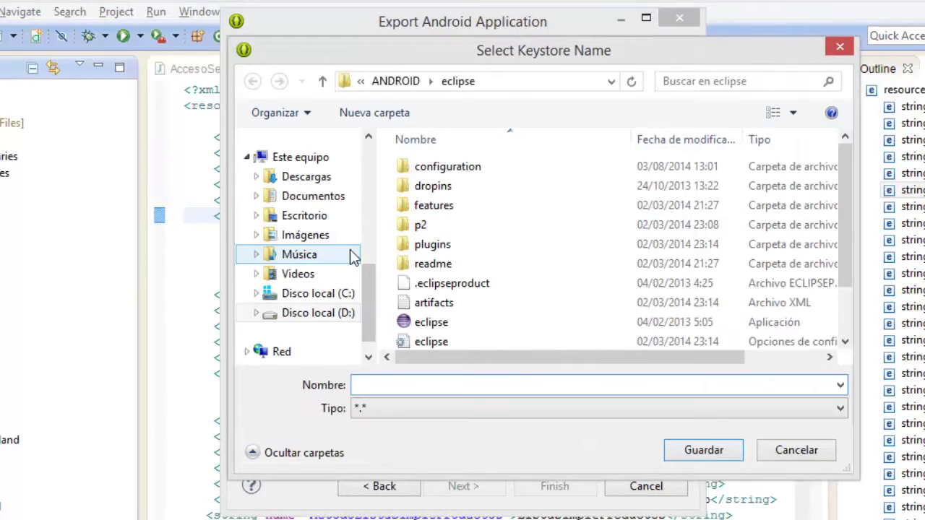
left_click(315, 197)
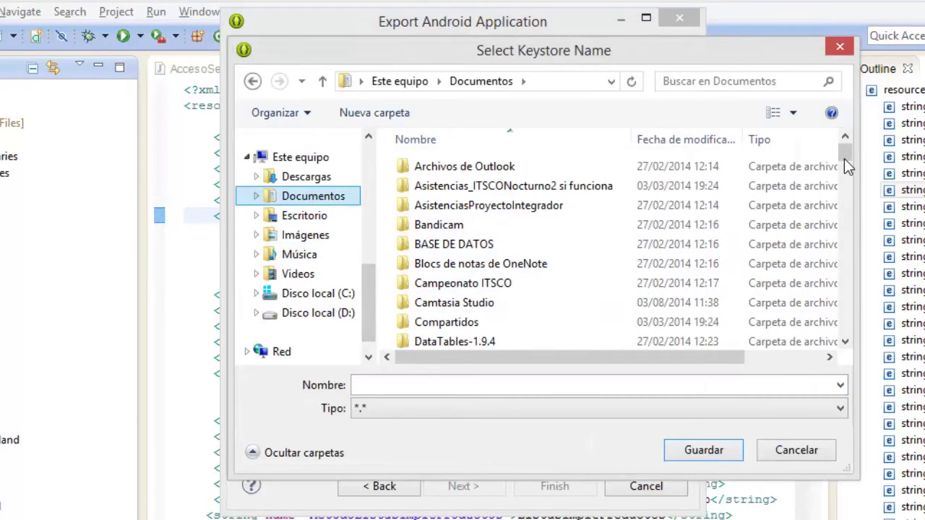
left_click(845, 151)
left_click_drag(846, 154, 840, 191)
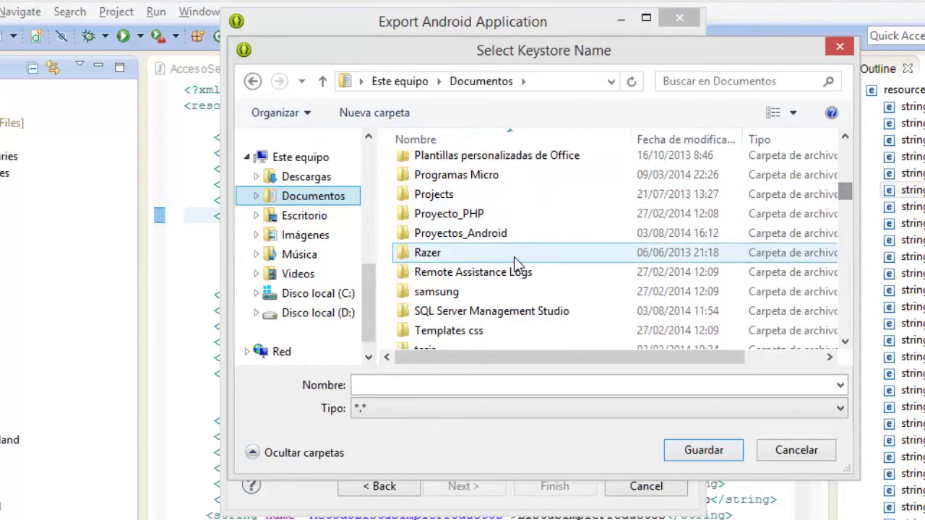
double_click(497, 234)
left_click(426, 188)
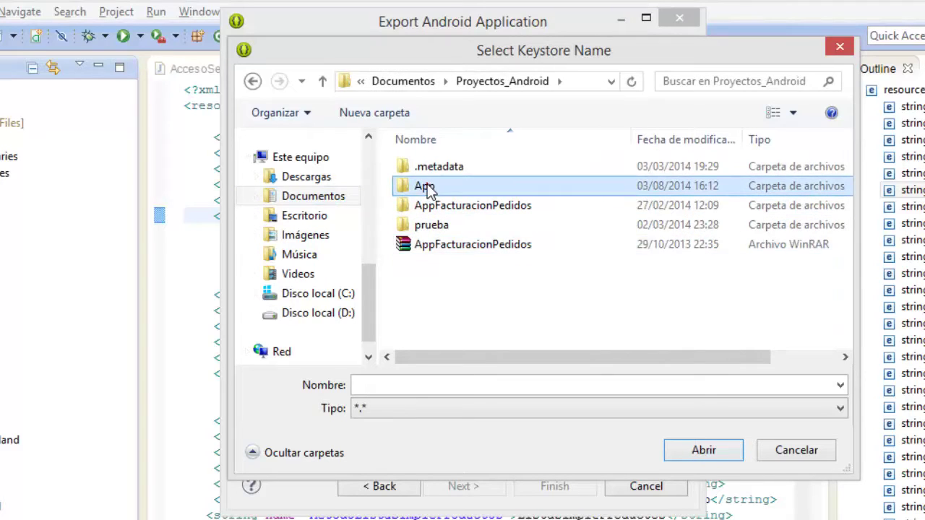
left_click(702, 449)
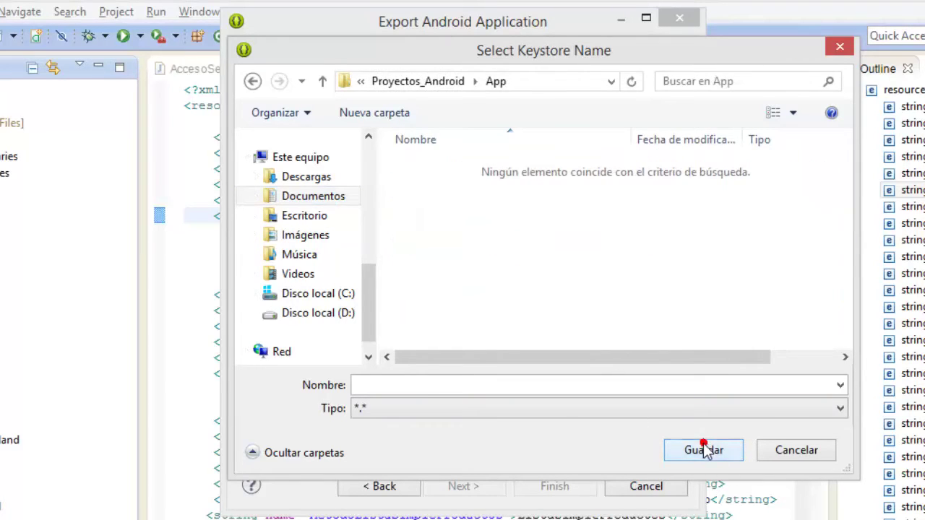
left_click(464, 382)
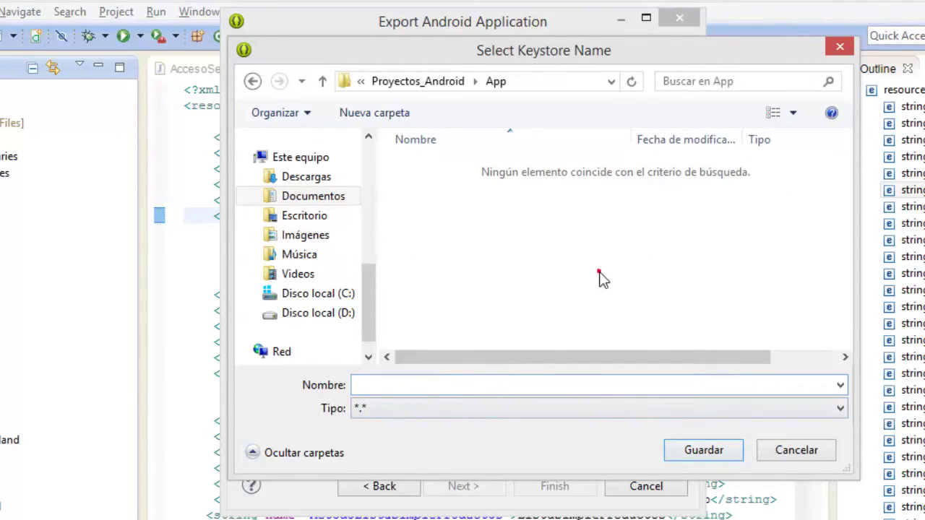
left_click(806, 450)
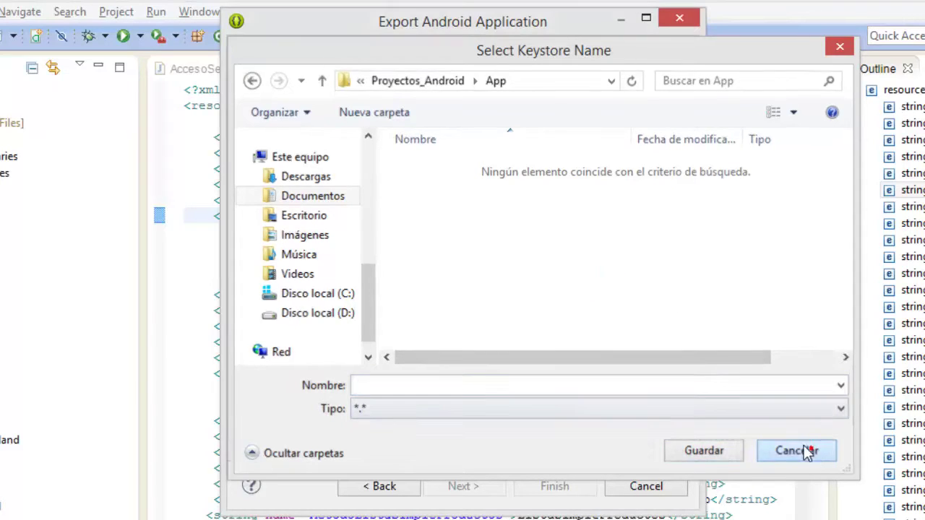
left_click(343, 183)
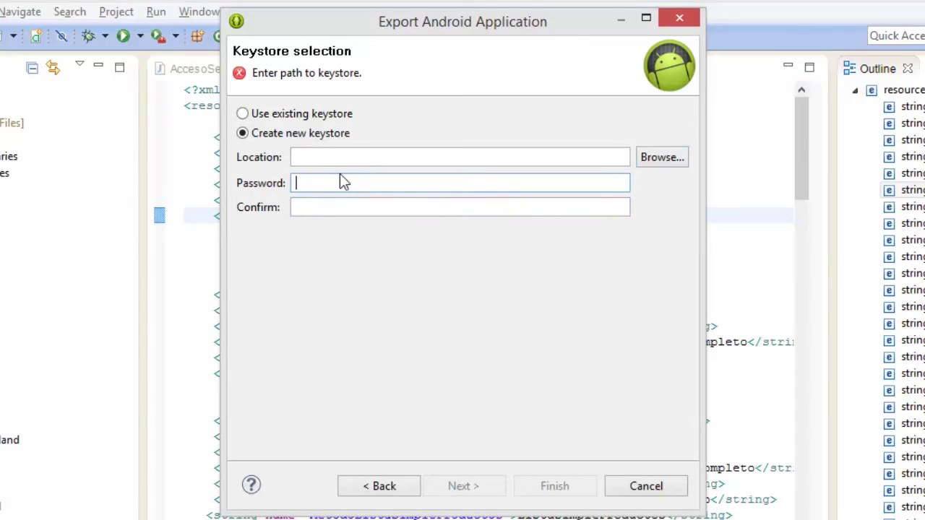
Reselect Create new keystore and browse for its location in the Documentos folder.
left_click(332, 157)
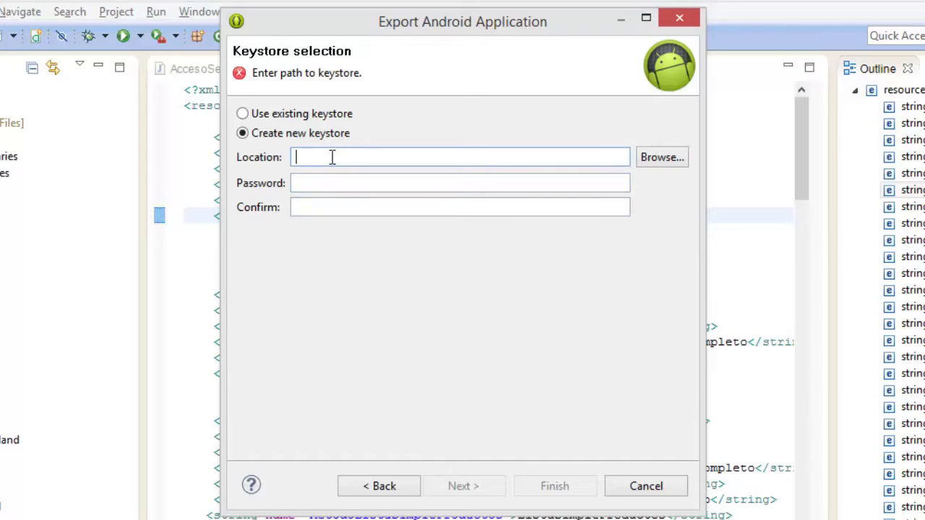
left_click(245, 114)
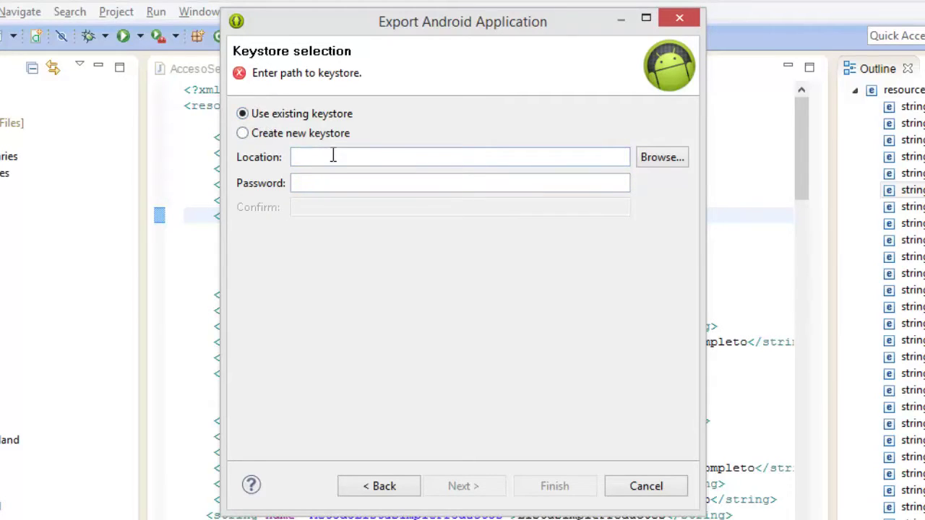
left_click(268, 135)
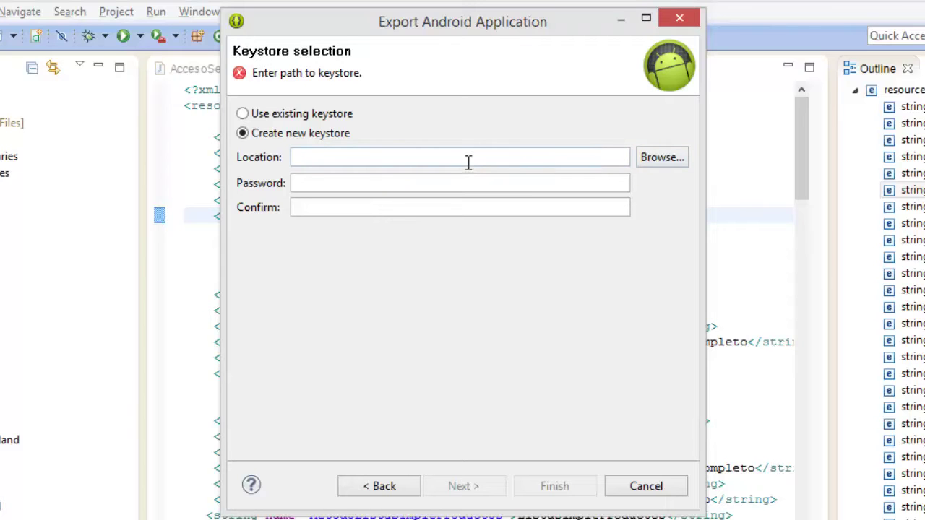
left_click(659, 160)
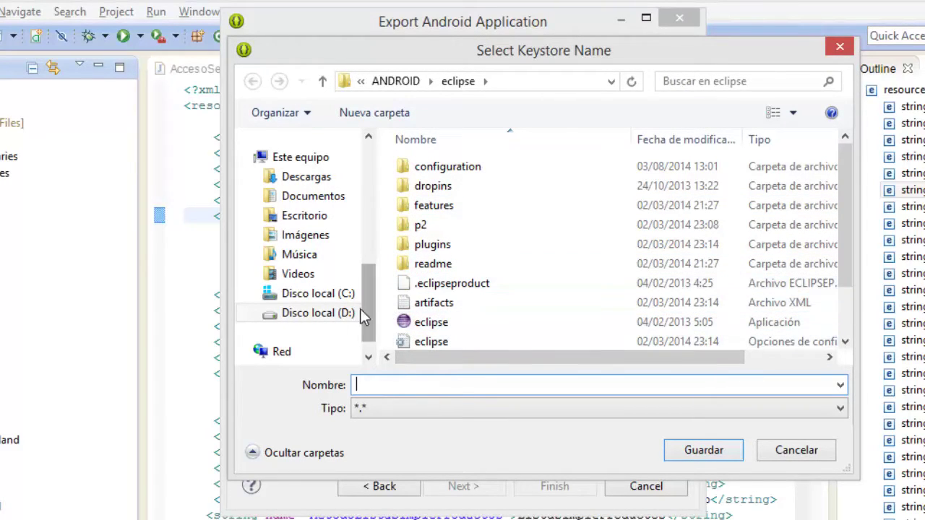
left_click(318, 206)
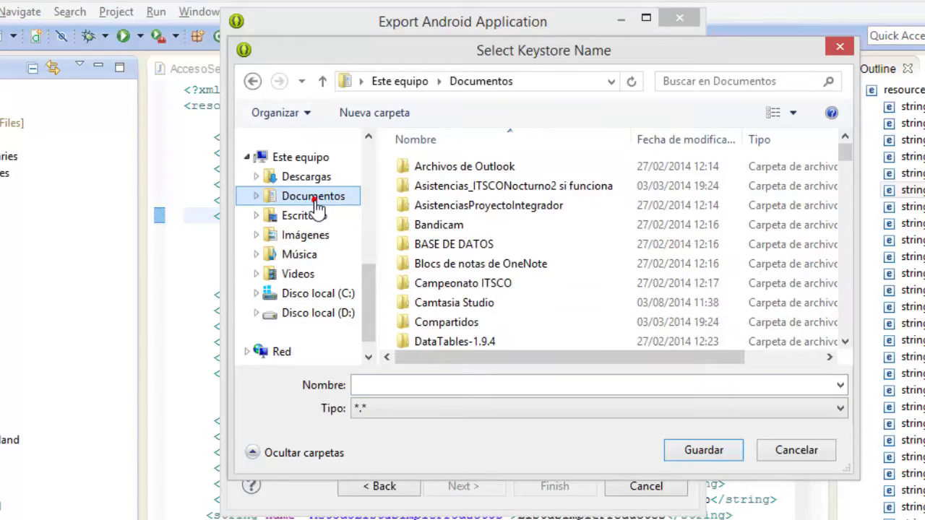
left_click(489, 305)
scroll(491, 307, "down", 3)
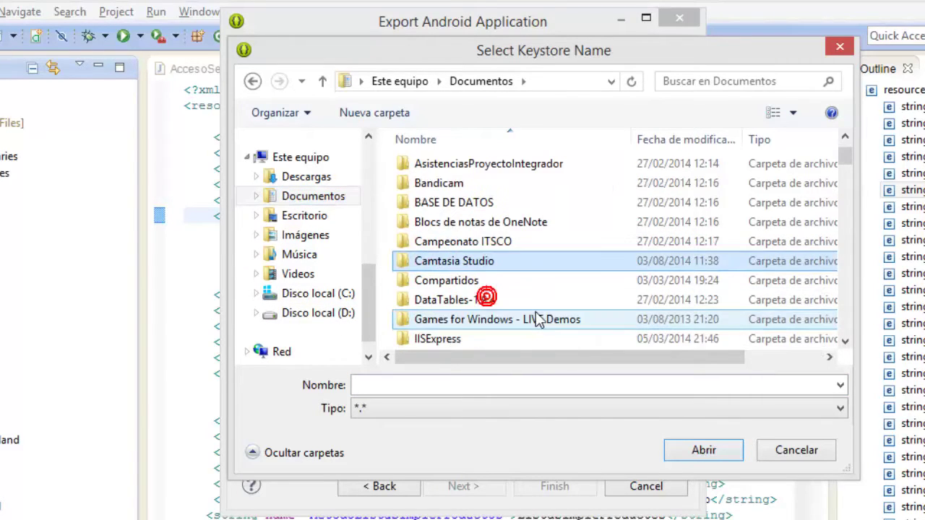
scroll(510, 318, "down", 4)
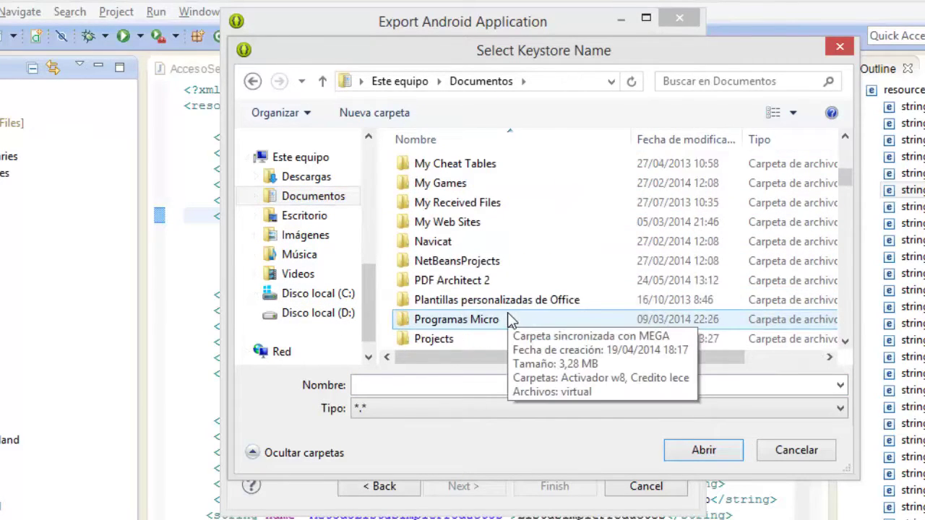
Open Proyectos_Android > App and confirm 'keystore' as the keystore file name.
double_click(471, 265)
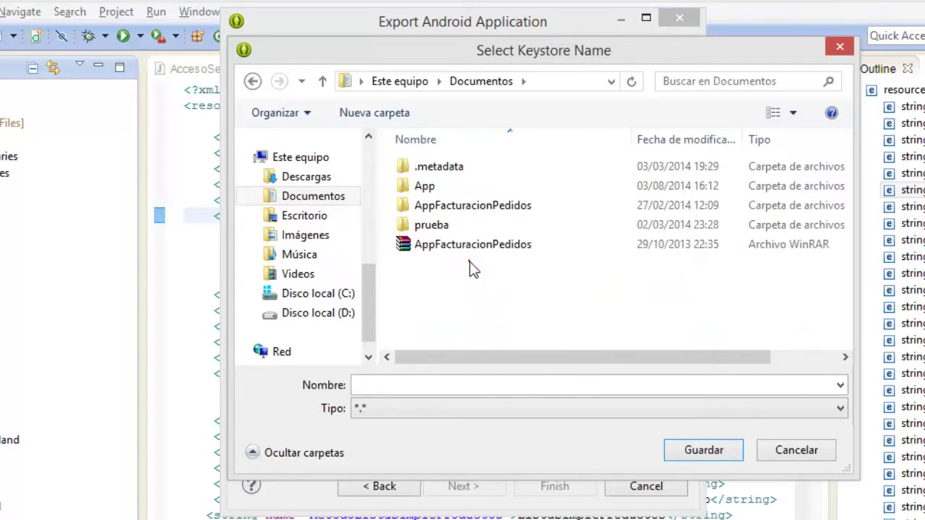
double_click(423, 190)
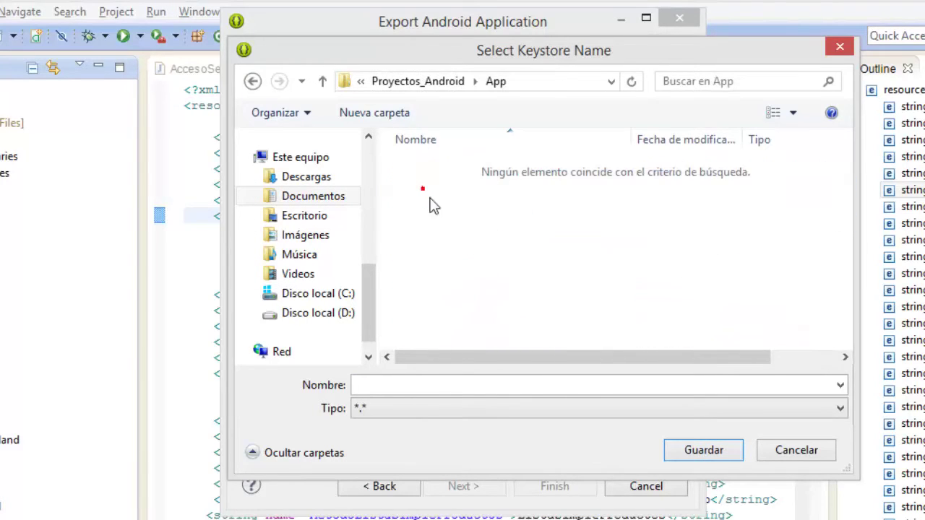
left_click(433, 385)
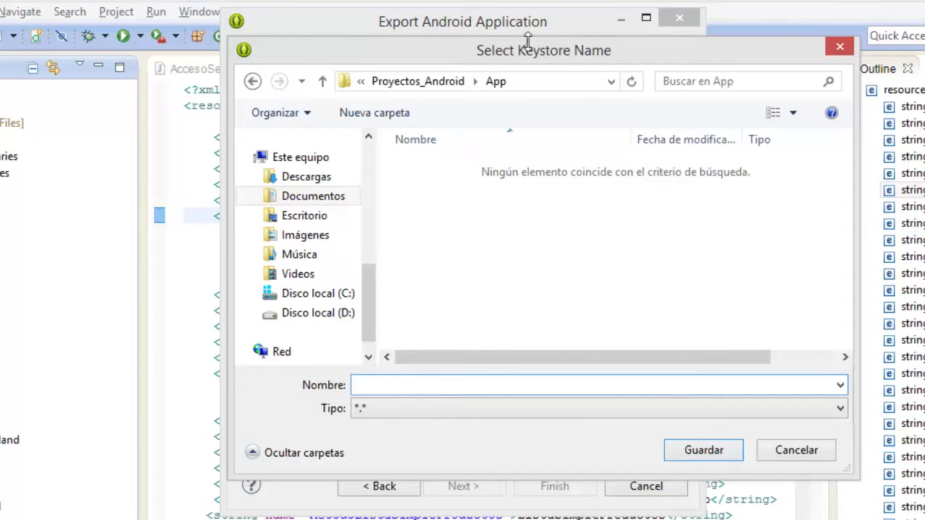
left_click_drag(531, 42, 484, 127)
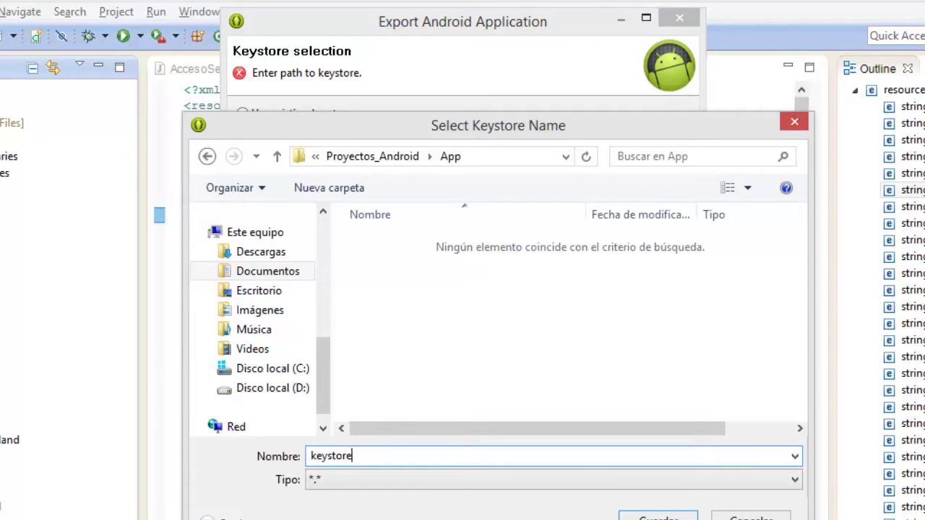
left_click_drag(499, 140, 571, 151)
key("Return")
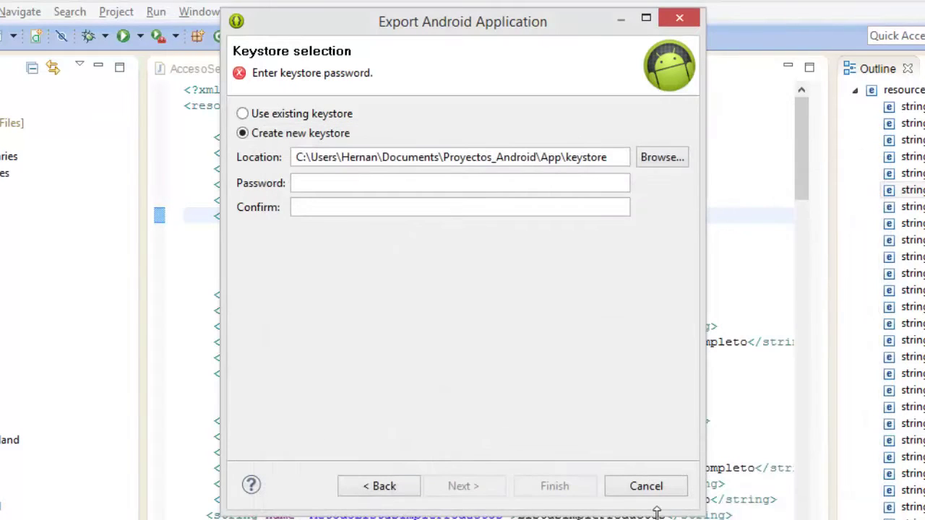
Enter a keystore password with a matching confirmation, then continue to the Key Creation page.
left_click(330, 186)
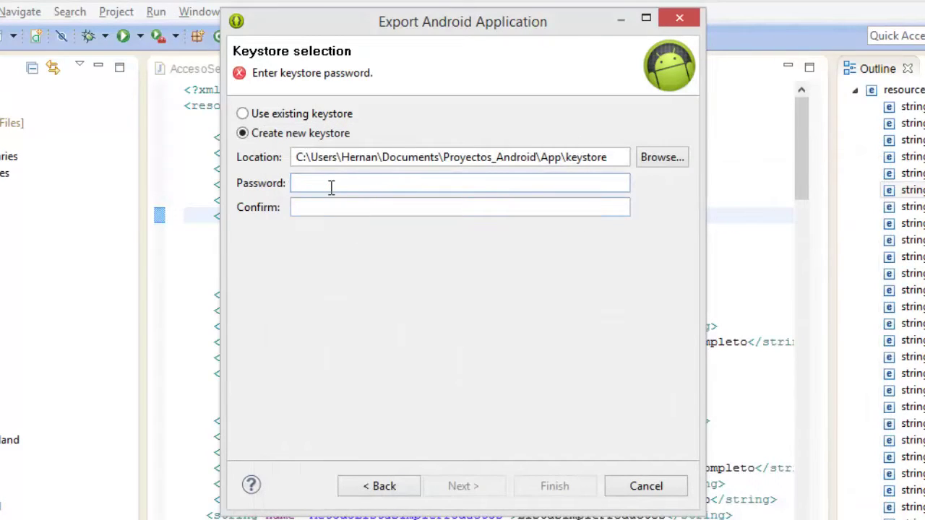
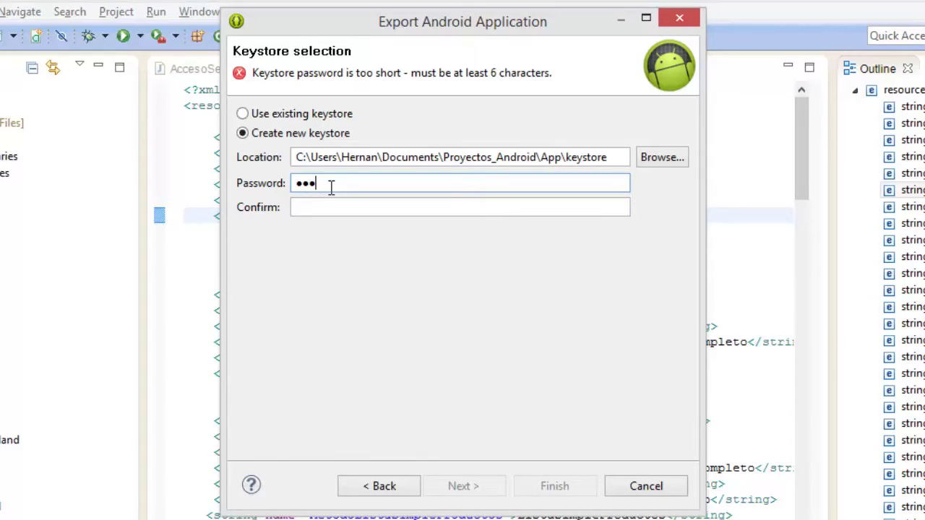
key("Tab")
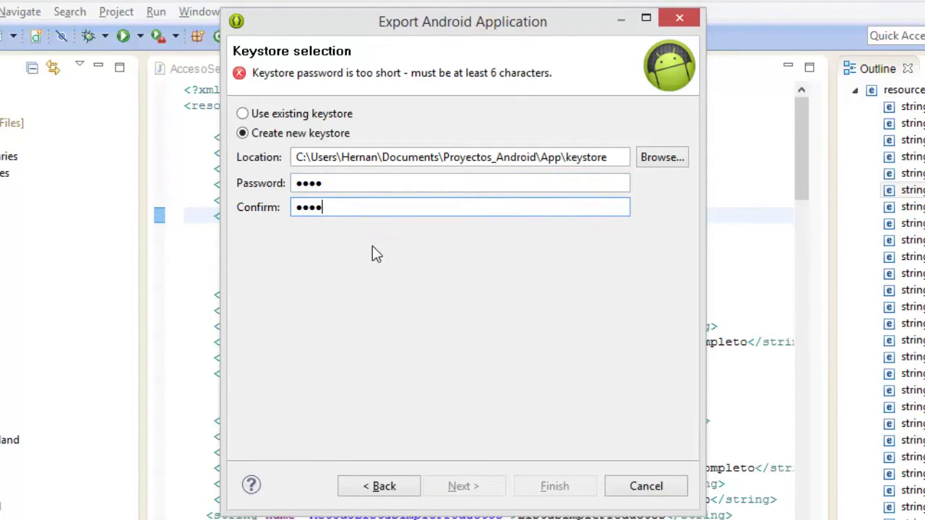
left_click_drag(355, 186, 268, 177)
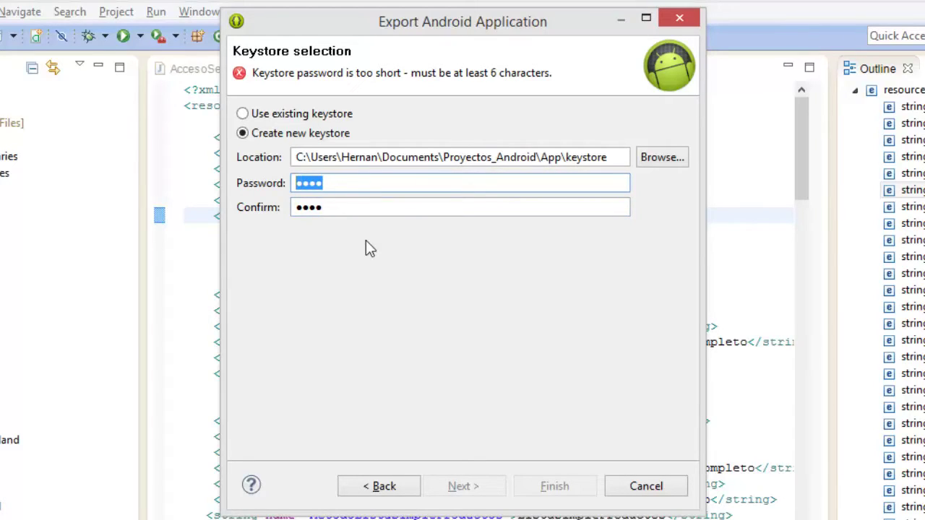
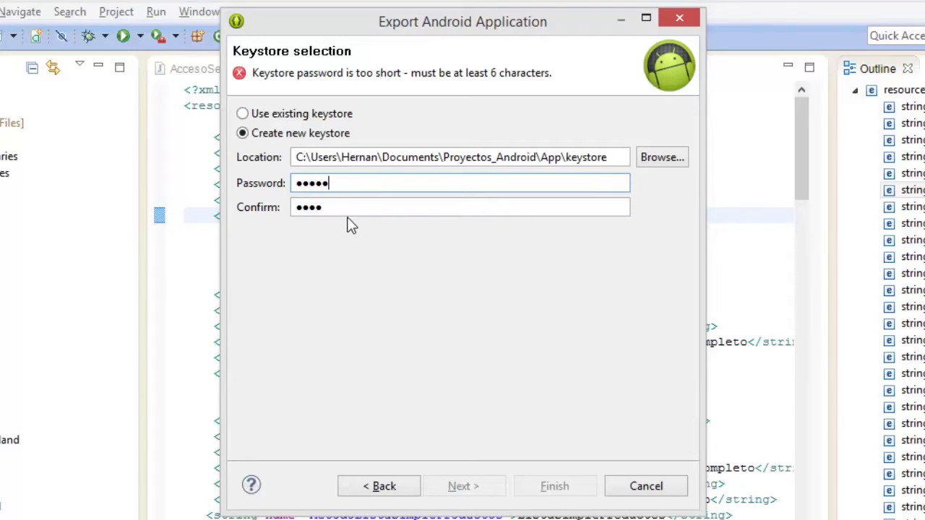
left_click_drag(337, 187, 286, 177)
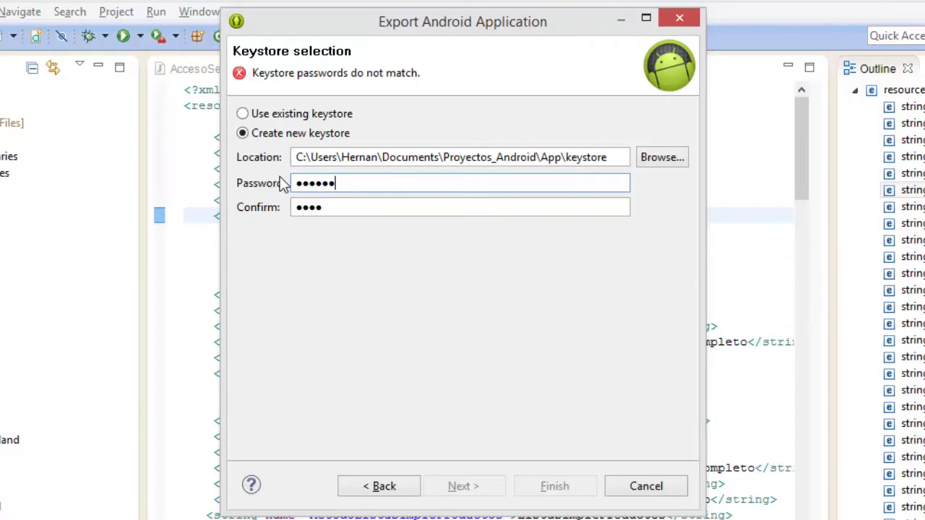
left_click_drag(334, 211, 280, 207)
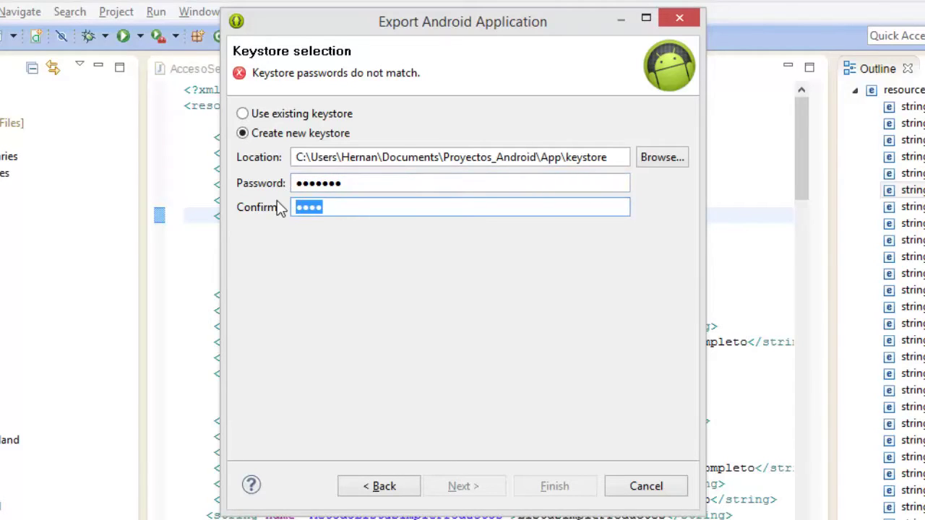
key("BackSpace")
left_click(483, 491)
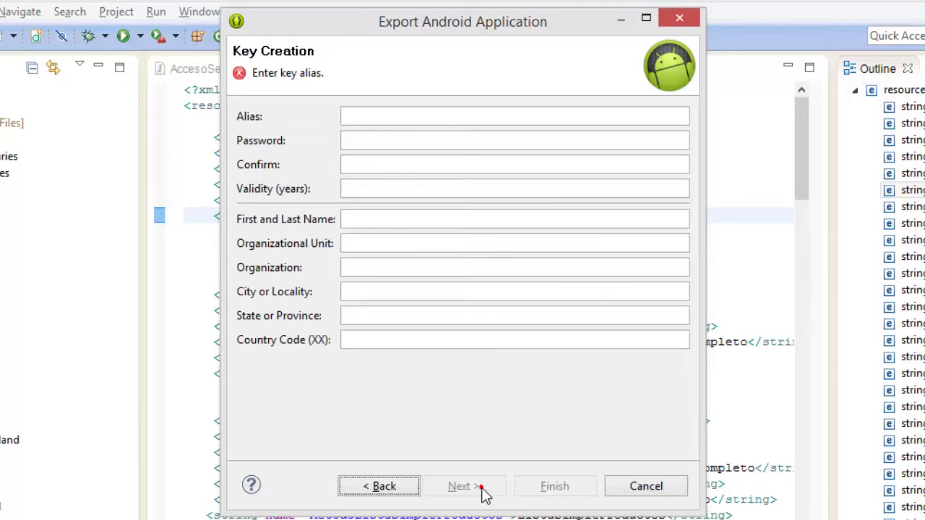
Fill in the signing key: alias 'keystore', password and confirmation, 25-year validity, and owner's name.
left_click(372, 118)
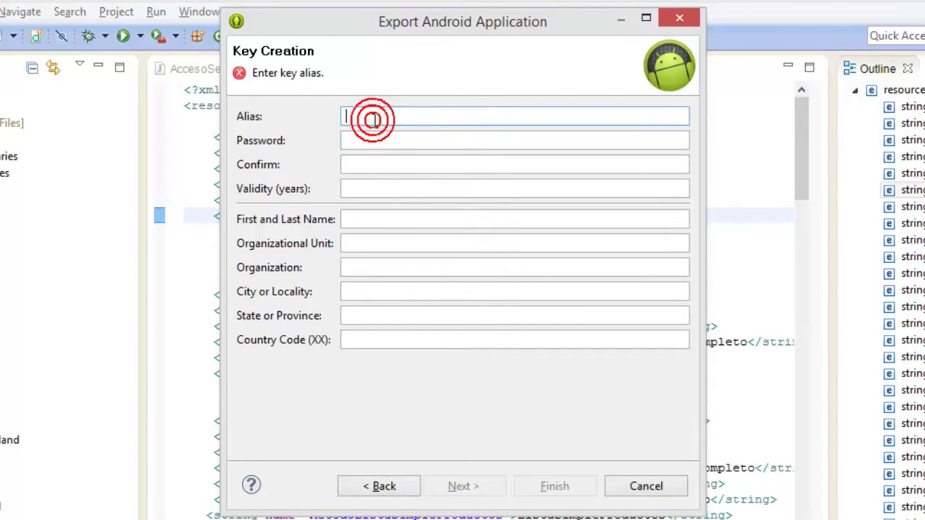
type("keystore")
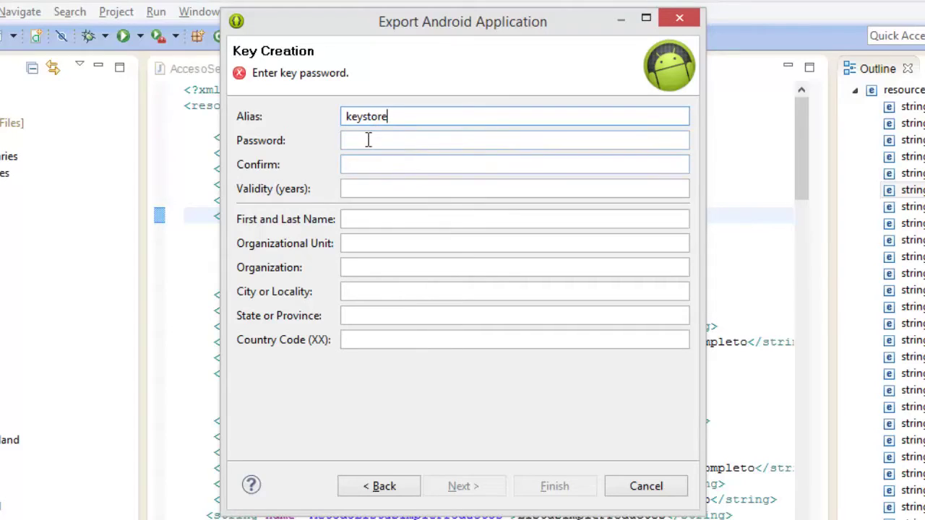
left_click(368, 141)
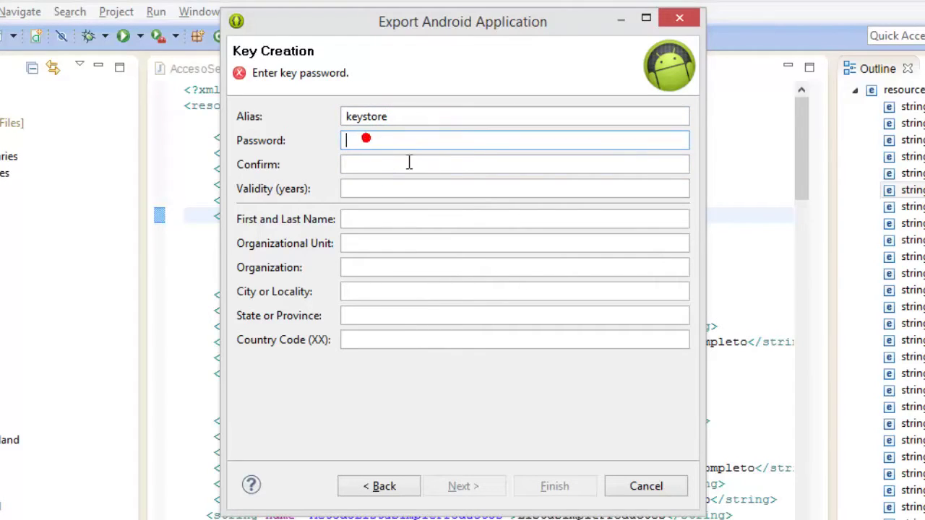
type("••")
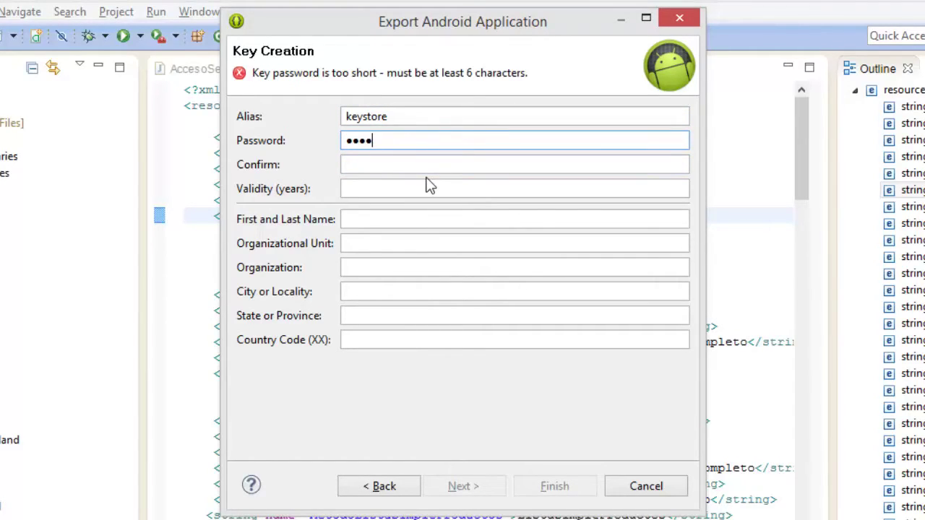
type("•••••")
left_click(361, 163)
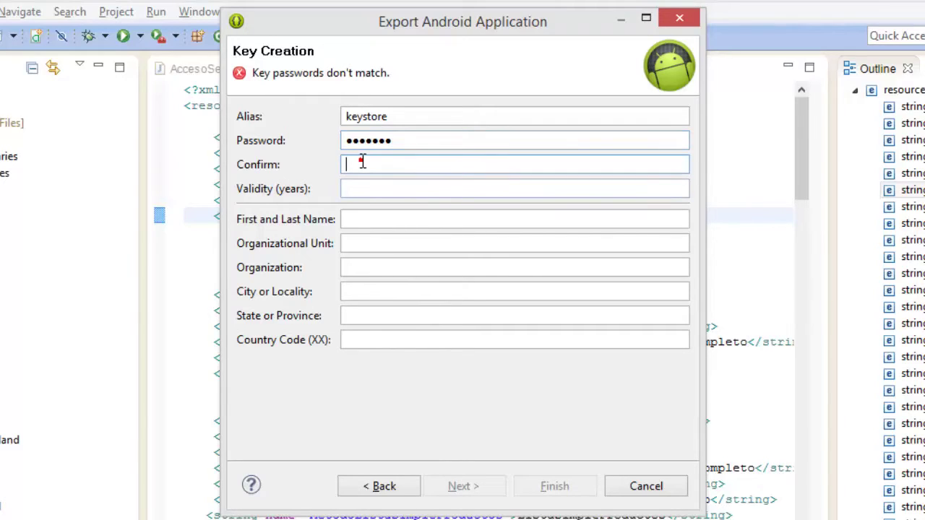
type("•••••")
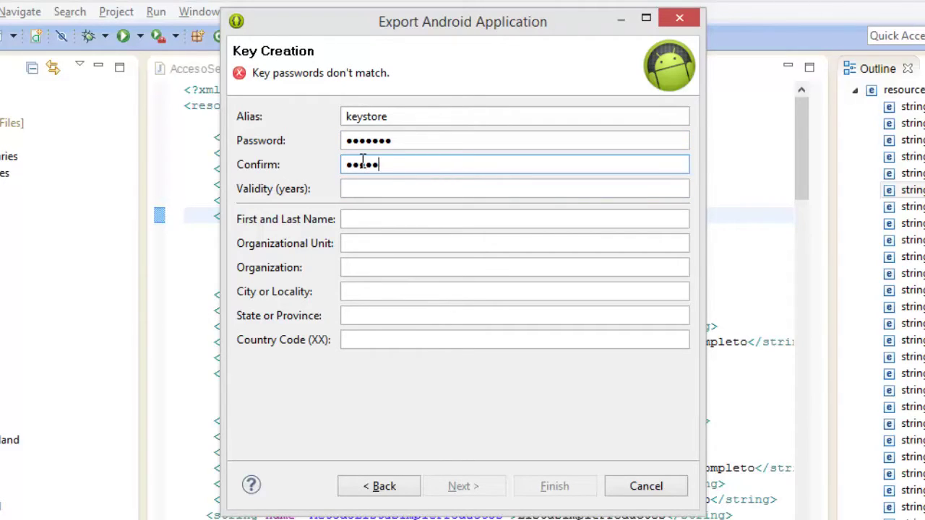
type("••")
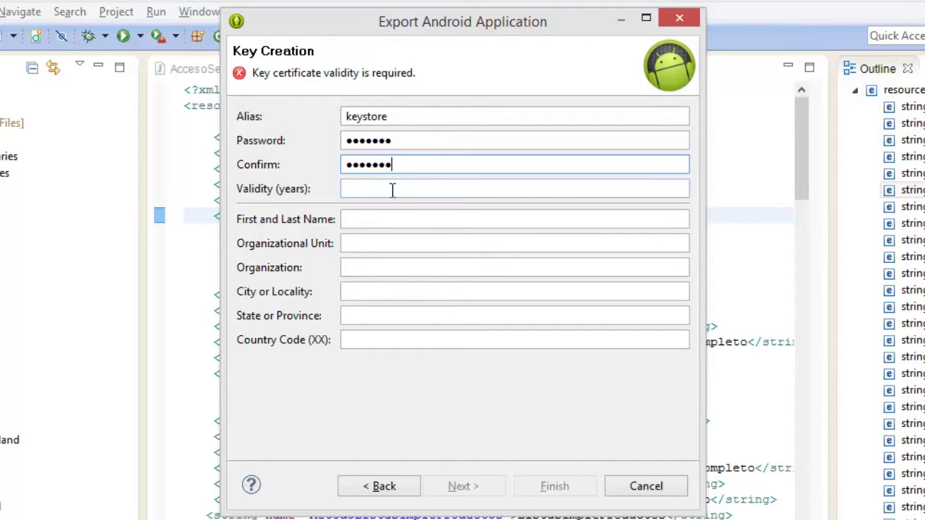
left_click(393, 189)
type("10")
left_click(382, 218)
type("Hernan")
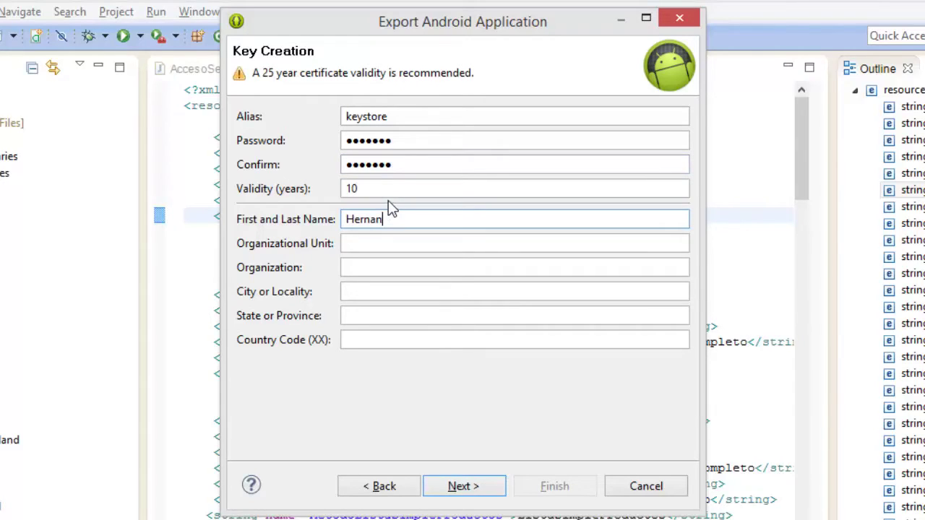
double_click(381, 187)
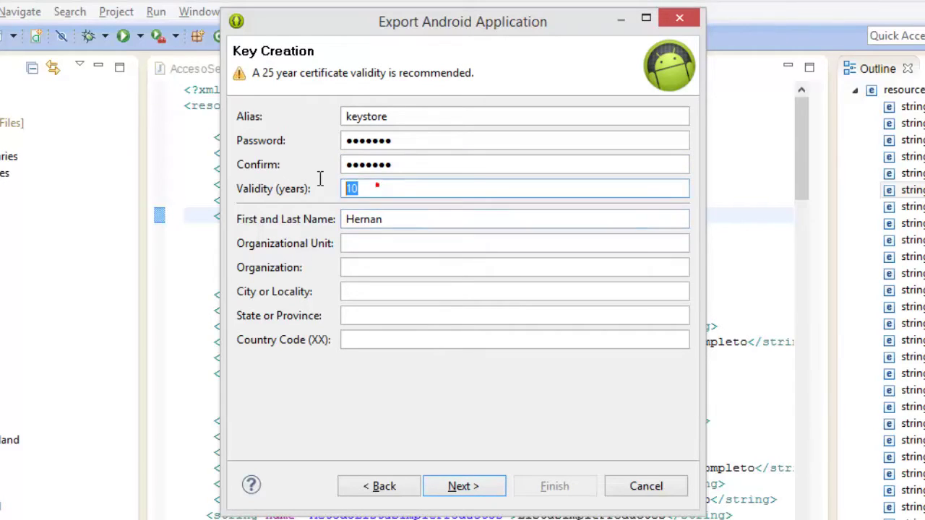
type("25")
left_click(393, 223)
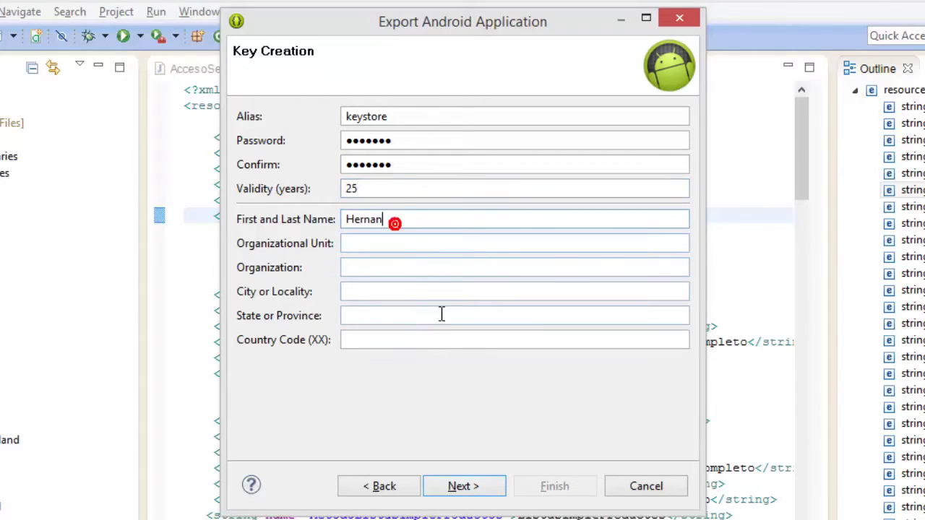
Set the APK destination to the App folder and finish exporting the signed APK.
left_click(474, 486)
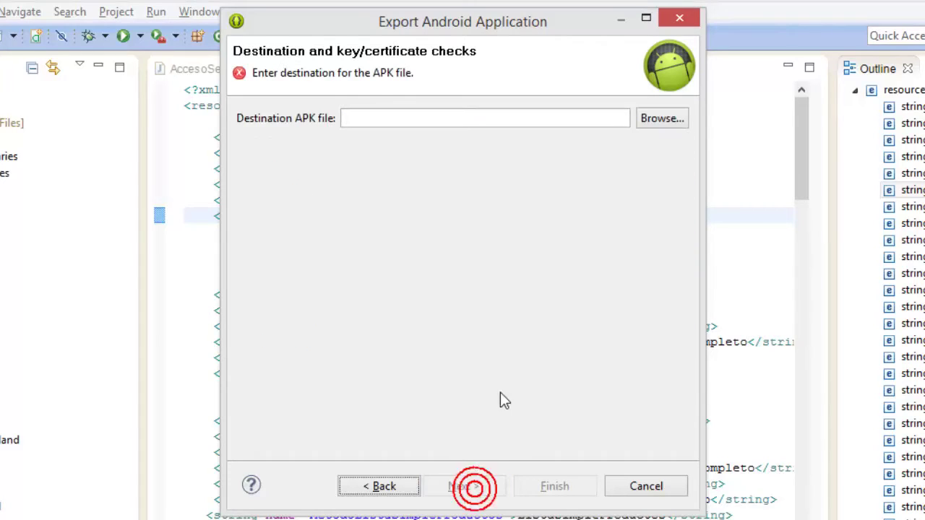
left_click(663, 119)
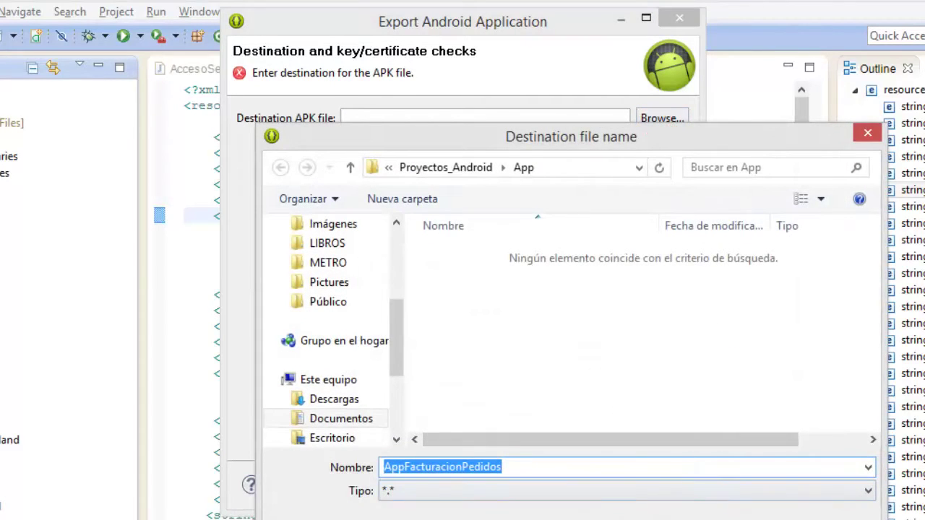
left_click(730, 514)
left_click(543, 485)
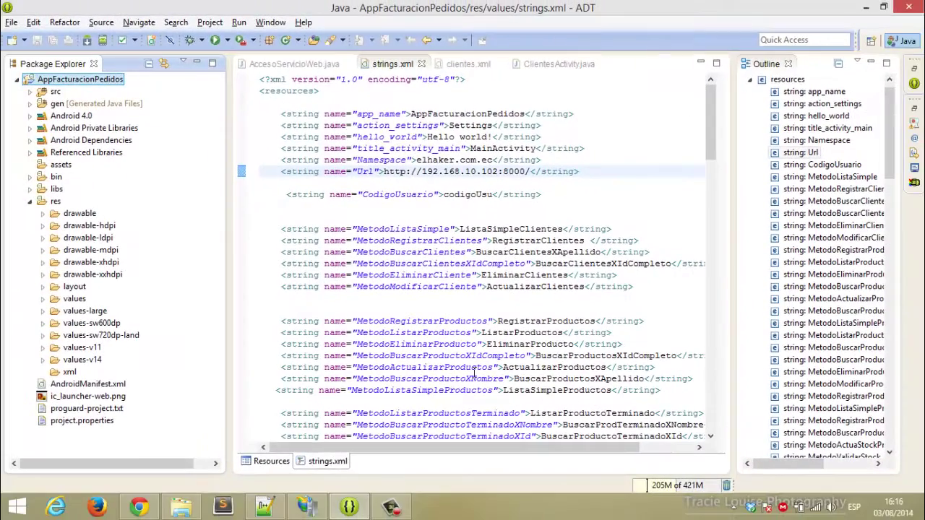
Open the App folder in File Explorer and select AppFacturacionPedidos.apk to confirm it was generated.
left_click(180, 506)
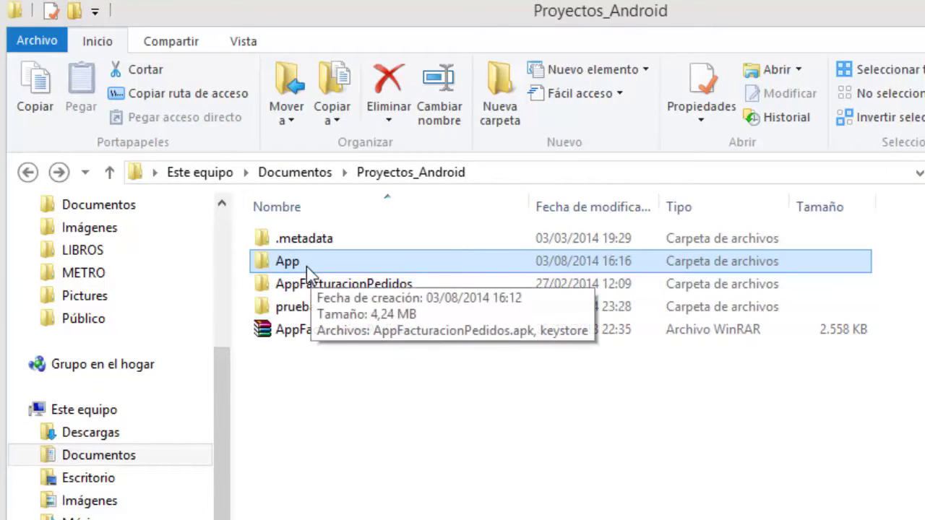
double_click(309, 261)
left_click(376, 246)
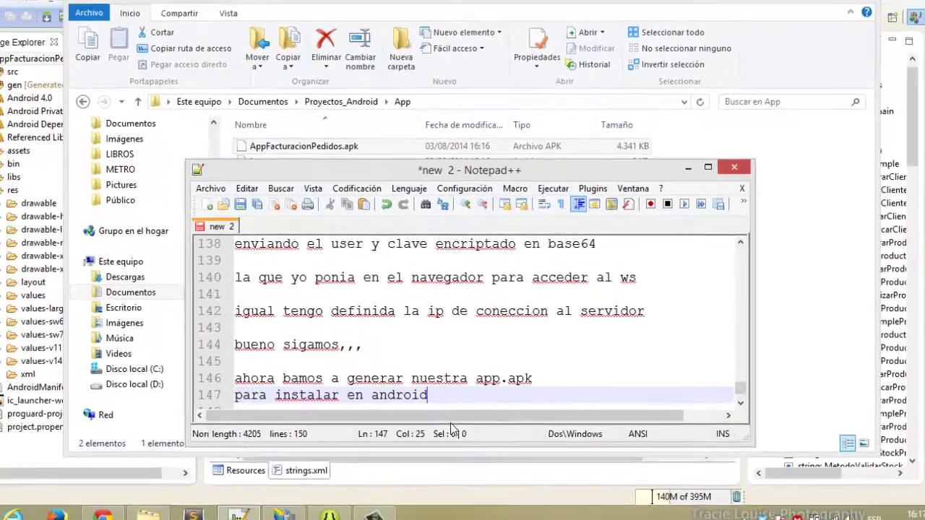
Add 'como ven ya generamos nuestro apk,,' and 'ahora debemos probarlo,, en el emulador' to the notes.
key("Return")
key("Return")
type("co")
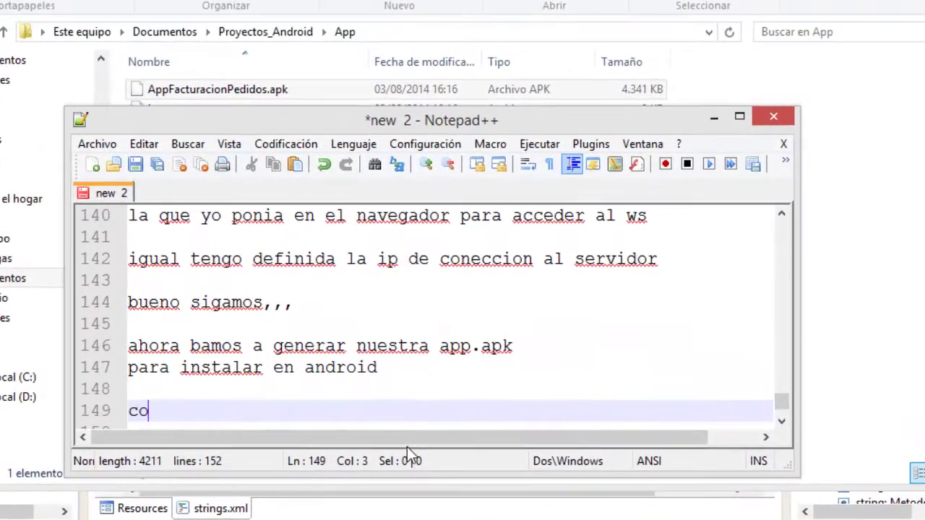
type("mo ven ya generamos nuestro apk,,")
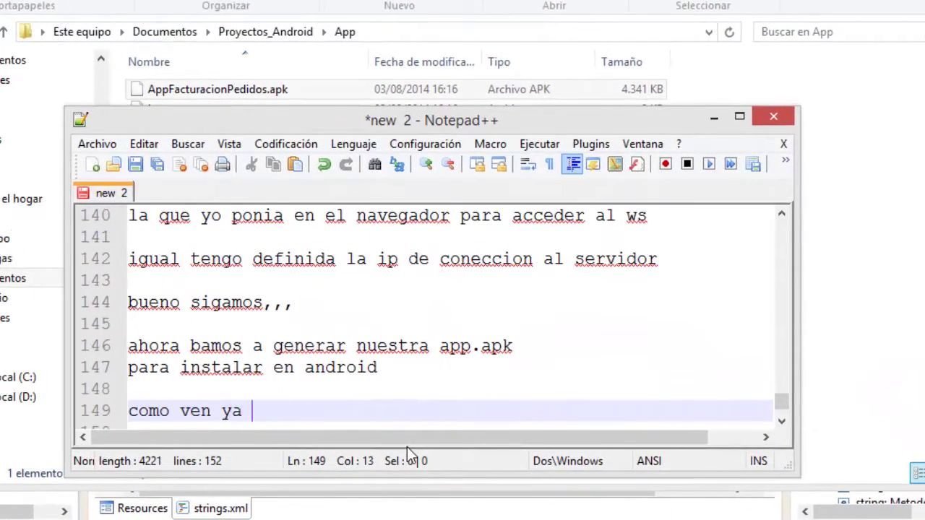
key("Return")
type("ahora debemos probarlo,, en el emulador")
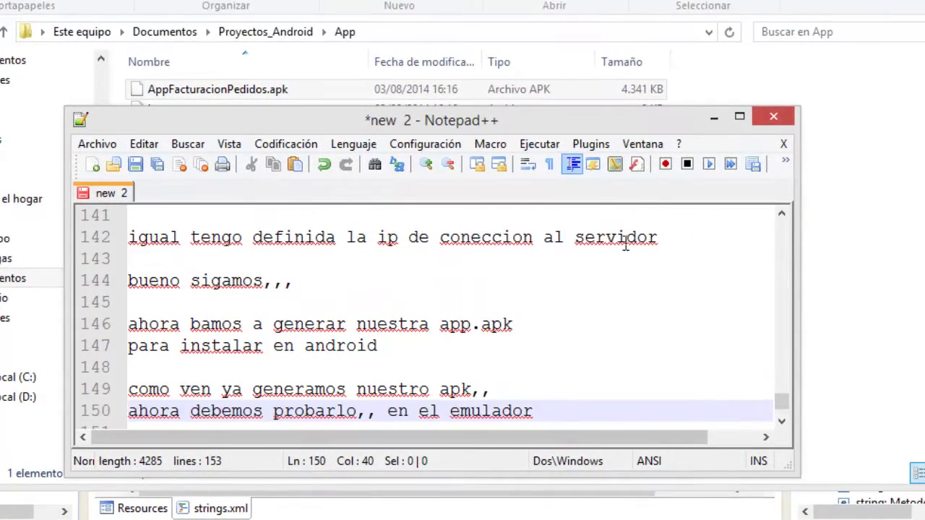
left_click(714, 116)
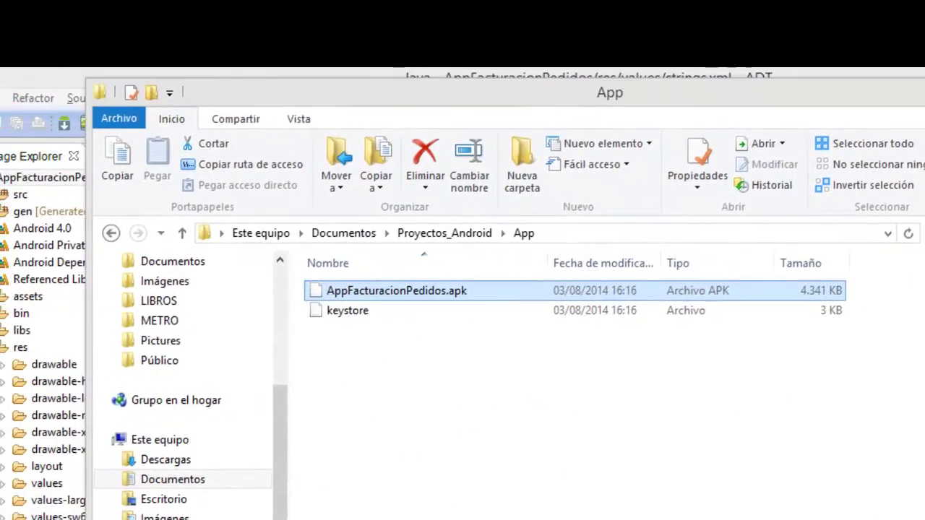
key("alt+Tab")
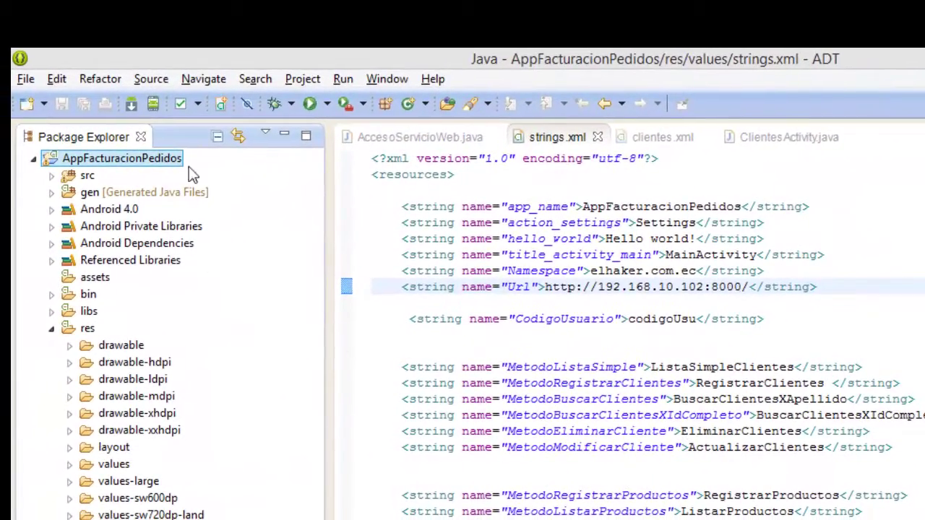
left_click(153, 105)
Run AppFacturacionPedidos with Run As > Android Application, launching the 5554:samsung emulator.
right_click(109, 162)
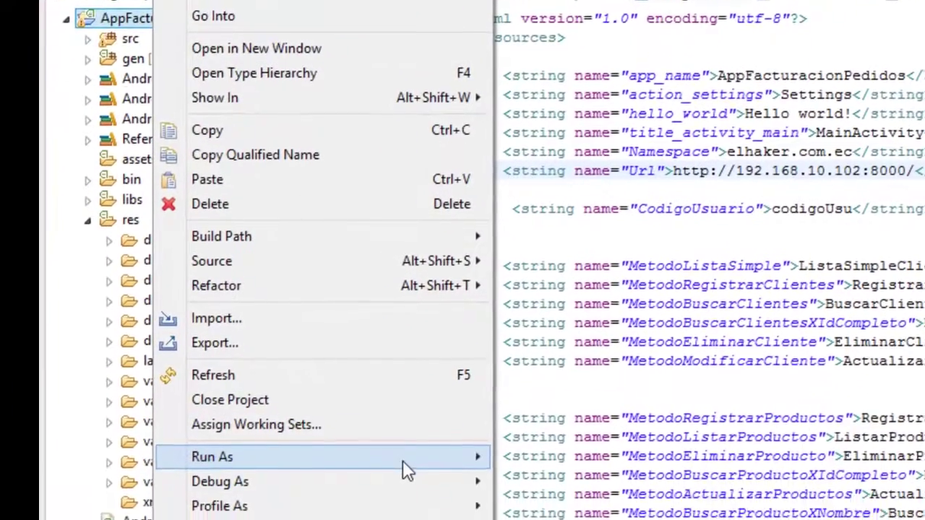
left_click(402, 461)
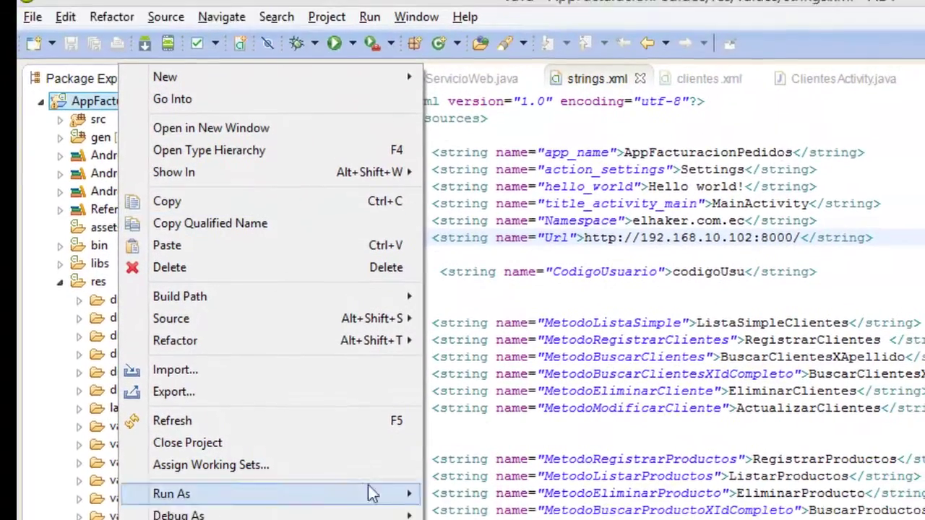
mouse_move(396, 493)
left_click(480, 494)
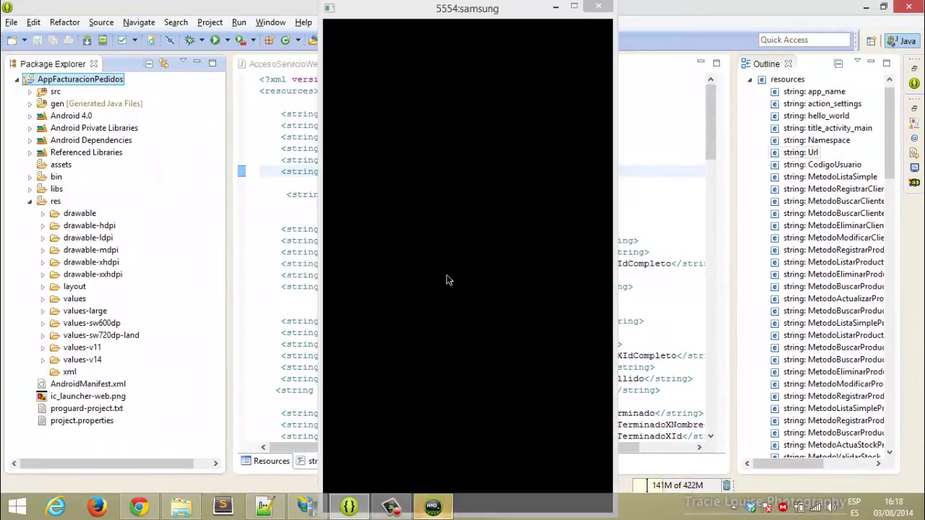
Add ',,' and a new line starting 'como v' to the Notepad++ notes.
left_click(264, 508)
type(",, no tiene q cerrarlo.")
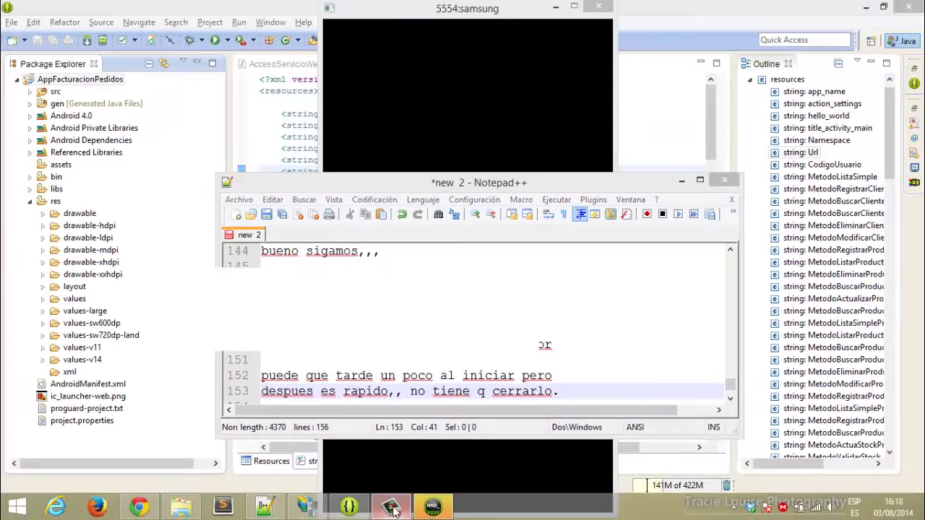
left_click(391, 508)
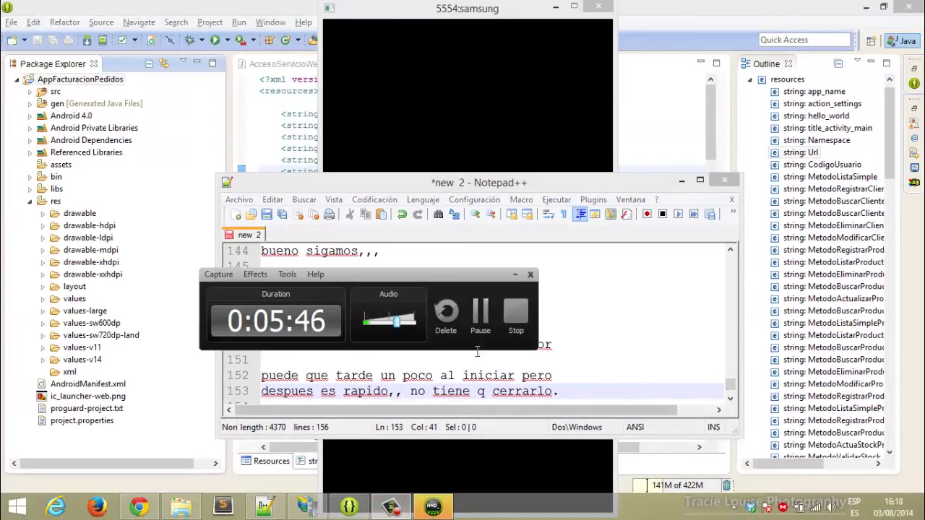
left_click(482, 313)
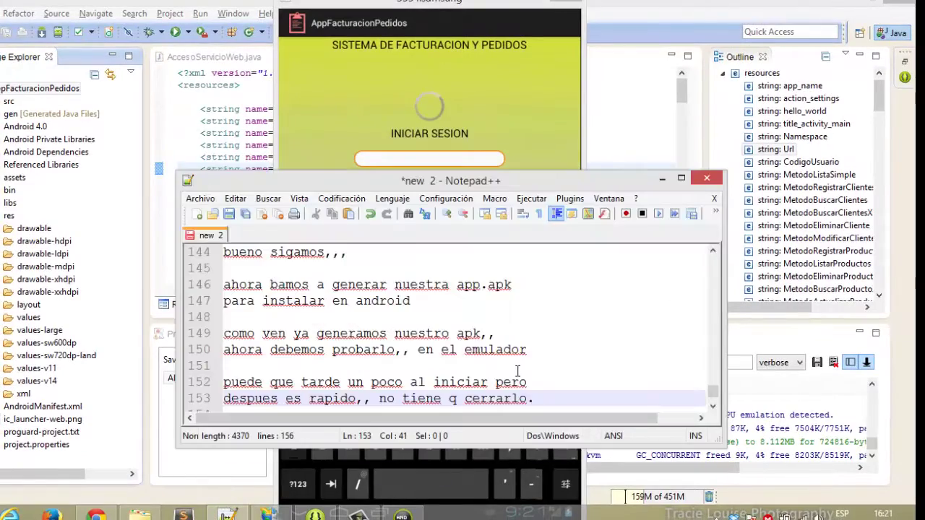
key("Return")
key("Return")
type("como ")
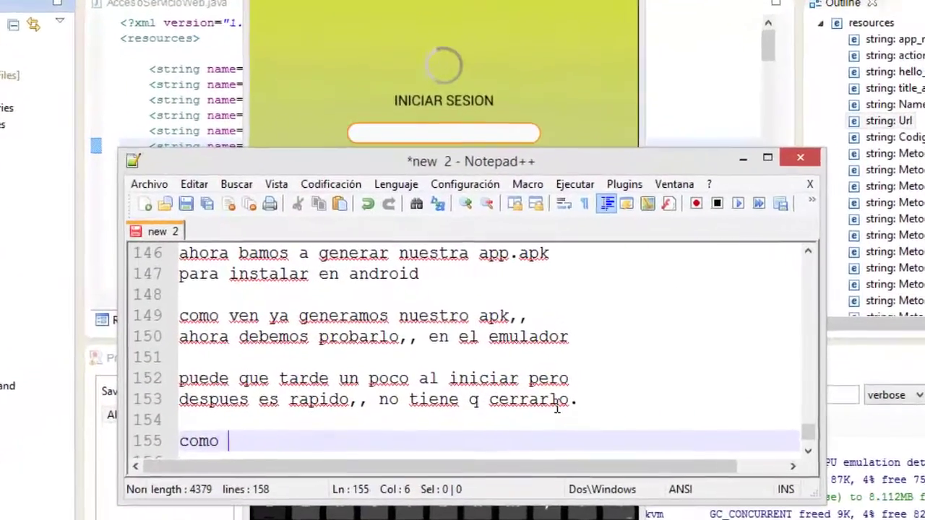
type("ve")
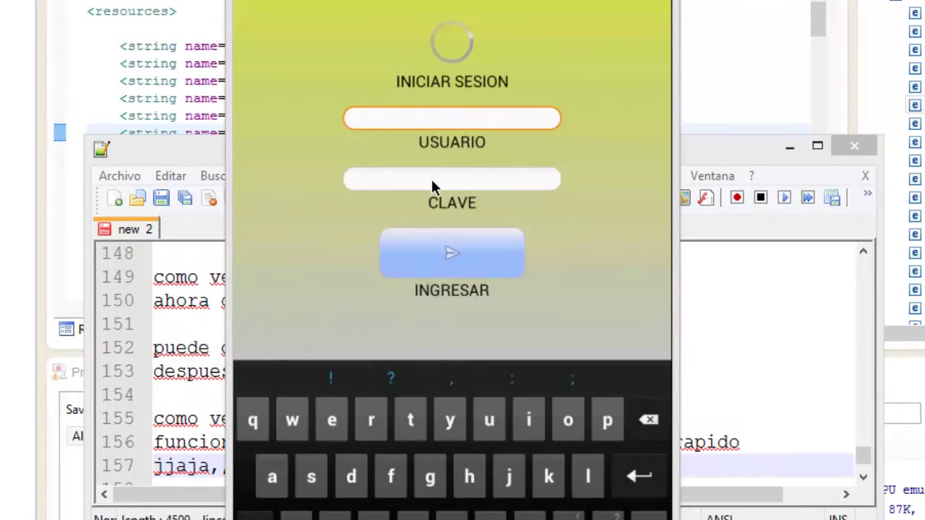
Focus the app's login password field and inspect the GC_FOR_ALLOC messages in LogCat.
left_click(431, 177)
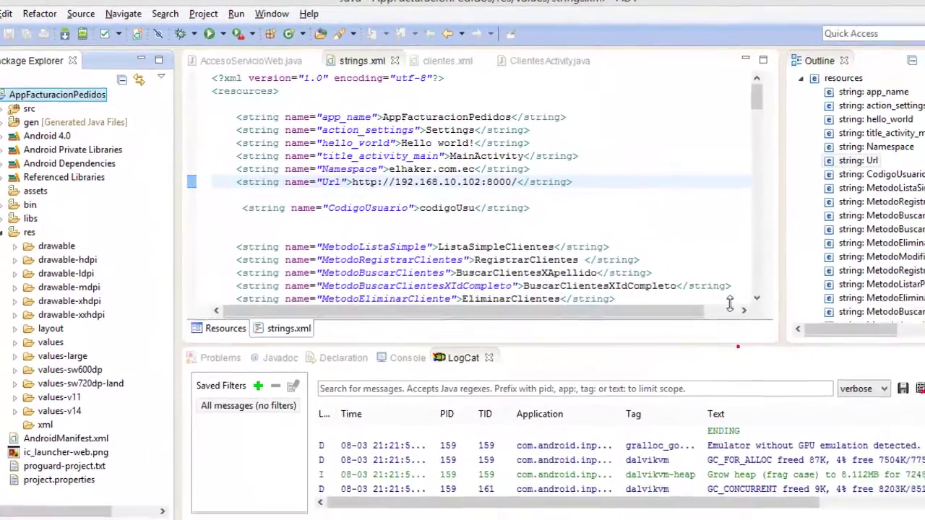
left_click(686, 489)
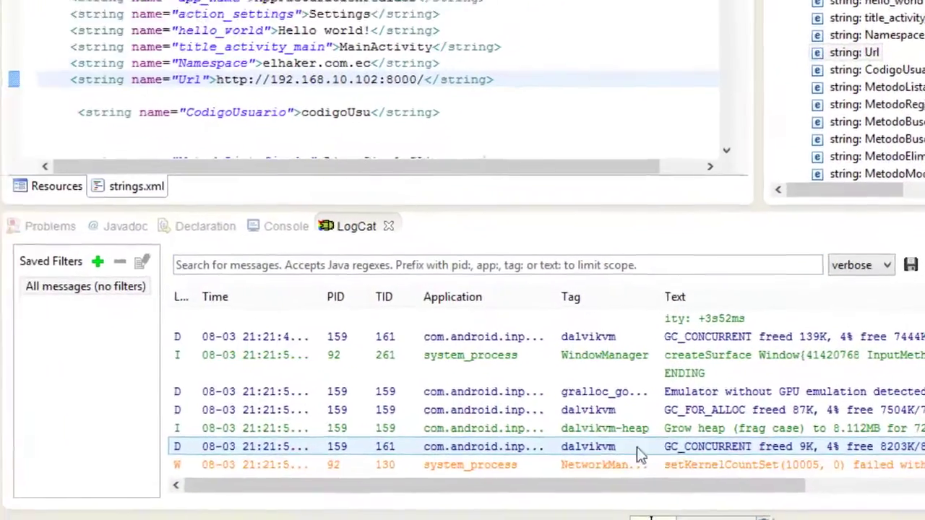
scroll(613, 469, "right", 5)
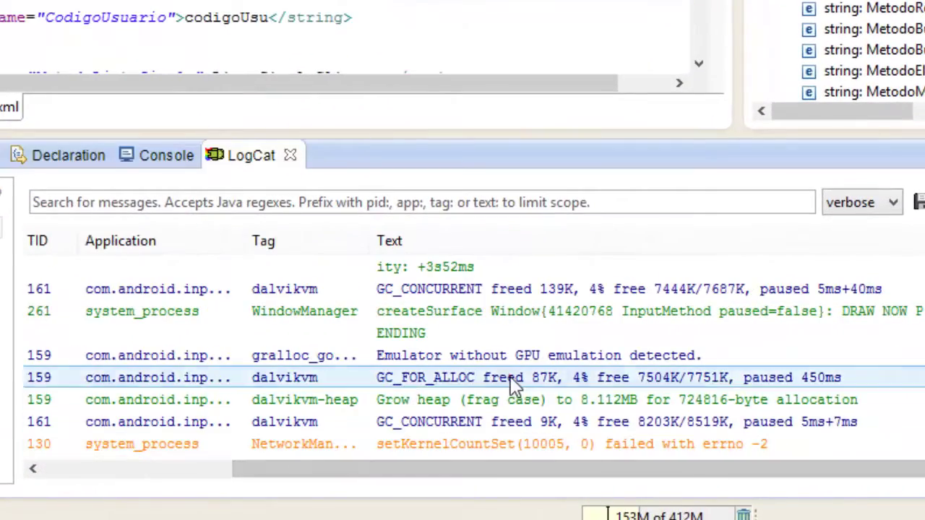
left_click(509, 377)
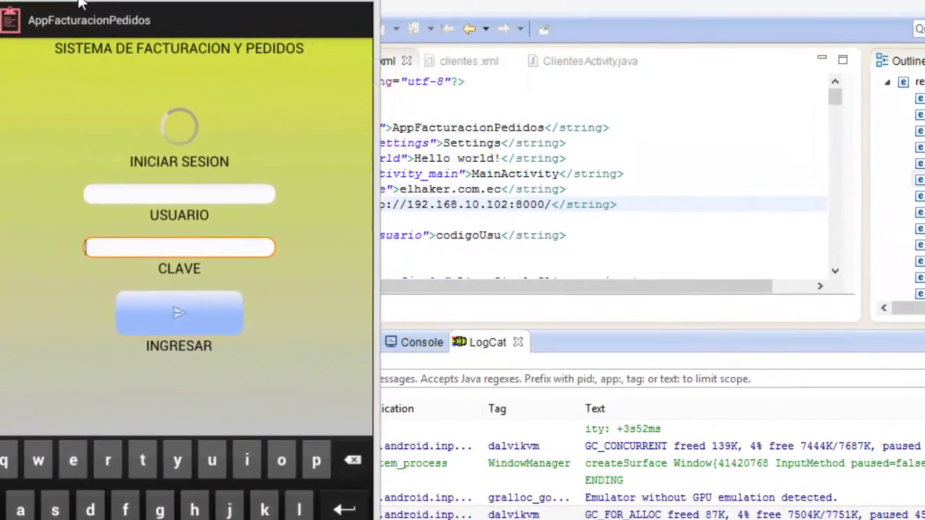
Log in to the billing app with a one-letter username and password via INGRESAR.
left_click_drag(81, 4, 75, 4)
left_click(133, 194)
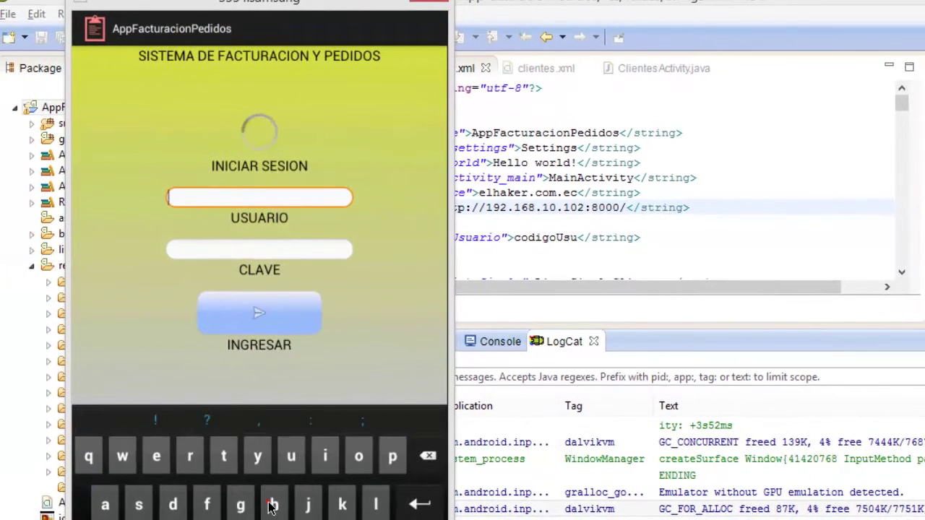
left_click(272, 506)
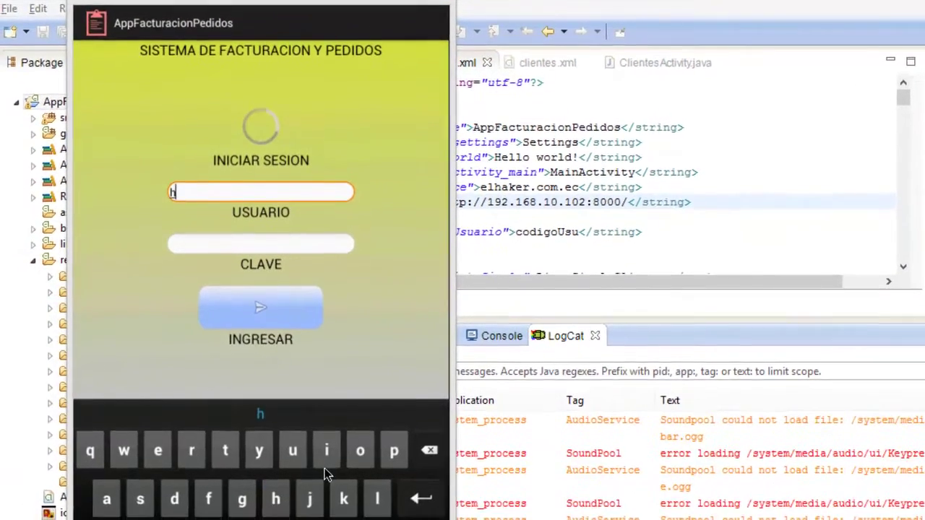
left_click(208, 226)
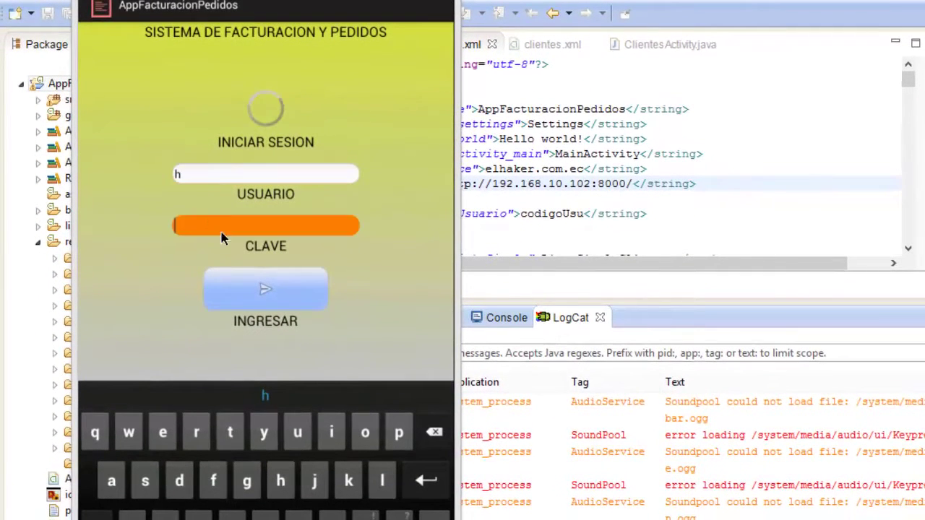
left_click(282, 486)
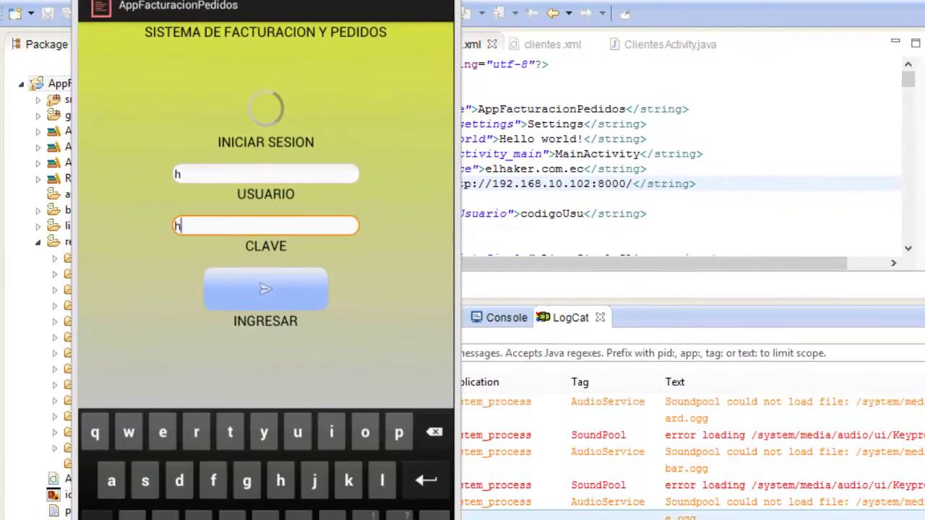
left_click(280, 299)
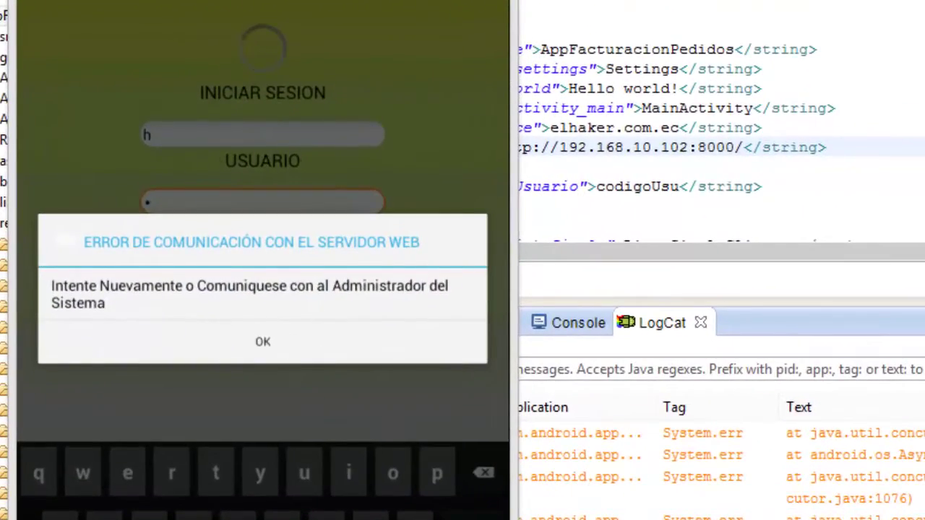
key("alt+Tab")
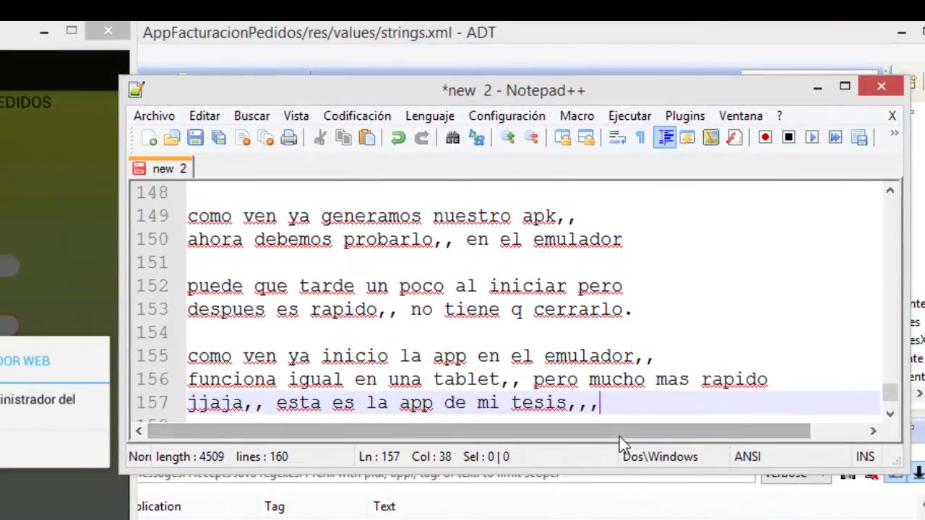
Note 'no se pudo comunicar porque no puse bien la clave xdxd' and 'en la app para el servicio web'.
key("Return")
key("Return")
type("no")
type("se pudo comunicar porque no puse bien la clave xdxd")
key("Return")
key("Return")
type("en la app para el servicio web")
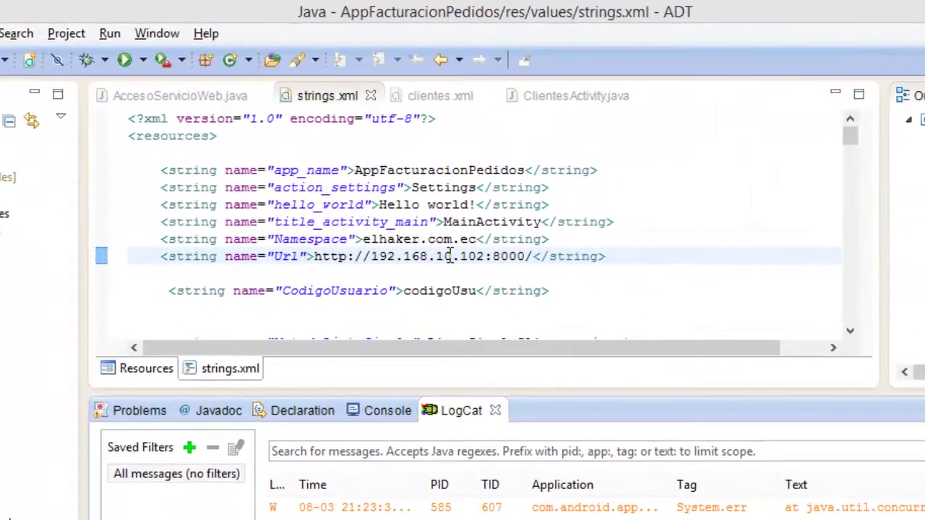
Check the machine's IP with ipconfig and change the Url string's IP ending to 103.
left_click(446, 239)
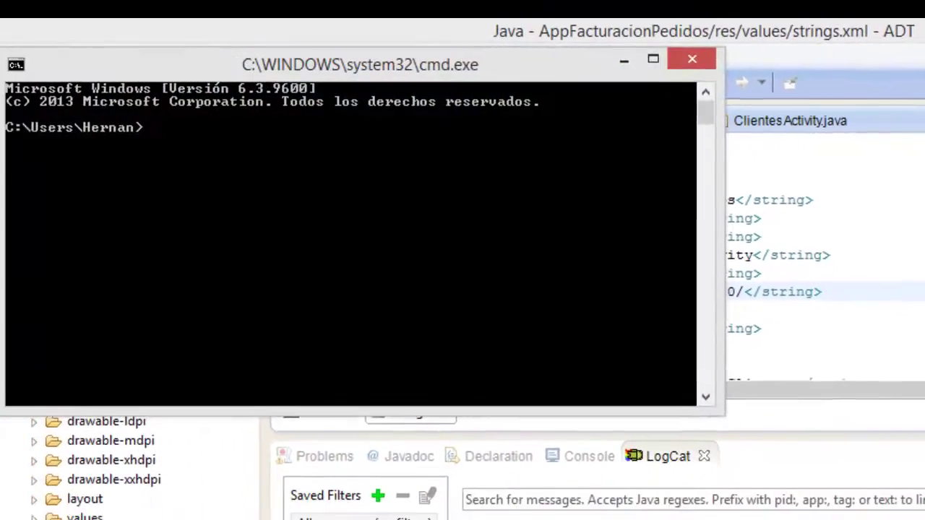
type("ip")
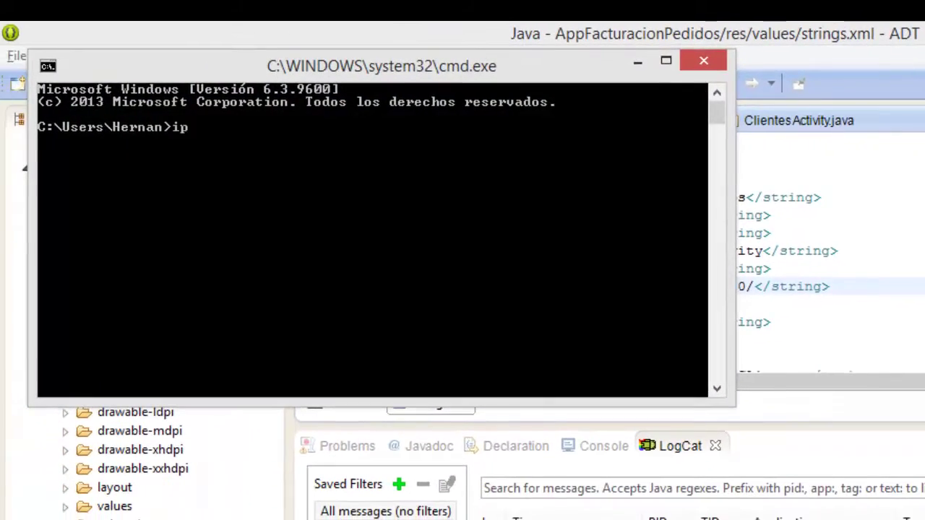
type("config")
key("Return")
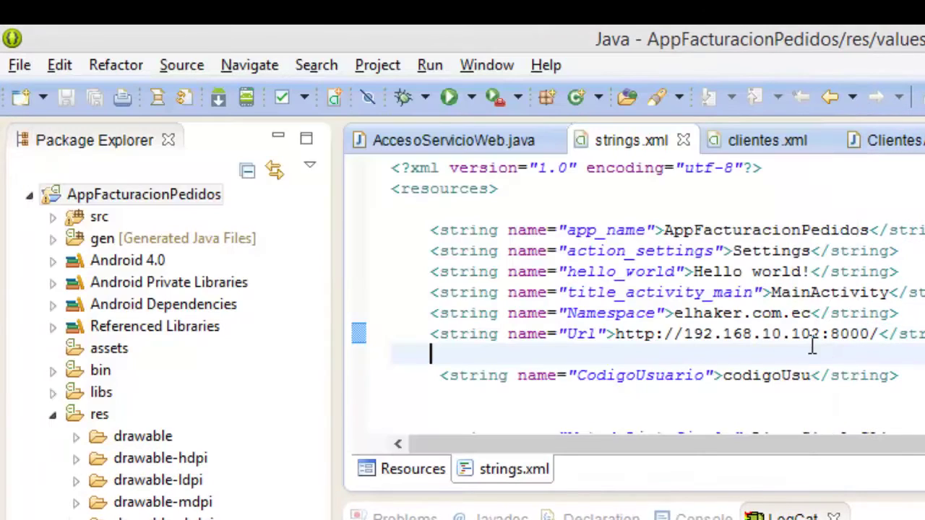
left_click_drag(825, 335, 813, 336)
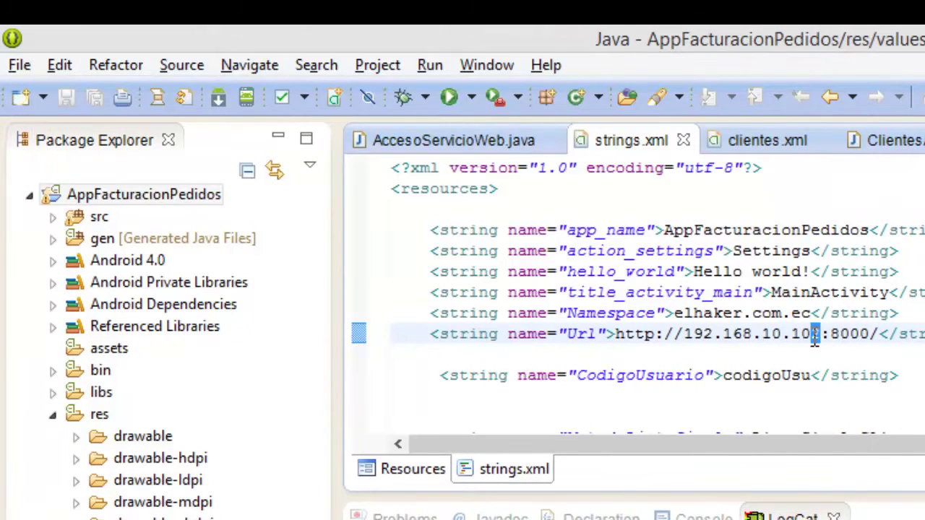
type("3")
left_click(806, 354)
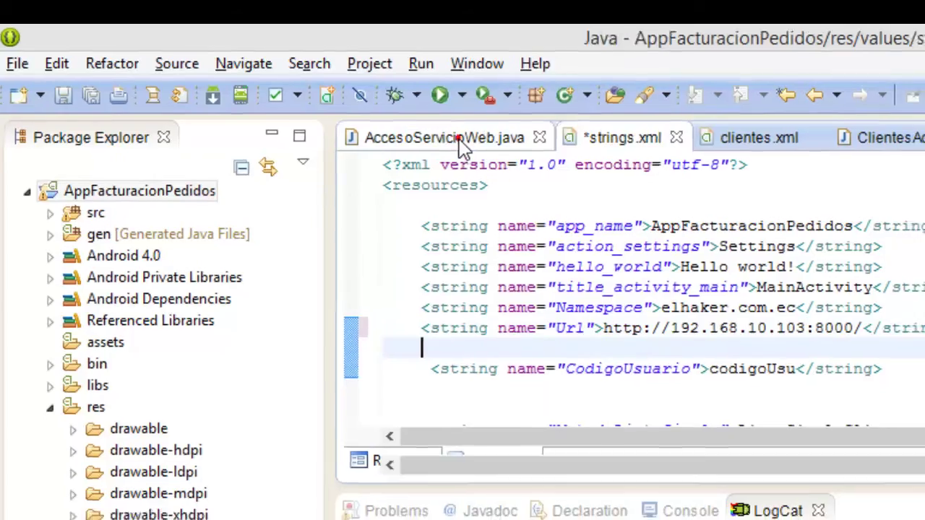
Change the Basic-auth username in AccesoServicioWeb.java and save all edited files.
left_click(477, 140)
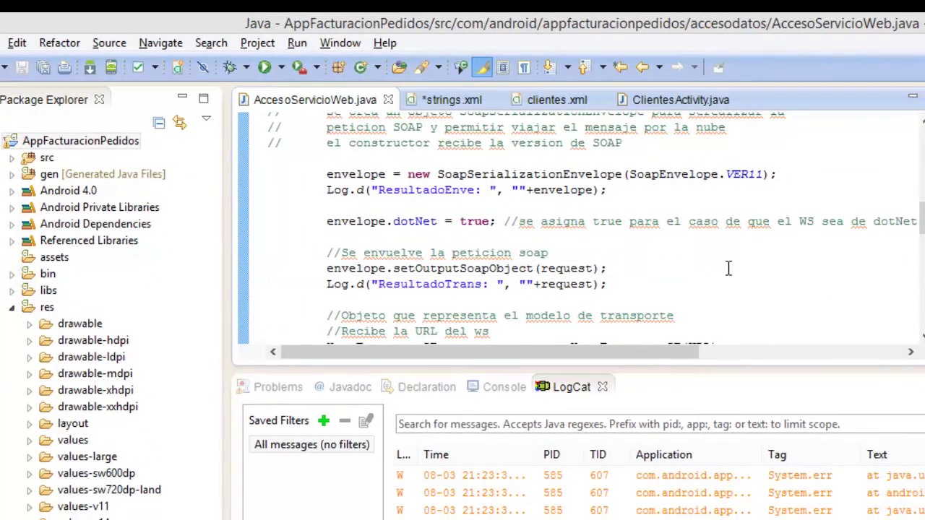
left_click(729, 268)
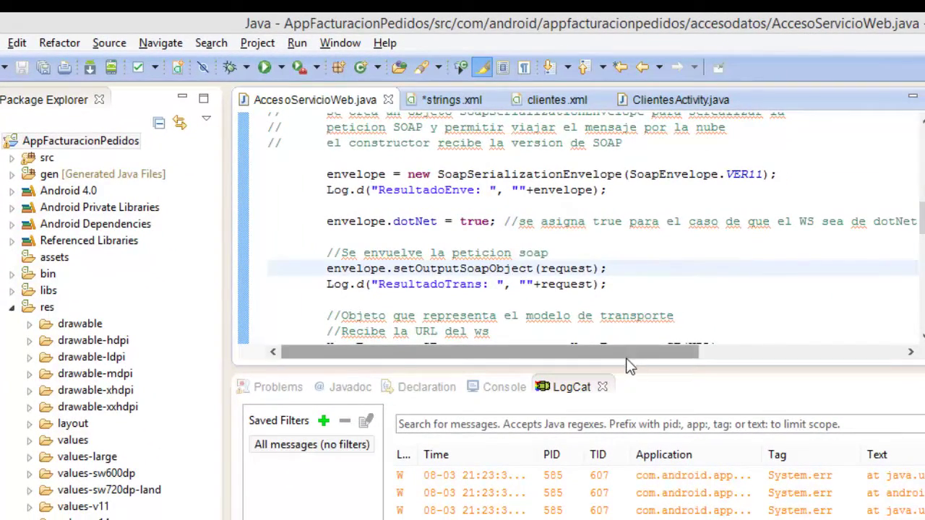
left_click_drag(628, 354, 739, 358)
scroll(738, 358, "down", 5)
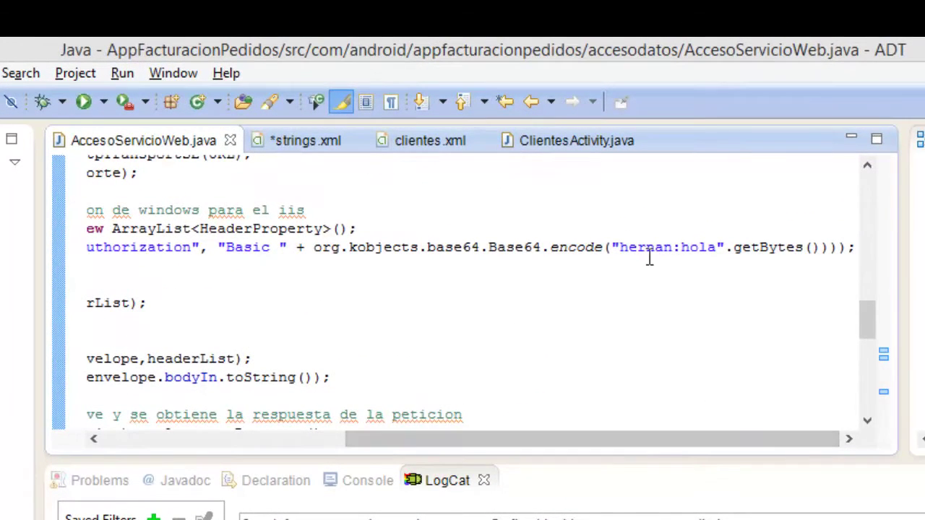
left_click_drag(671, 247, 622, 249)
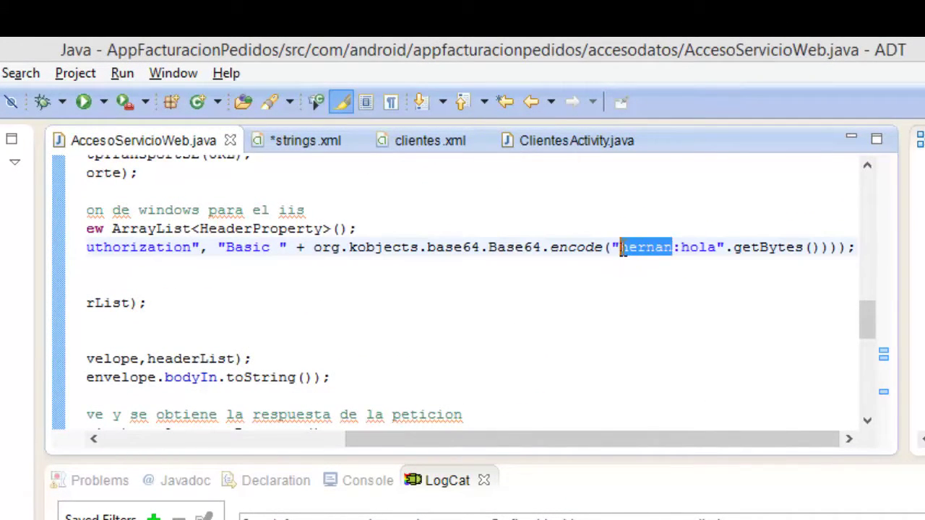
type("otros")
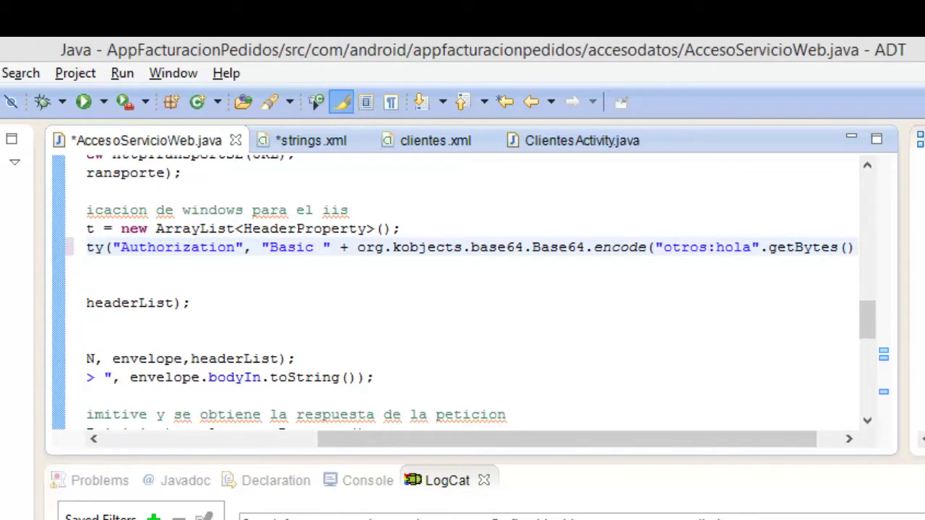
key("ctrl+shift+s")
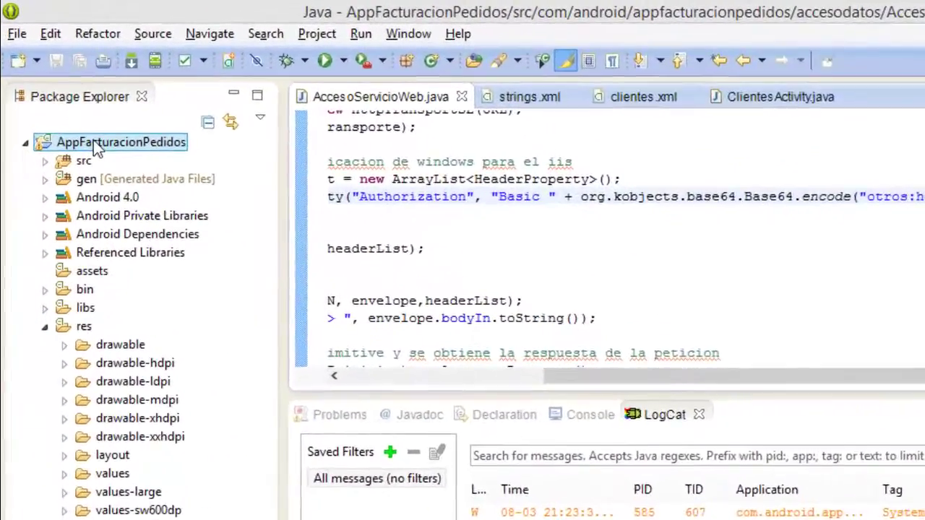
Run AppFacturacionPedidos again as an Android Application on the emulator from its Package Explorer context menu.
right_click(73, 93)
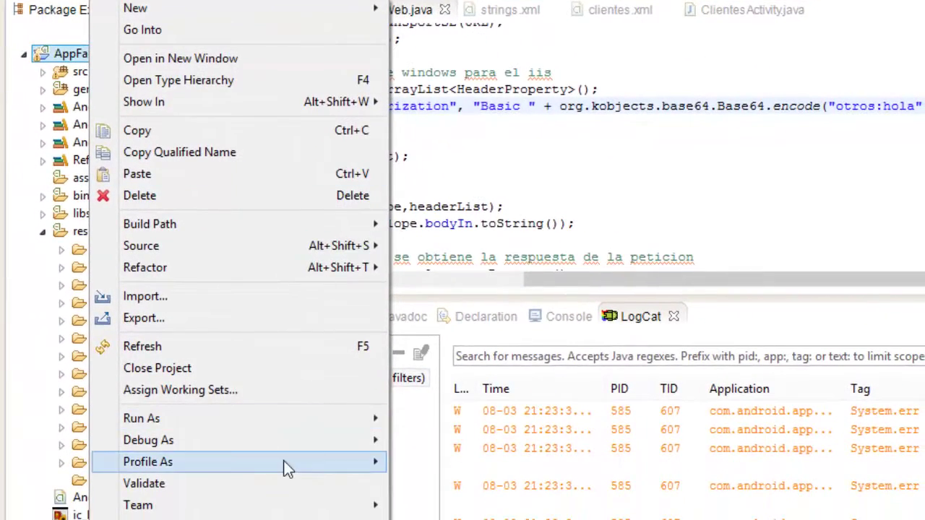
mouse_move(293, 504)
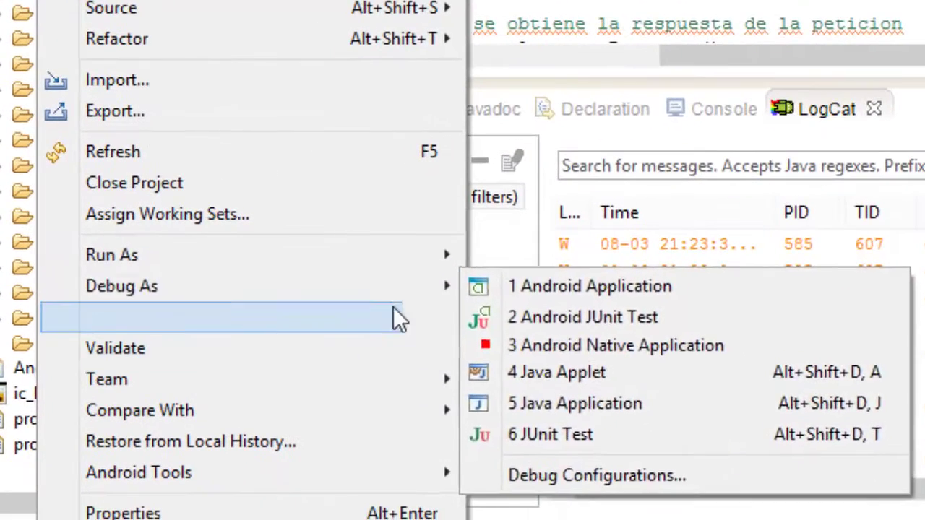
mouse_move(403, 264)
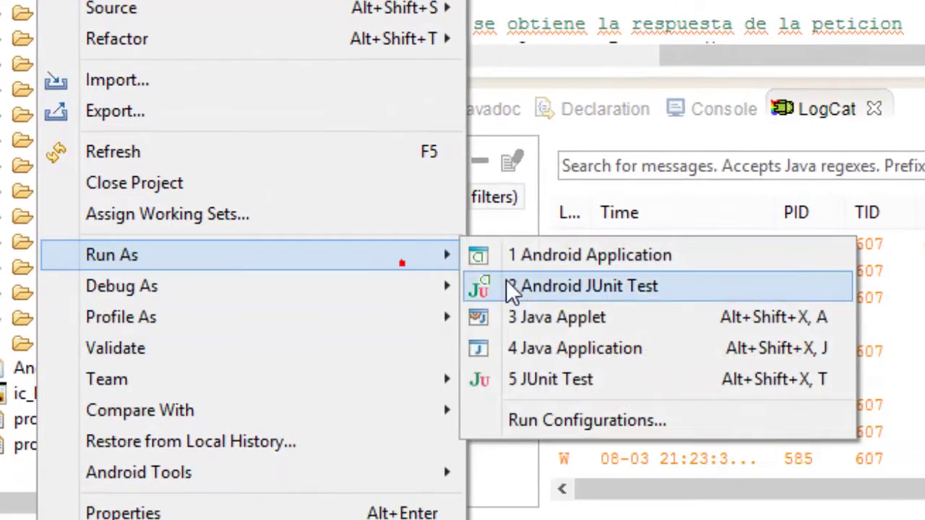
left_click(619, 261)
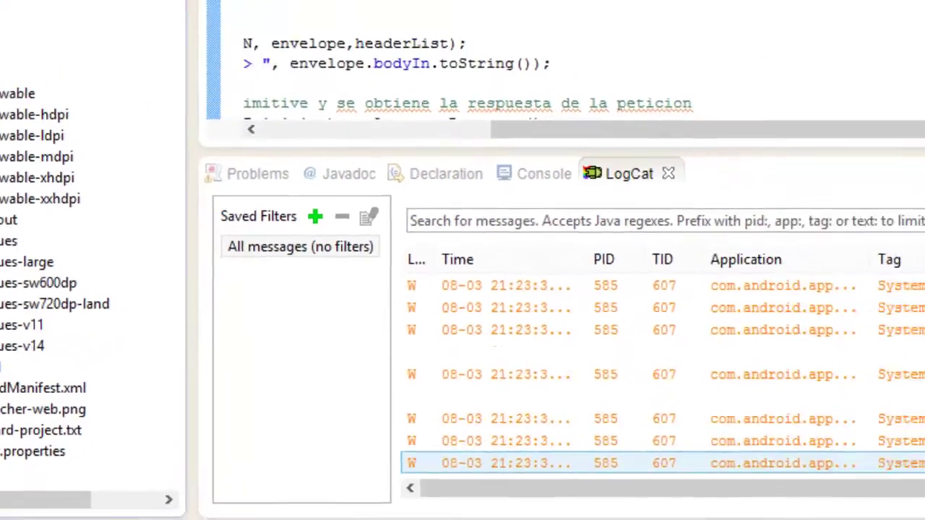
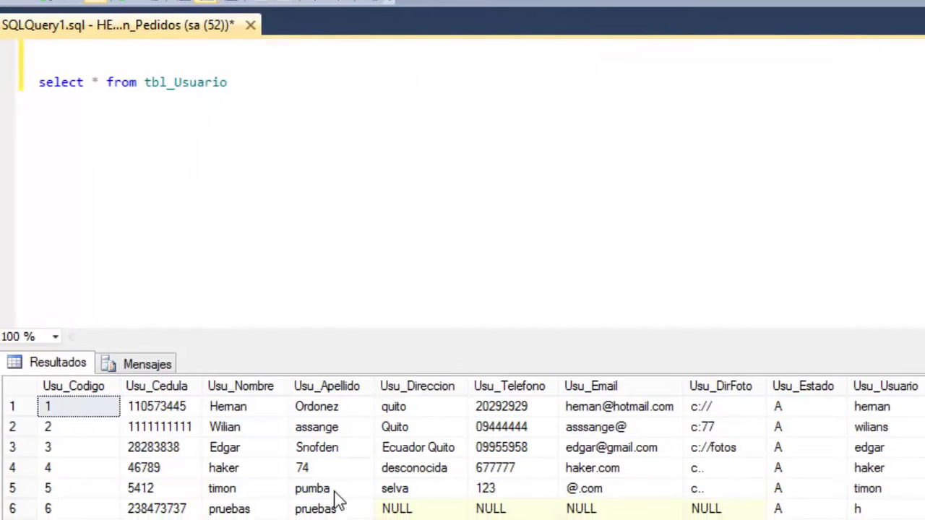
Scroll tbl_Usuario to the Usu_Usuario and Usu_Clave columns, select the first user, then go to the app's login form.
scroll(489, 427, "right", 3)
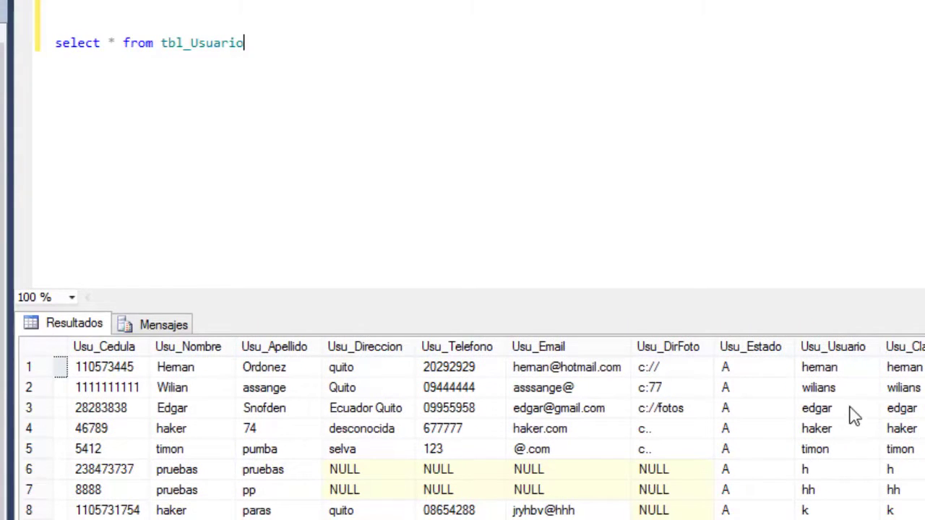
left_click(831, 367)
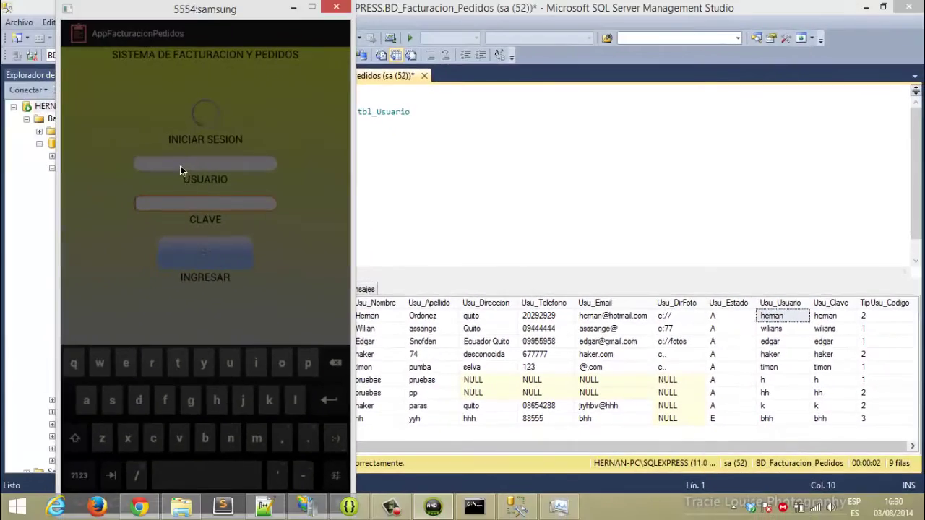
left_click(180, 165)
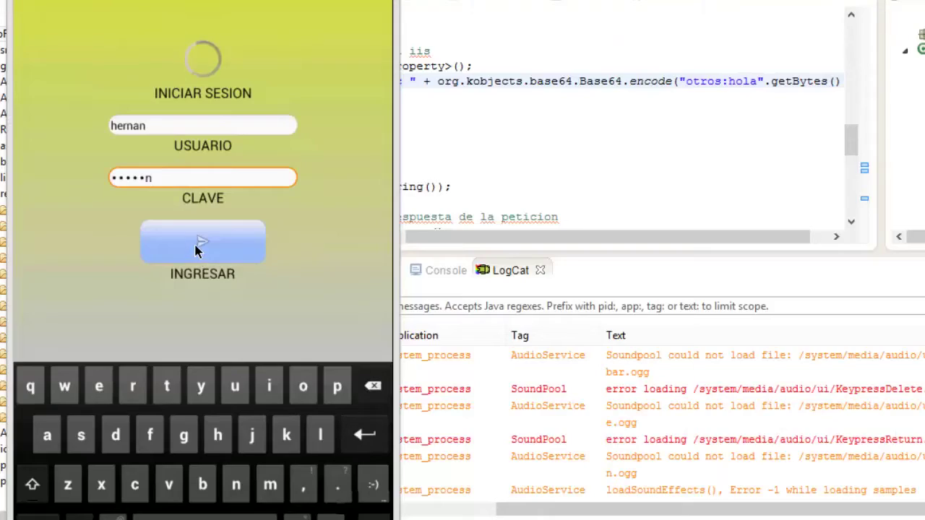
Log in with INGRESAR, then go through MANTENIMIENTOS to the CLIENTES list.
left_click(196, 248)
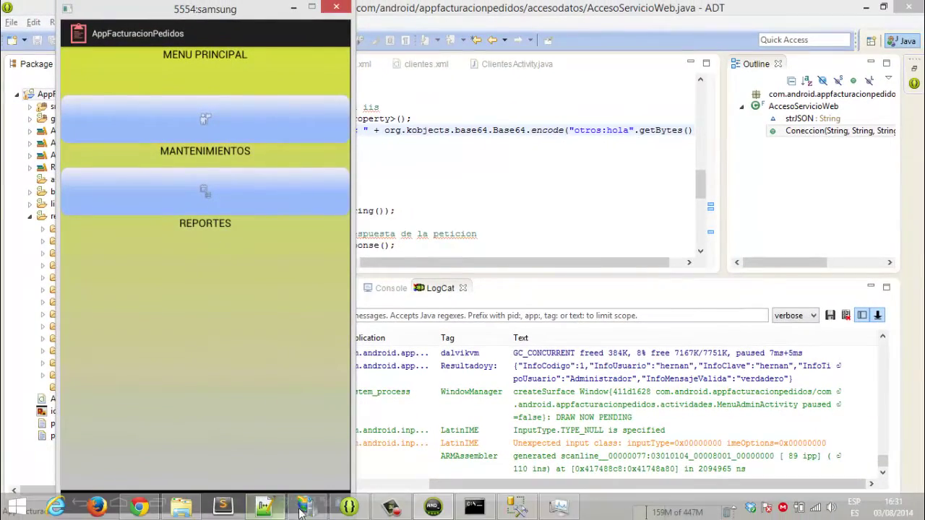
left_click(279, 510)
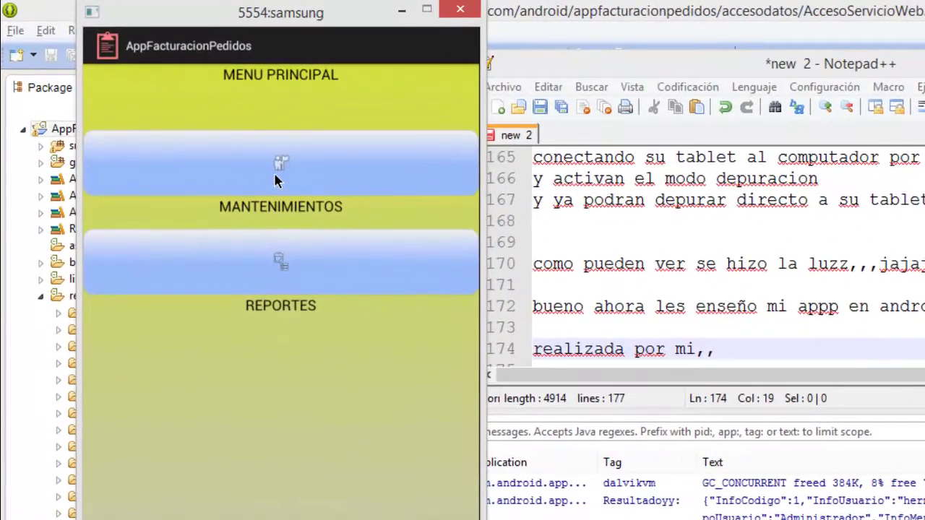
left_click(275, 173)
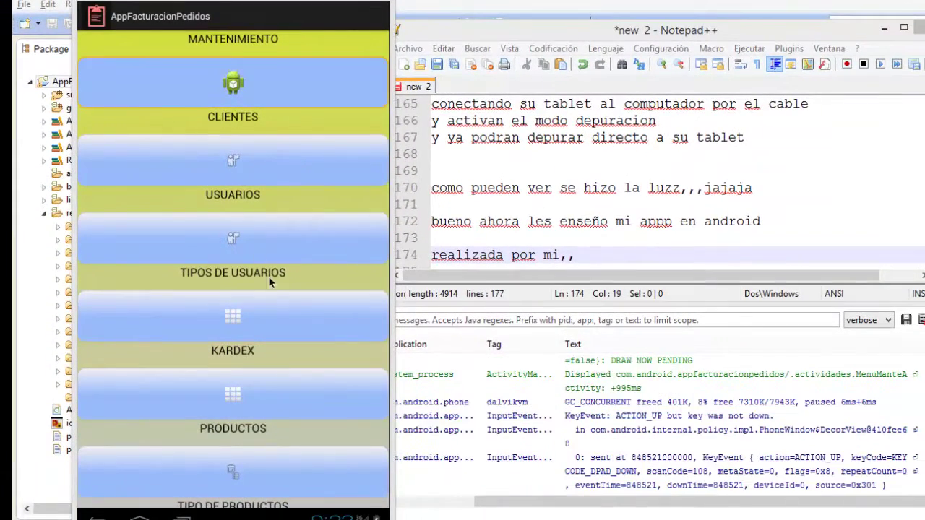
left_click_drag(312, 335, 278, 93)
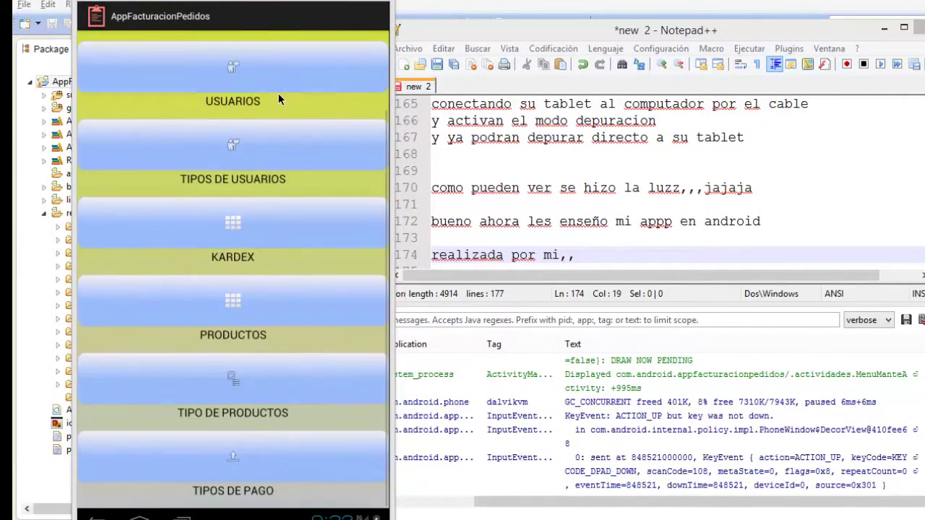
left_click_drag(304, 195, 299, 429)
left_click(240, 84)
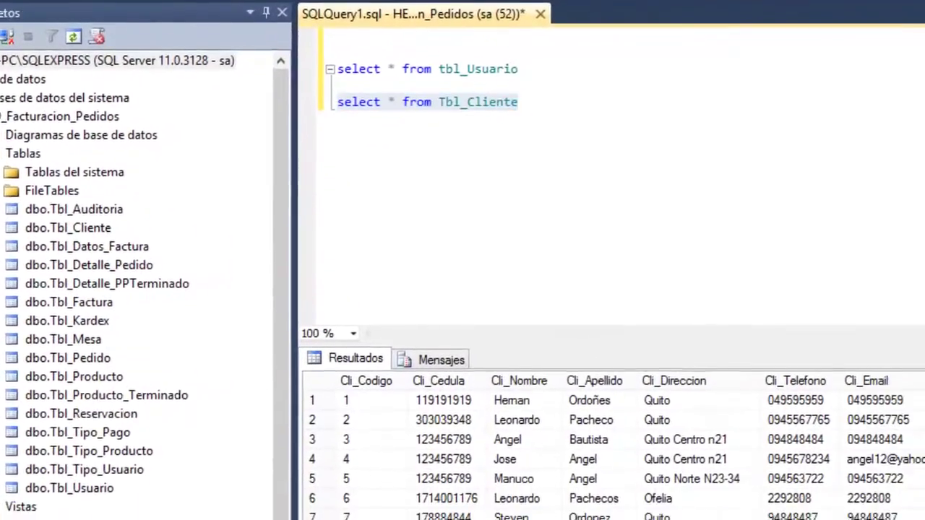
View the first client's details, close them, and start a blank Datos Cliente form with +.
scroll(378, 471, "down", 2)
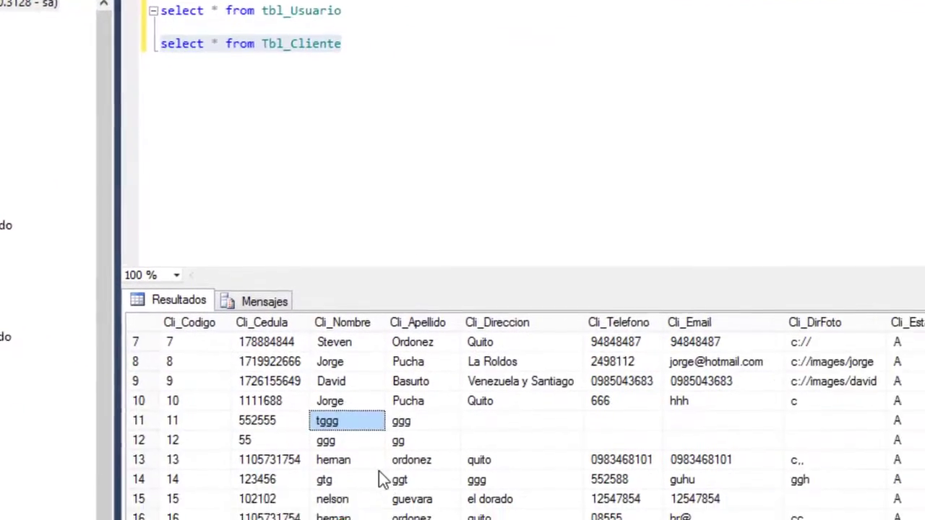
scroll(379, 471, "up", 2)
left_click(348, 417)
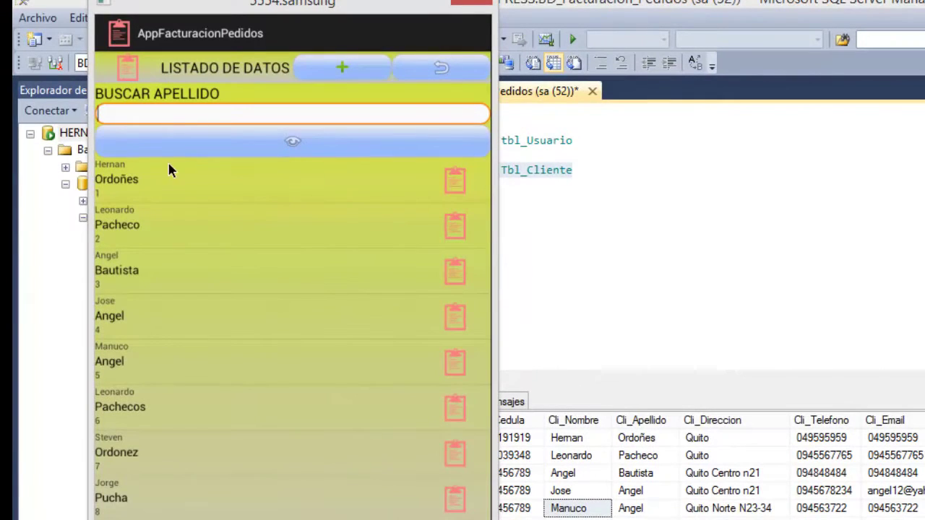
left_click(126, 185)
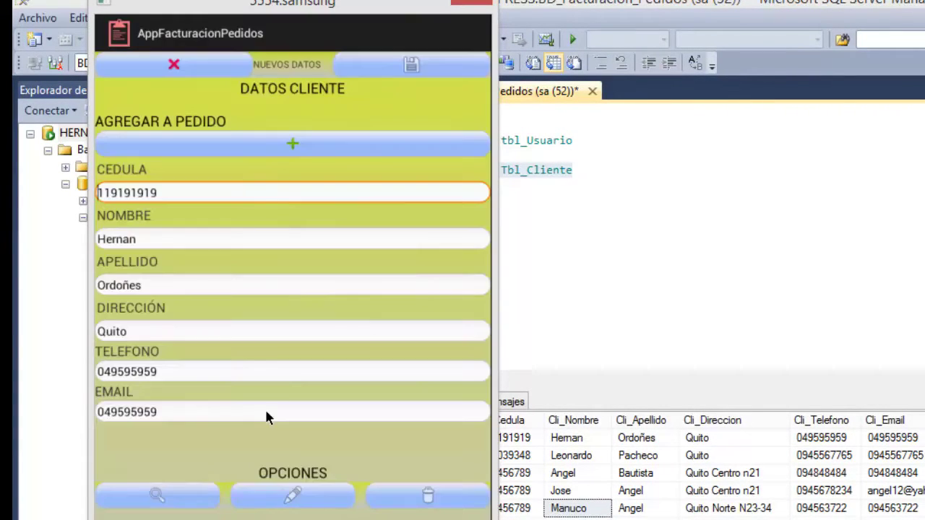
left_click(189, 56)
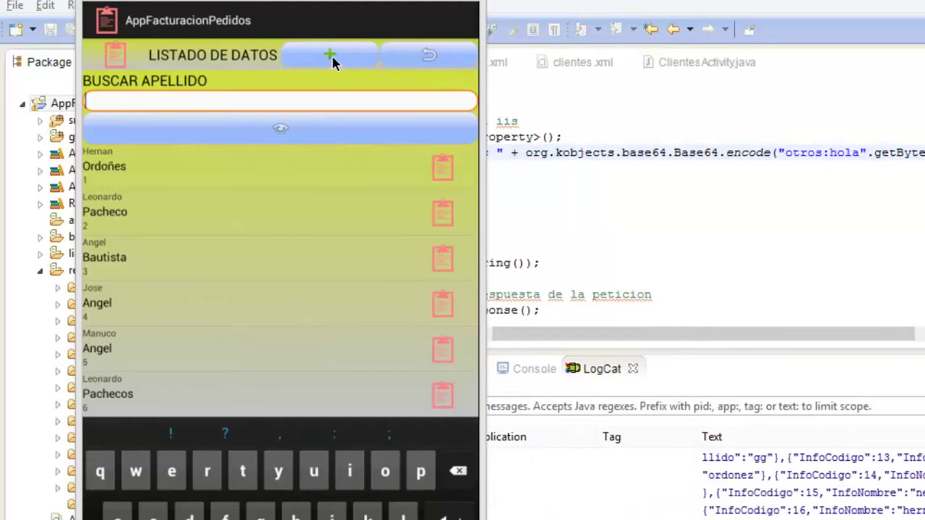
left_click(317, 56)
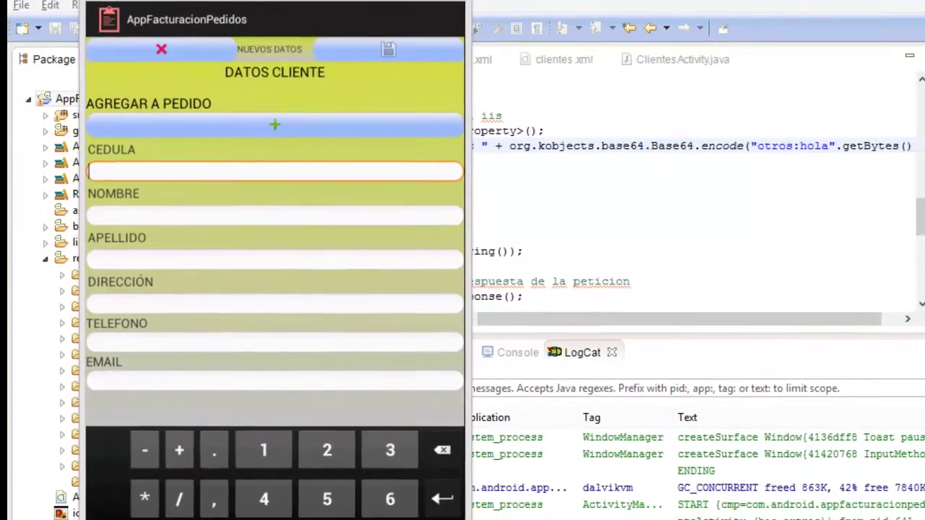
Try saving the empty client form, dismiss the fill-all-fields error, and close back to the list.
key("Escape")
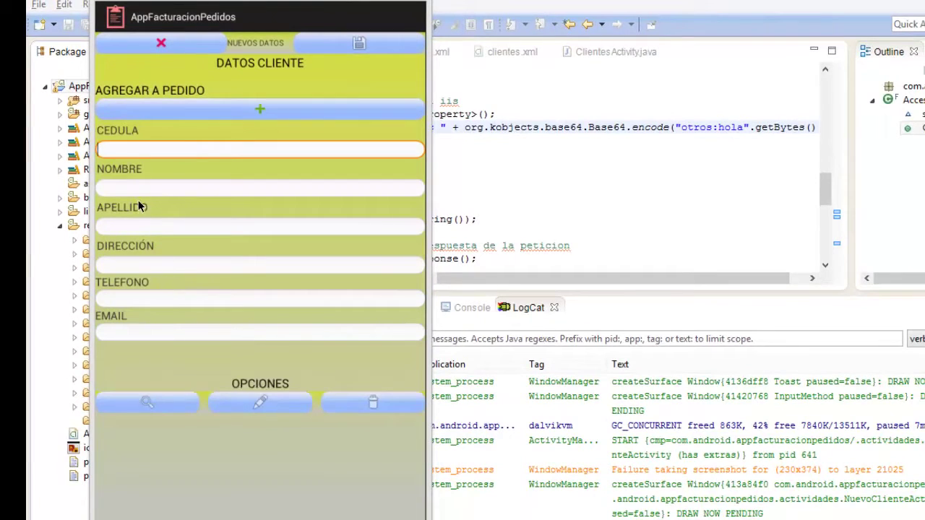
left_click(134, 188)
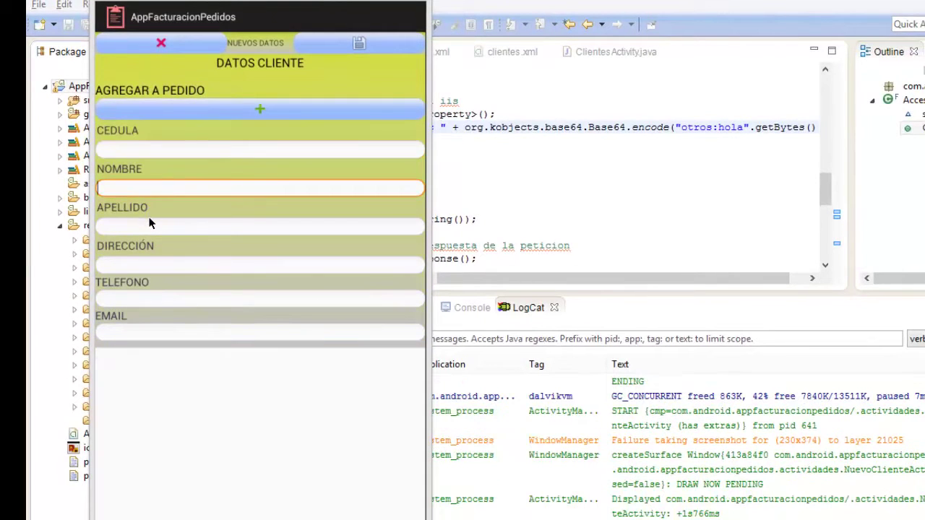
left_click(359, 43)
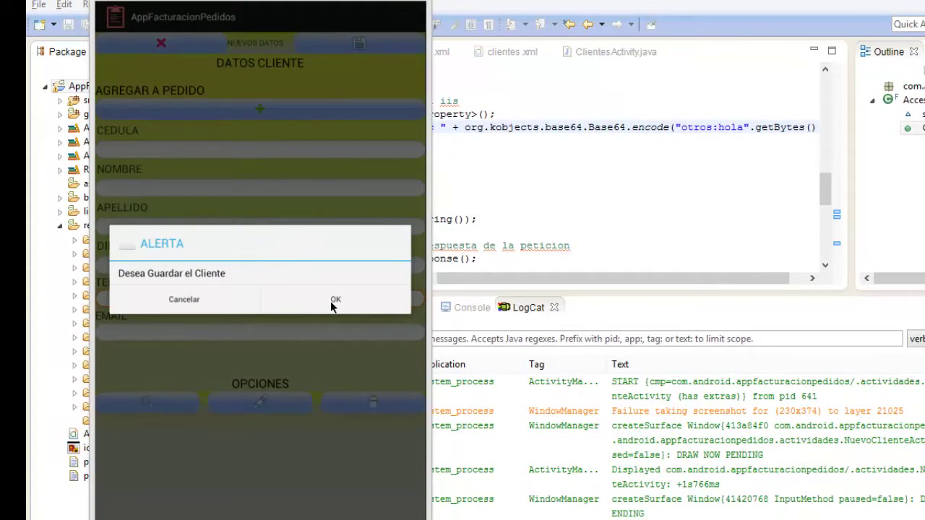
left_click(332, 301)
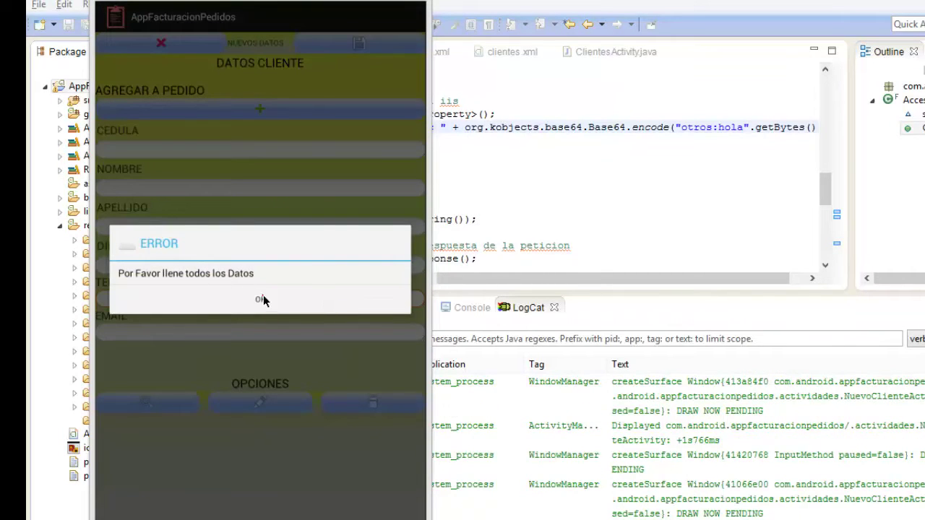
left_click(262, 299)
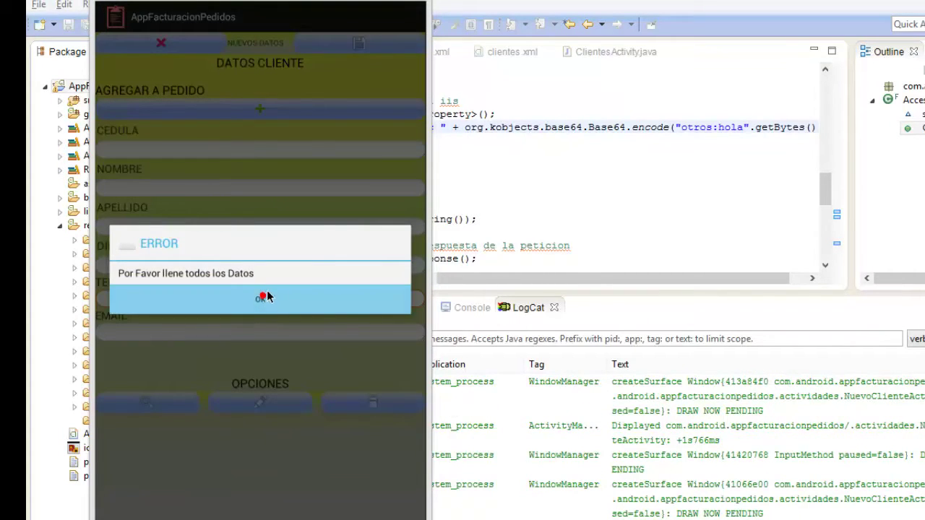
left_click(162, 45)
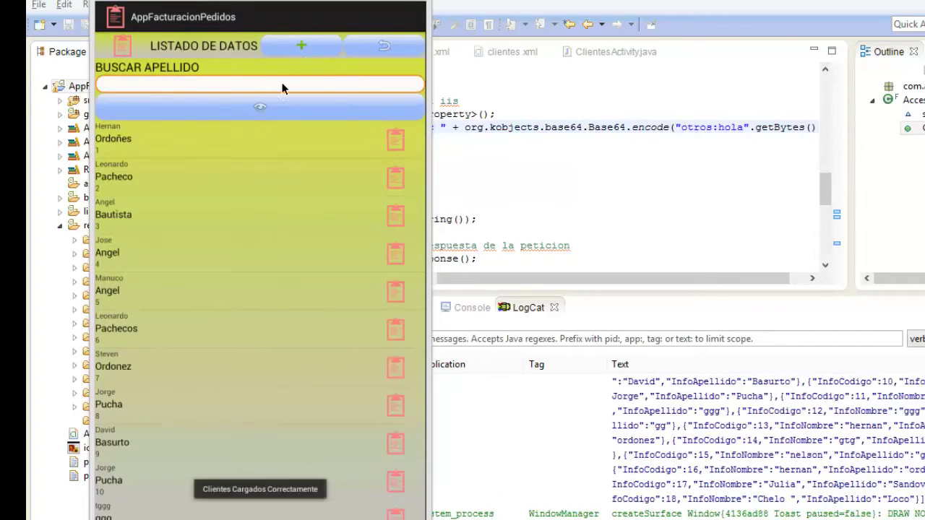
Open the first user in USUARIOS, pick Cocinero as Tipo de Usuario, and close without saving.
key("Escape")
left_click(272, 174)
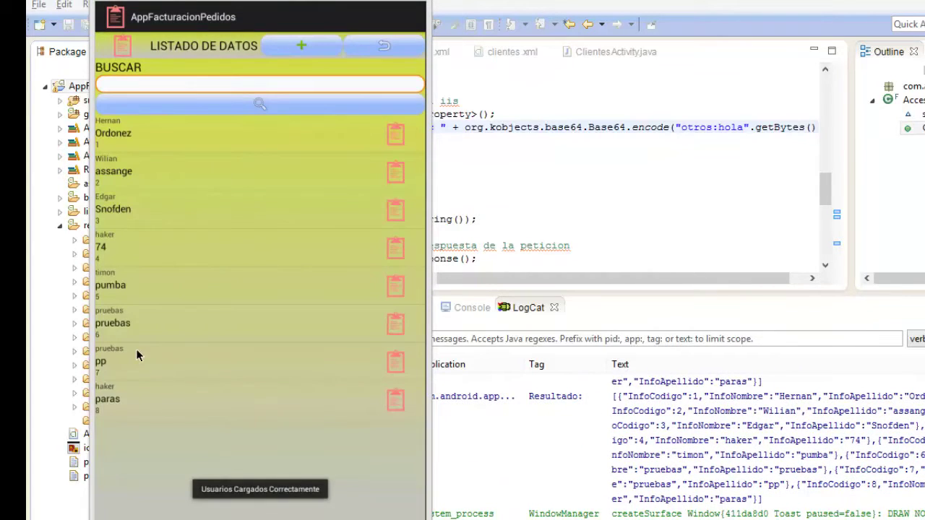
left_click(231, 131)
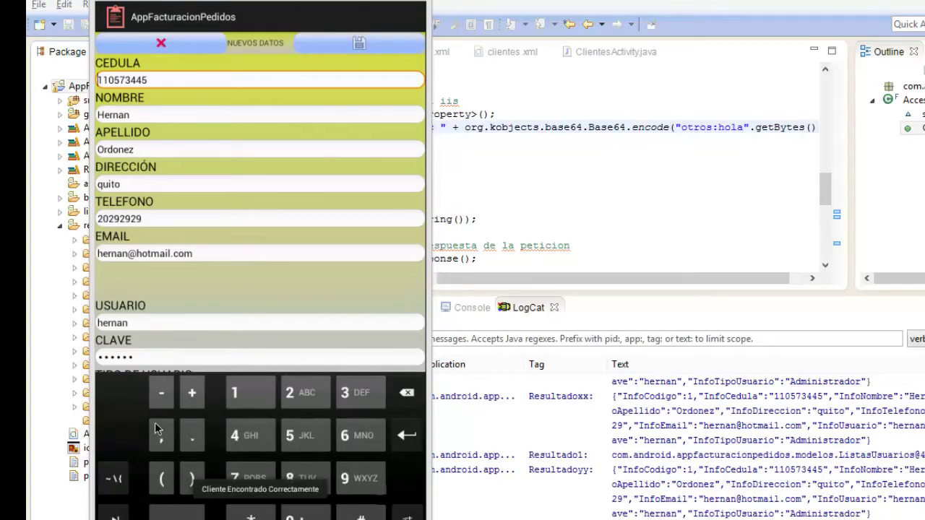
key("Escape")
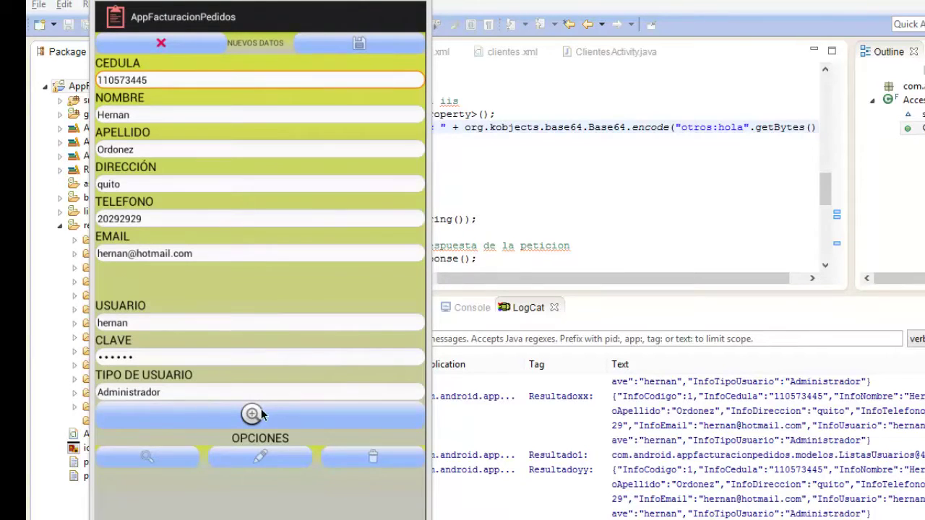
left_click(282, 422)
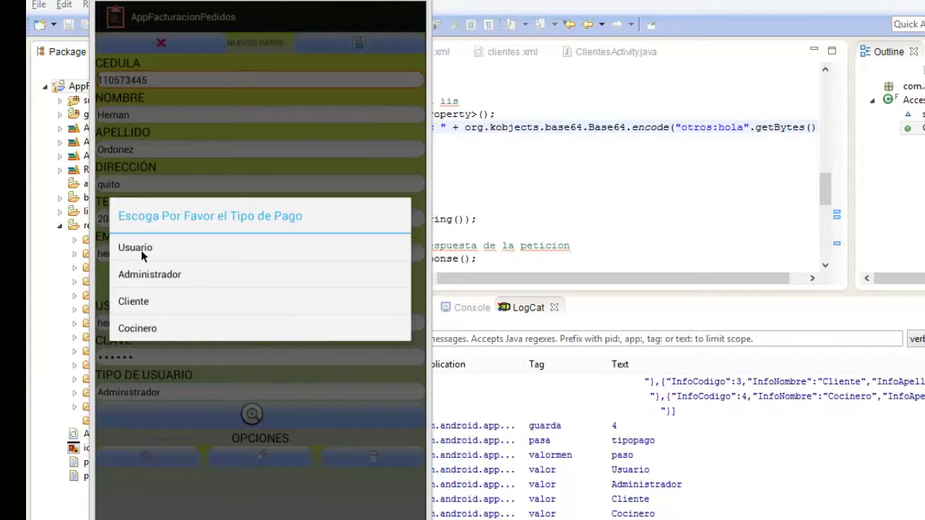
left_click(158, 330)
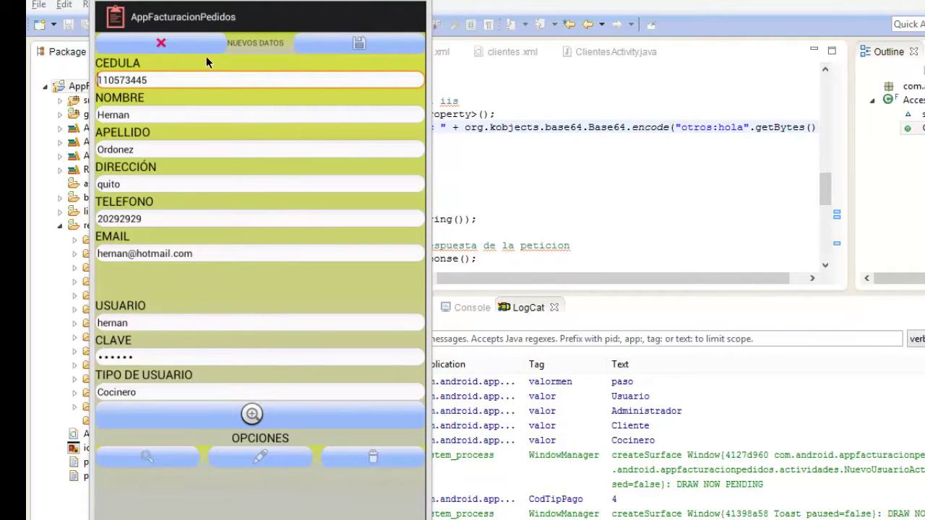
left_click(162, 42)
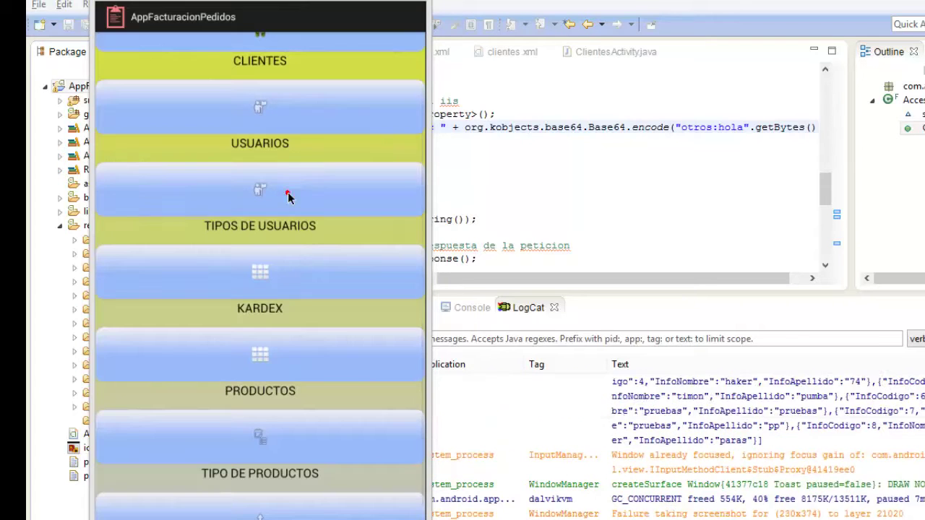
View the TIPOS DE USUARIOS list, then open the KARDEX product list.
left_click(304, 195)
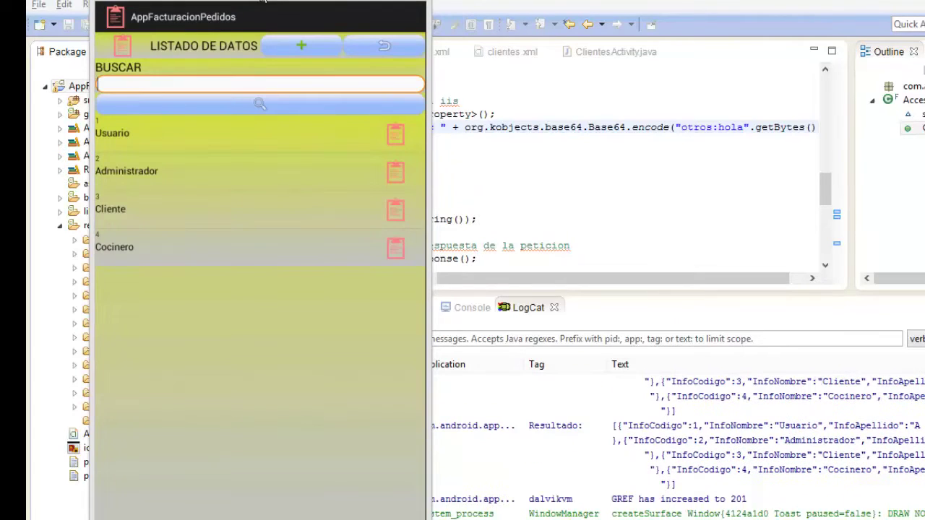
left_click_drag(261, 0, 360, 0)
key("Escape")
left_click(356, 237)
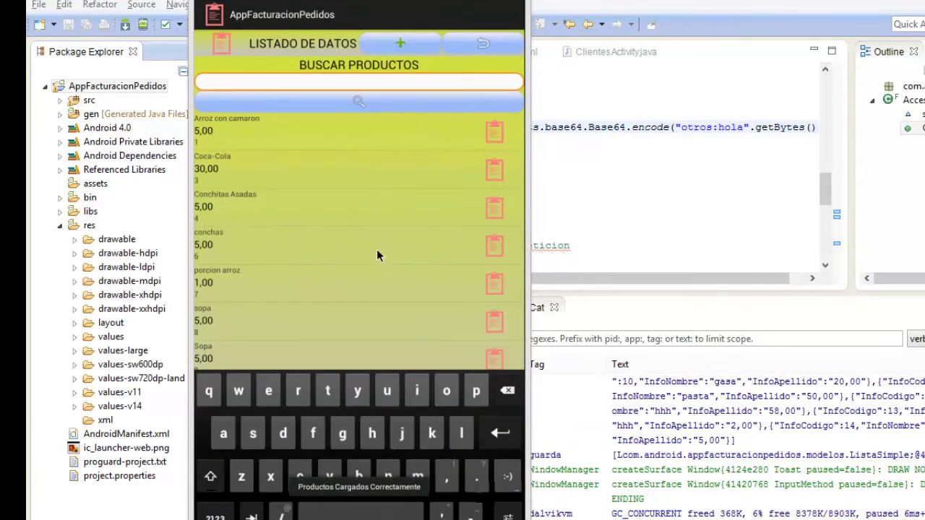
Generate a Kardex for Arroz con camaron, then open the PRODUCTOS list.
left_click(312, 130)
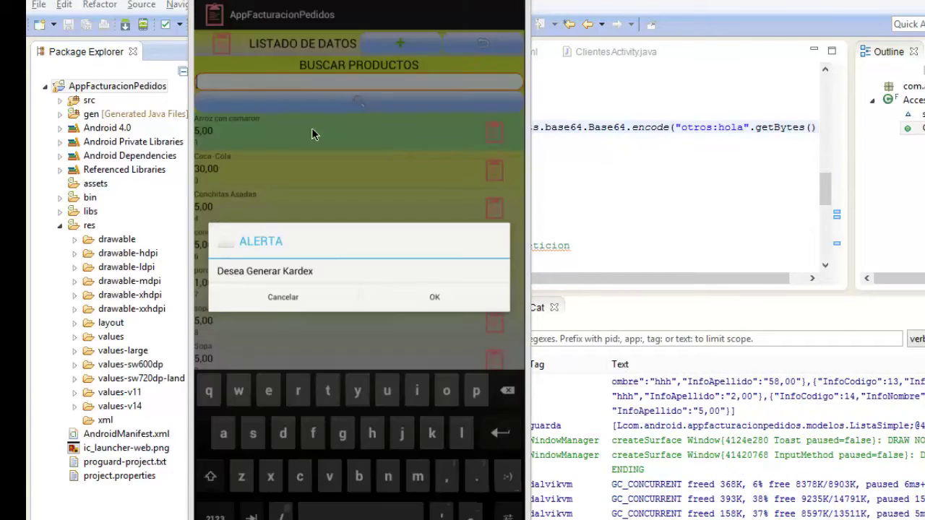
left_click(430, 297)
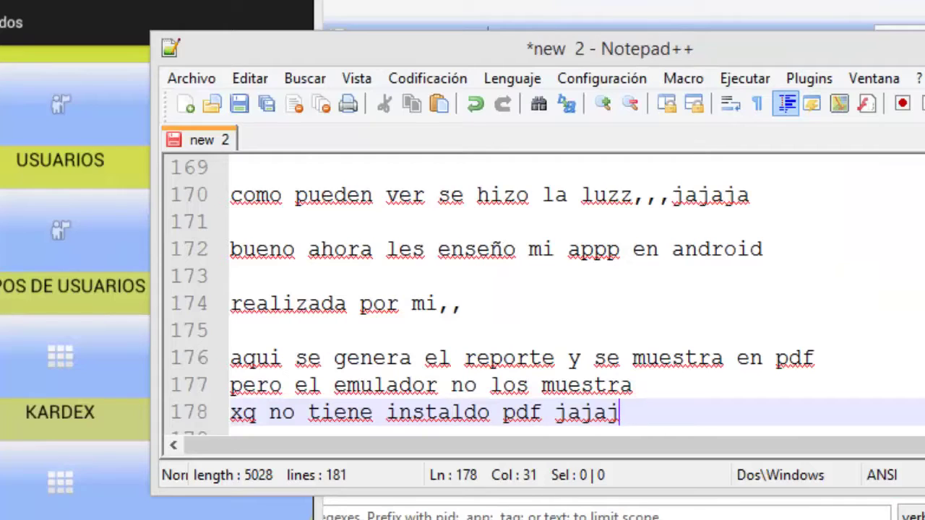
key("super+Down")
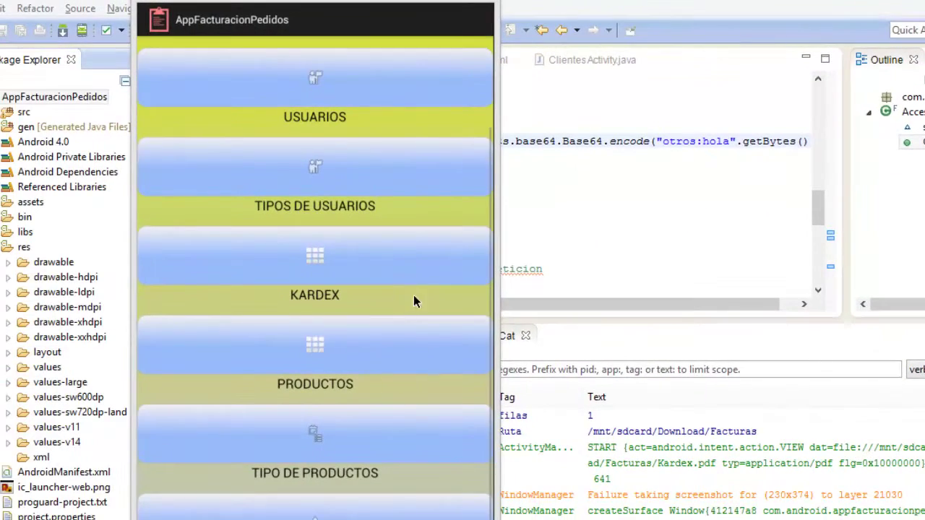
left_click(361, 346)
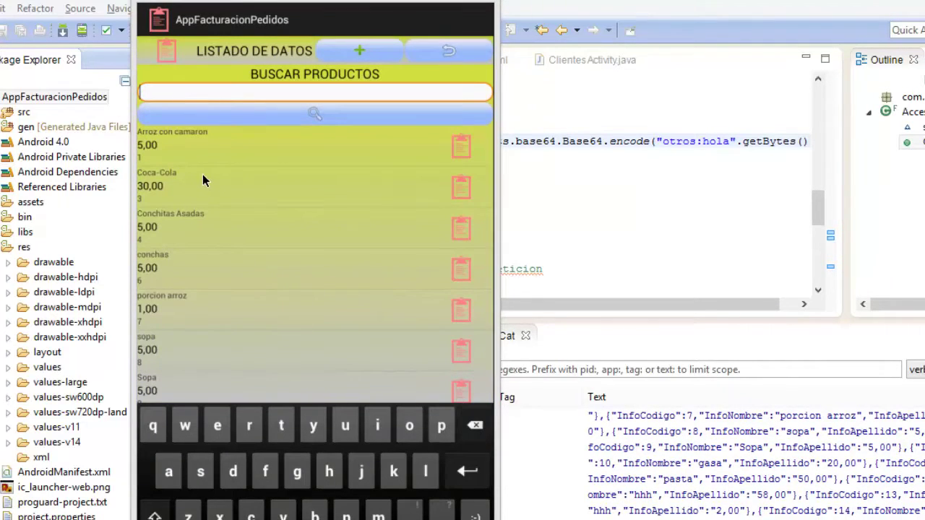
Open the Arroz con camaron product, then exit it without changes.
left_click(210, 150)
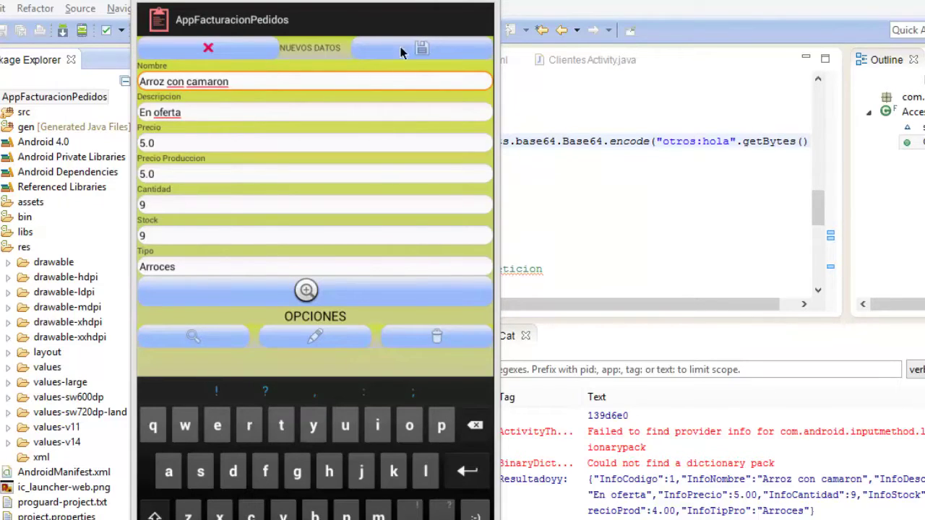
left_click(220, 48)
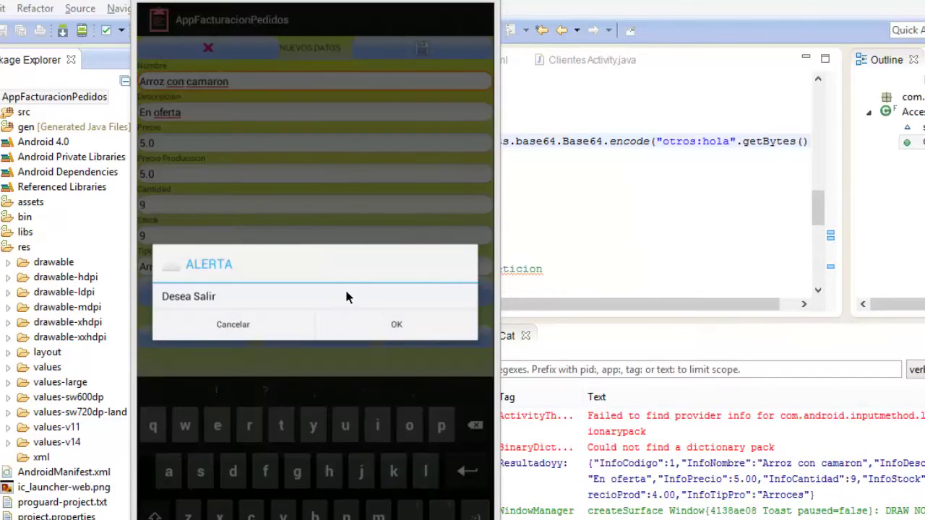
left_click(385, 324)
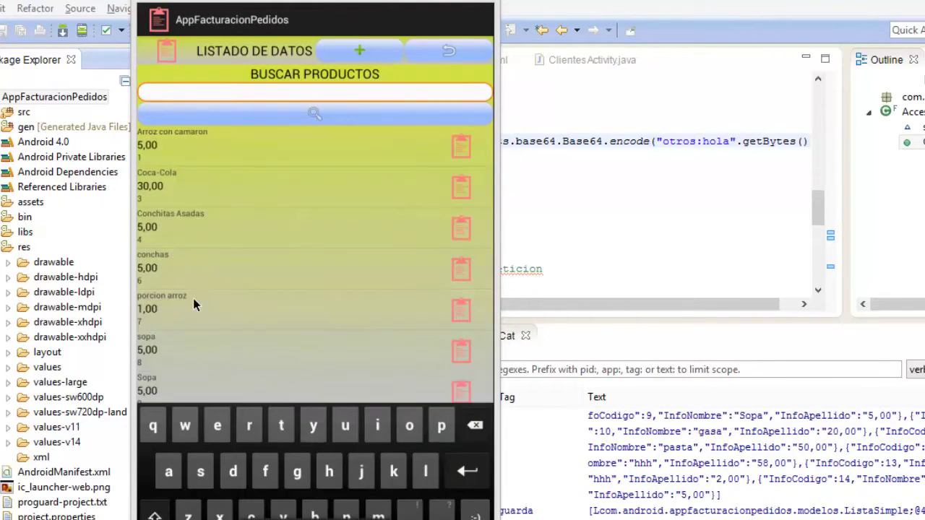
Set Coca-Cola's stock to 8 and save the edit, confirming both messages.
left_click(177, 184)
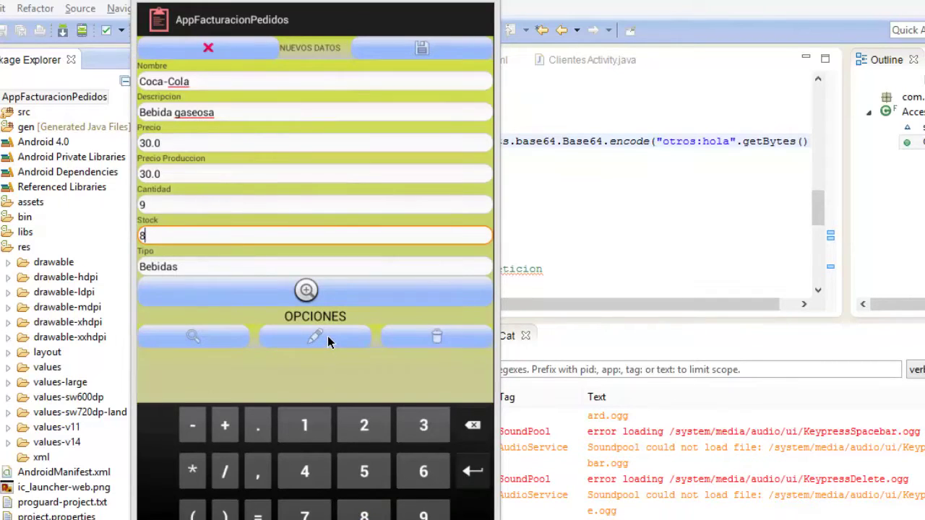
left_click(430, 52)
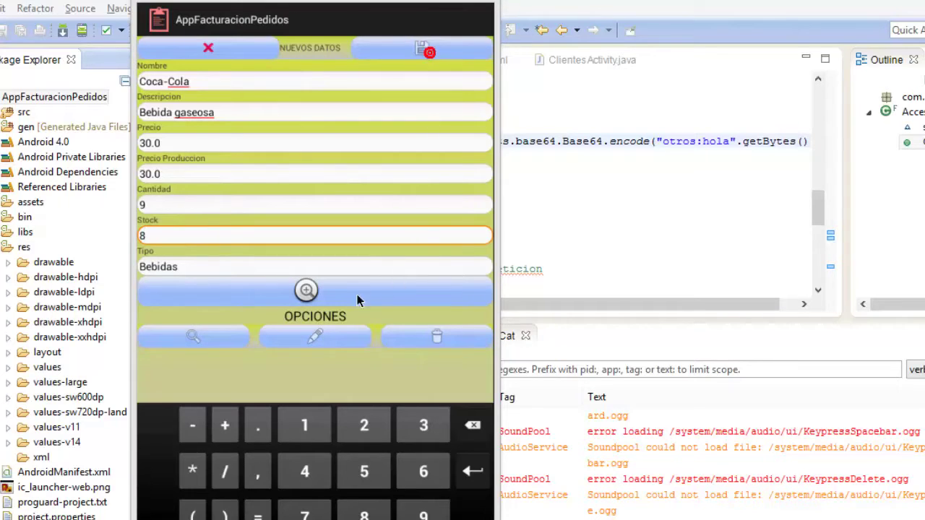
left_click(334, 329)
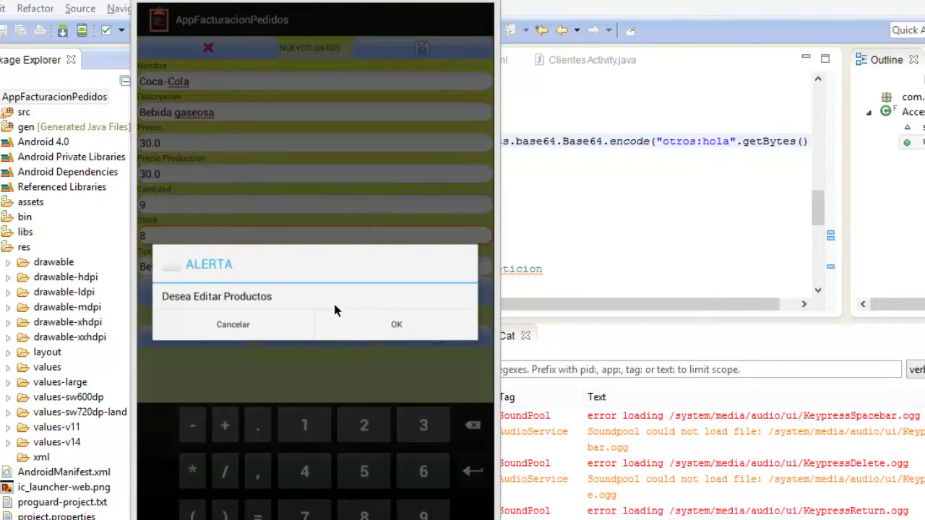
left_click(372, 327)
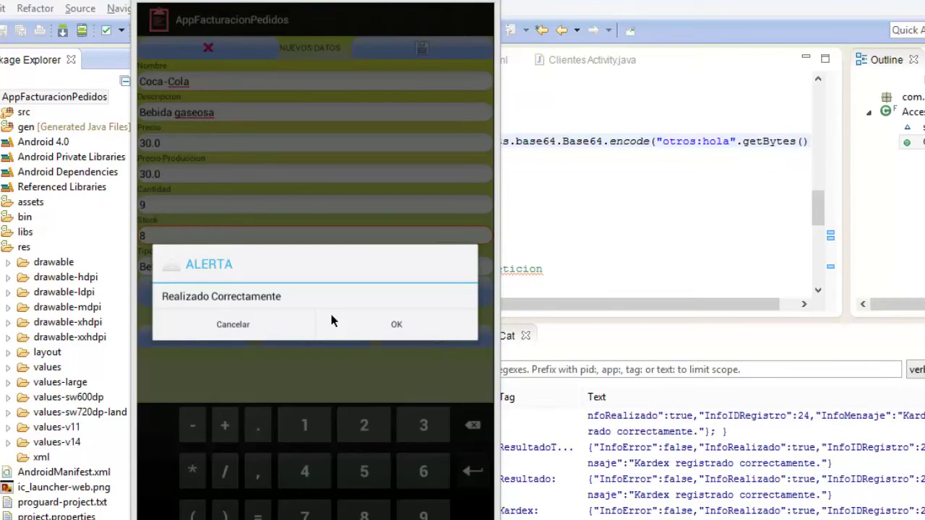
left_click(375, 326)
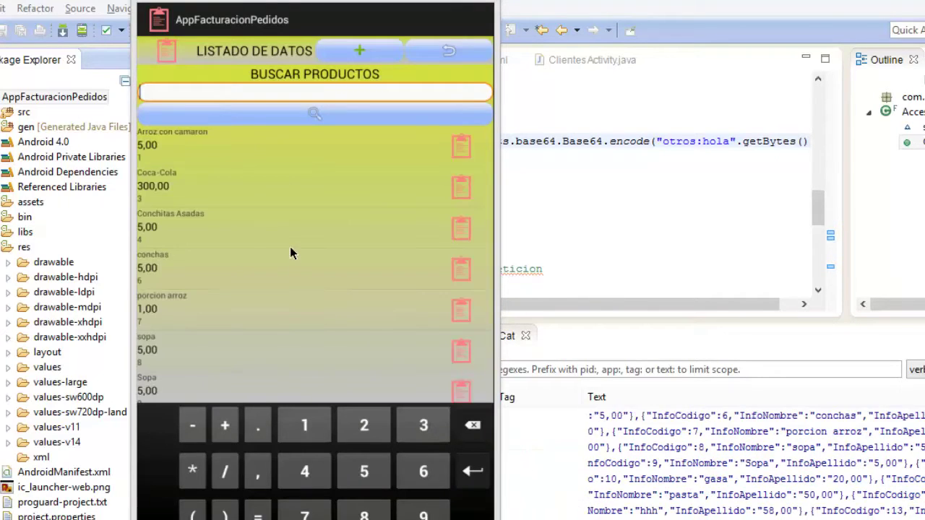
Open TIPO DE PRODUCTOS and look up the Arroces product type record.
key("Escape")
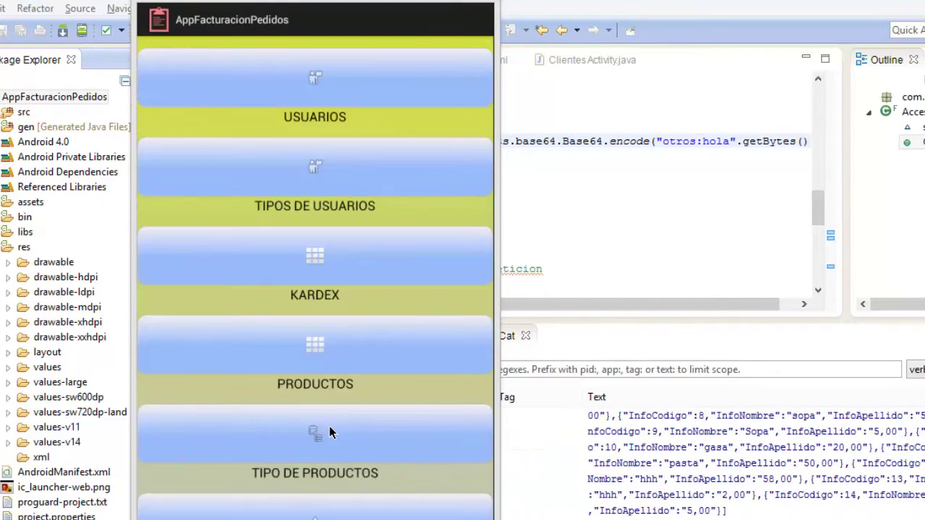
left_click(329, 430)
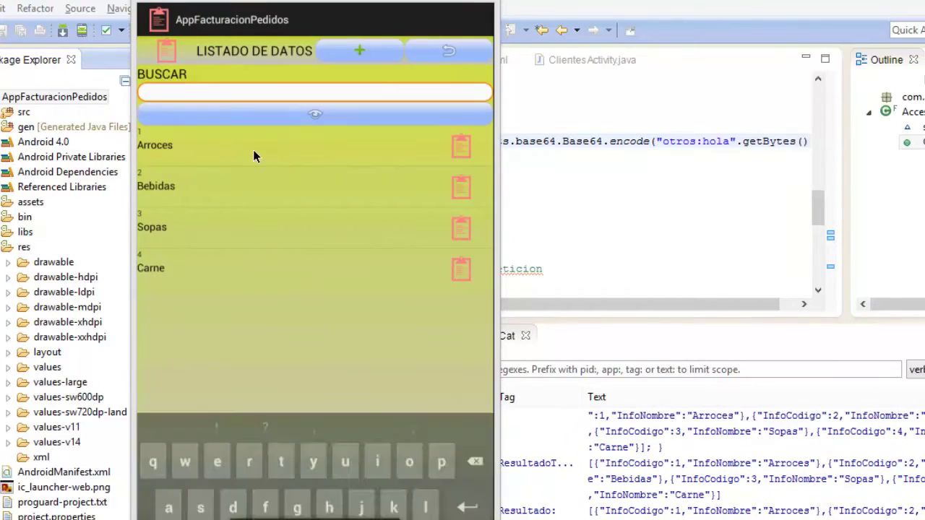
left_click(253, 149)
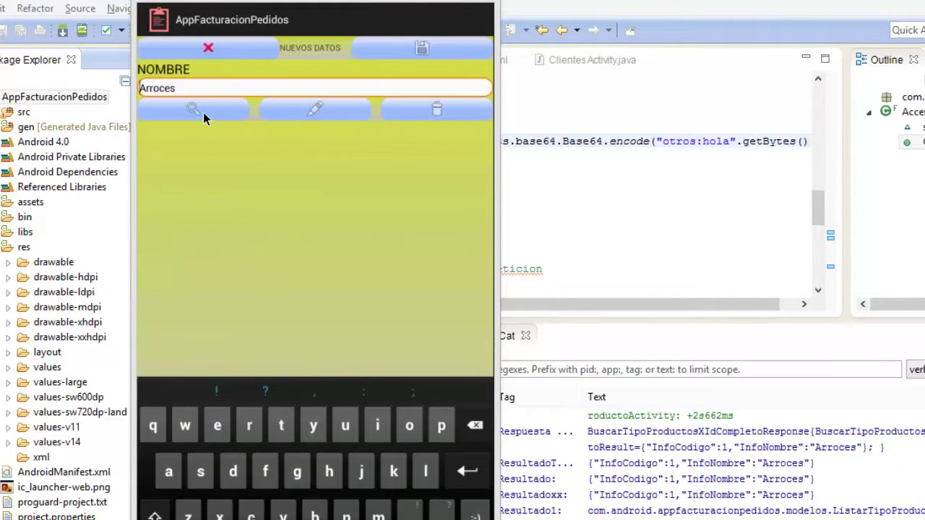
left_click(204, 115)
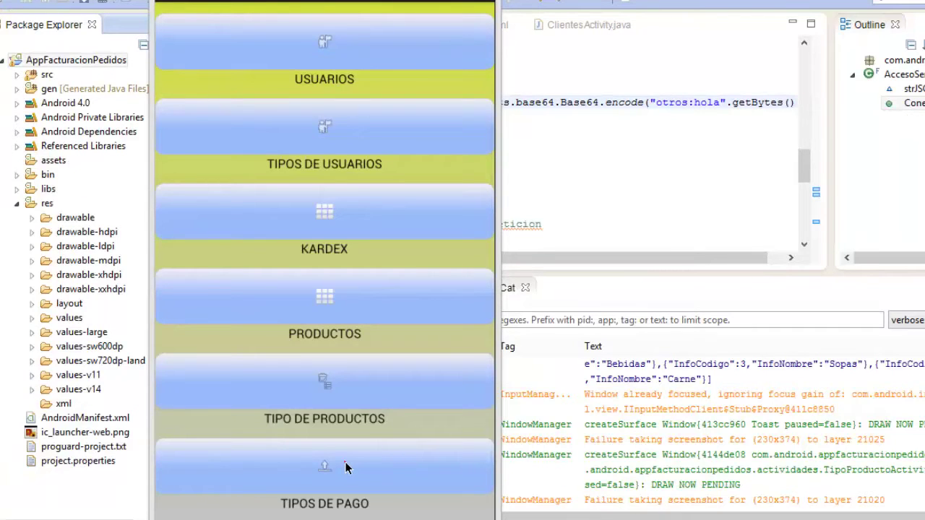
Load the TIPOS DE PAGO list, return to MENU PRINCIPAL, and open REPORTES.
left_click(346, 462)
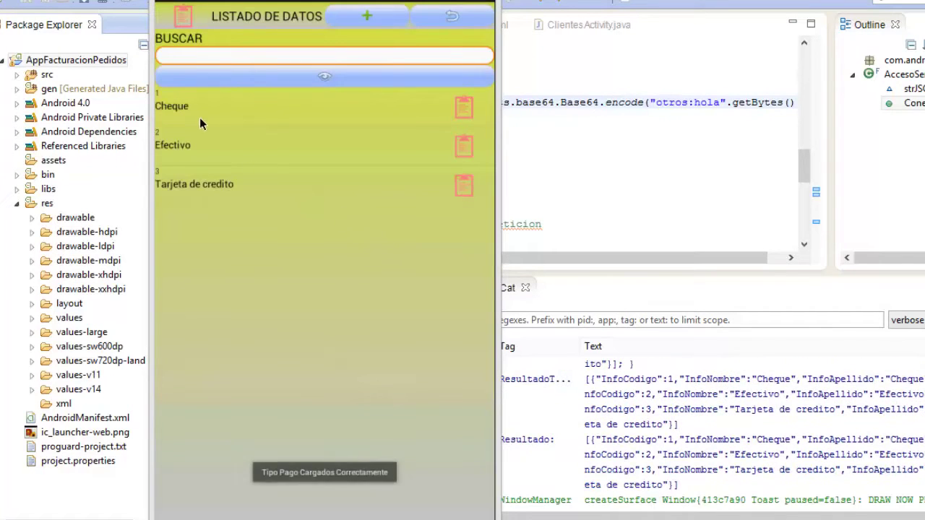
left_click(180, 519)
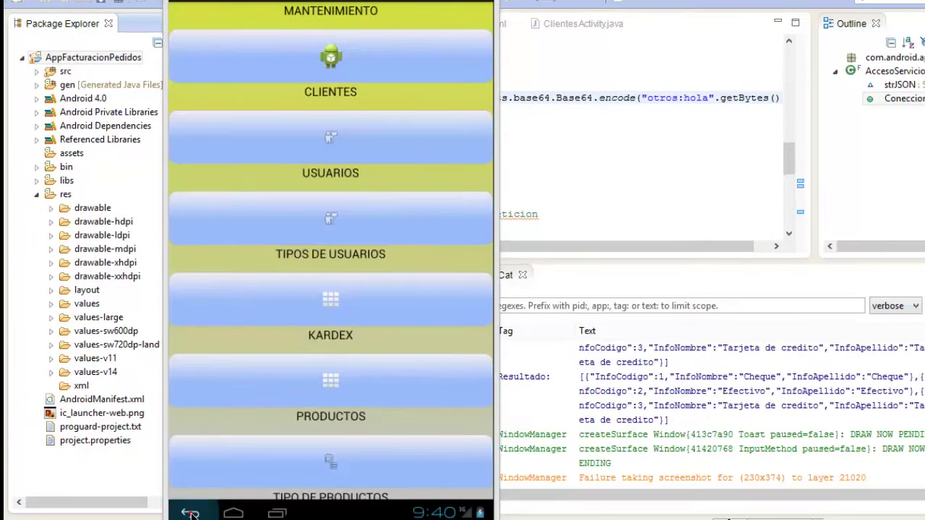
left_click(190, 513)
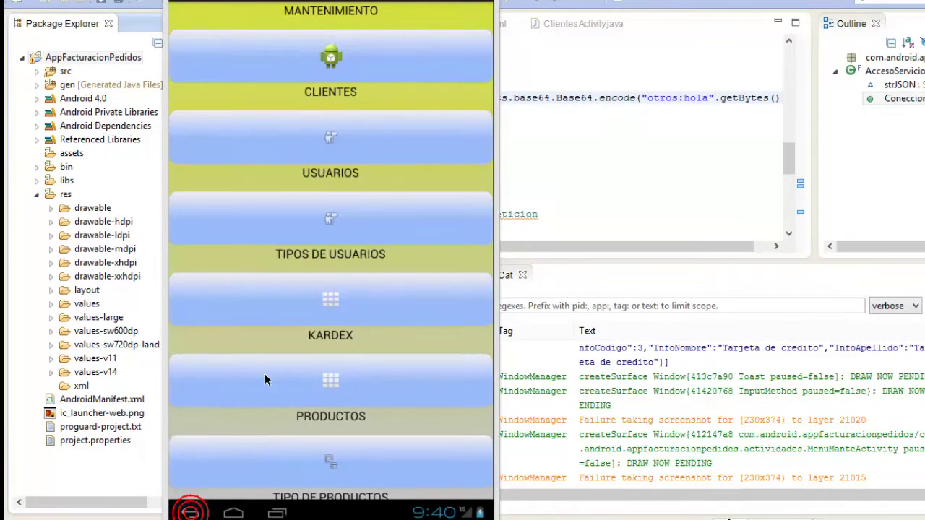
left_click(339, 177)
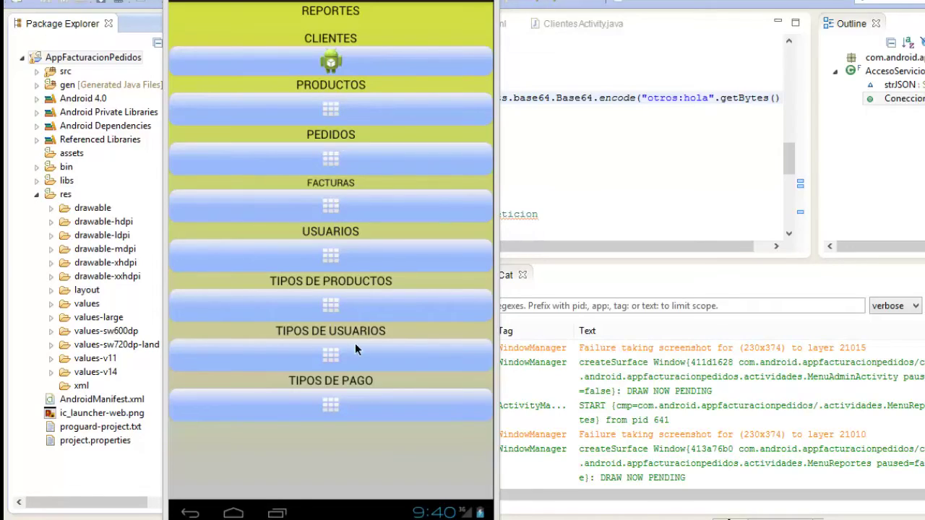
Generate the CLIENTES report, then append 'modo user' to line 184 of the notes.
left_click(299, 63)
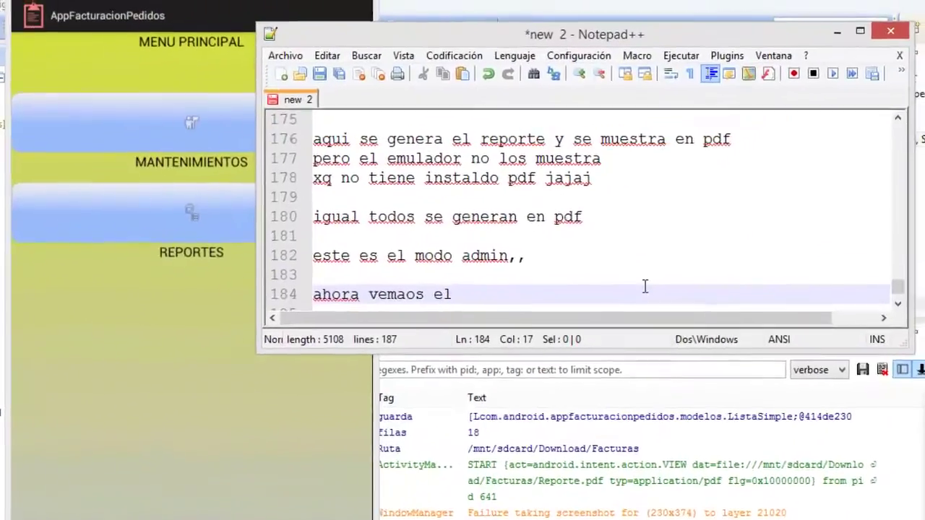
type("modo use")
type("r")
key("Return")
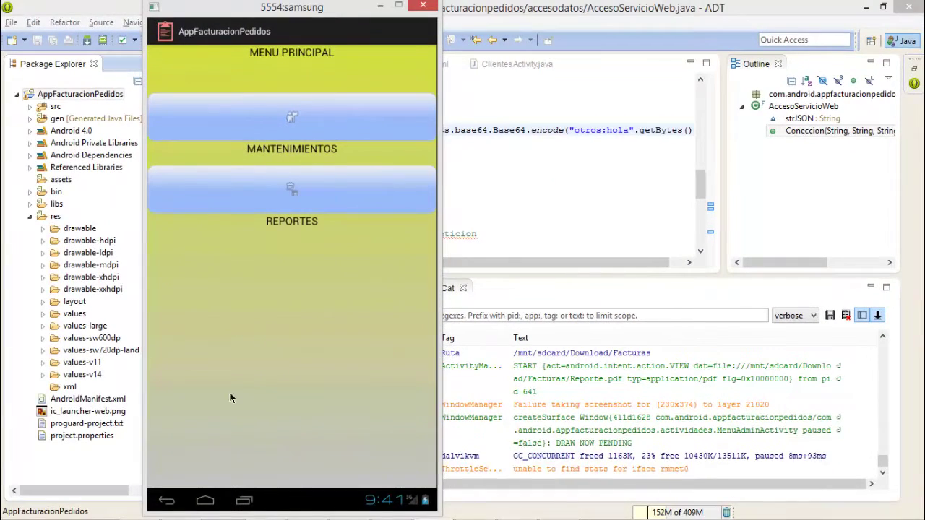
Exit the billing app and relaunch AppFacturacionPedidos from the Apps drawer to reach its login screen.
left_click(167, 500)
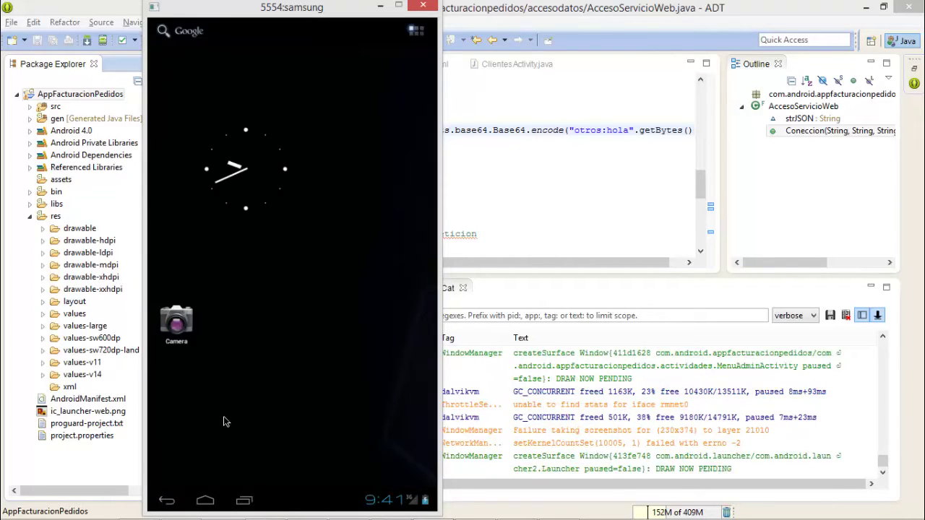
left_click(275, 448)
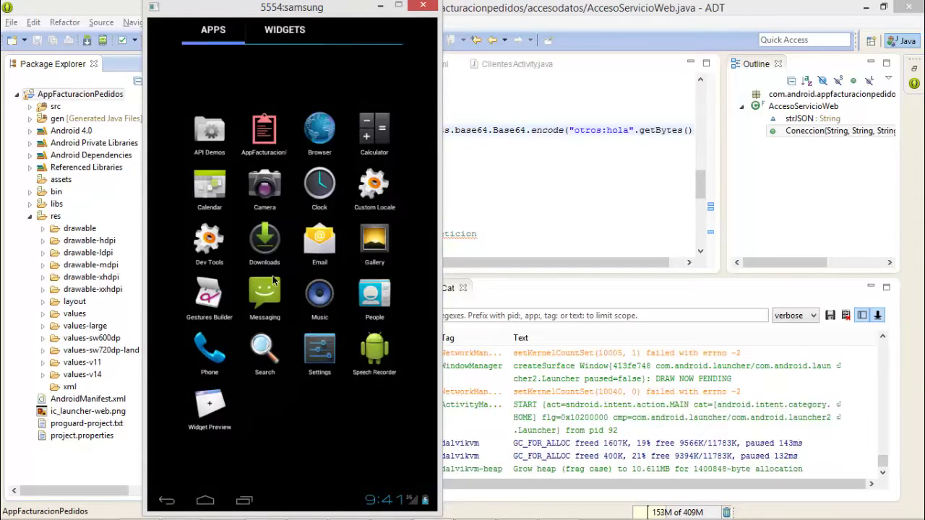
left_click(265, 131)
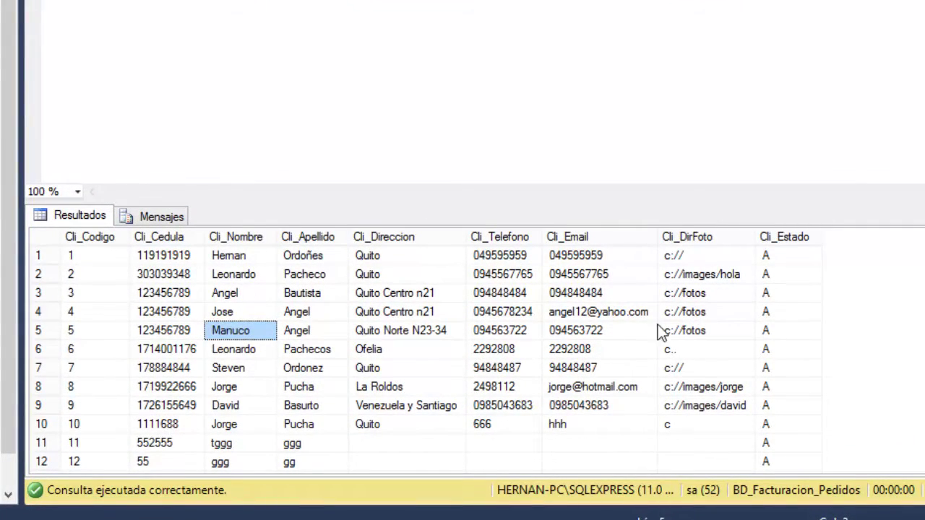
Bring the app's login screen forward and enter the username from Tbl_Usuario.
left_click(556, 329)
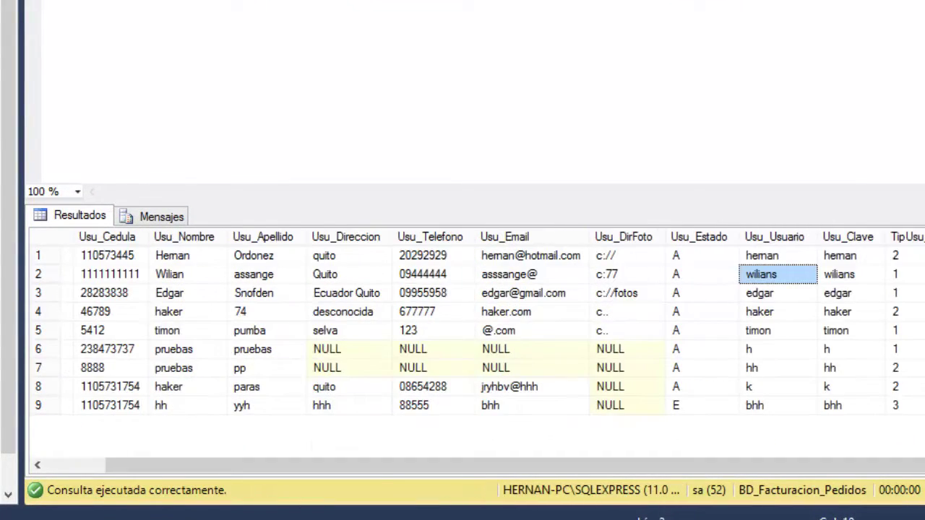
mouse_move(43, 514)
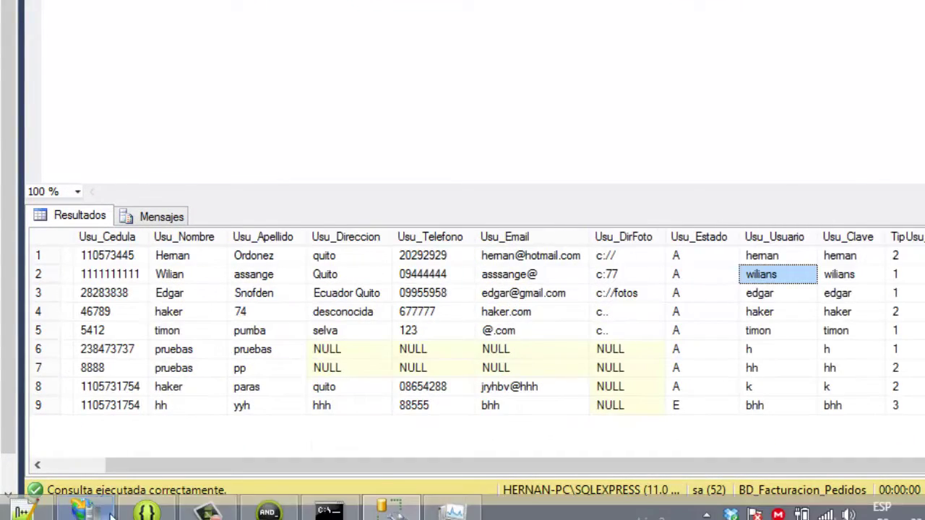
left_click(267, 512)
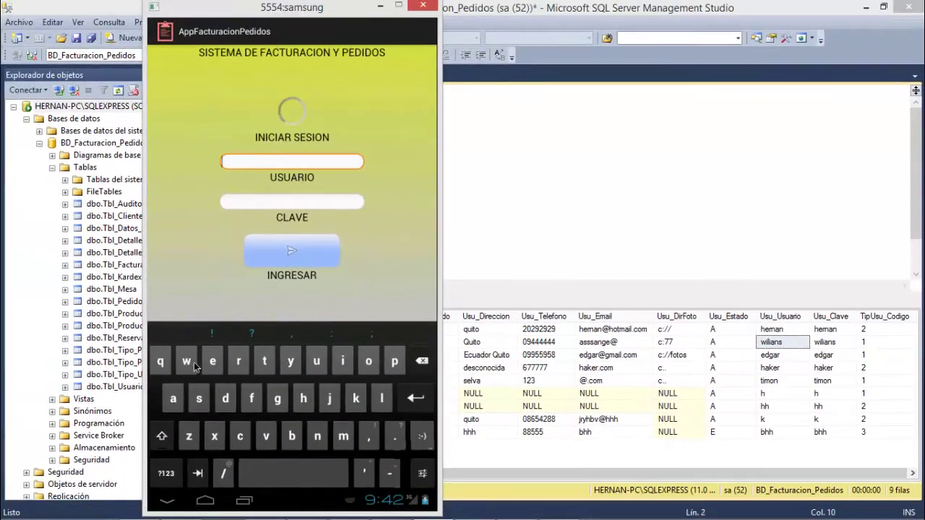
left_click(195, 367)
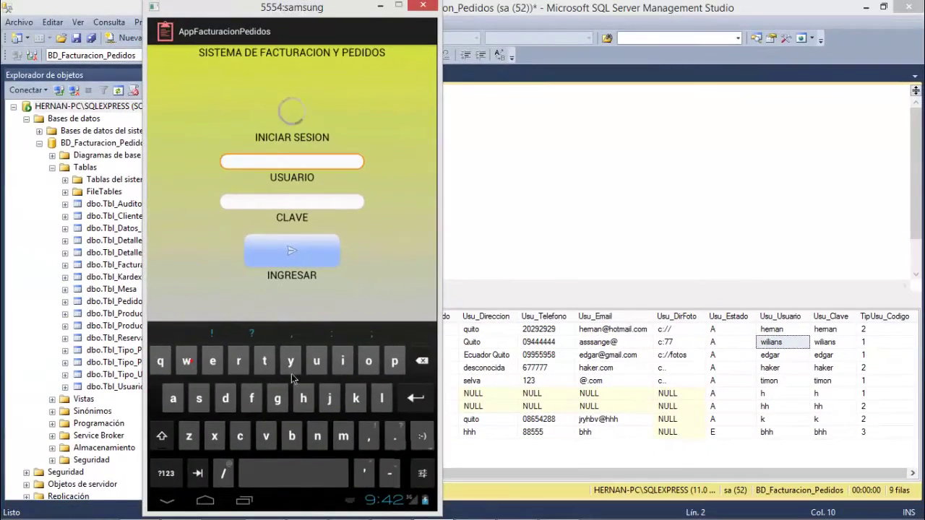
left_click(346, 368)
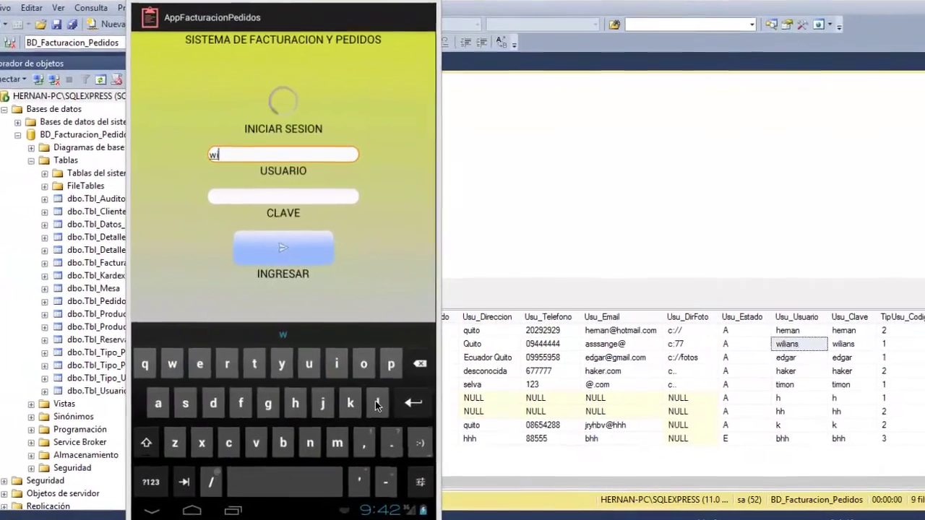
left_click(377, 403)
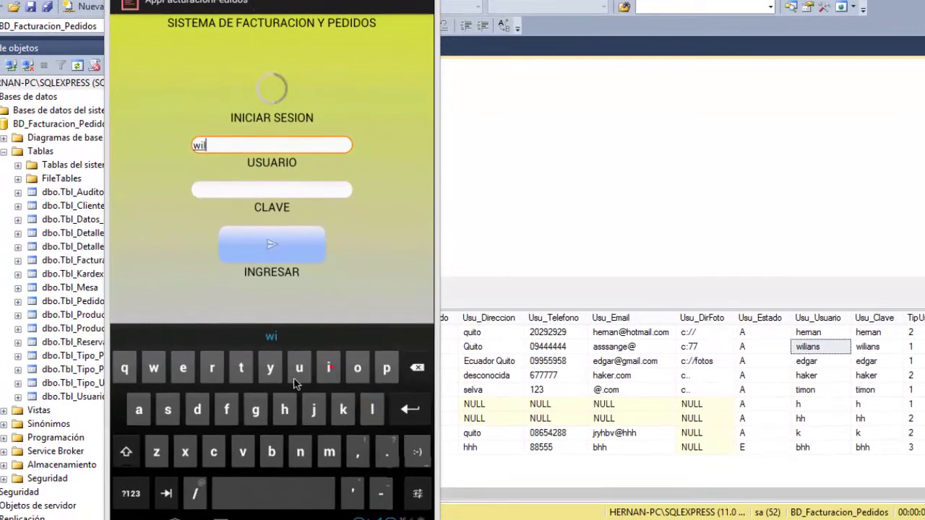
left_click(140, 412)
left_click(300, 452)
type("s")
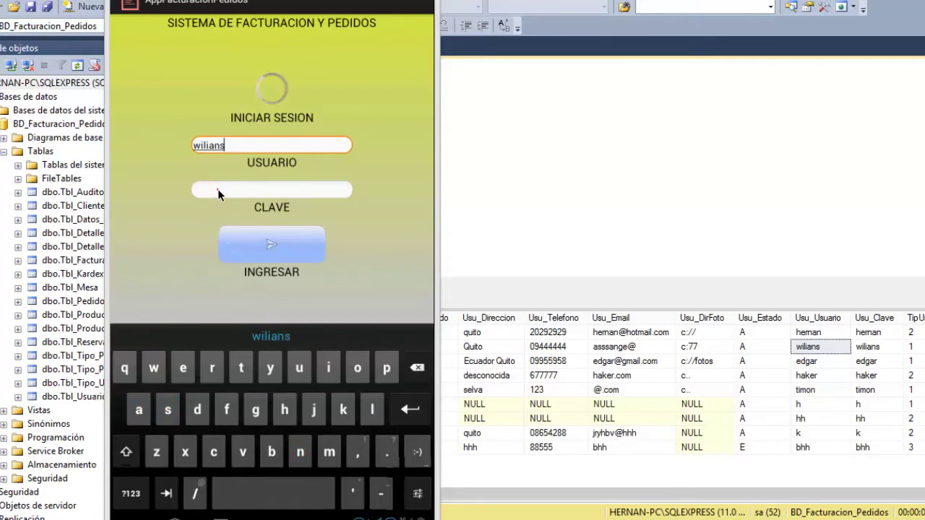
Enter the account password and log in with INGRESAR.
left_click(217, 189)
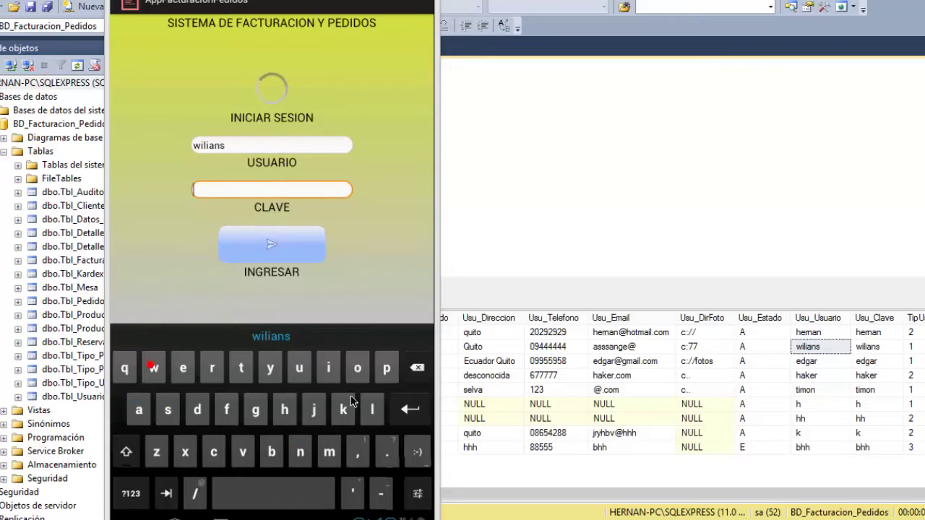
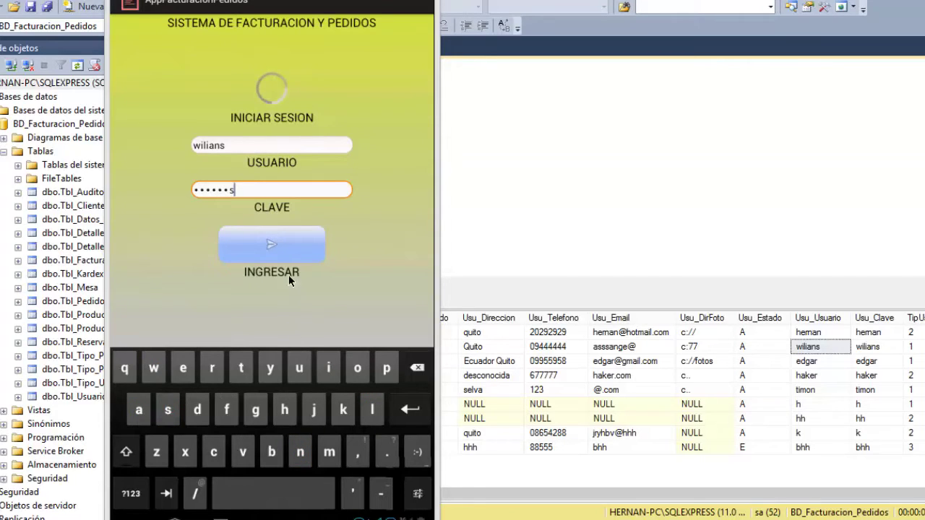
left_click(271, 248)
left_click(279, 78)
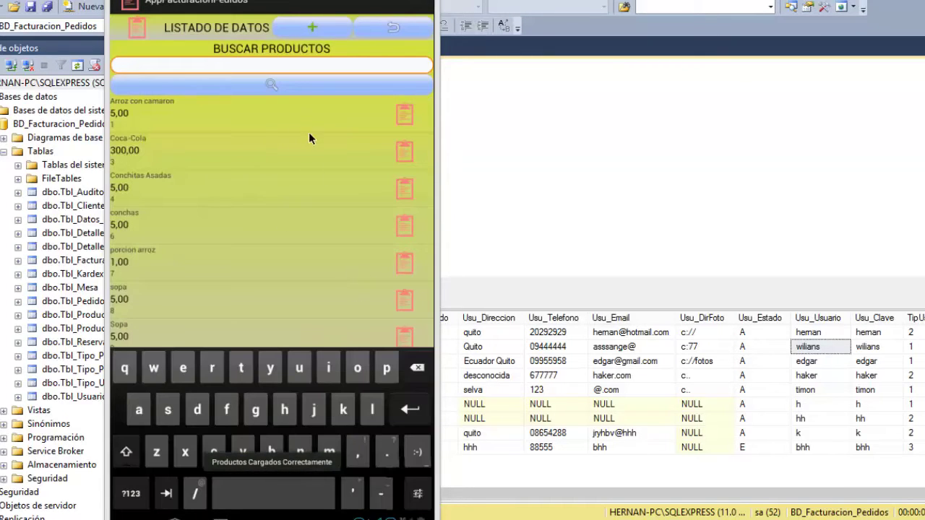
Open the Arroz con camaron product record from the catalog, then bring Notepad++ forward.
left_click(186, 113)
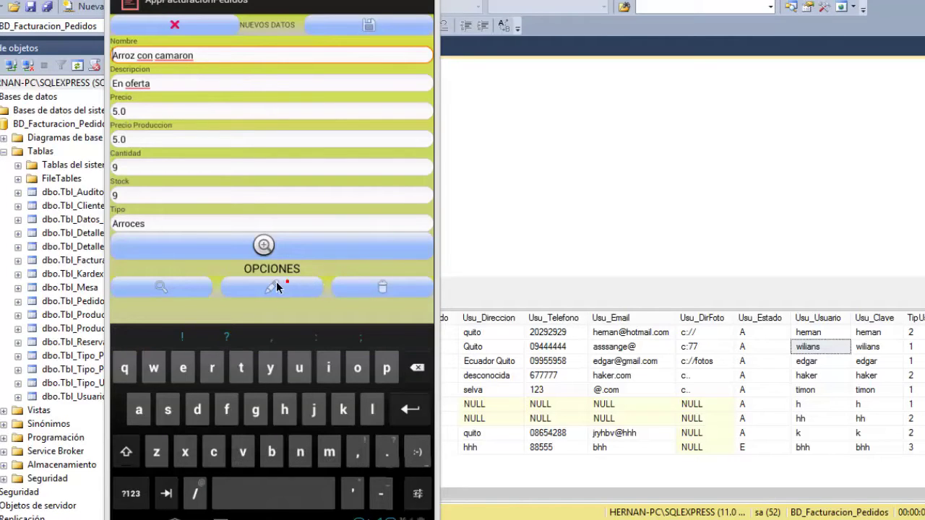
left_click(258, 517)
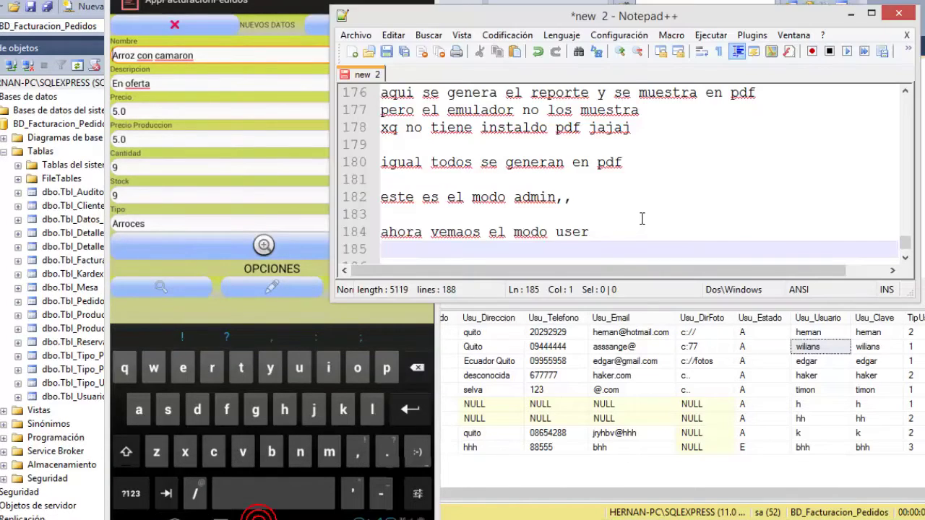
Add 'no tiene permisos para cambiar' as line 186 in Notepad++ and minimize it.
key("Return")
type("no t")
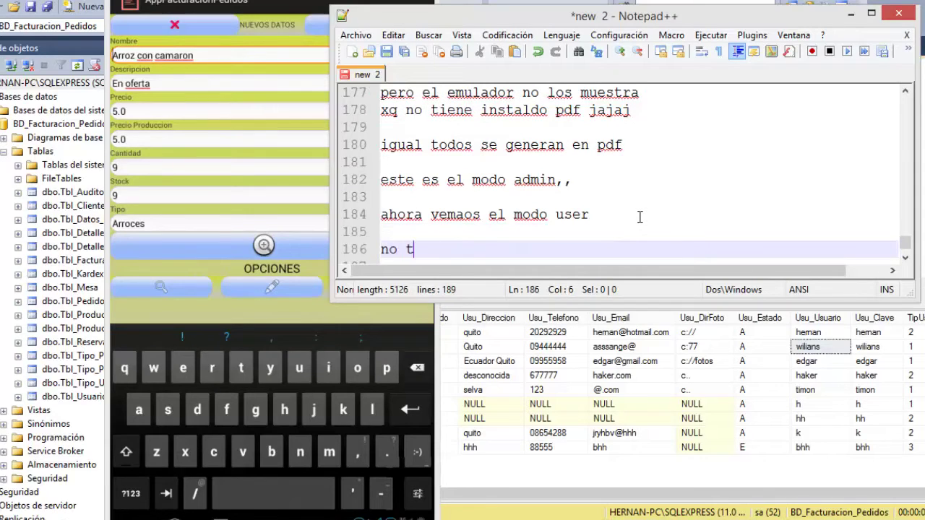
type("iene permisos ")
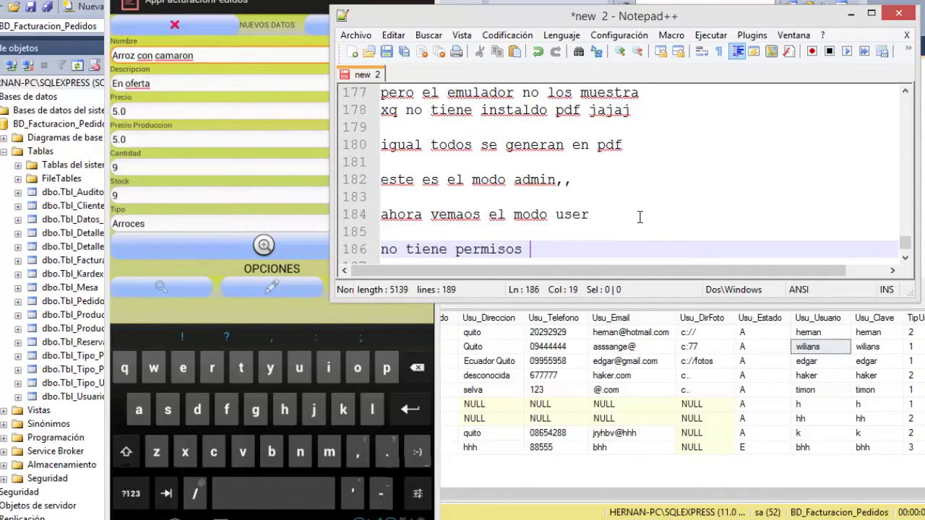
type("para cambiar")
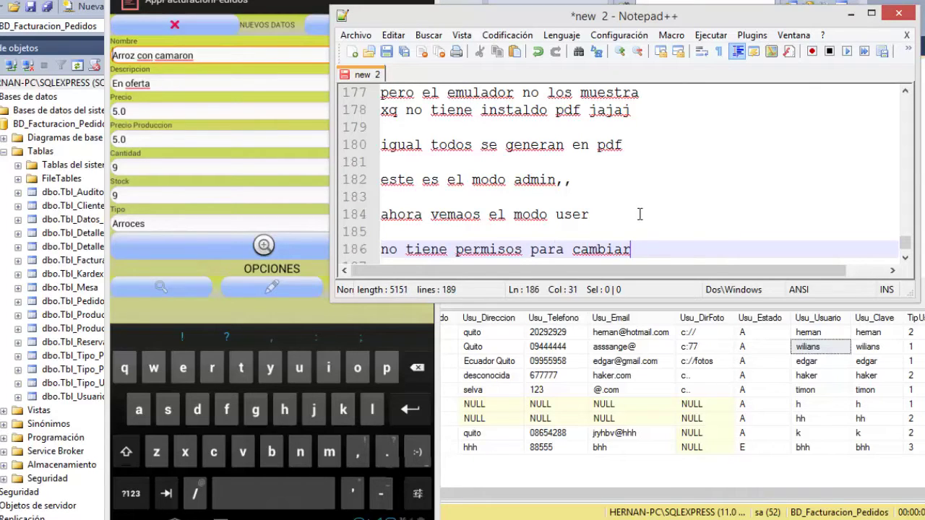
left_click(851, 14)
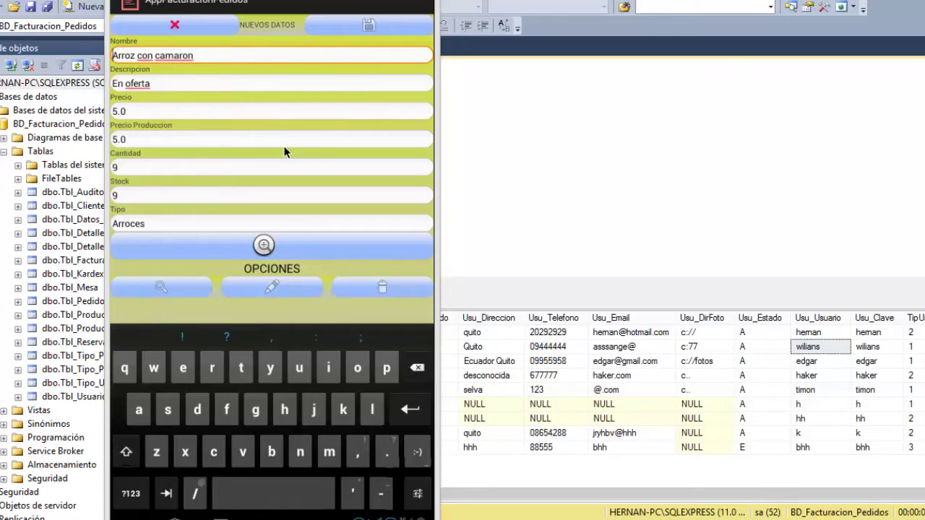
Cancel and confirm leaving the product details, returning to the main menu.
left_click(200, 26)
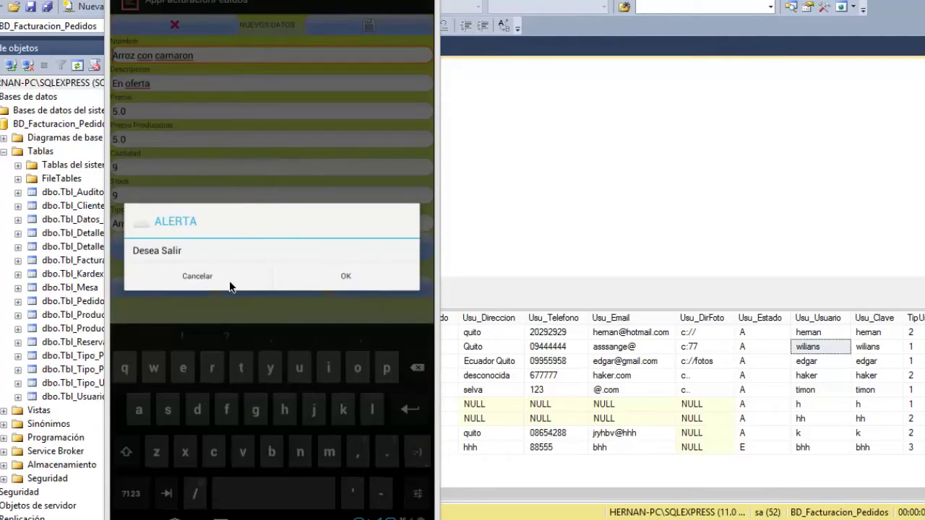
left_click(328, 281)
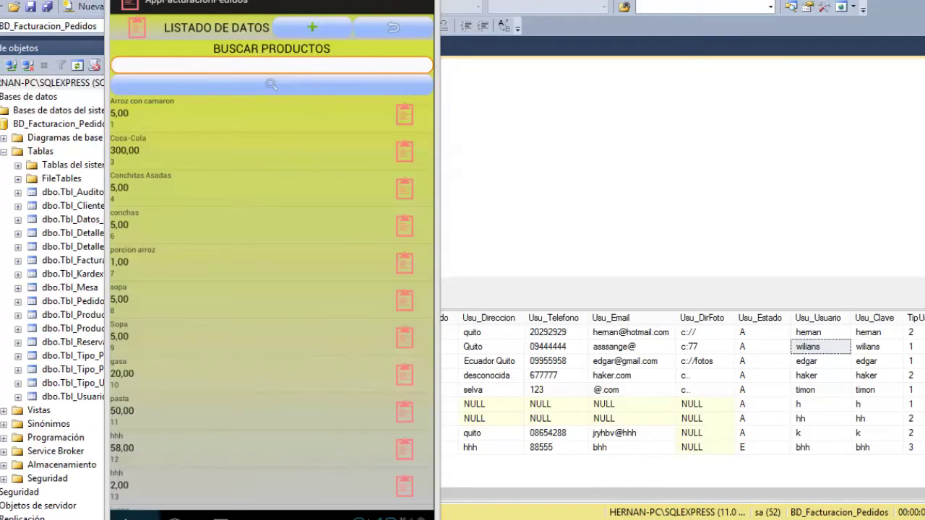
key("Escape")
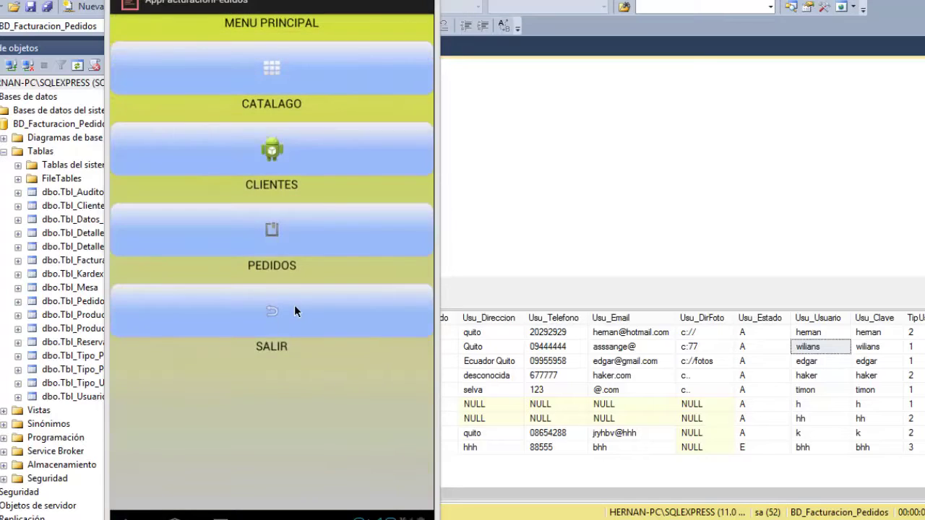
Search the client list by surname 'Angel', then go back to the main menu.
left_click(280, 157)
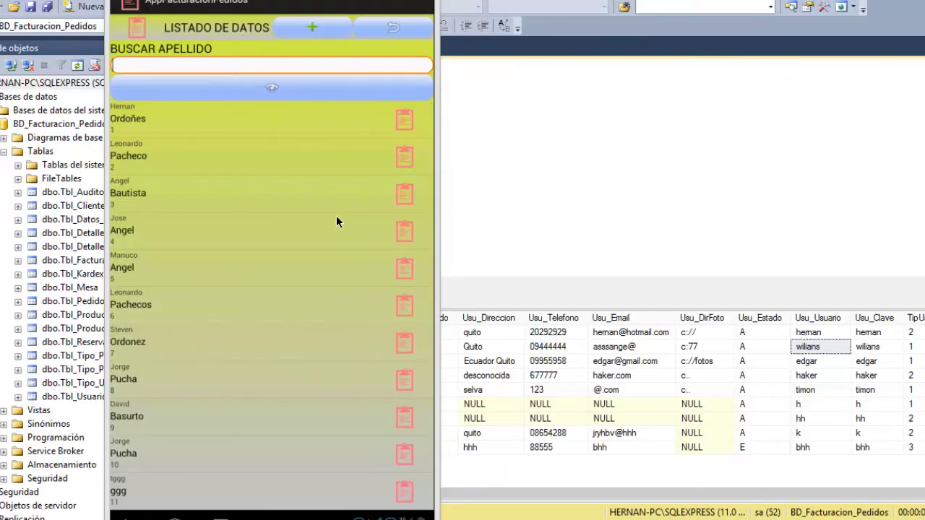
type("Angel")
left_click(283, 92)
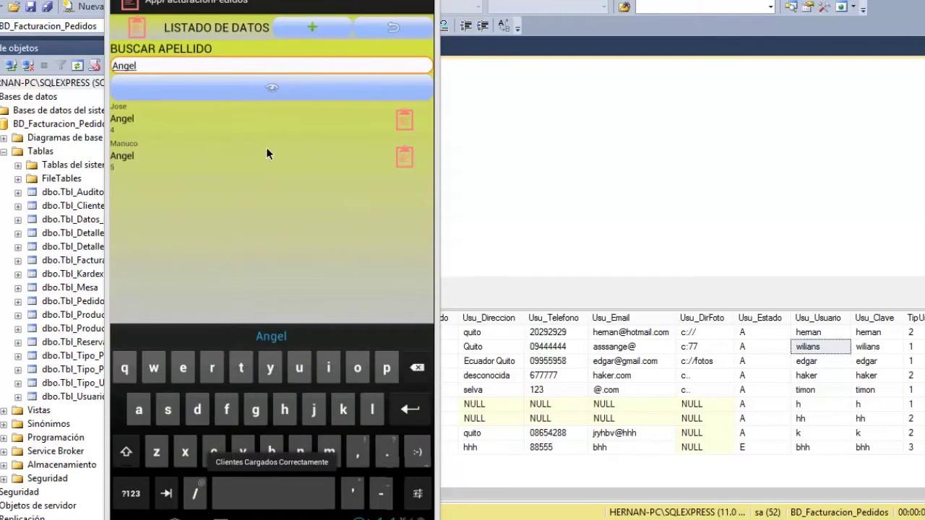
left_click(145, 518)
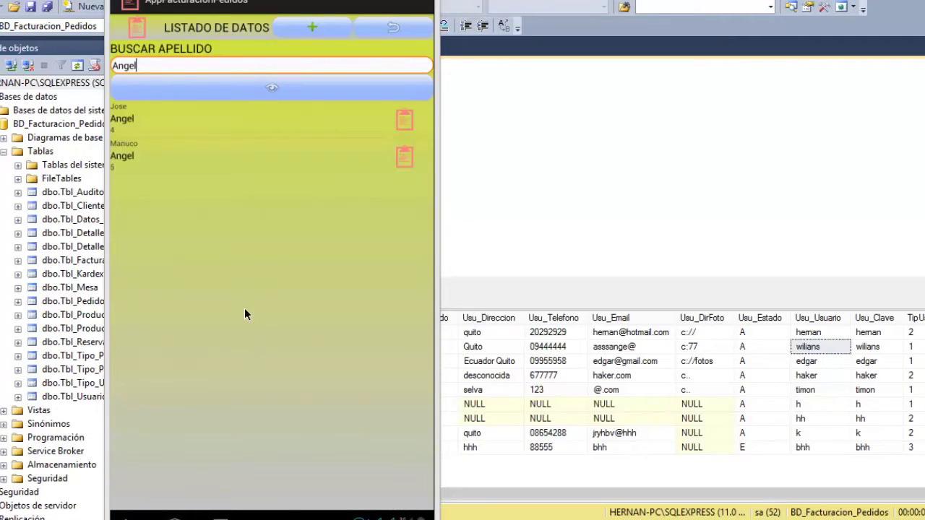
key("Escape")
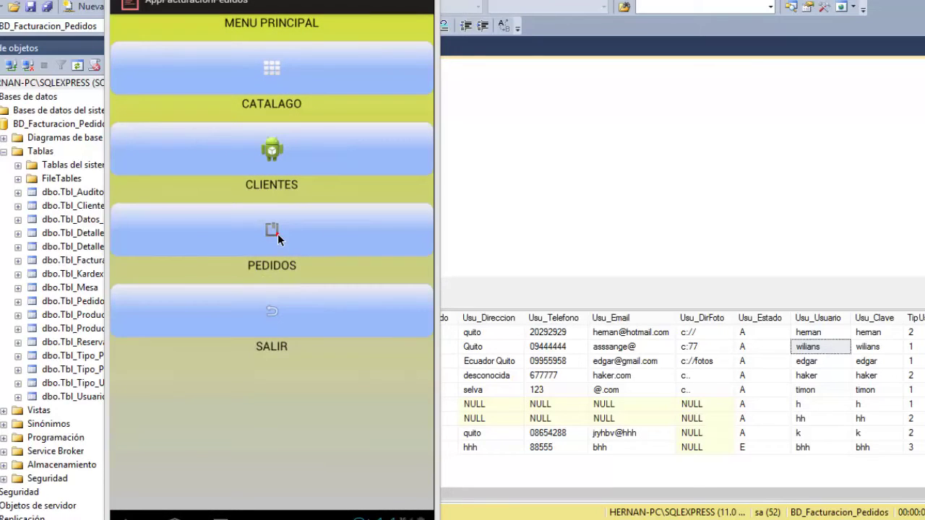
Start a new order in PEDIDOS and add the third client from the search list.
left_click(278, 233)
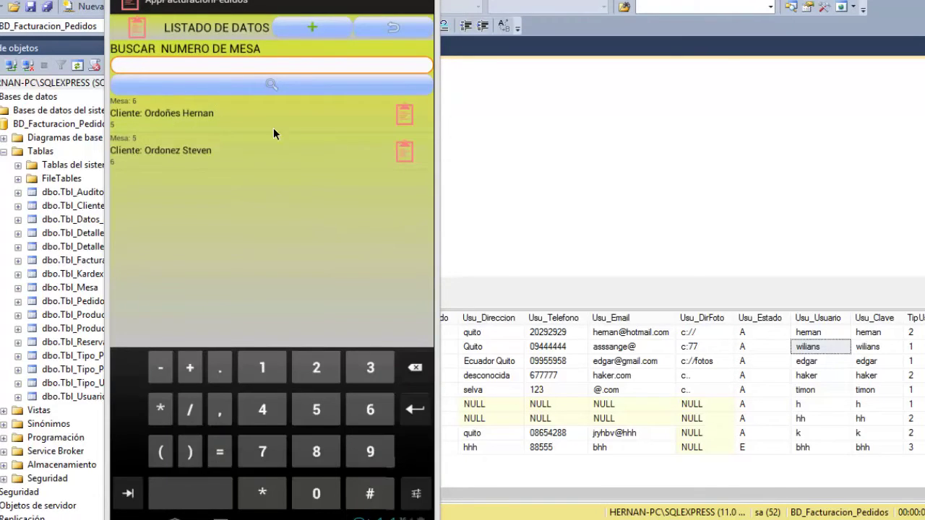
left_click(294, 31)
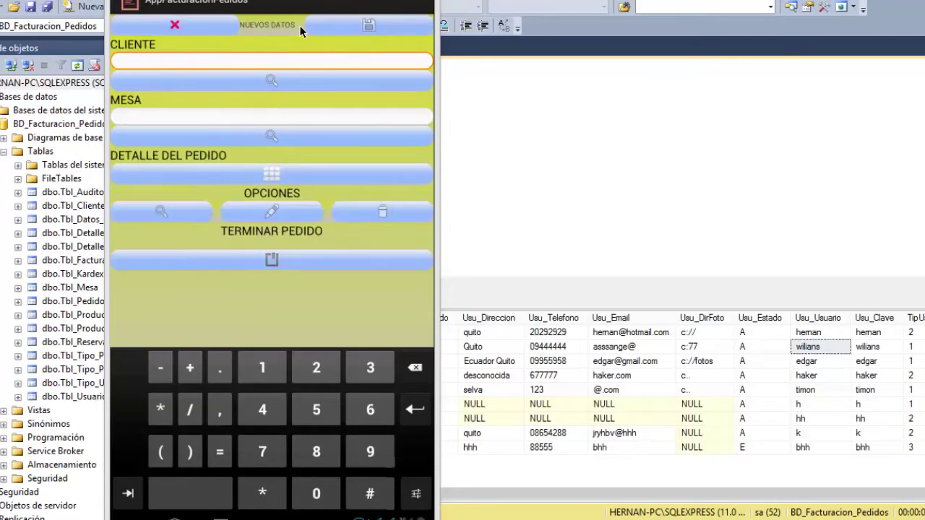
left_click(271, 81)
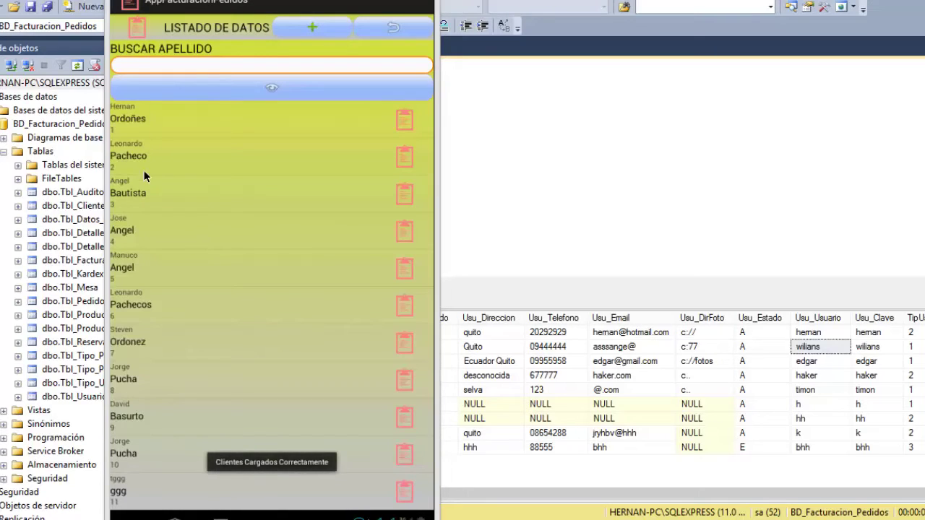
left_click(132, 192)
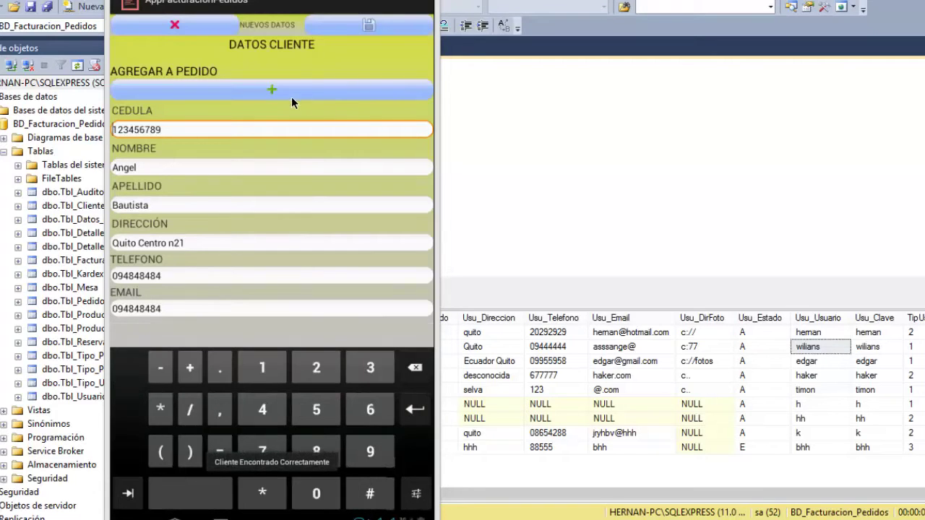
left_click(269, 92)
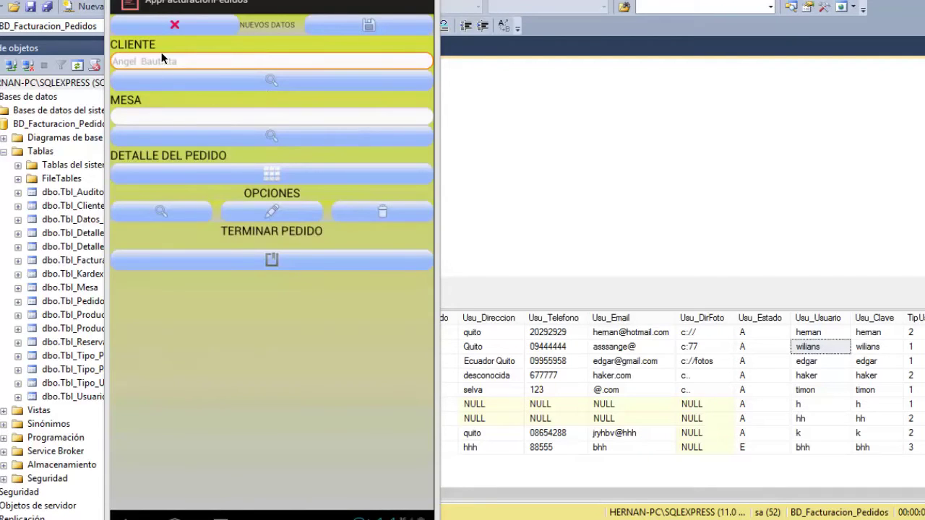
Assign table 3 (four people) to the order and save it, confirming the success message.
left_click(269, 138)
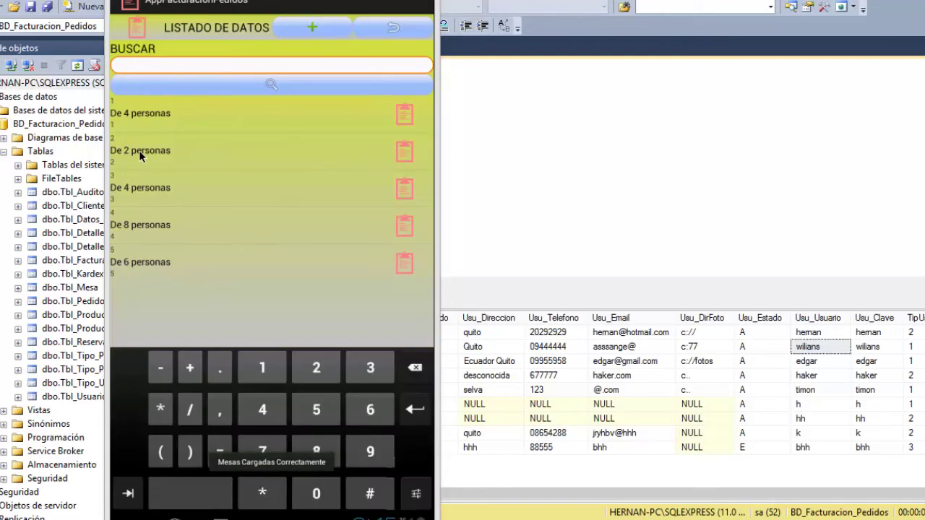
left_click(143, 190)
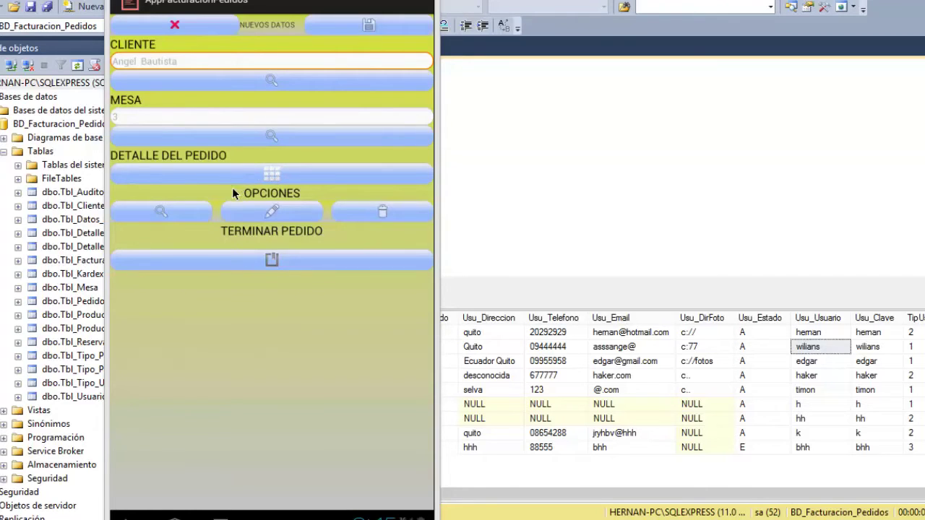
left_click(267, 172)
left_click(278, 212)
left_click(369, 26)
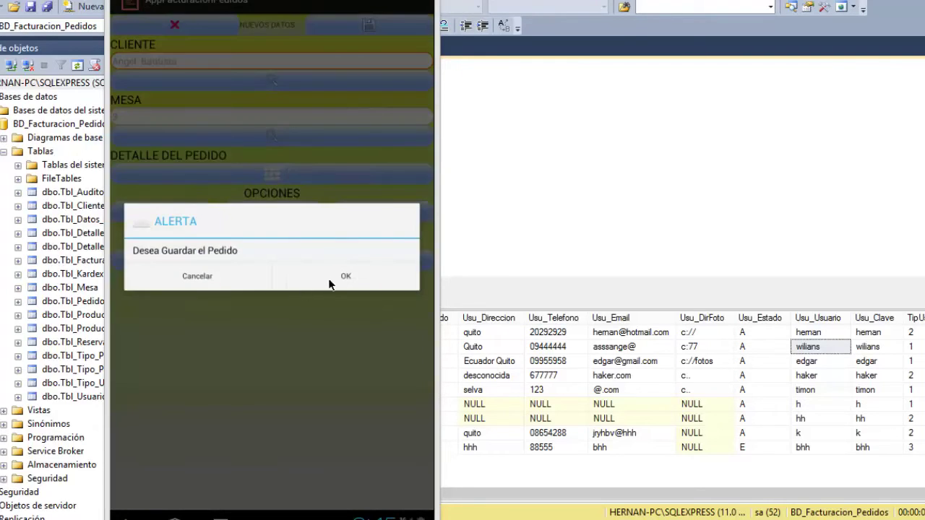
left_click(334, 279)
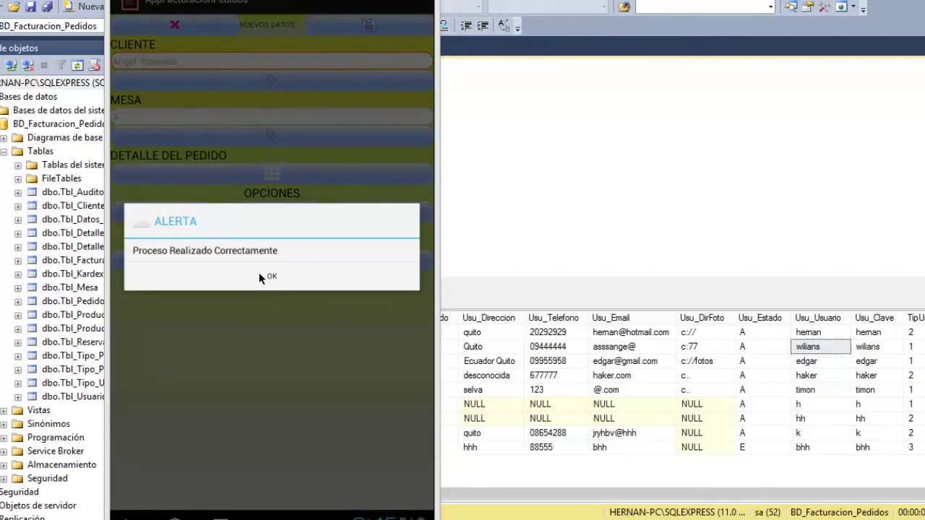
left_click(260, 276)
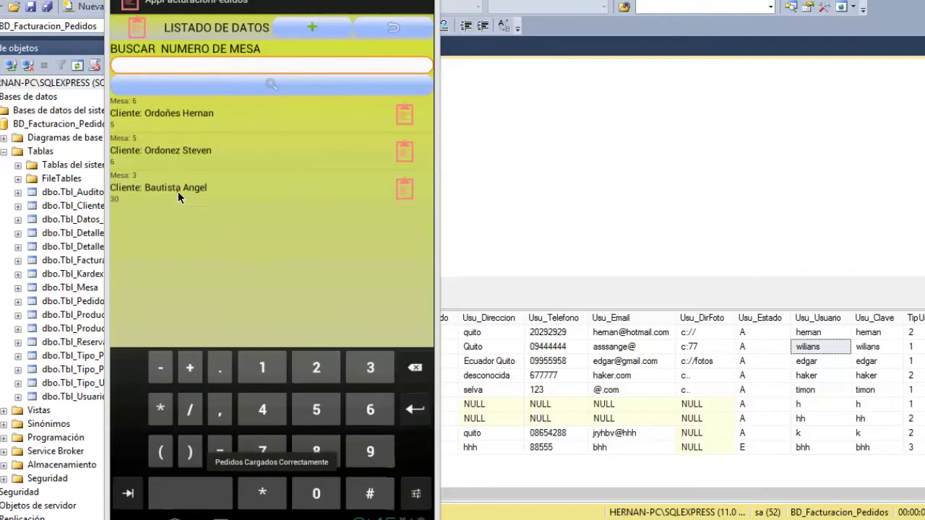
Open the table 3 order's DETALLE DEL PEDIDO and bring up the Buscar Productos list.
left_click(178, 192)
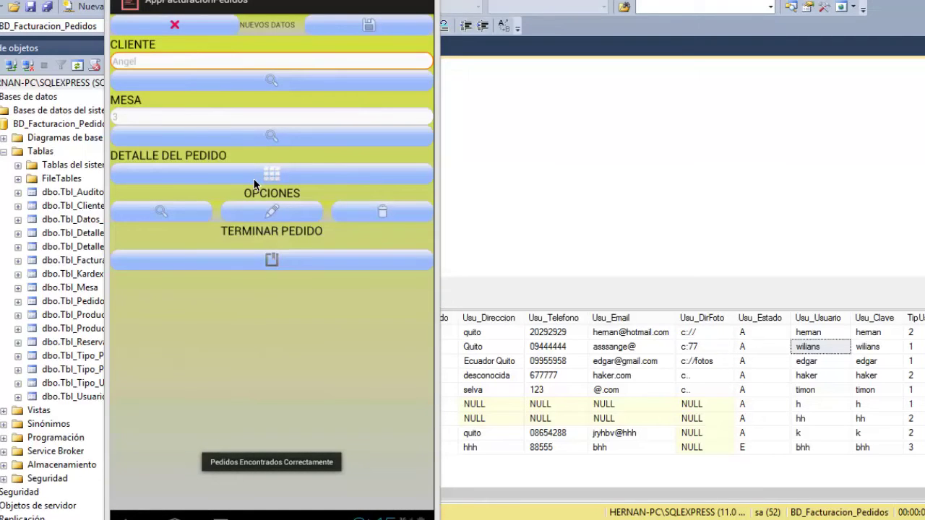
left_click(261, 178)
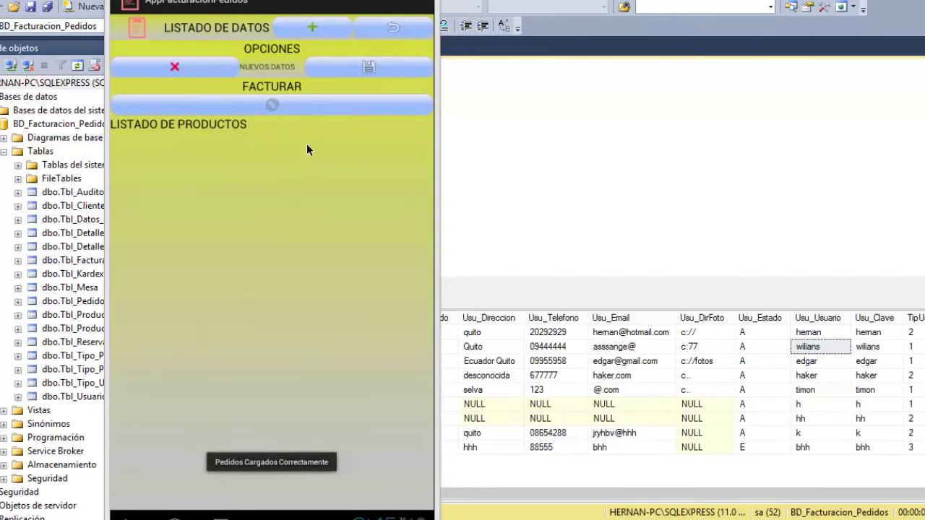
left_click(217, 108)
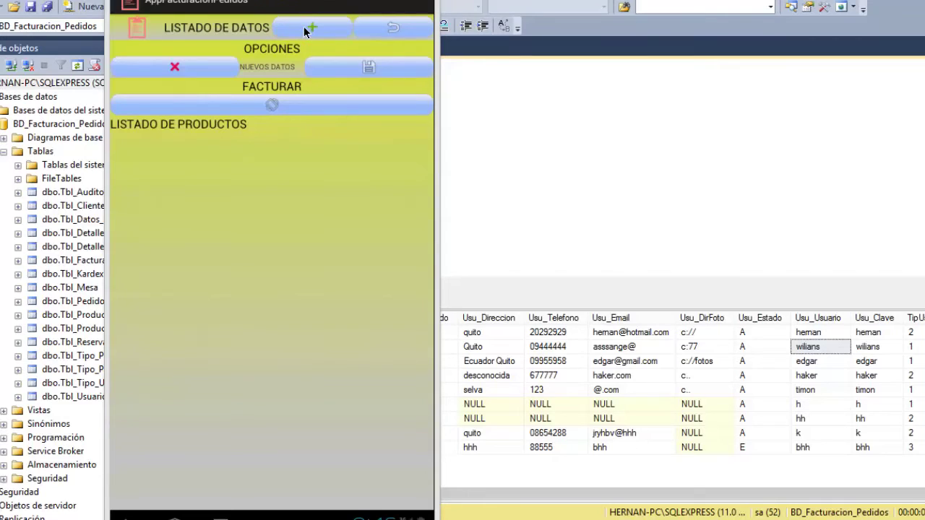
left_click(318, 106)
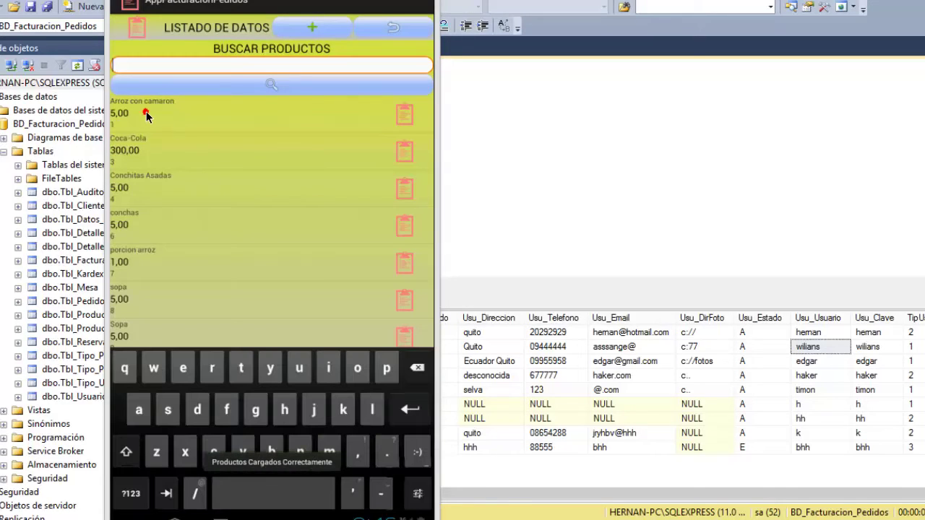
Add Arroz con camaron to the order with quantity 5.
left_click(146, 112)
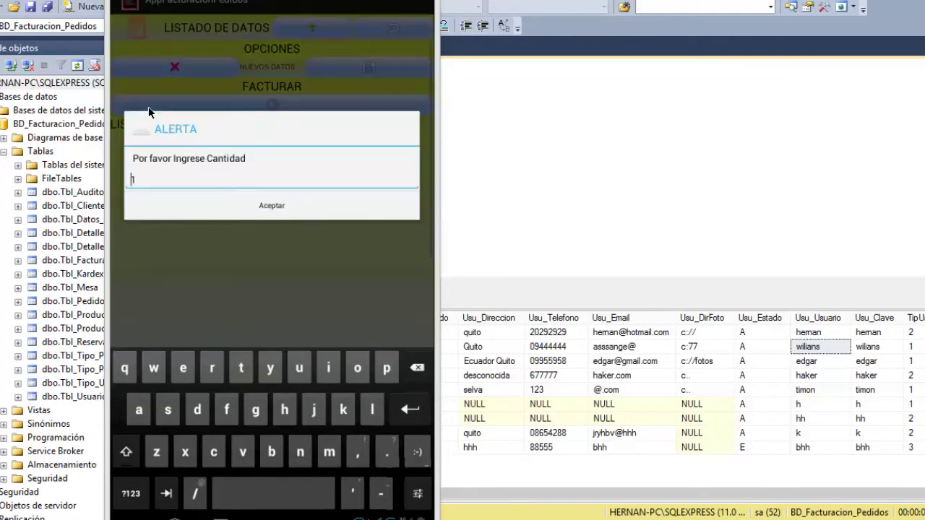
left_click(137, 179)
left_click(405, 376)
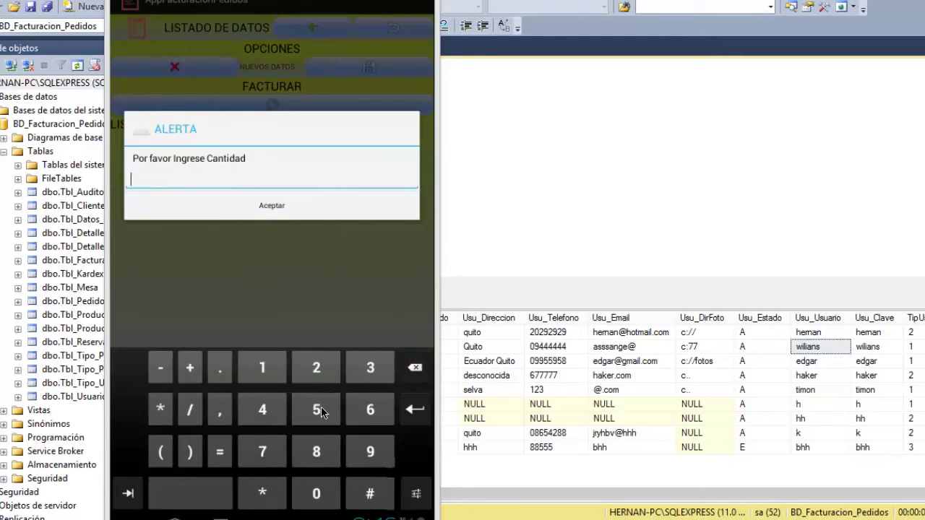
left_click(316, 408)
left_click(272, 205)
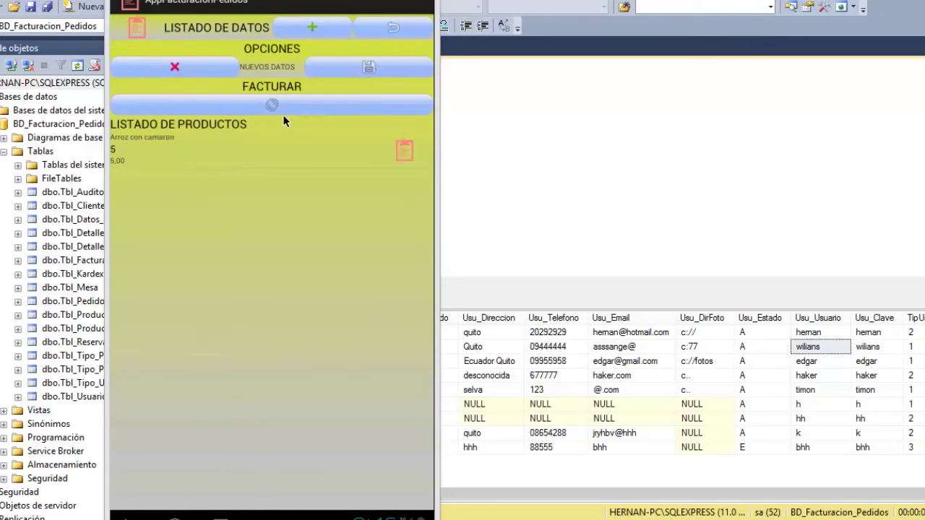
Add jugos to the order with quantity 2.
left_click(317, 34)
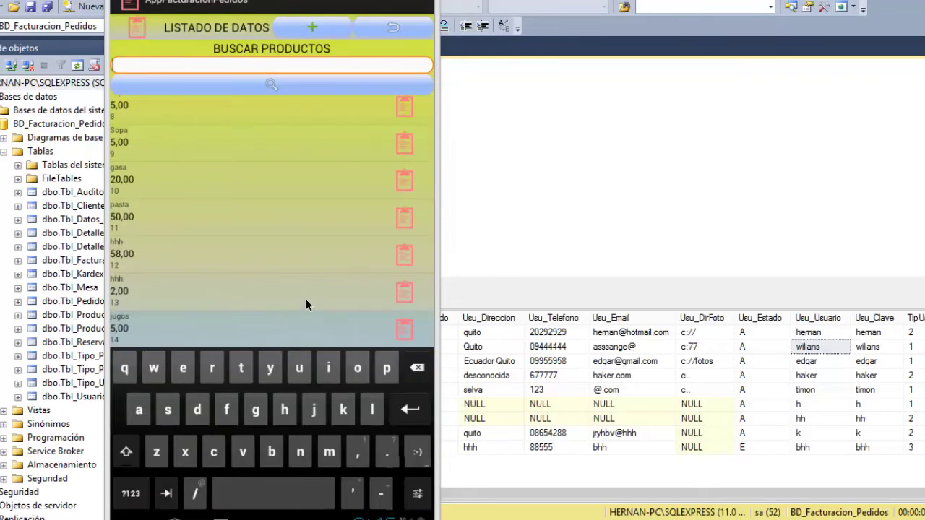
left_click(340, 292)
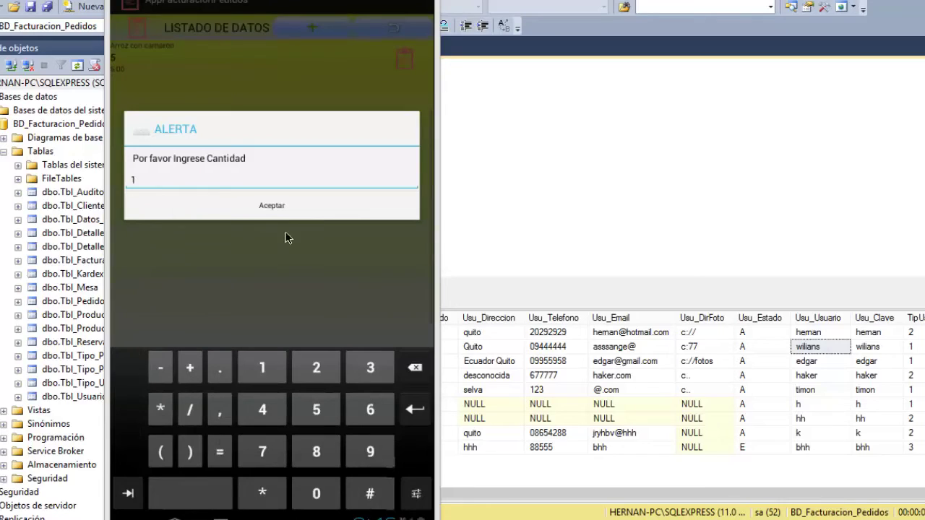
left_click(144, 179)
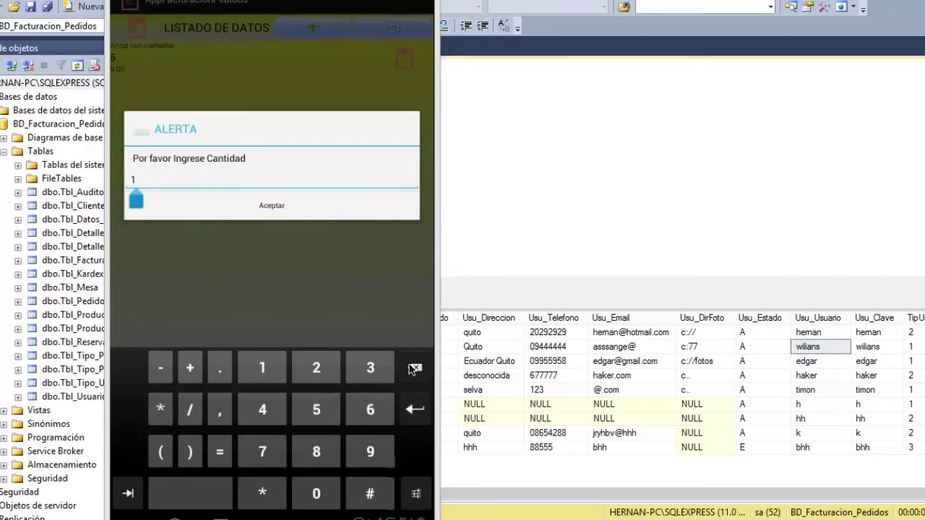
left_click(413, 367)
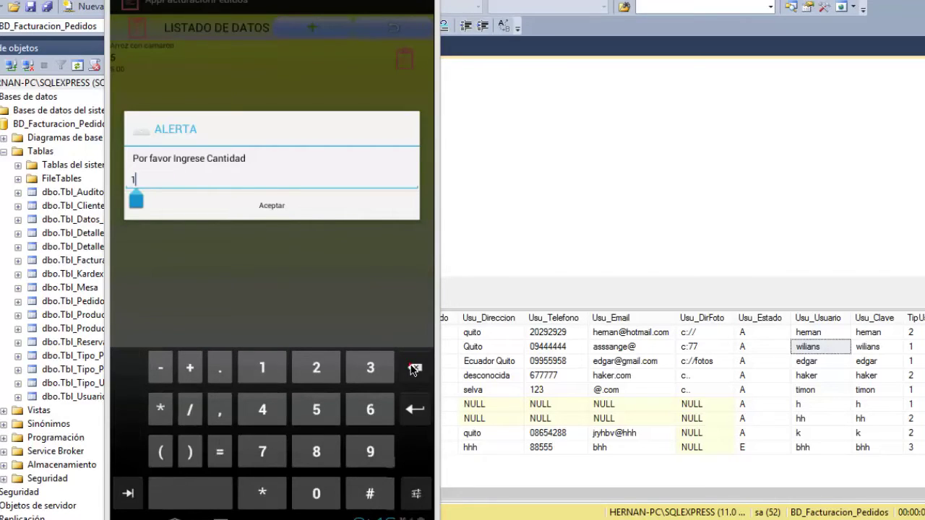
left_click(318, 370)
left_click(294, 205)
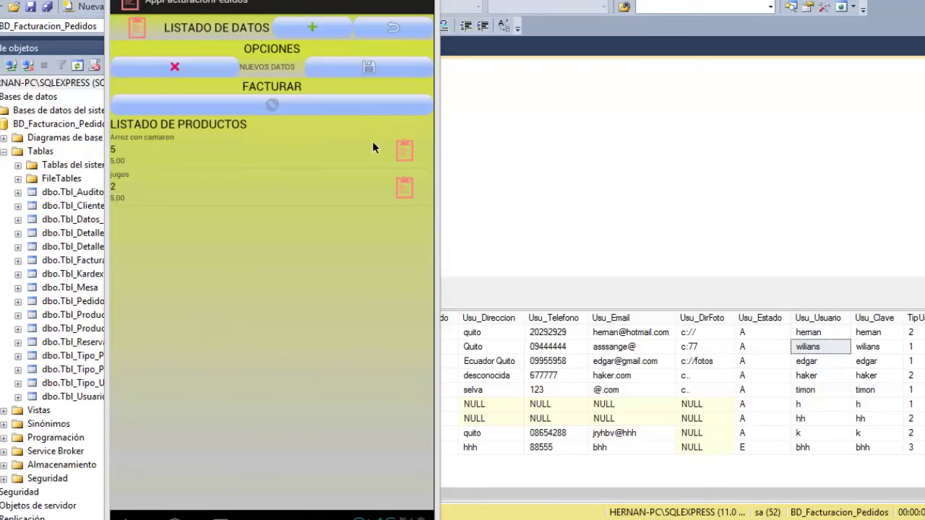
Save the order and acknowledge 'Proceso realizado correctamente'.
left_click(358, 69)
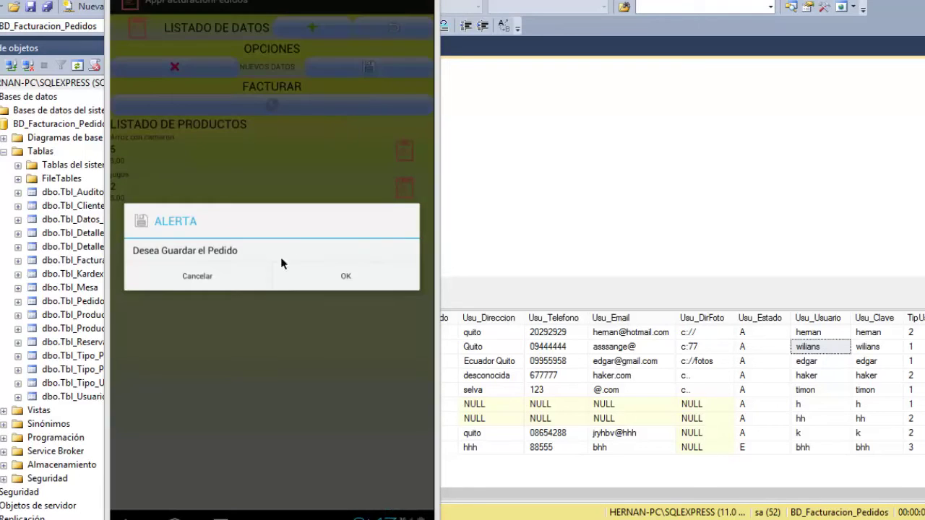
left_click(344, 274)
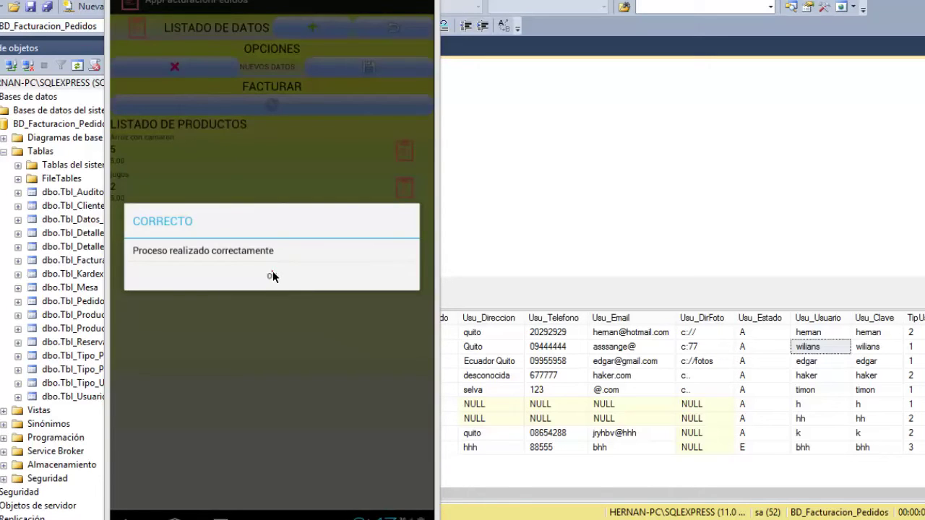
left_click(272, 275)
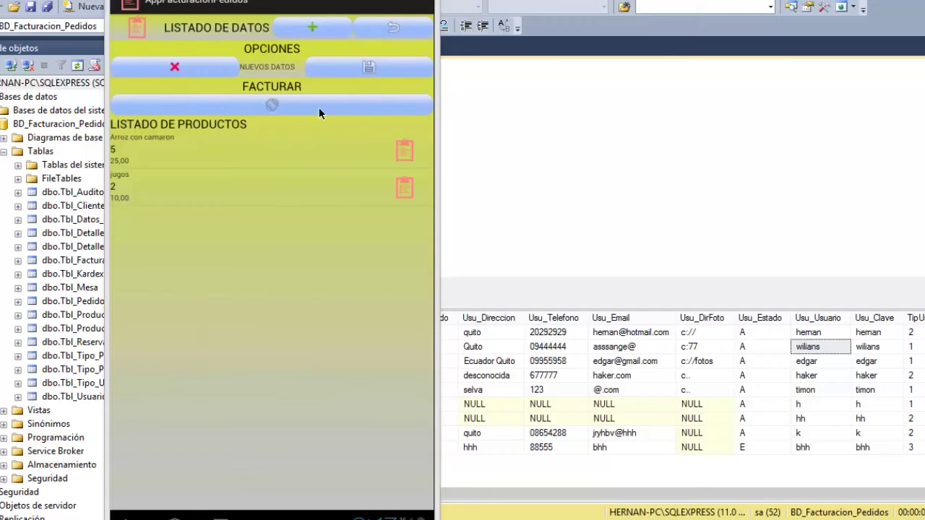
Choose Terminar Pedido and load the table 3 order's products in Detalle del Pedido.
left_click(368, 33)
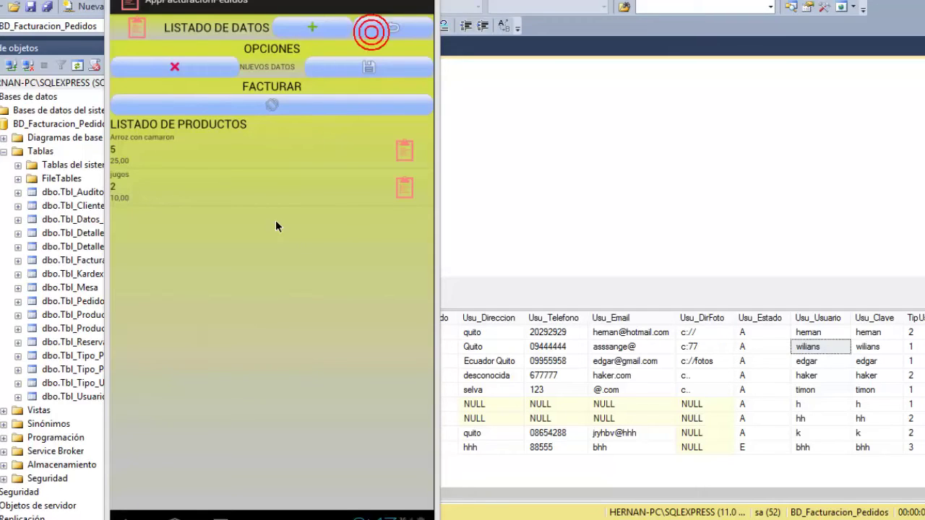
left_click(129, 517)
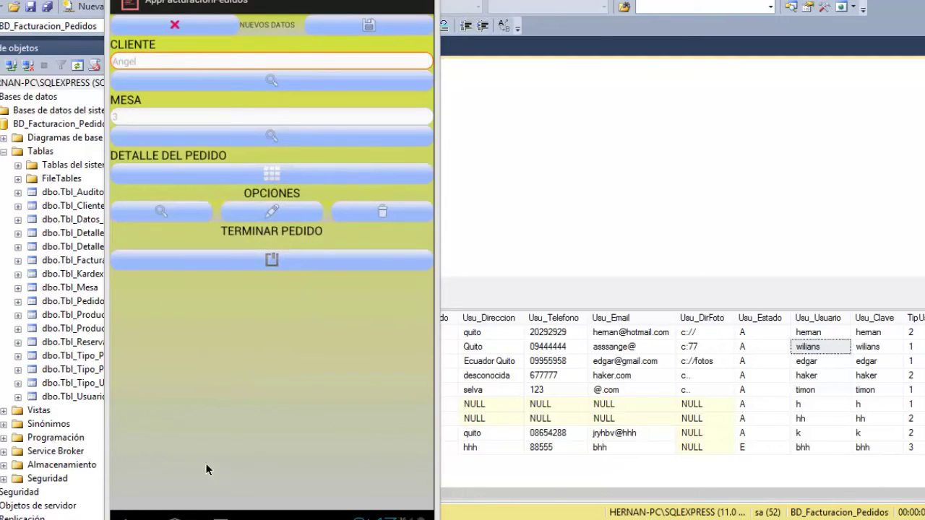
left_click(261, 257)
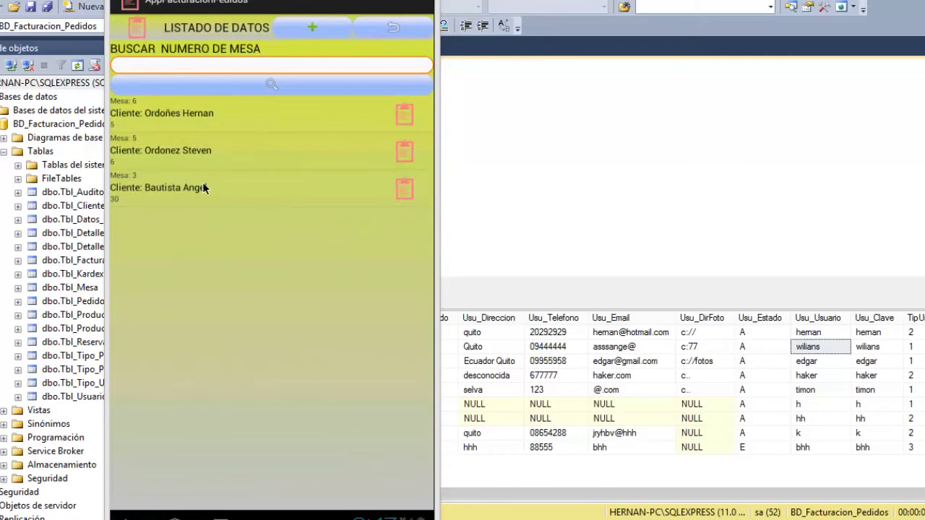
left_click(203, 184)
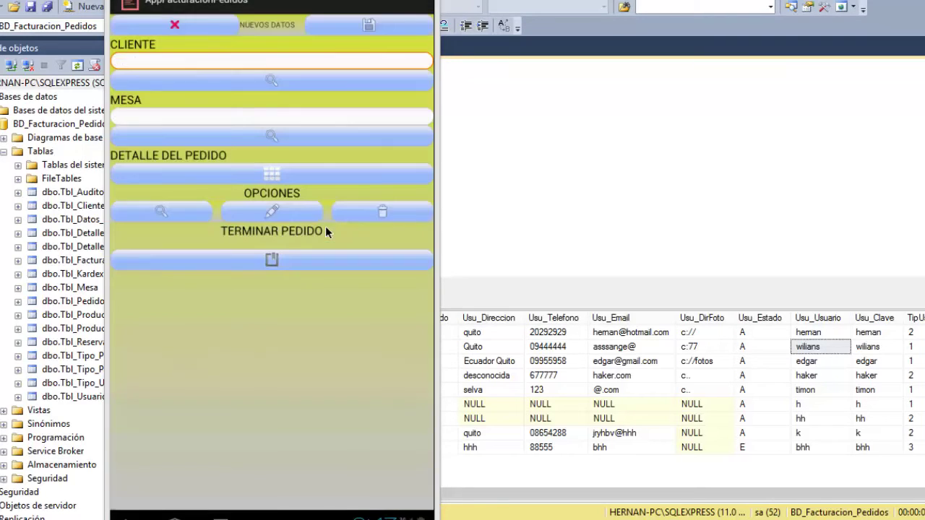
left_click(276, 177)
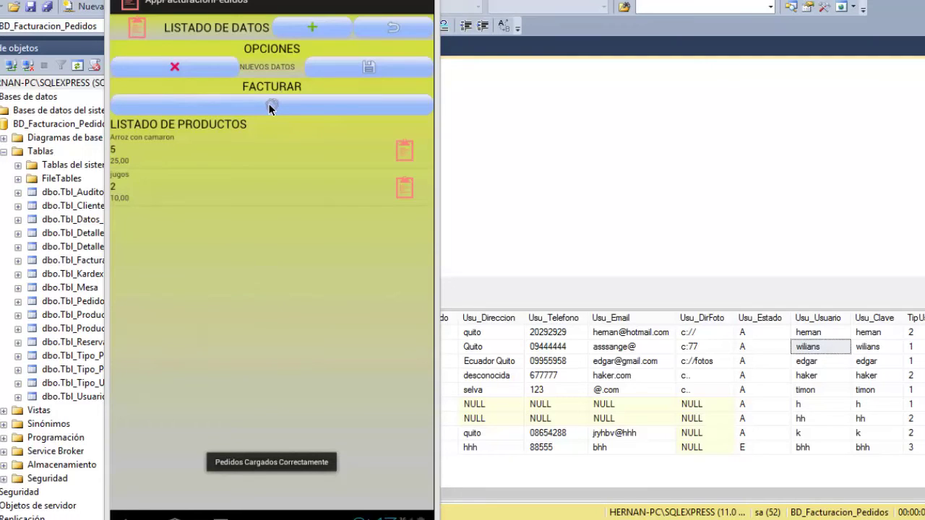
Invoice the order with payment type Efectivo and acknowledge 'Factura Realizada con exito'.
left_click(269, 107)
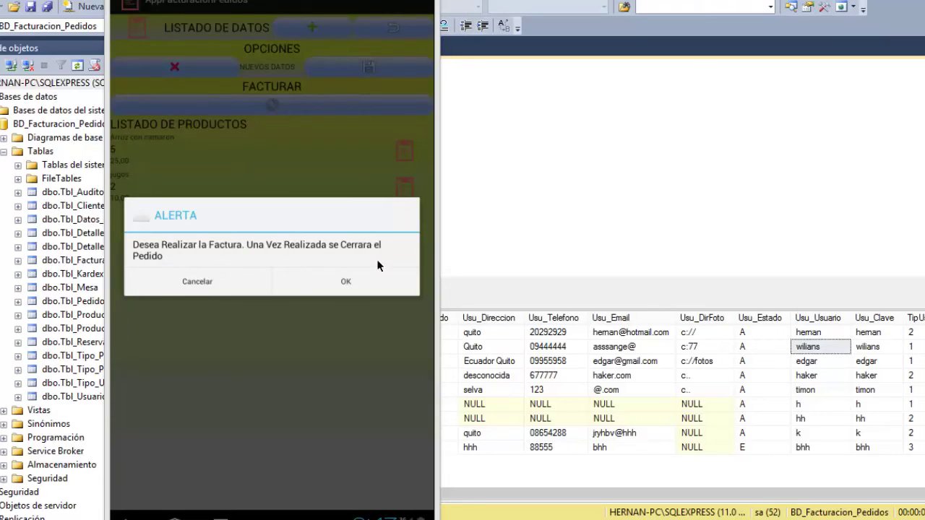
left_click(333, 281)
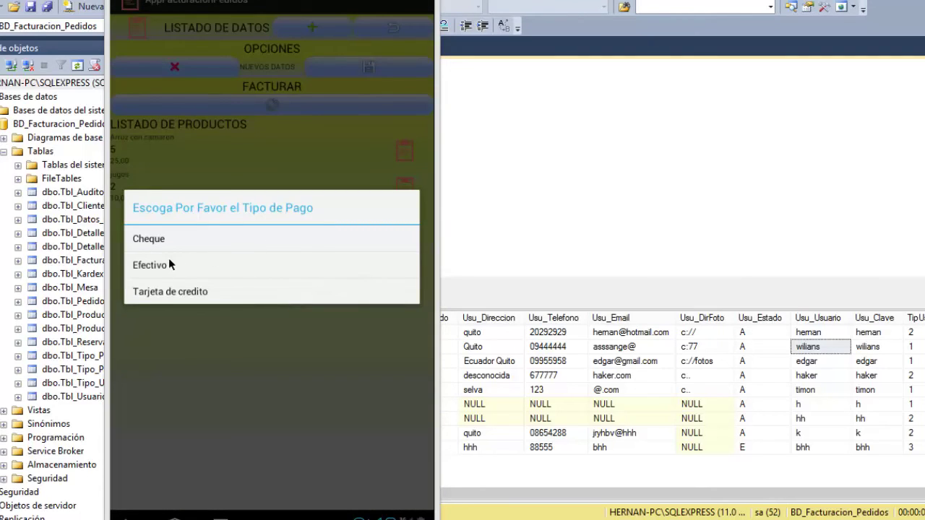
left_click(159, 266)
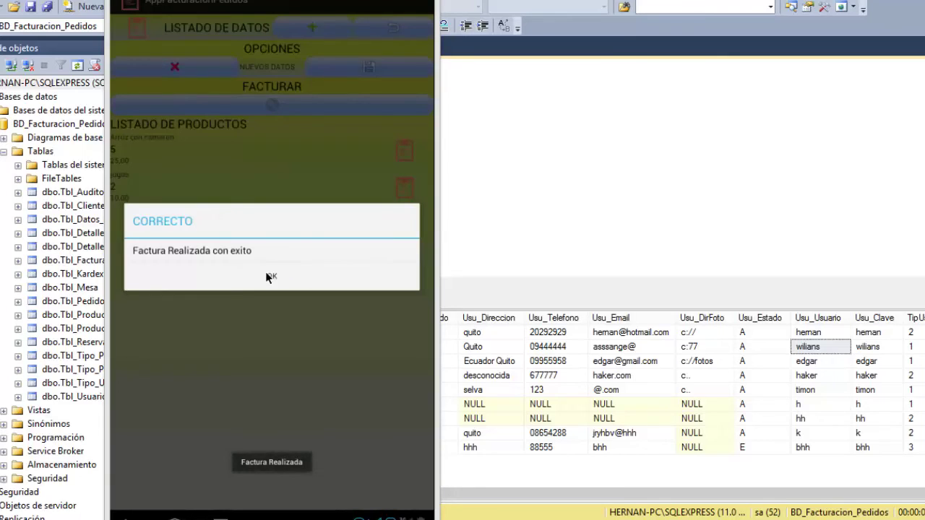
left_click(267, 276)
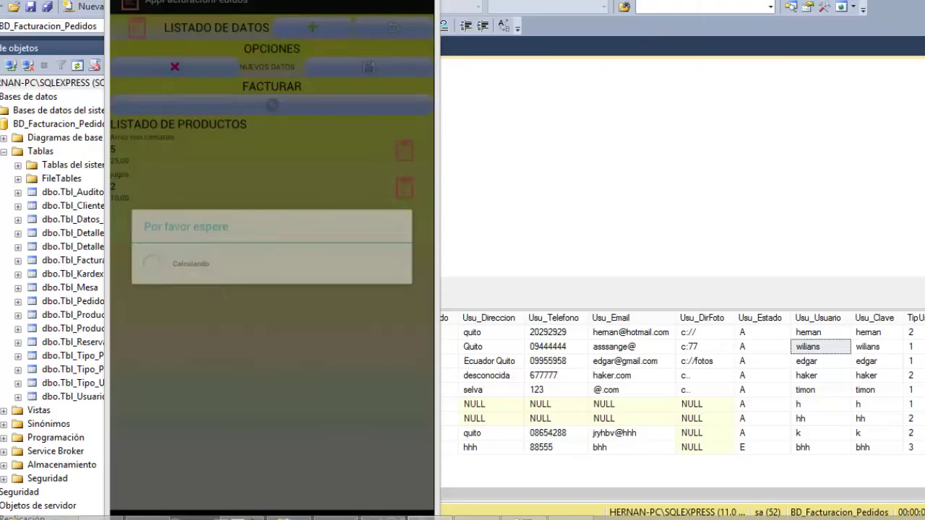
Note 'aqui igual se genera la factura en pdf' and 'por eso me da el error', then dismiss the emulator crash dialog.
key("alt+Tab")
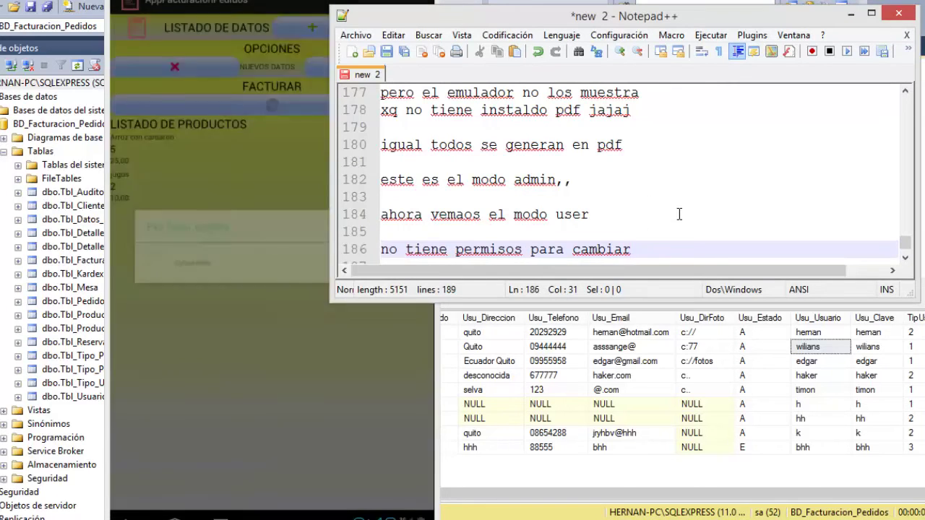
key("Return")
key("Return")
type("aqui igual se genera la factura en pdf")
key("Return")
type("por eso me da el error")
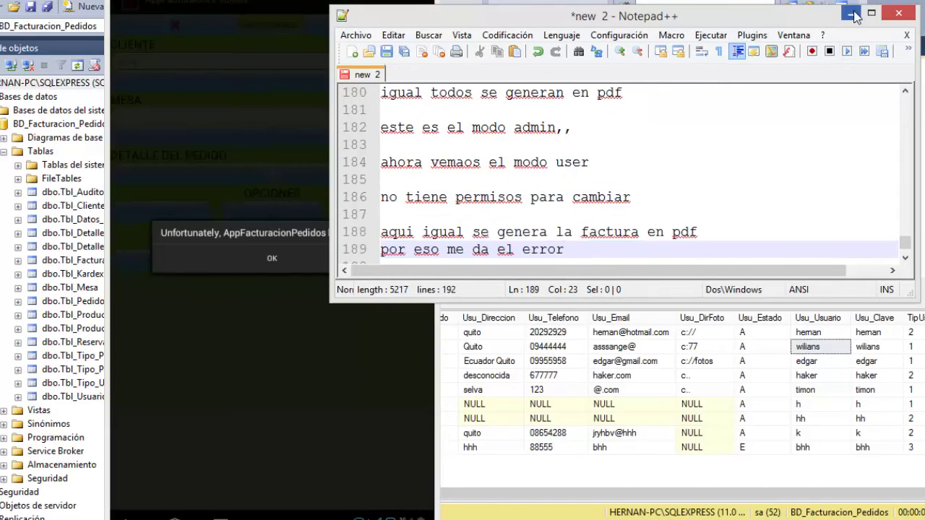
left_click(852, 13)
left_click(270, 257)
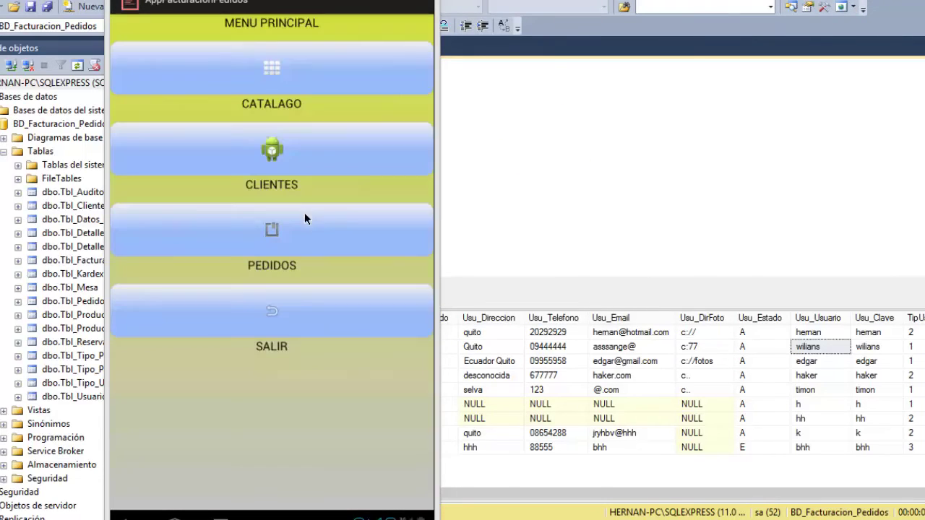
Cancel out of the table 3 order in PEDIDOS, log out via SALIR, and type 'R TODO ESO' in Notepad++.
left_click(284, 226)
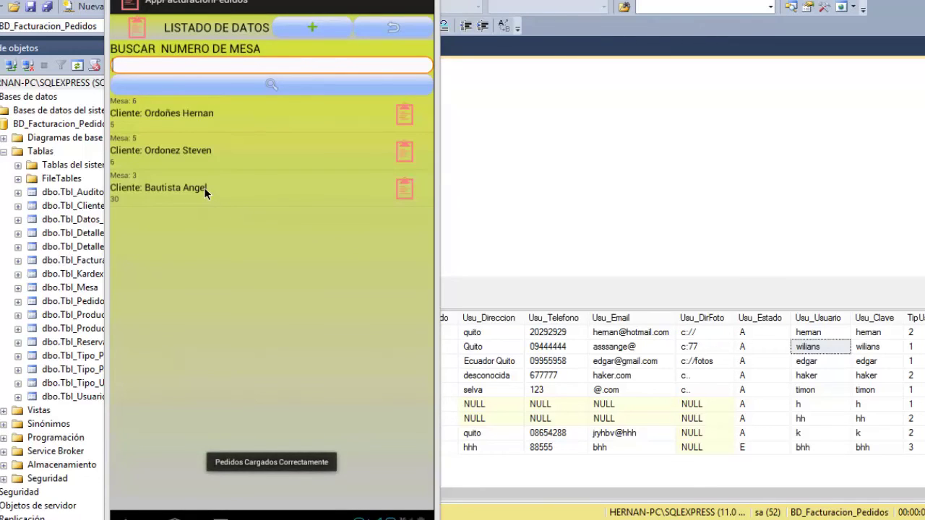
left_click(204, 187)
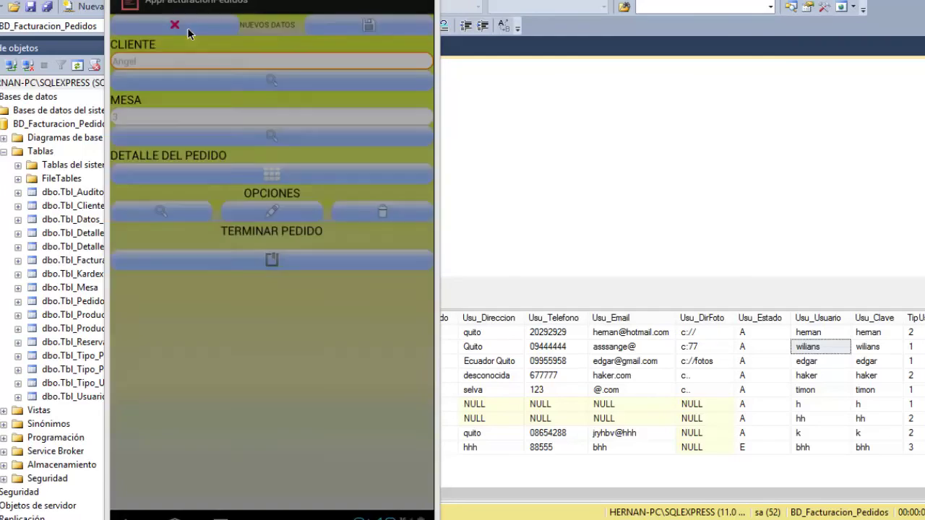
left_click(187, 28)
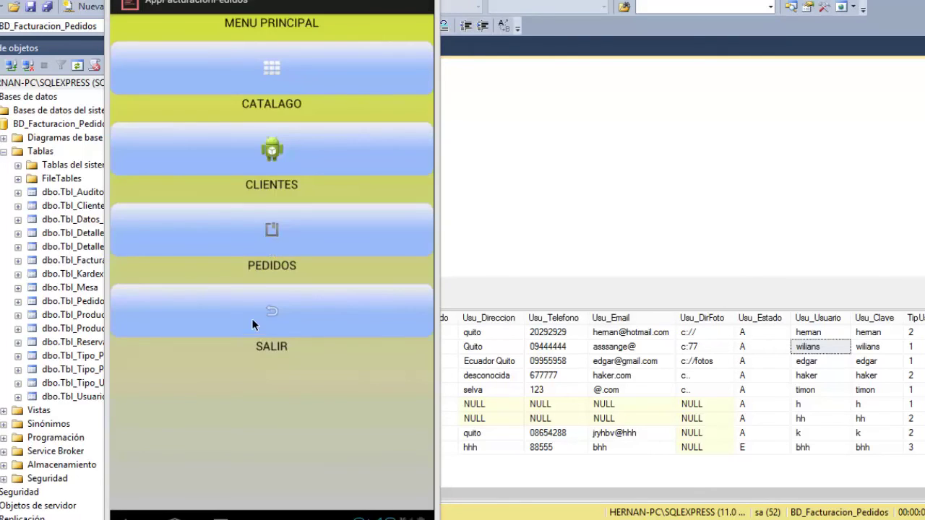
left_click(277, 314)
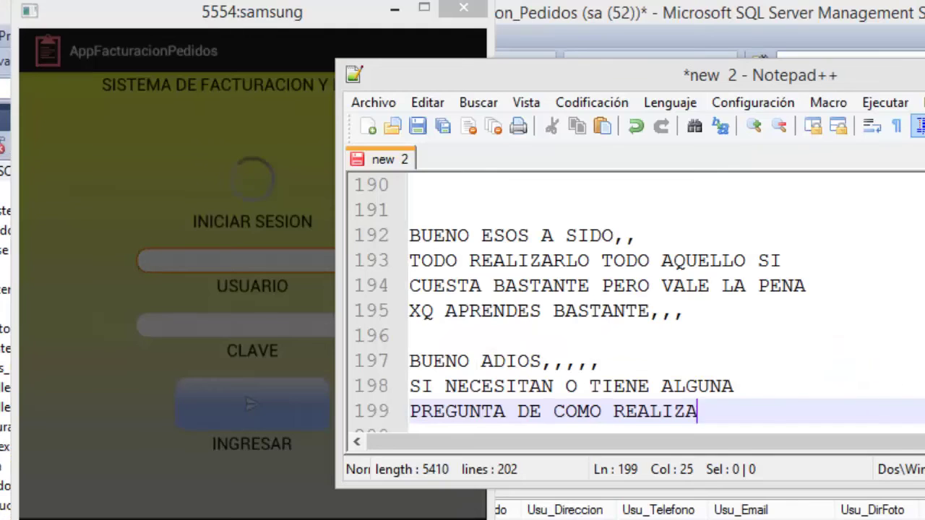
type("R ")
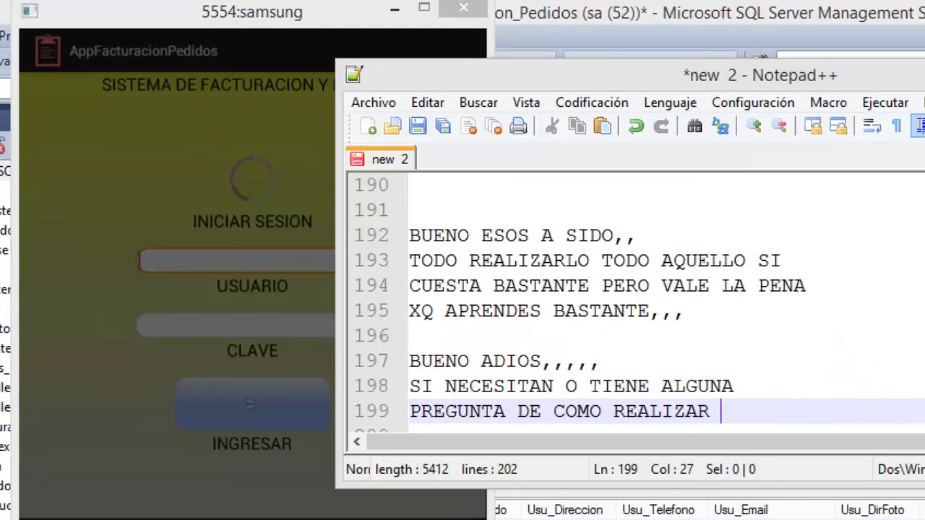
type("TODO ESO")
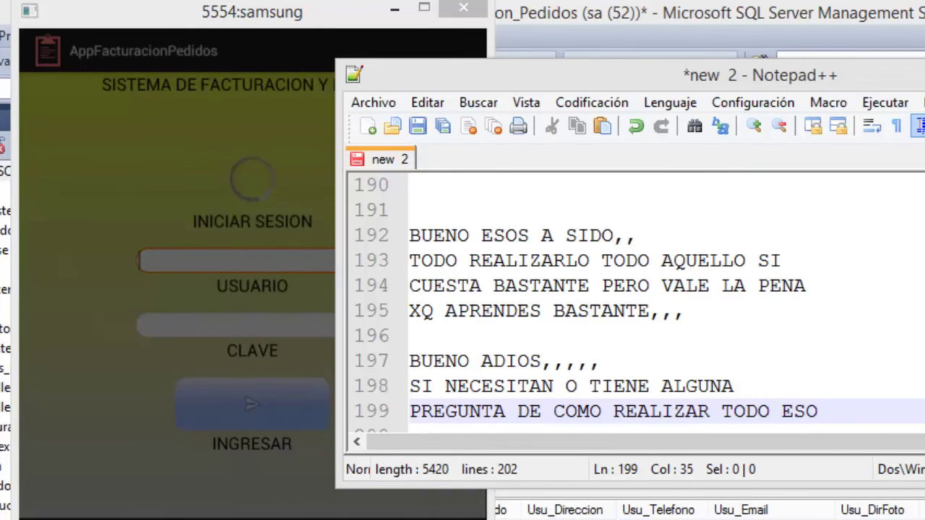